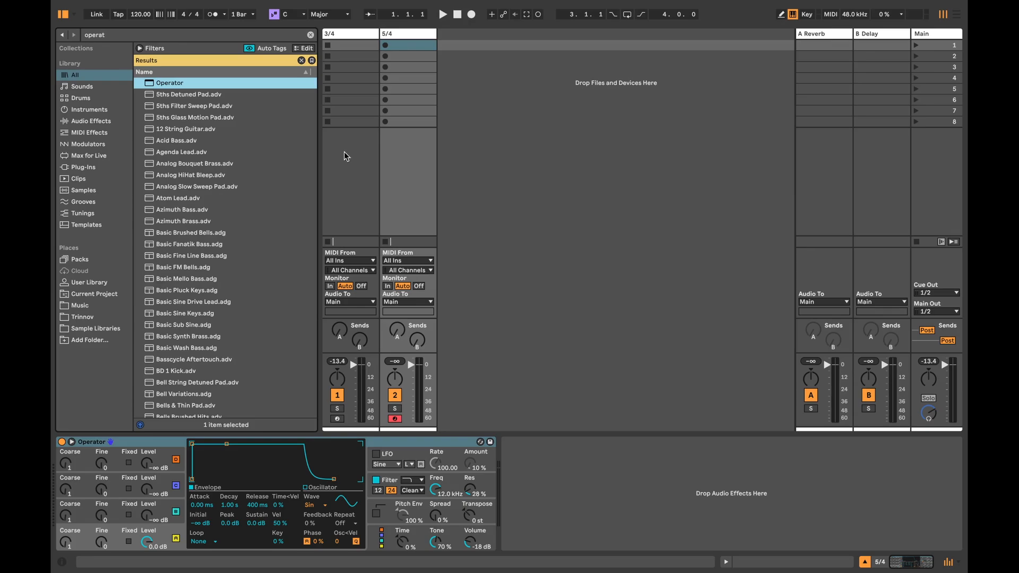
Step: On the 3/4 track, lower the sustain of Operator's envelope all the way to -inf dB
click(349, 34)
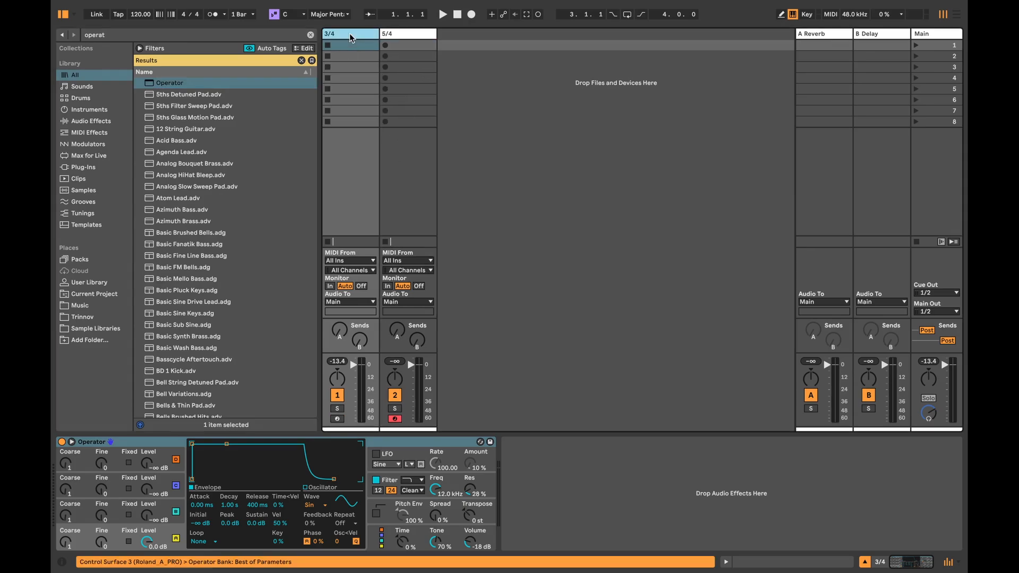
drag(253, 525, 253, 552)
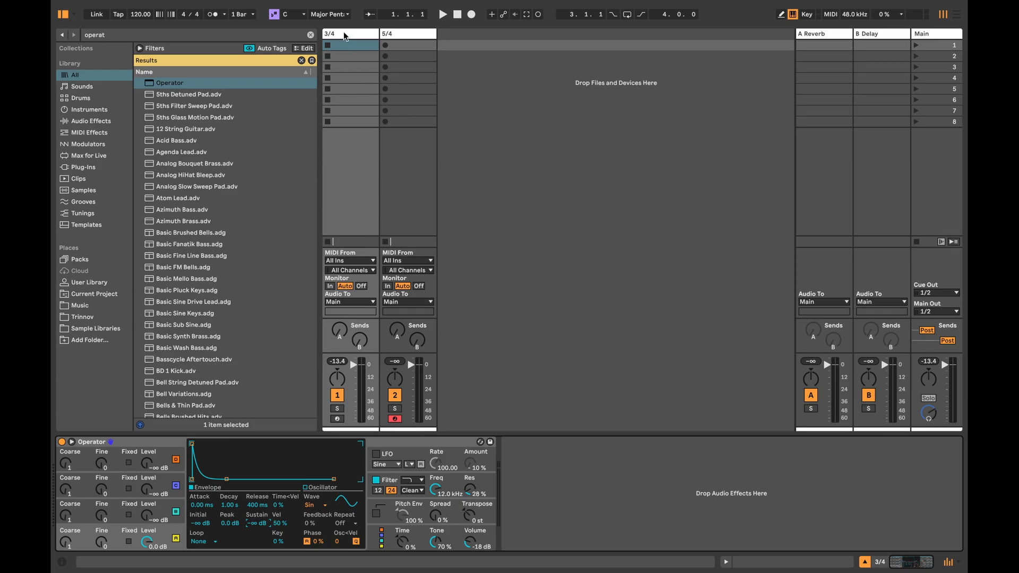
Step: Create a MIDI clip in the 3/4 track's first slot with a 3/4 signature and a loop length of 1.0.0
double_click(352, 44)
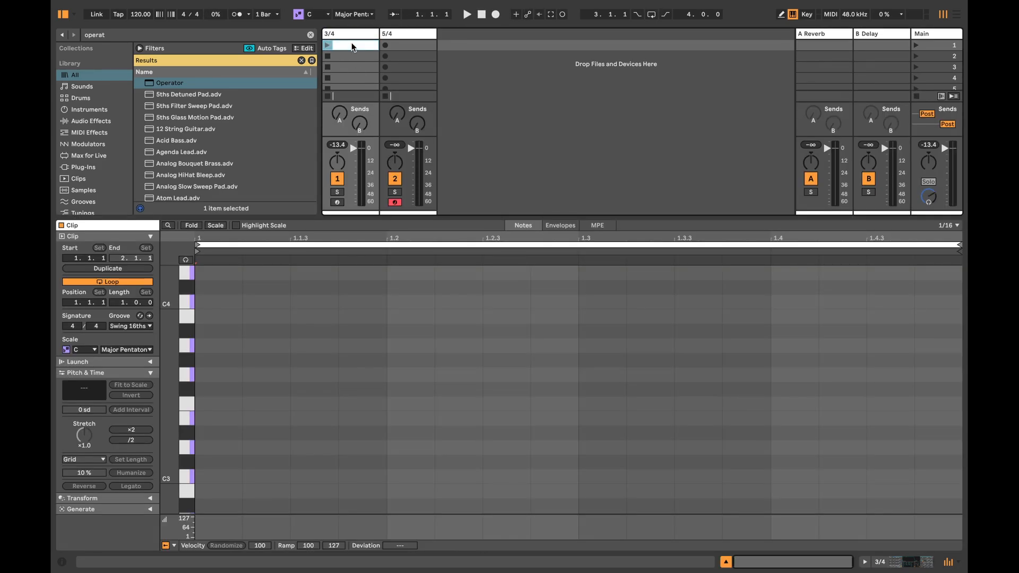
click(73, 326)
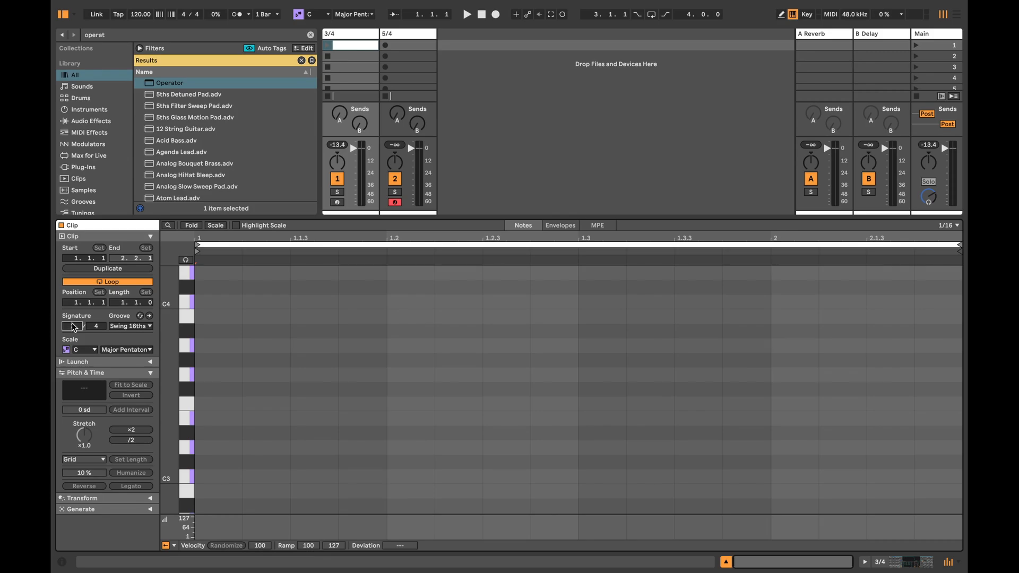
text(3)
key(Return)
key(Down)
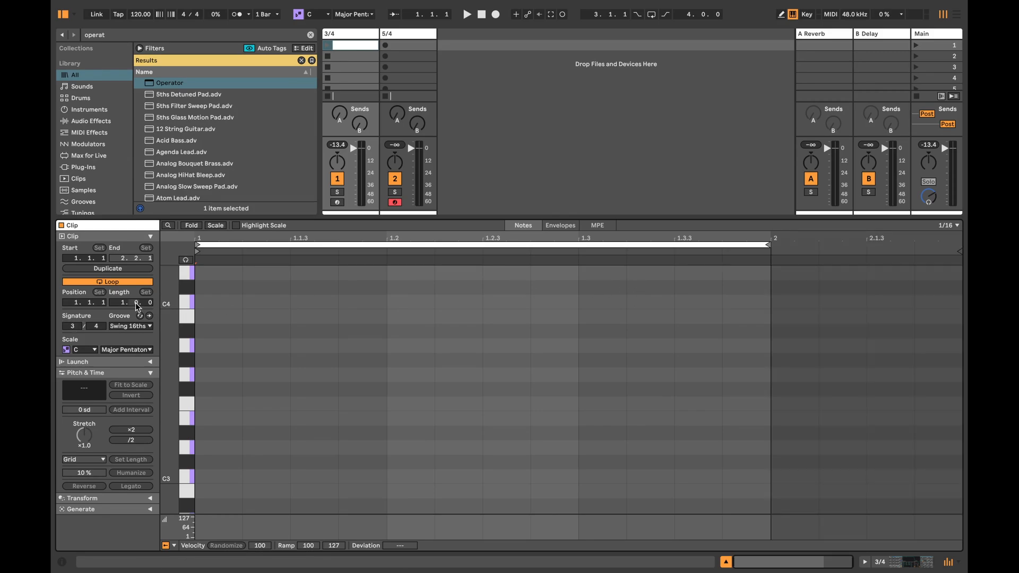
Step: Generate notes in the clip with Seed using 1 voice and 12% density, and set their velocity deviation to -54
click(150, 509)
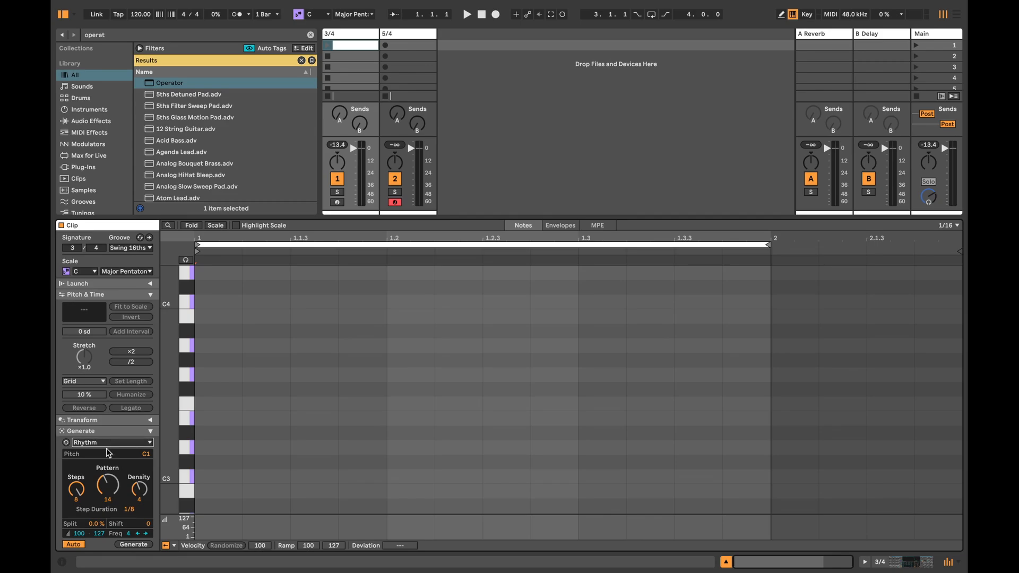
click(106, 460)
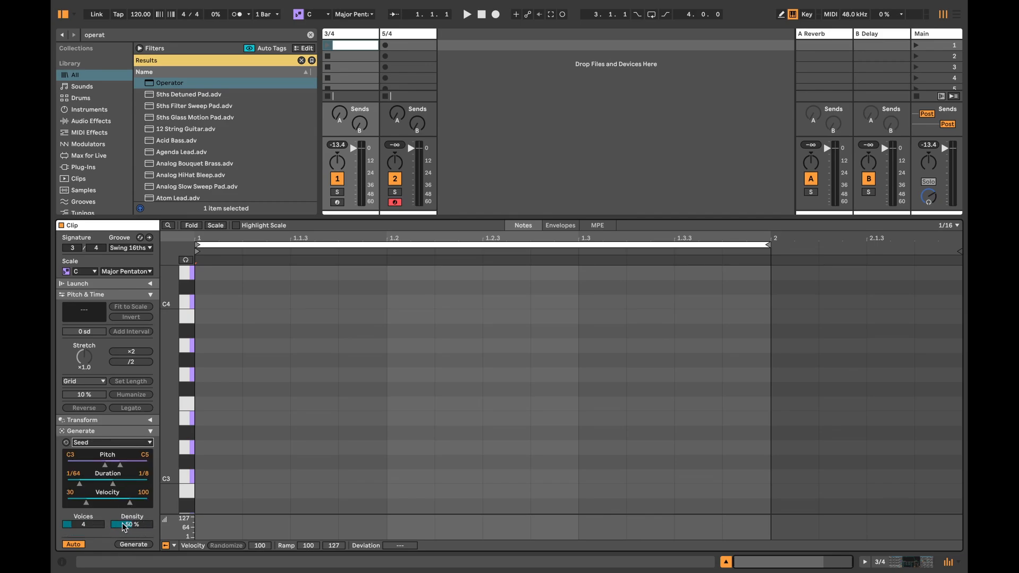
click(84, 525)
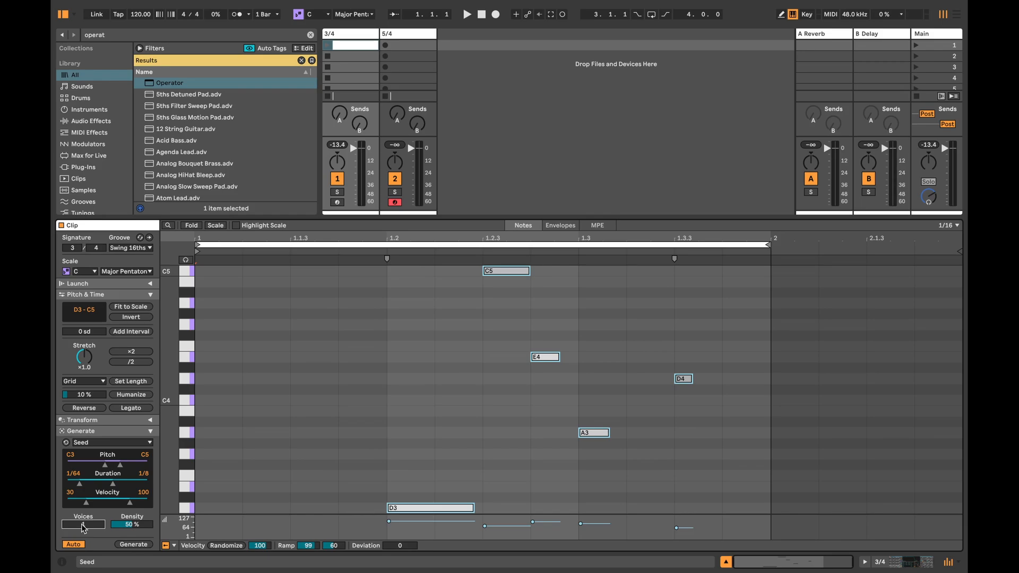
drag(133, 525, 133, 545)
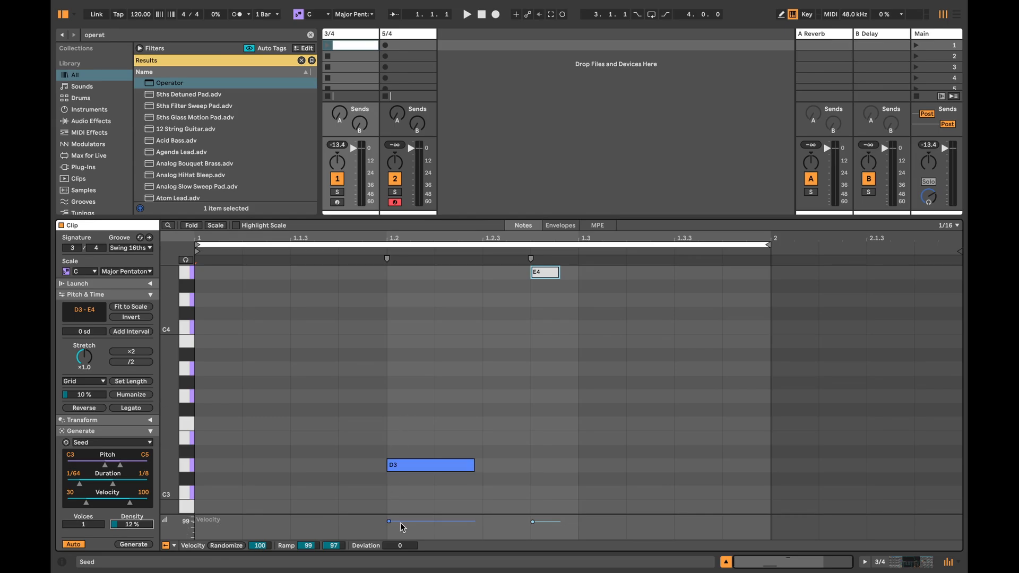
drag(400, 546, 400, 562)
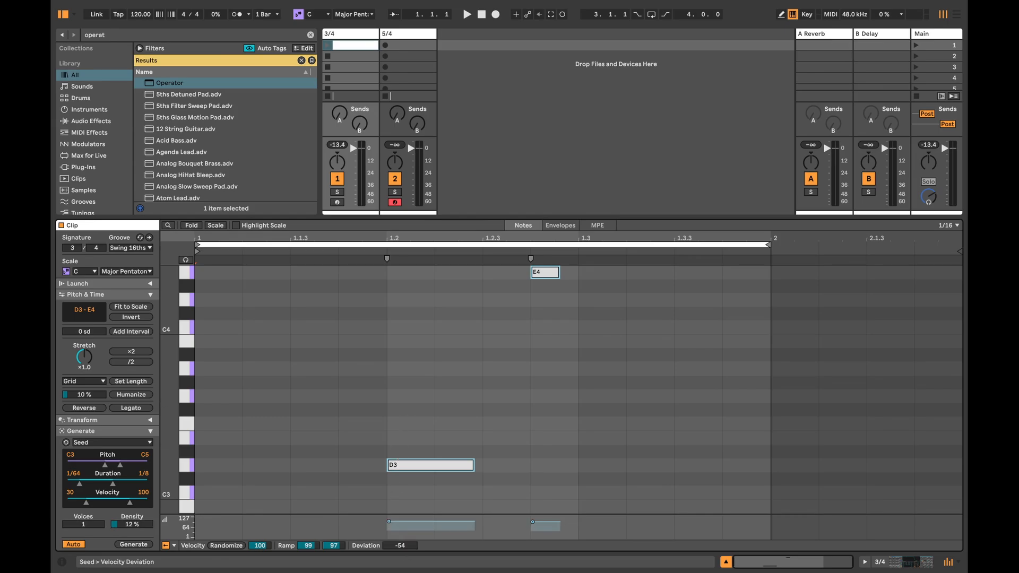
Step: Set Operator's Osc<Vel to about 15.6 and launch the 3/4 clip to audition it
click(922, 567)
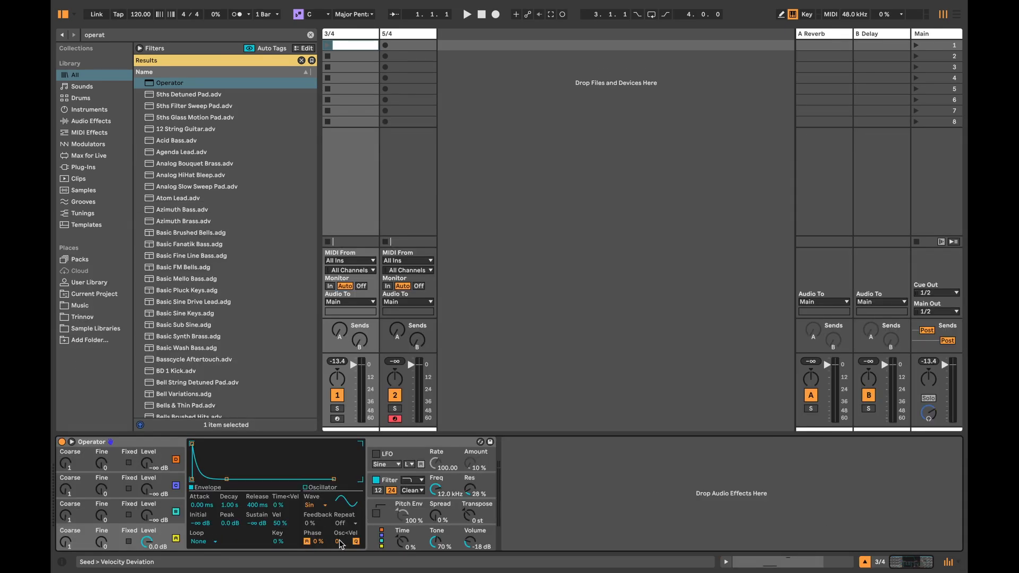
drag(339, 539, 339, 523)
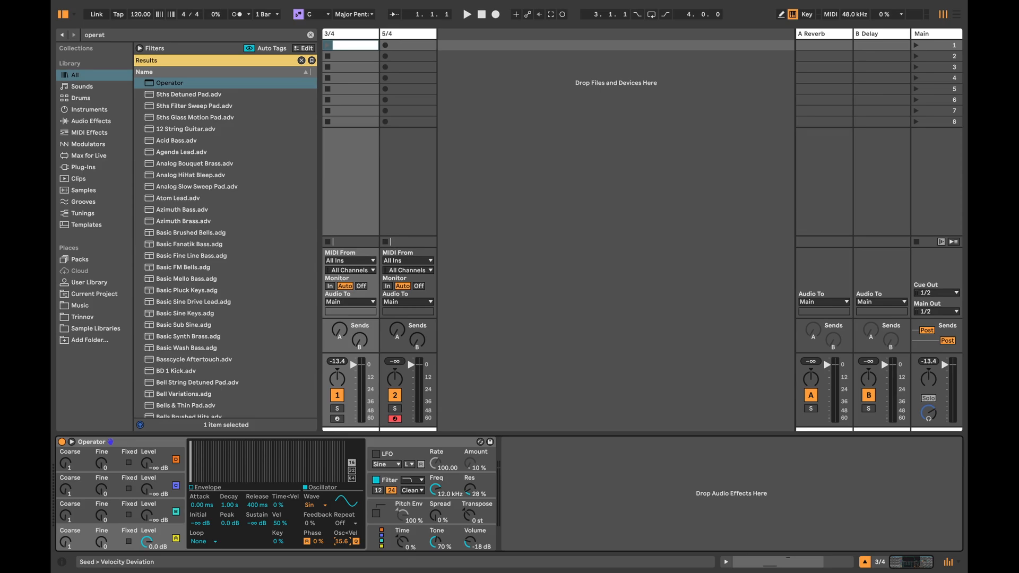
click(327, 45)
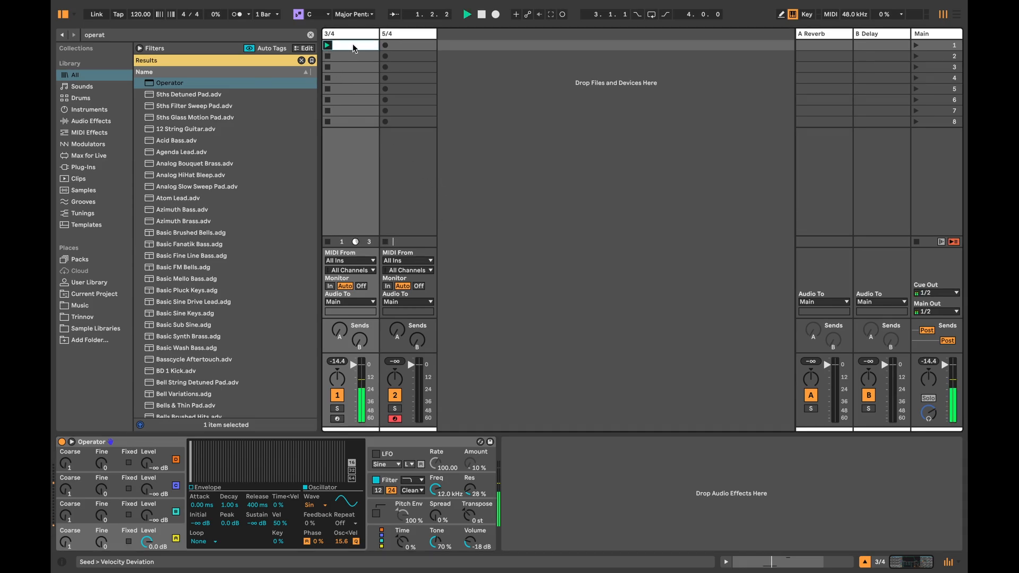
Step: Check the playing clip's notes, stop playback, and set Operator's Osc<Vel to about 10.9
click(352, 44)
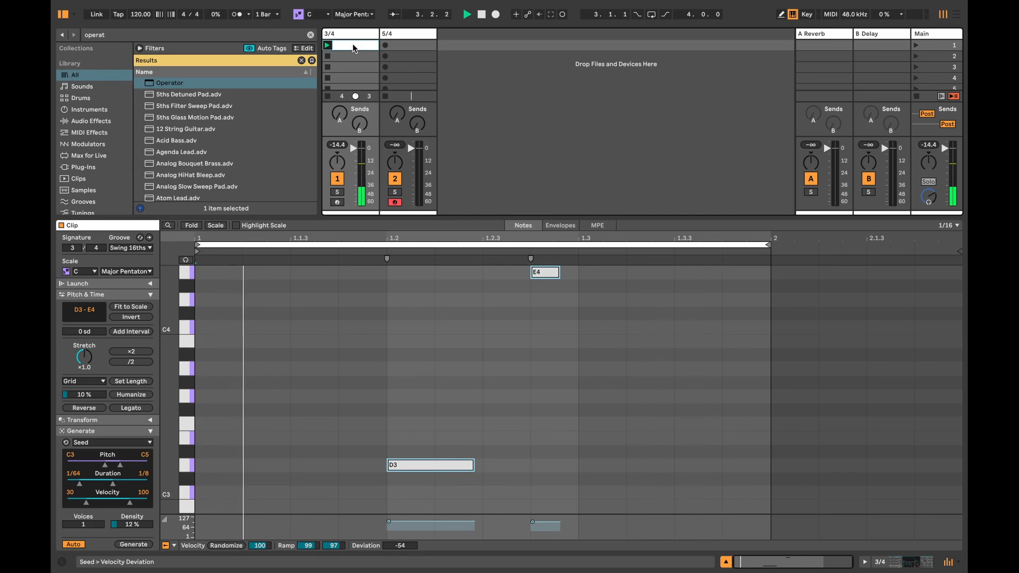
key(space)
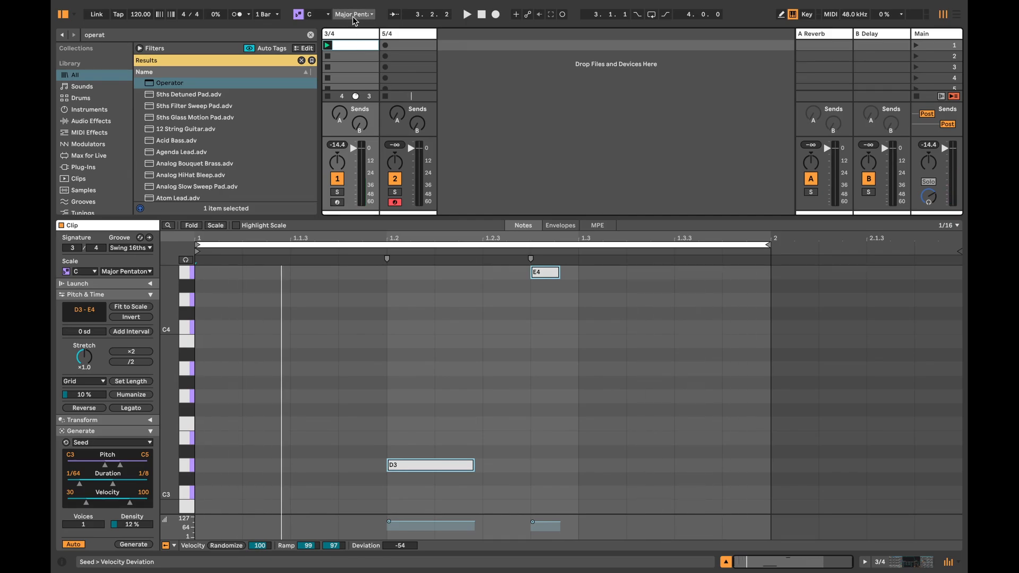
click(912, 563)
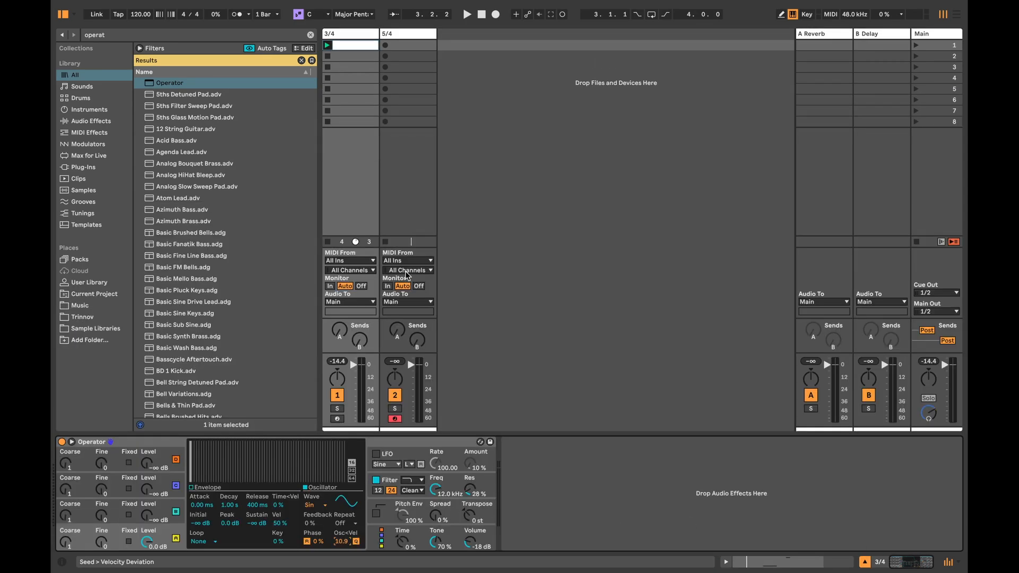
Step: Replace the Reverb device on return track A with Hybrid Reverb
click(824, 34)
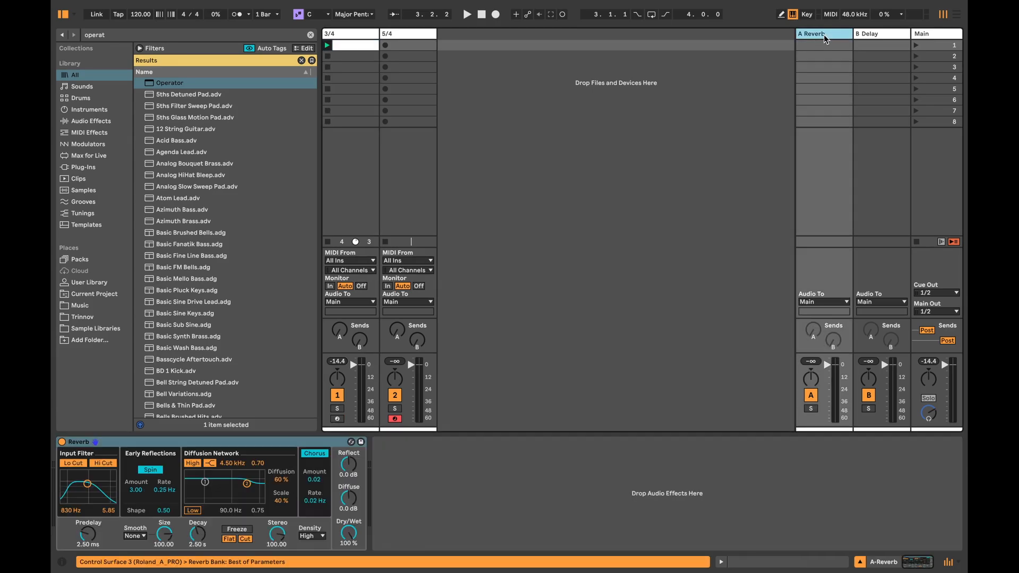
click(224, 440)
key(Delete)
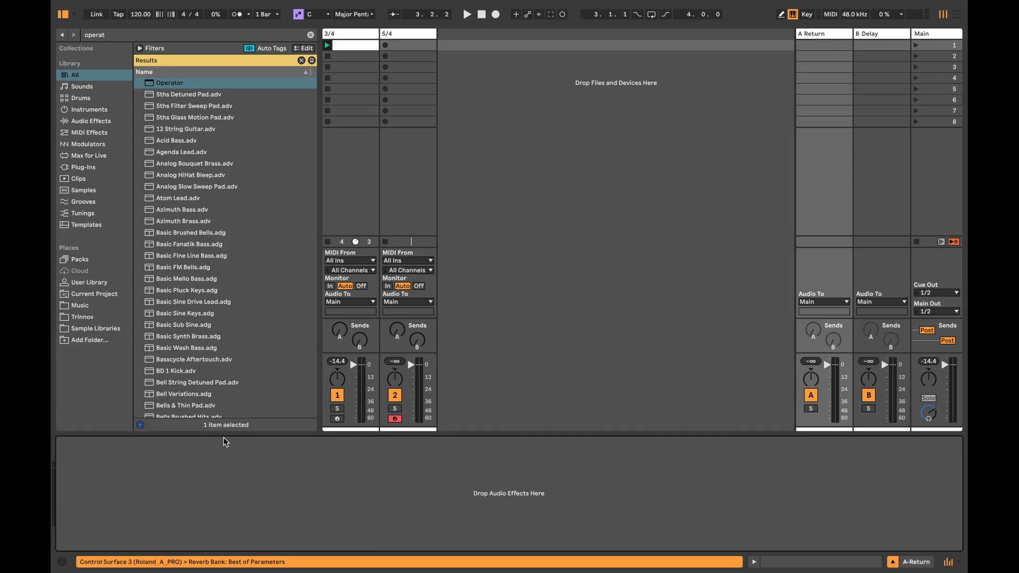
key(super+f)
text(hybrid)
key(Down)
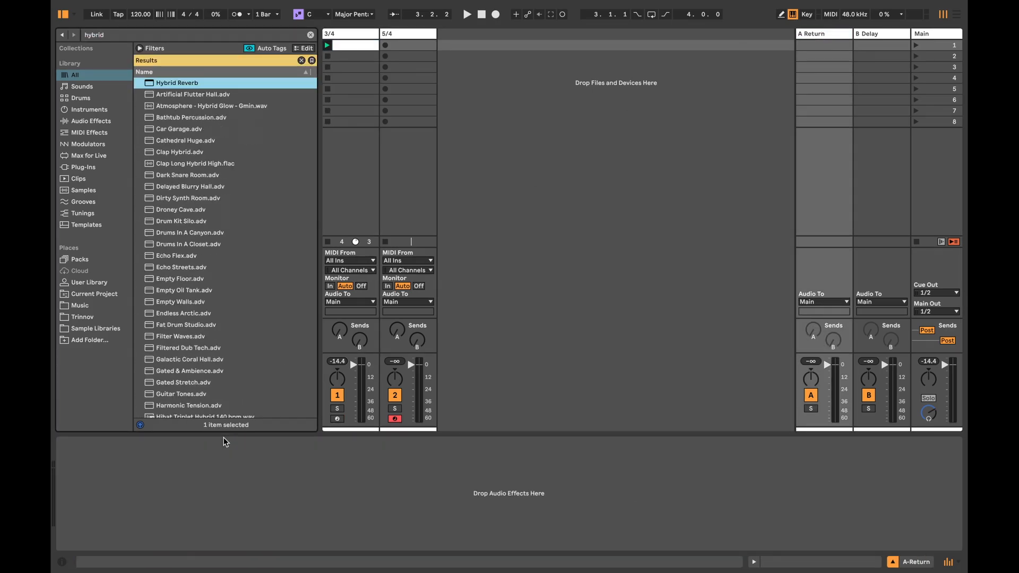
key(Return)
Step: Set Hybrid Reverb to 100% dry/wet with Algo routing, and adjust its decay time
drag(419, 538, 419, 507)
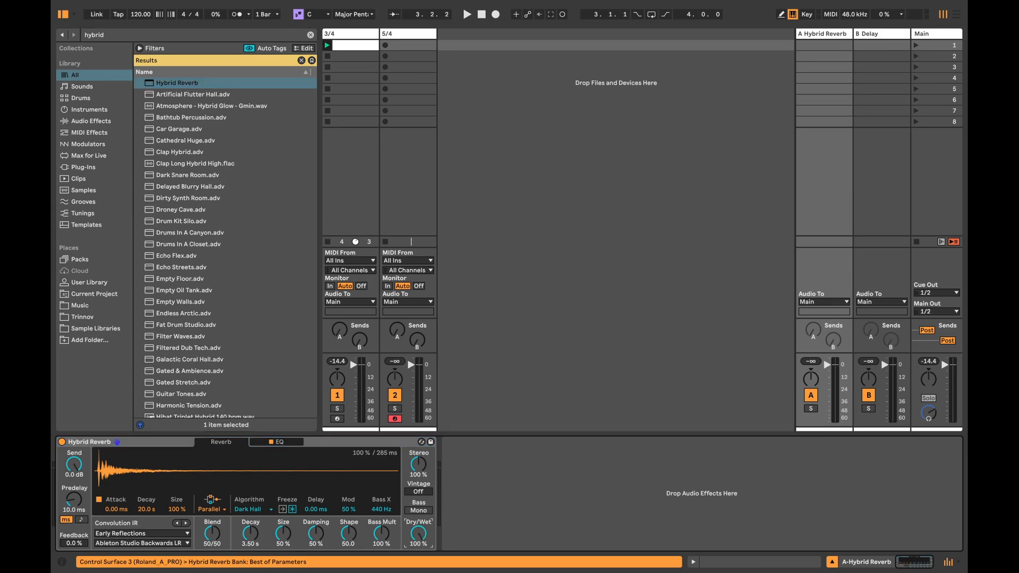
click(211, 509)
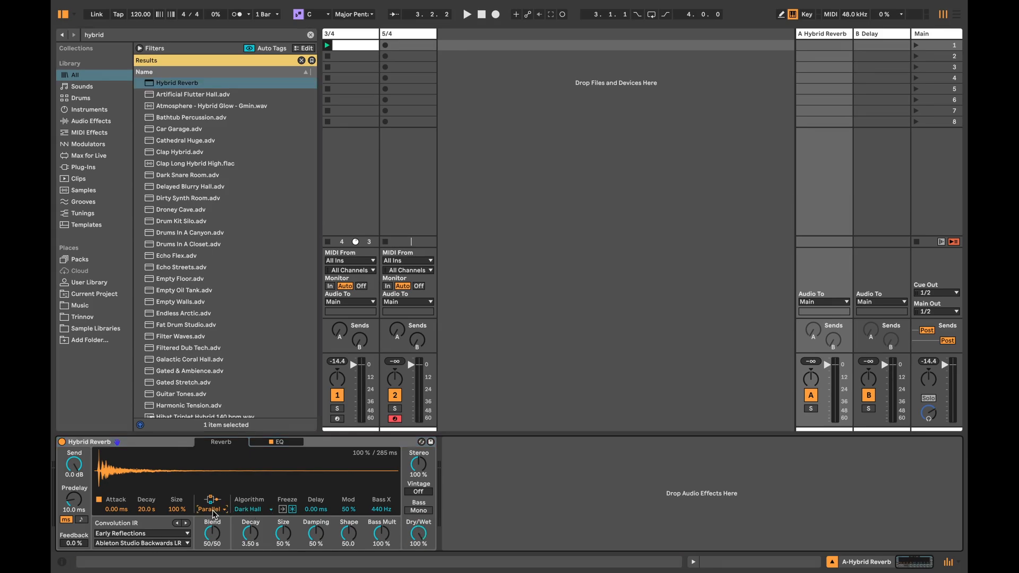
click(215, 537)
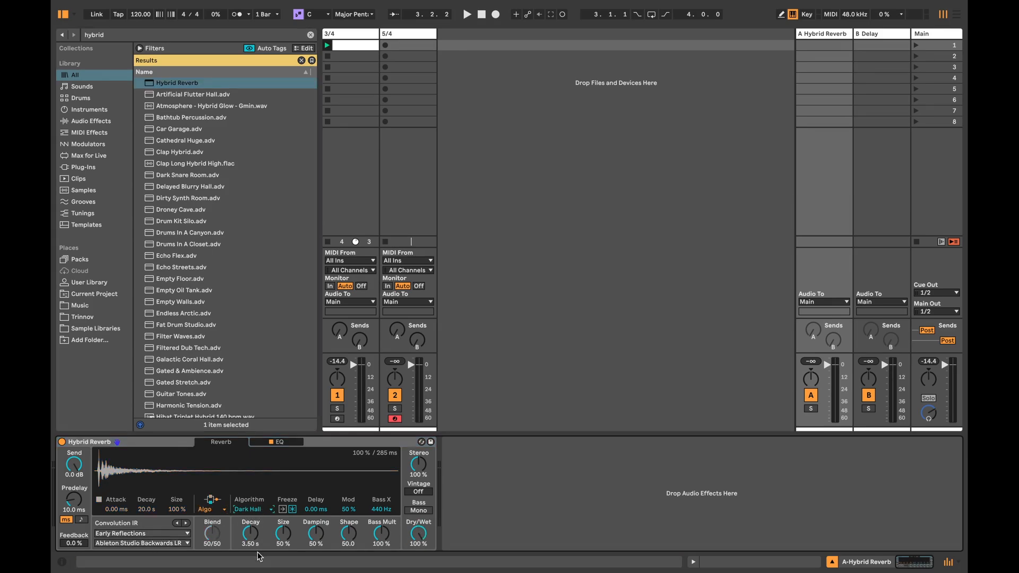
click(255, 535)
Step: Replace the Delay device on return track B with Roar
click(870, 33)
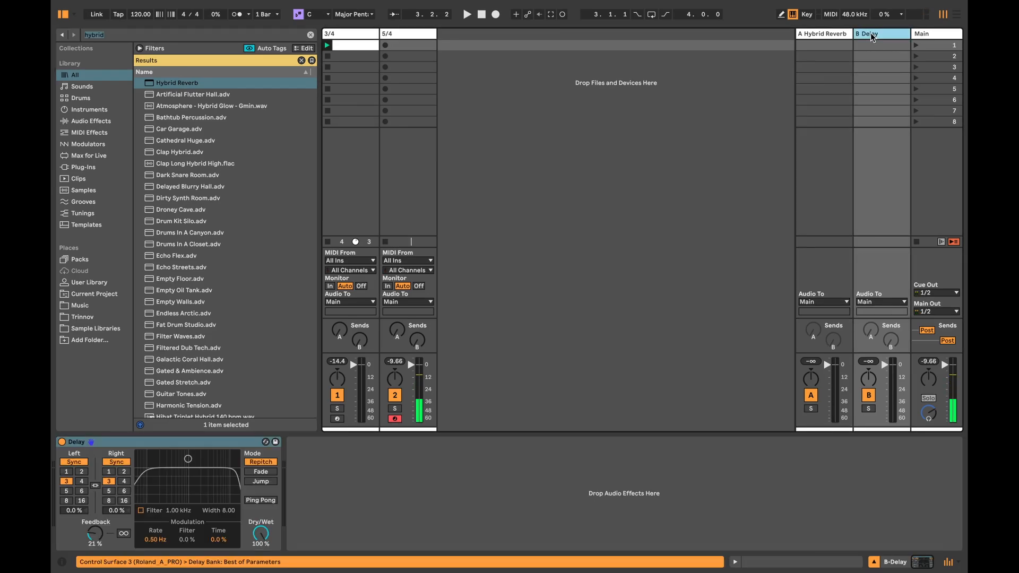
key(ctrl+f)
text(roar)
key(Return)
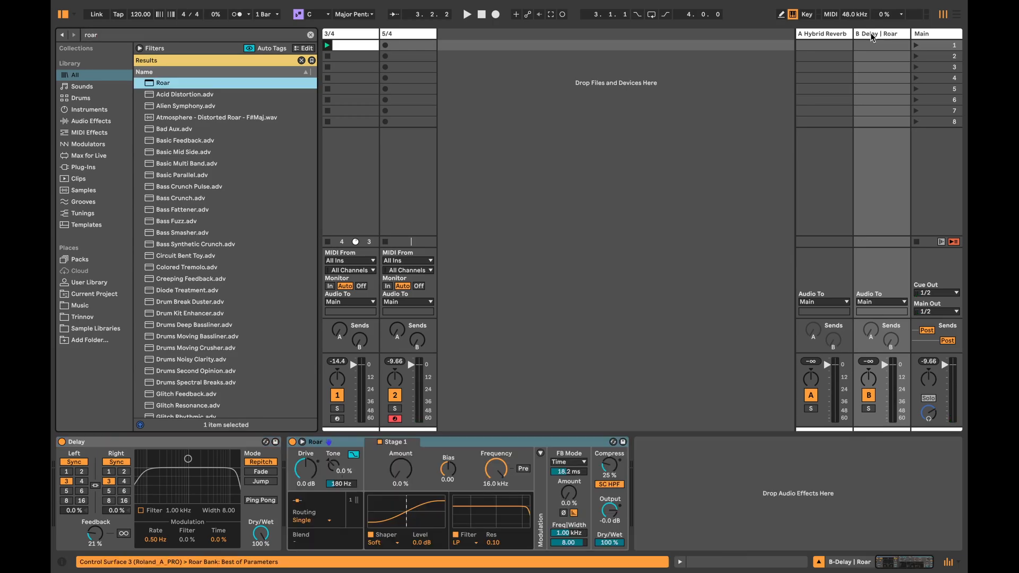
click(227, 438)
key(Delete)
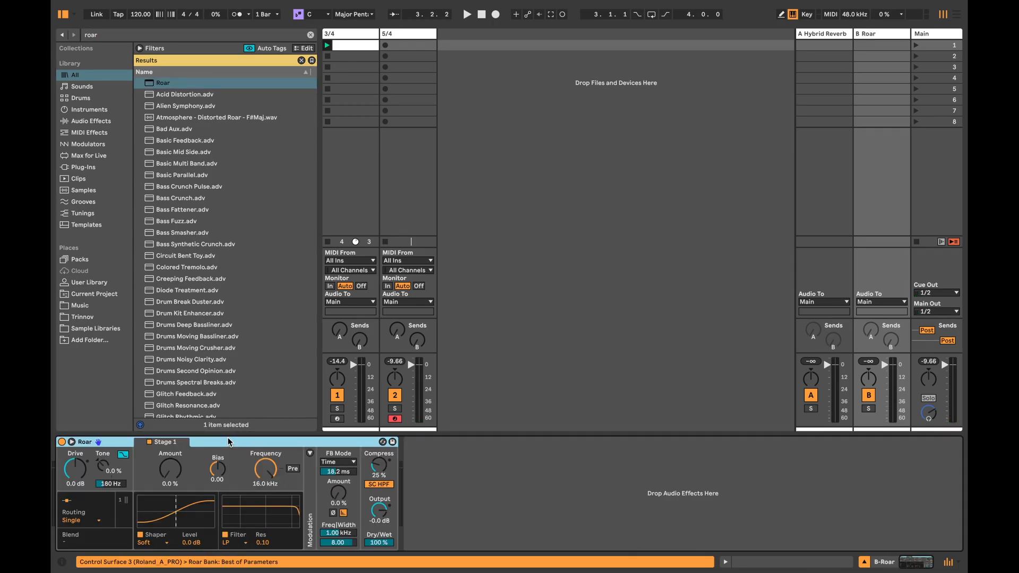
Step: Set Roar's feedback amount to 100% in Dotted mode, adjust its time division, and raise the tone amount
drag(333, 487, 333, 414)
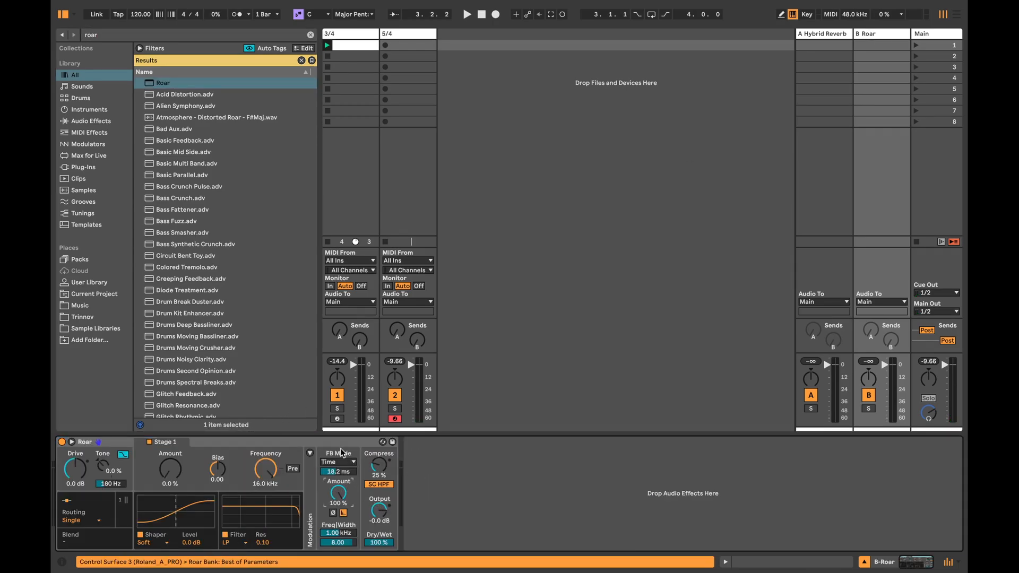
click(335, 496)
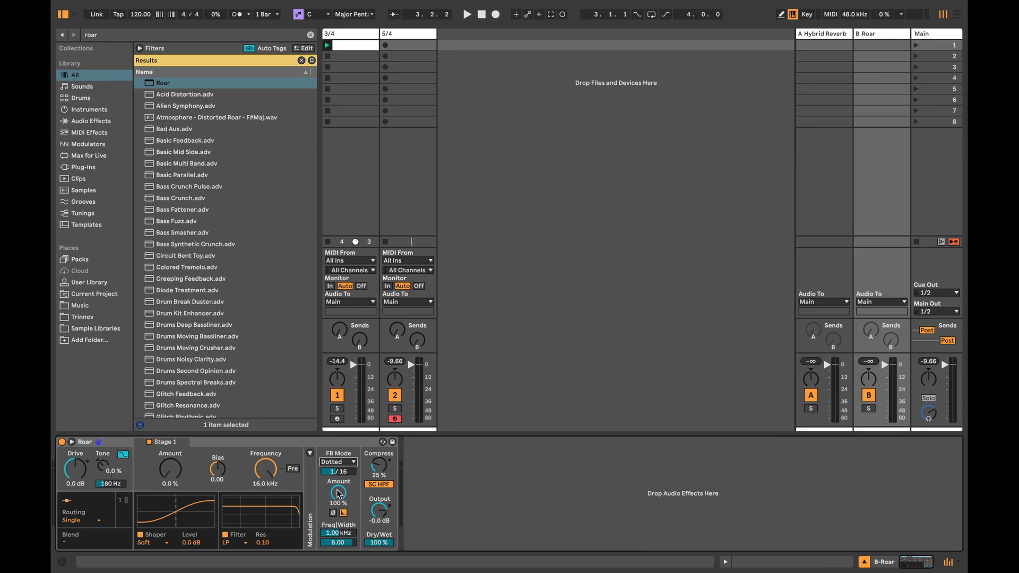
click(349, 473)
drag(106, 469, 105, 457)
Step: In the global settings of the 3/4 track's Operator, set the random panning (Pan<Rnd) to 38
click(342, 39)
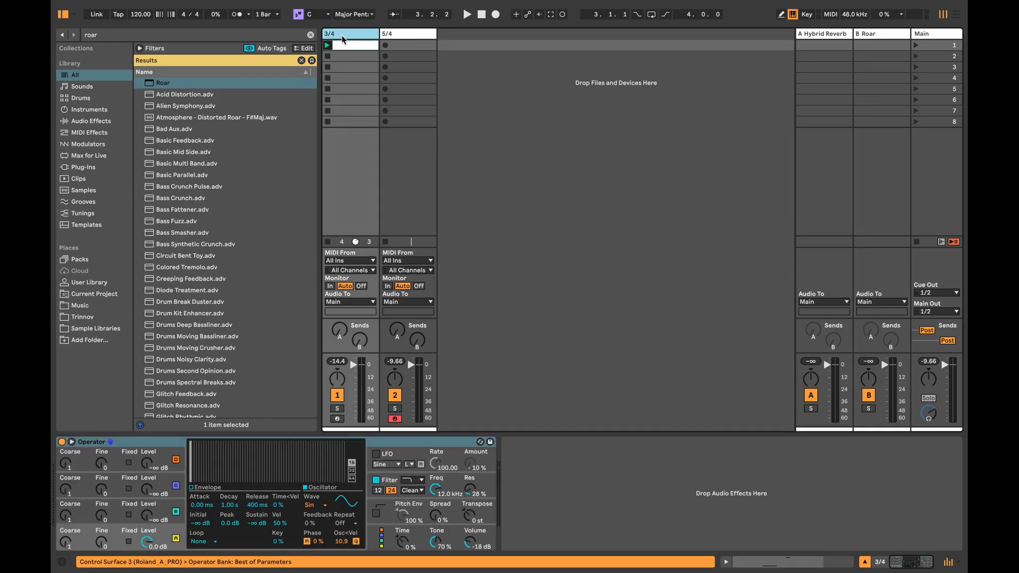
click(377, 548)
drag(335, 543, 335, 535)
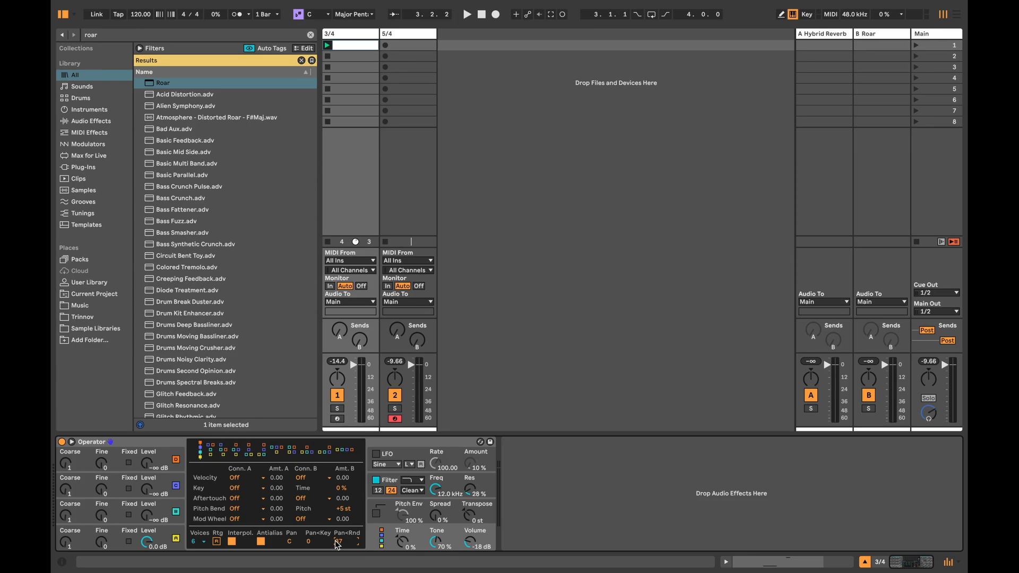
Step: Raise the 3/4 track's sends to Roar and Hybrid Reverb, balancing their levels while its clip plays
click(359, 341)
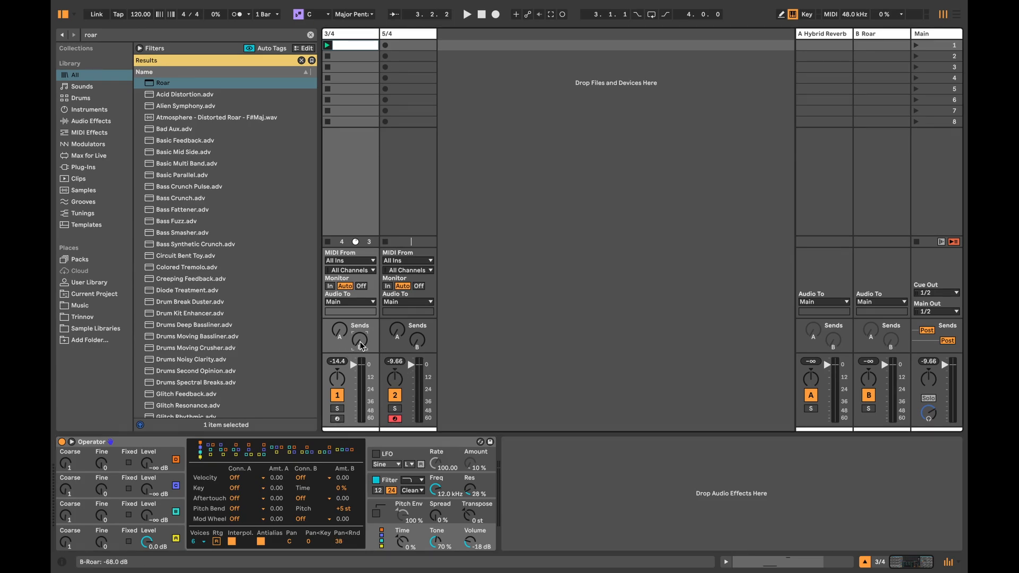
drag(360, 341, 340, 310)
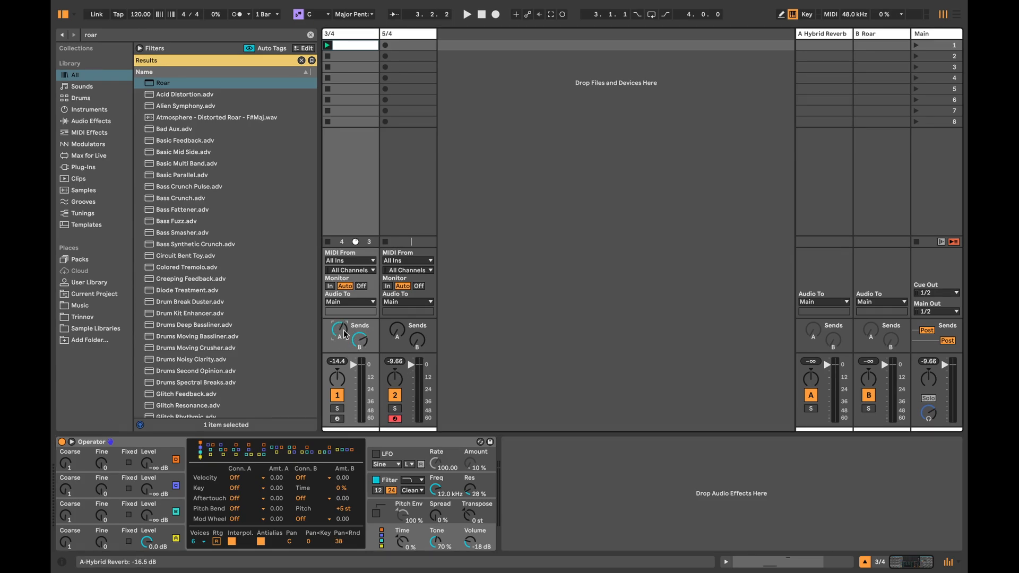
click(328, 45)
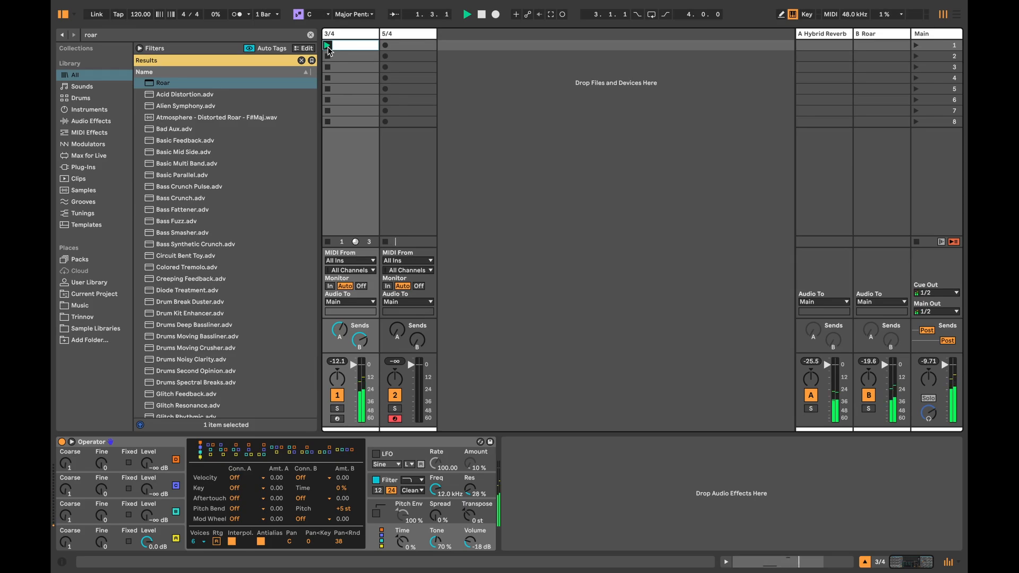
click(351, 342)
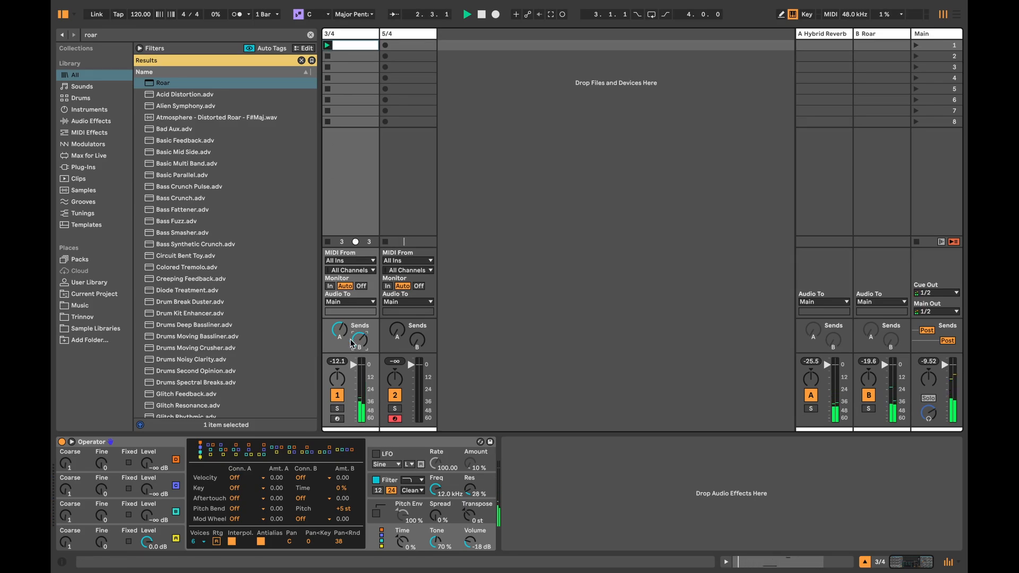
drag(340, 331, 339, 338)
Step: Open the 3/4 clip and select all its notes, then stop playback and return to the Operator device
double_click(349, 45)
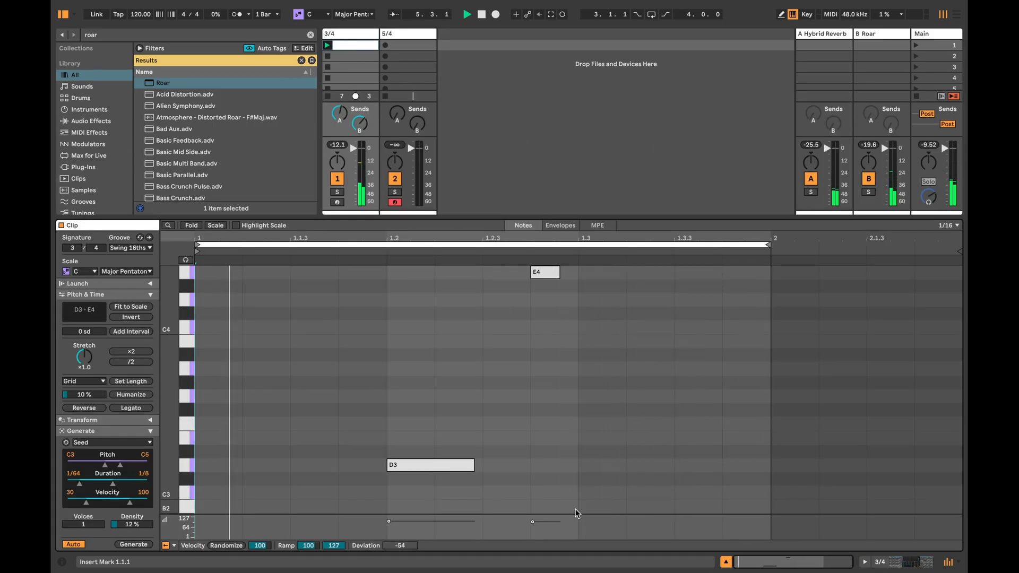
click(648, 467)
key(super+a)
click(903, 564)
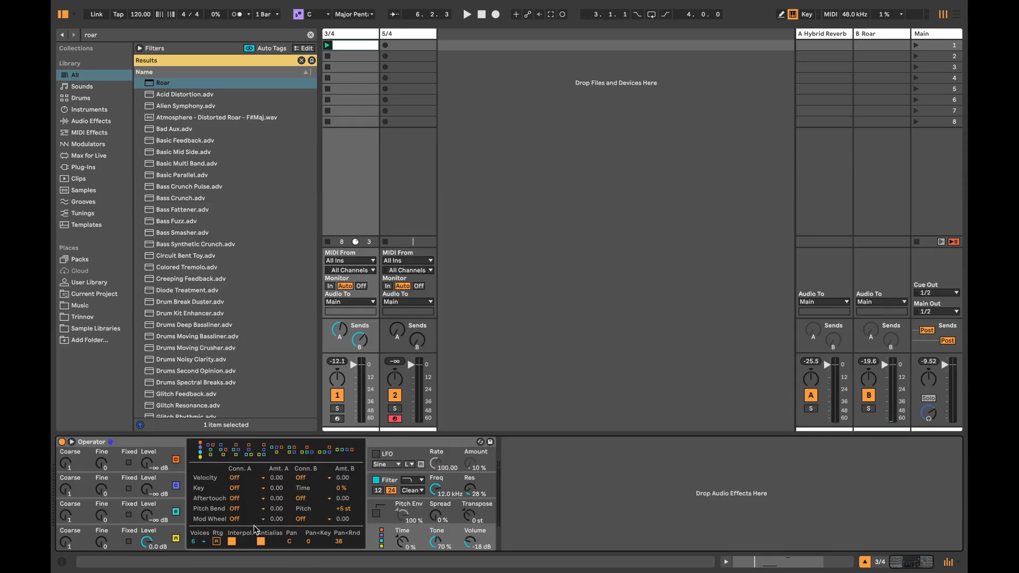
Step: Show oscillator A in the 3/4 track's Operator, raise its Osc<Vel to 20.3, and audition the clip
click(148, 528)
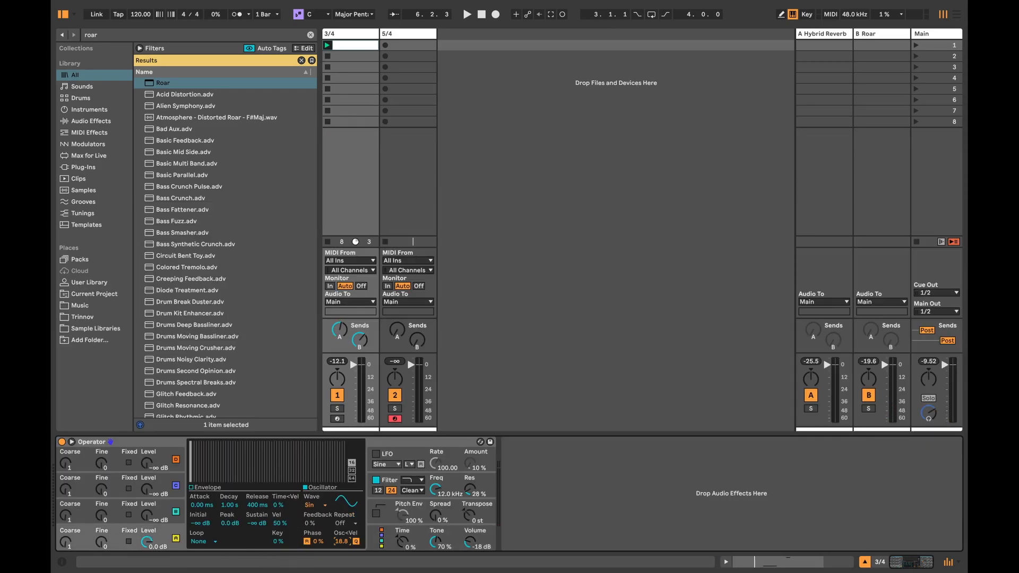
key(space)
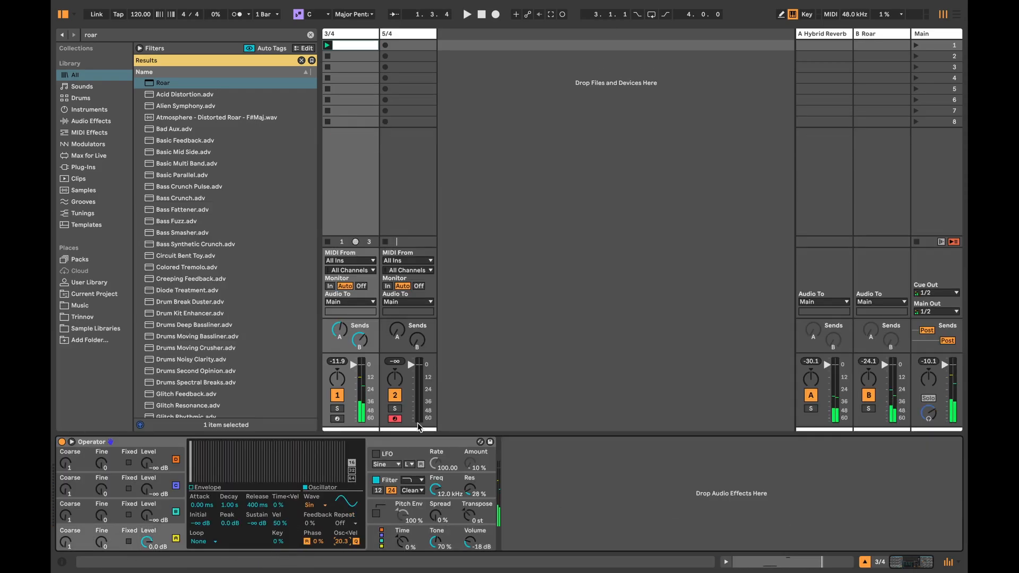
Step: Add an LFO after Hybrid Reverb on return A and map it to the reverb's Vintage parameter
click(835, 34)
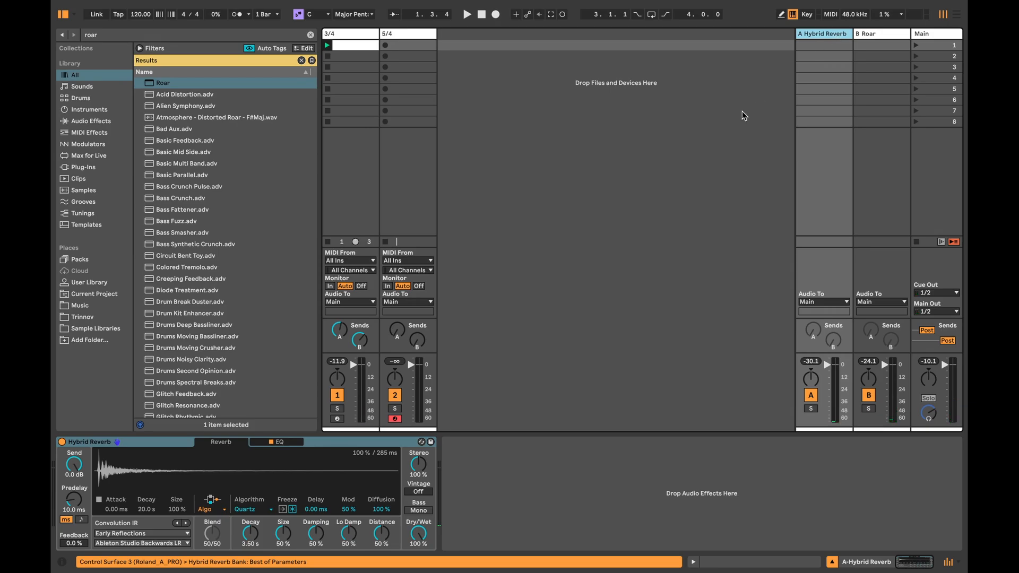
key(ctrl+f)
text(lfo)
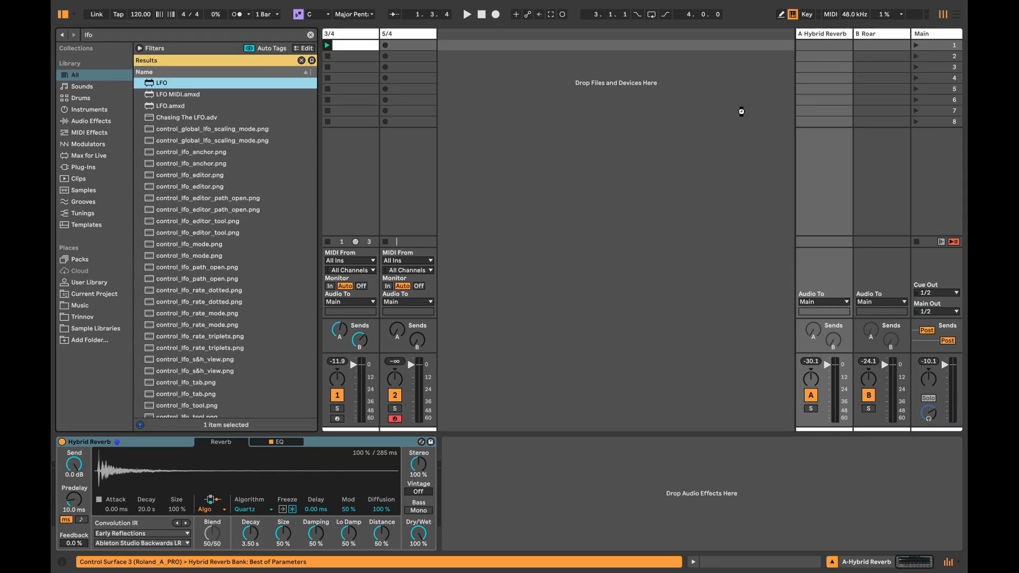
key(Return)
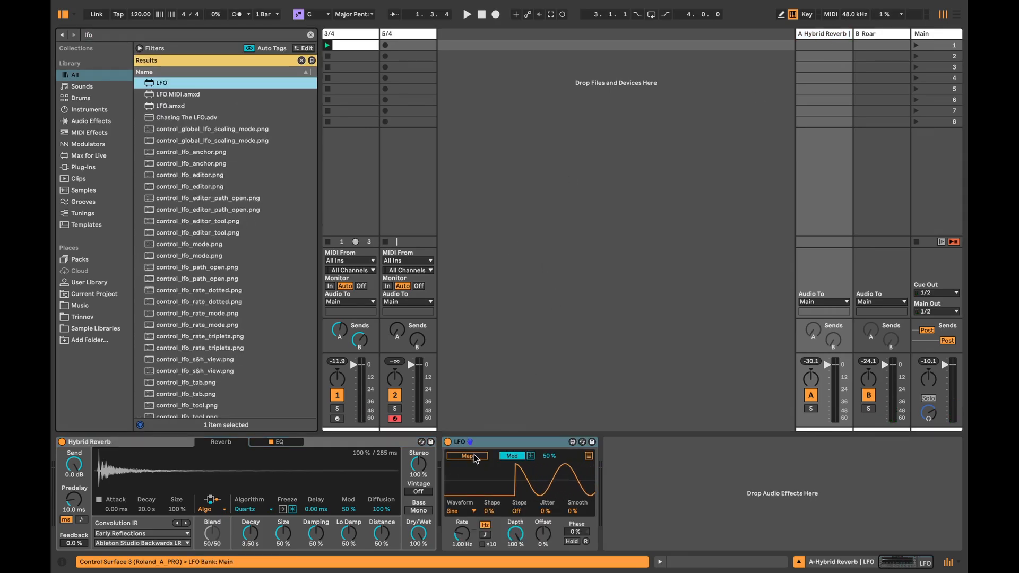
click(474, 457)
click(418, 492)
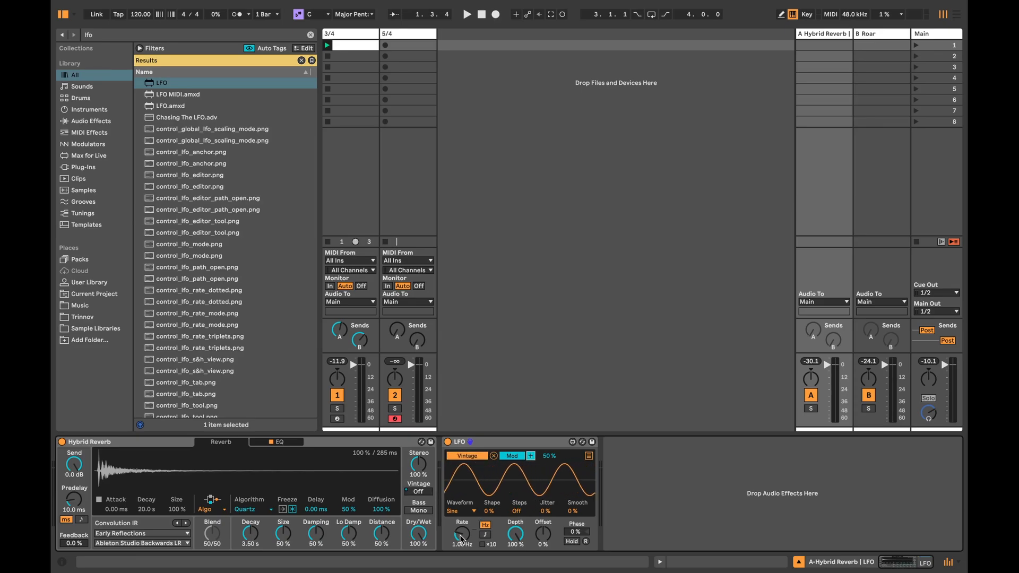
Step: Sync the LFO to tempo with a rate of 1 and set its waveform to Random
click(485, 534)
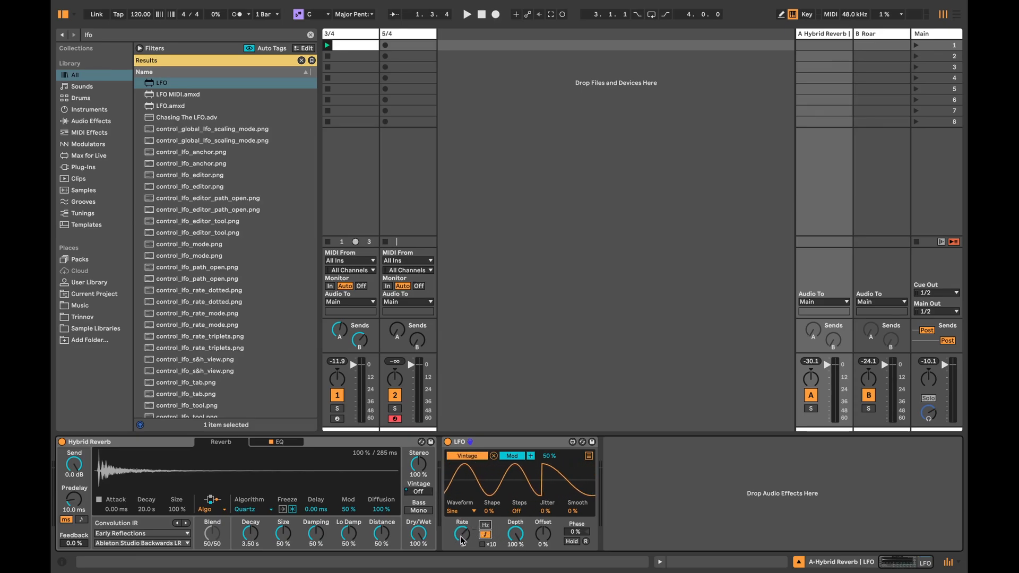
click(461, 511)
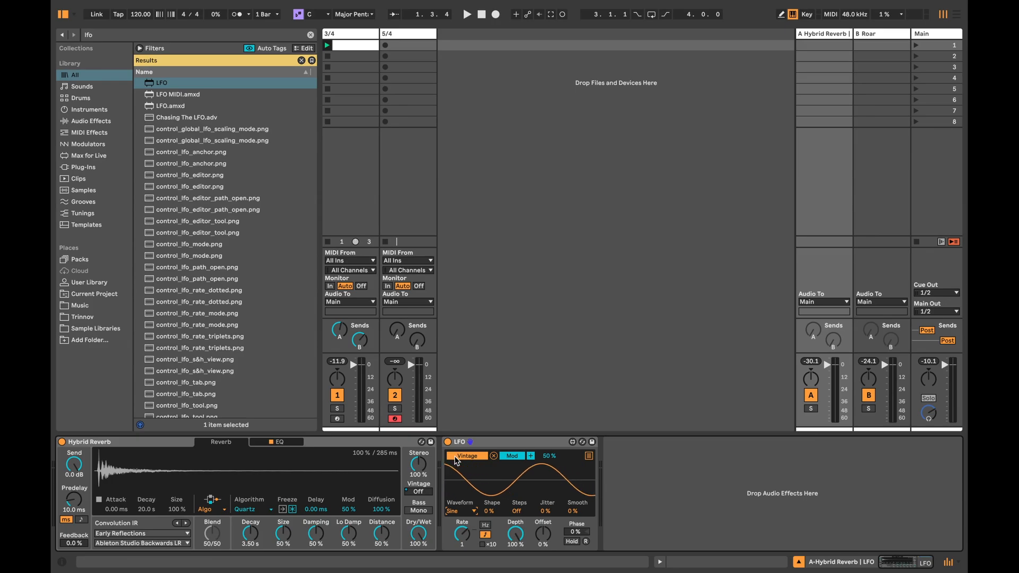
click(461, 474)
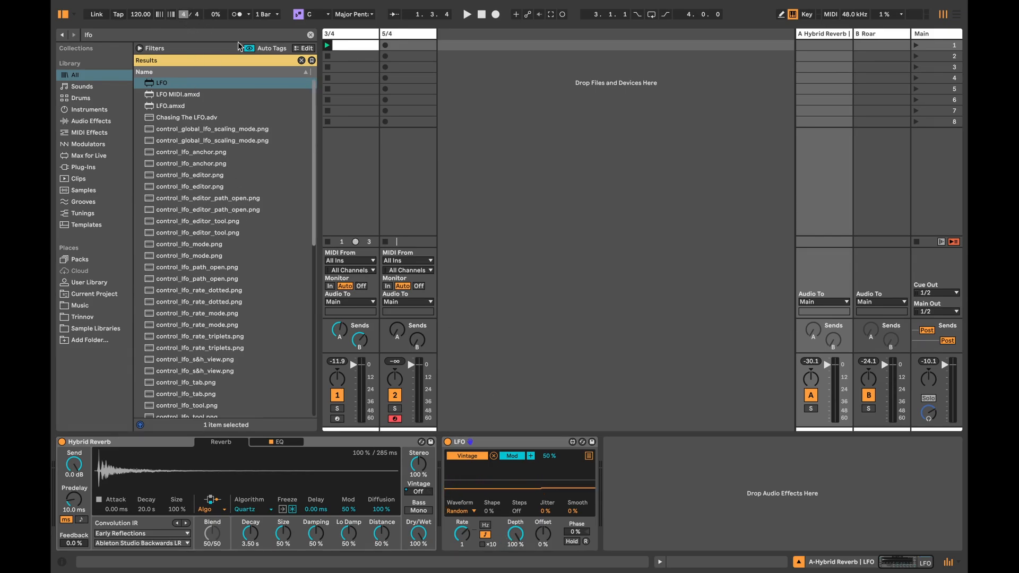
Step: Duplicate the first 3/4 clip into scene 2, add Seed notes at 16% density, and give them a velocity deviation of about -60 while auditioning
double_click(348, 46)
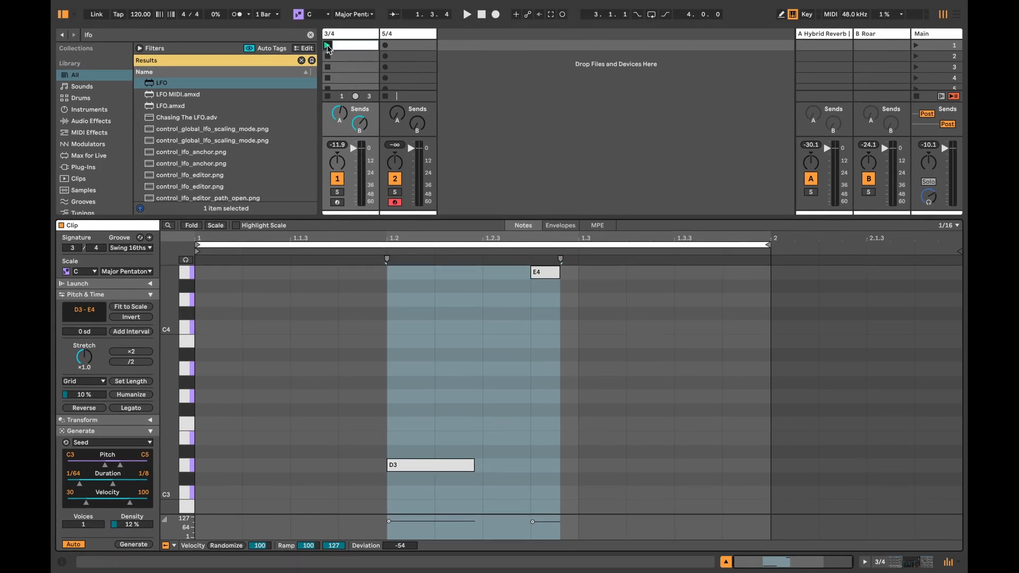
click(327, 46)
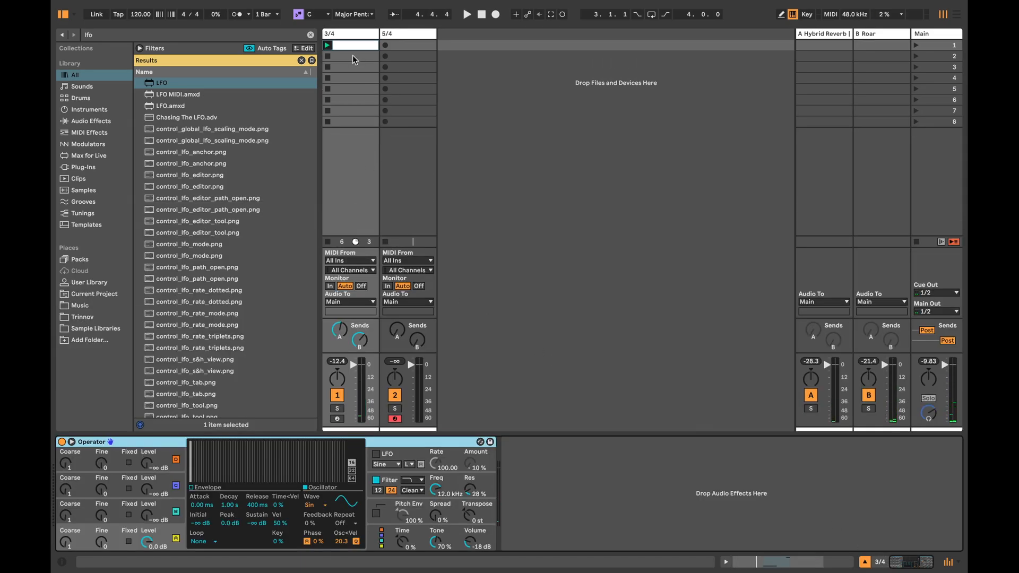
double_click(343, 56)
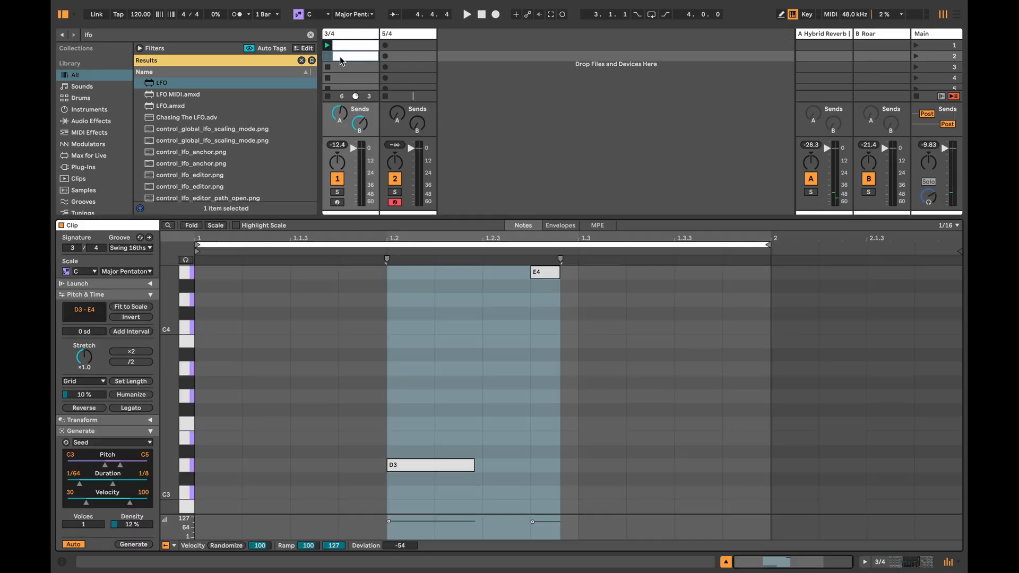
click(517, 463)
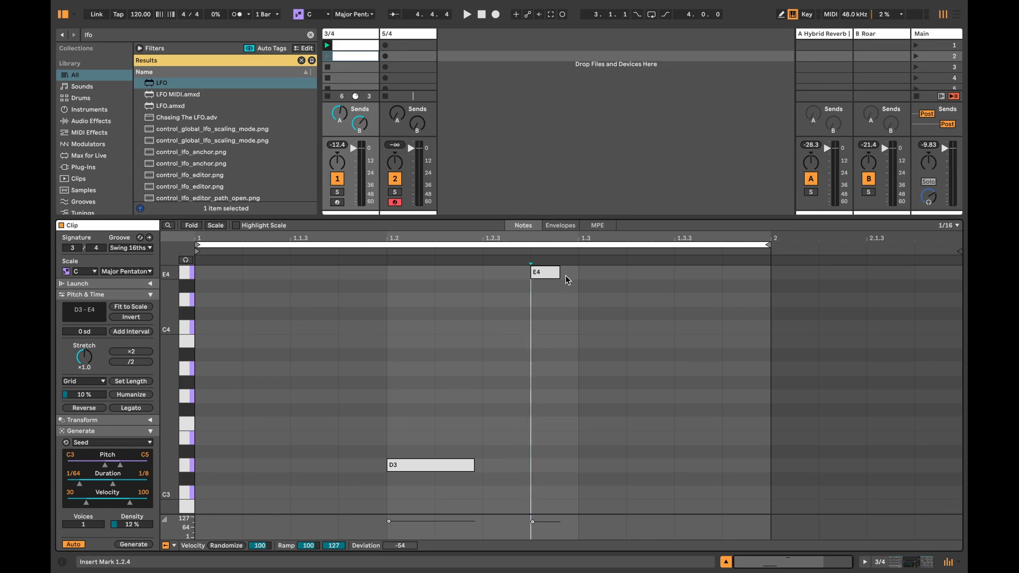
drag(132, 524, 132, 521)
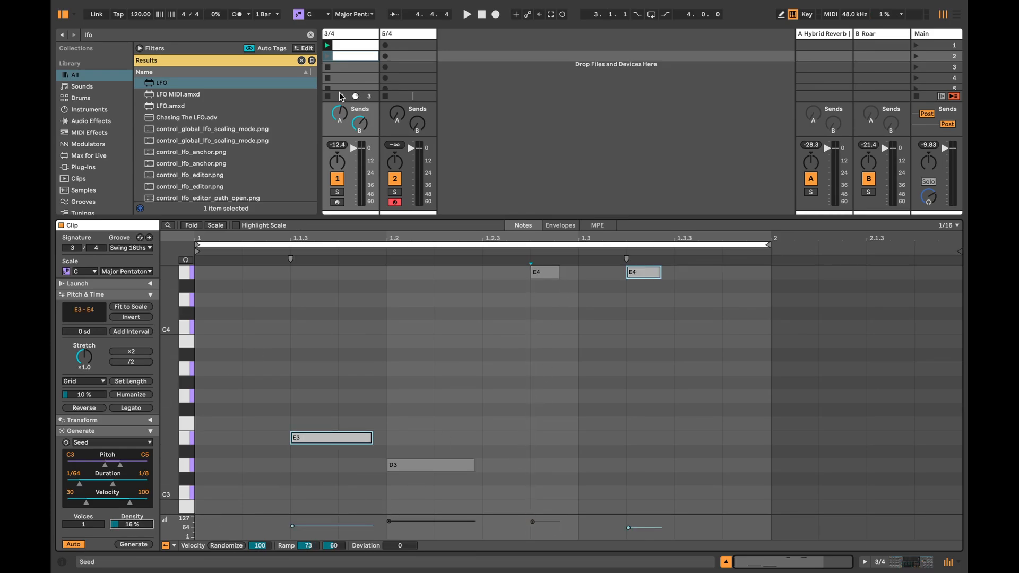
click(327, 56)
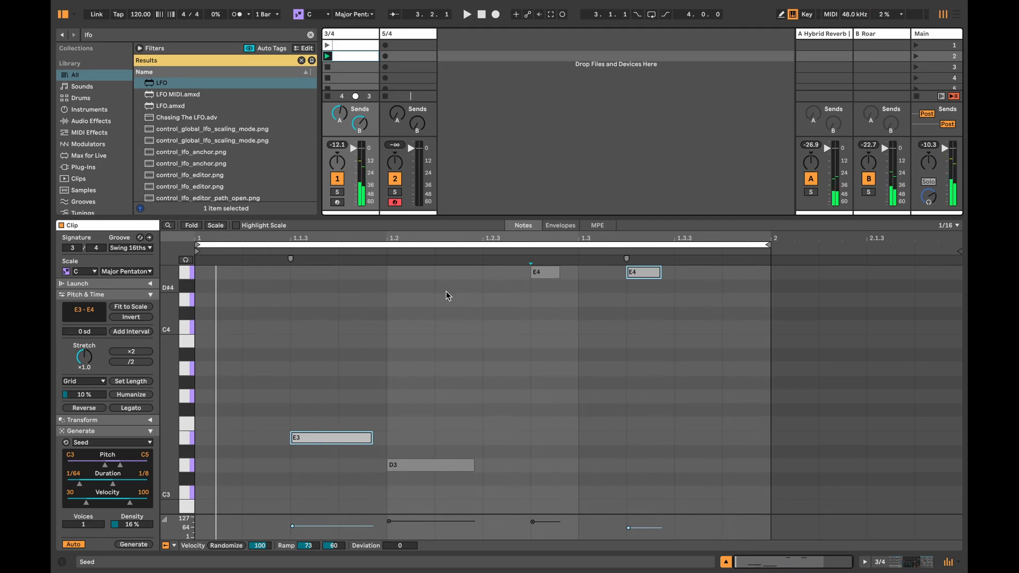
drag(400, 545, 400, 568)
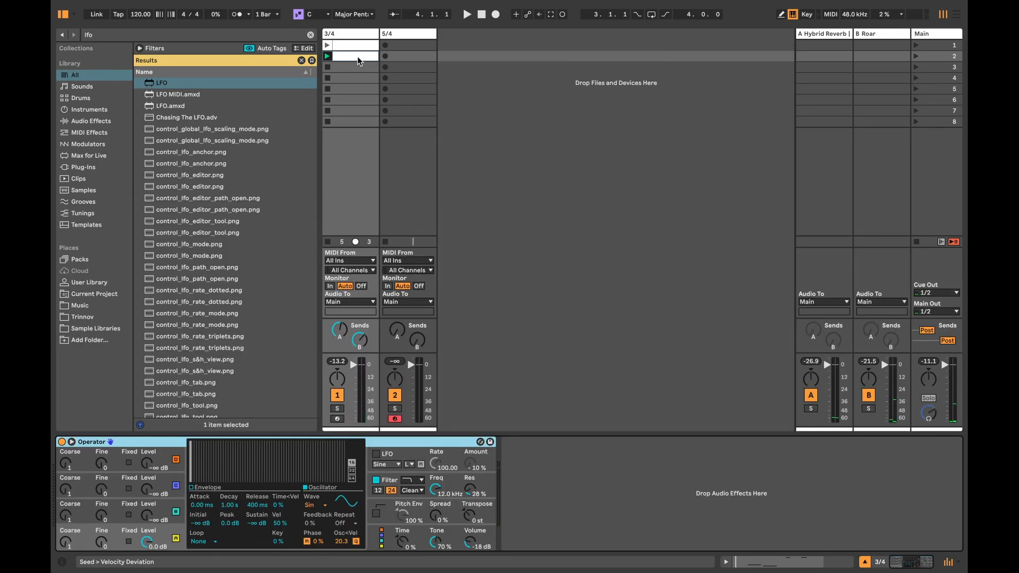
Step: Duplicate the second 3/4 clip into scene 3, add Seed notes at 21% density with velocity deviation -46, and launch it
drag(357, 56, 353, 66)
double_click(345, 66)
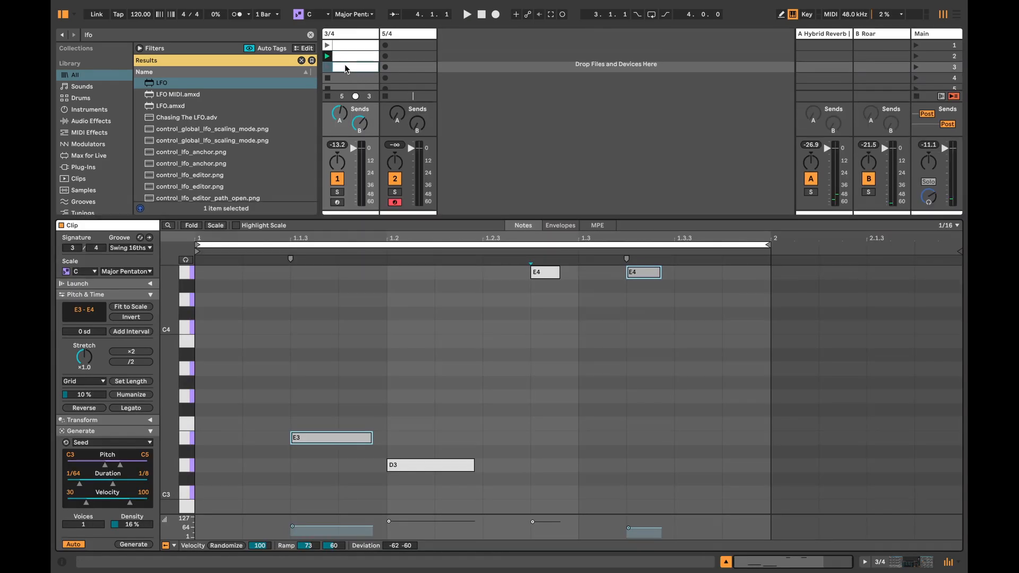
click(449, 378)
drag(126, 525, 126, 520)
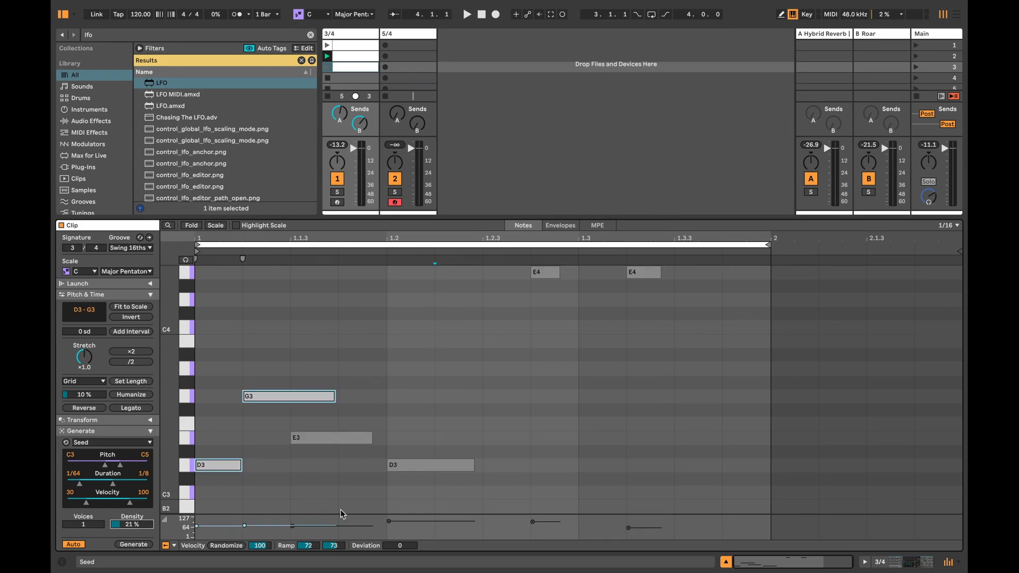
drag(400, 545, 400, 570)
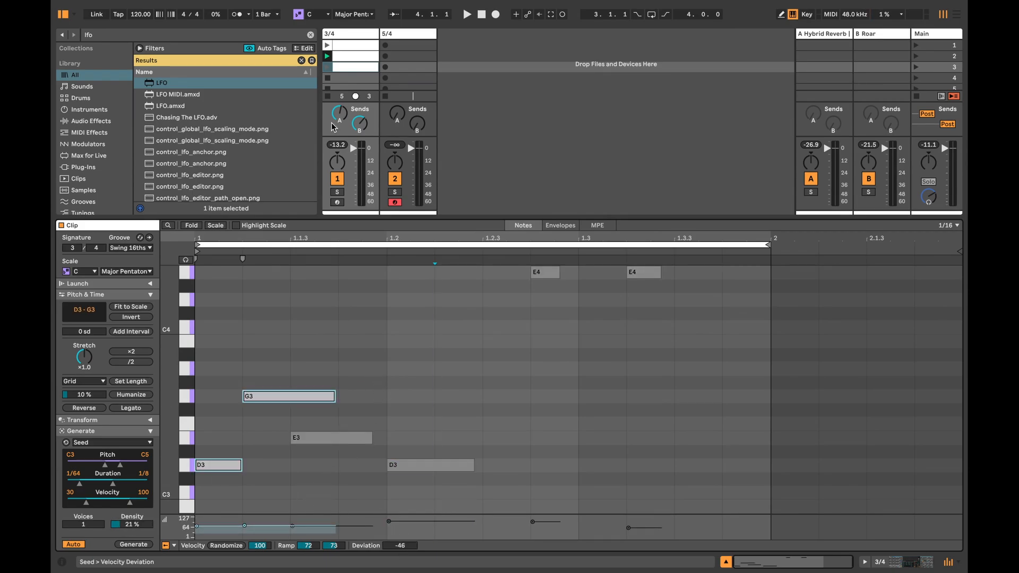
click(328, 66)
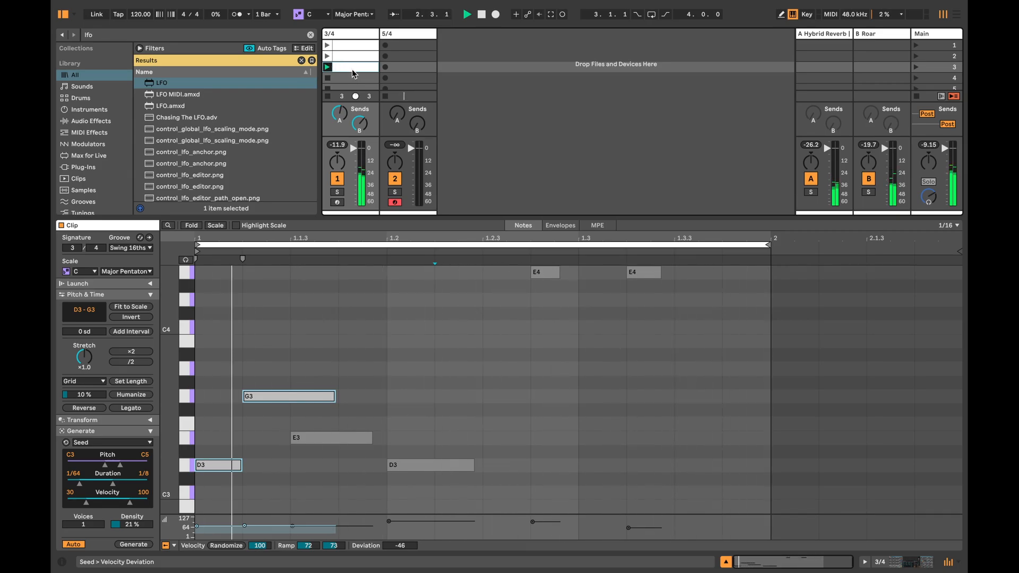
Step: Duplicate the third 3/4 clip into scene 4, add Seed notes at 24% density with a negative velocity deviation, and launch it
drag(352, 69, 352, 78)
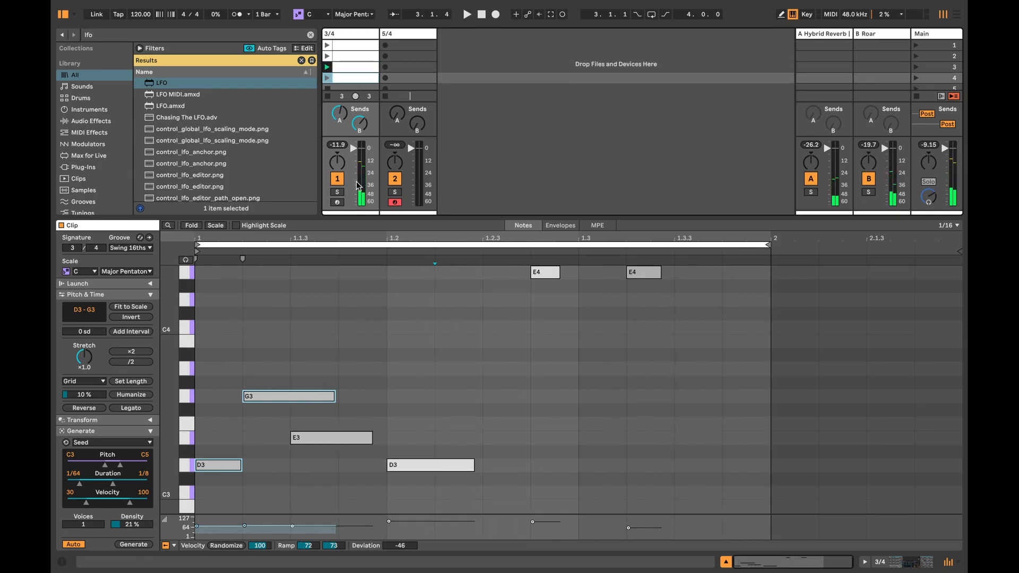
click(423, 441)
drag(132, 524, 133, 521)
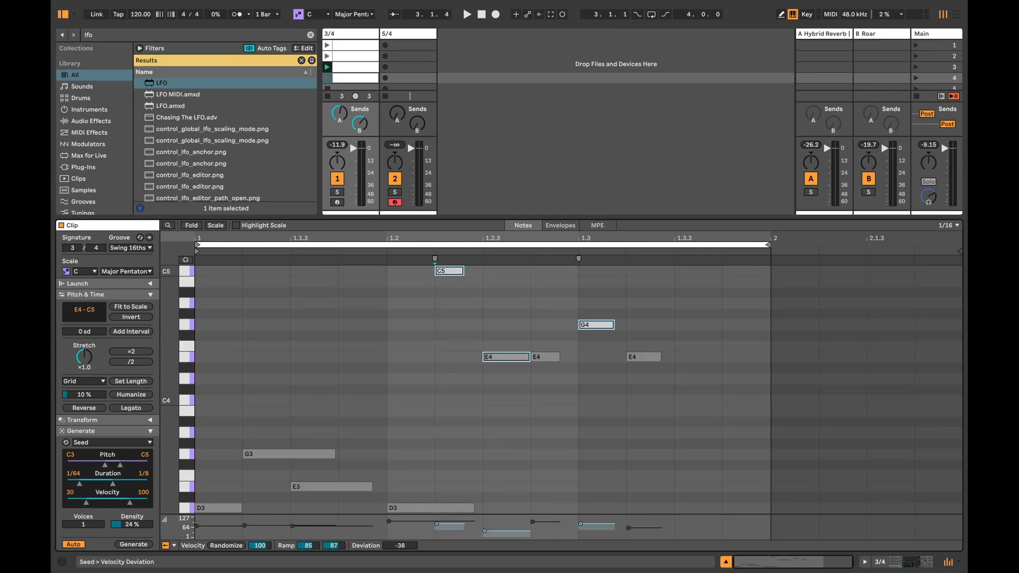
drag(400, 546, 400, 568)
click(326, 78)
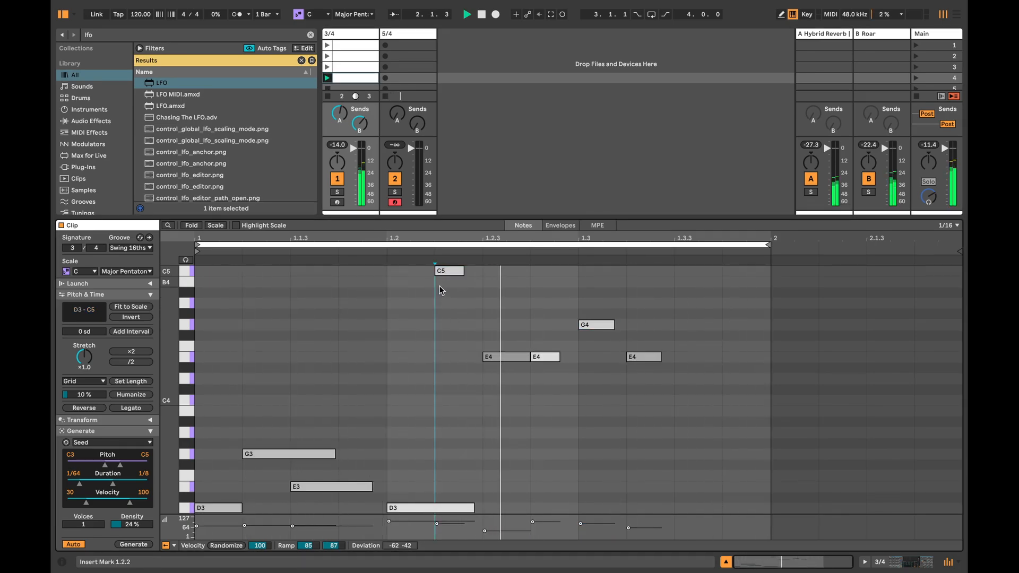
Step: Transpose the C5 note in the fourth 3/4 clip down an octave, then return to Operator and stop playback
click(443, 270)
key(shift+Down)
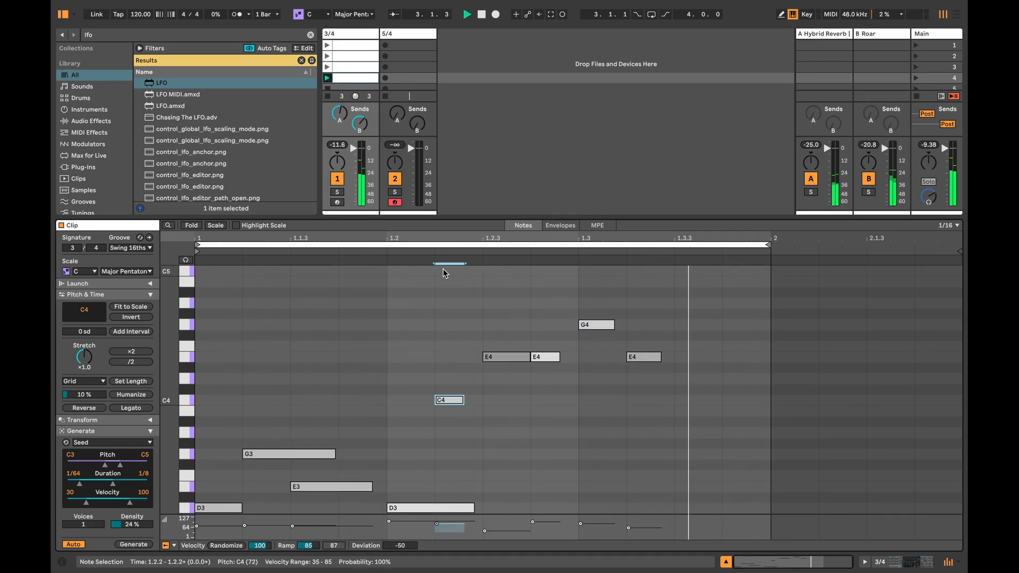
click(893, 564)
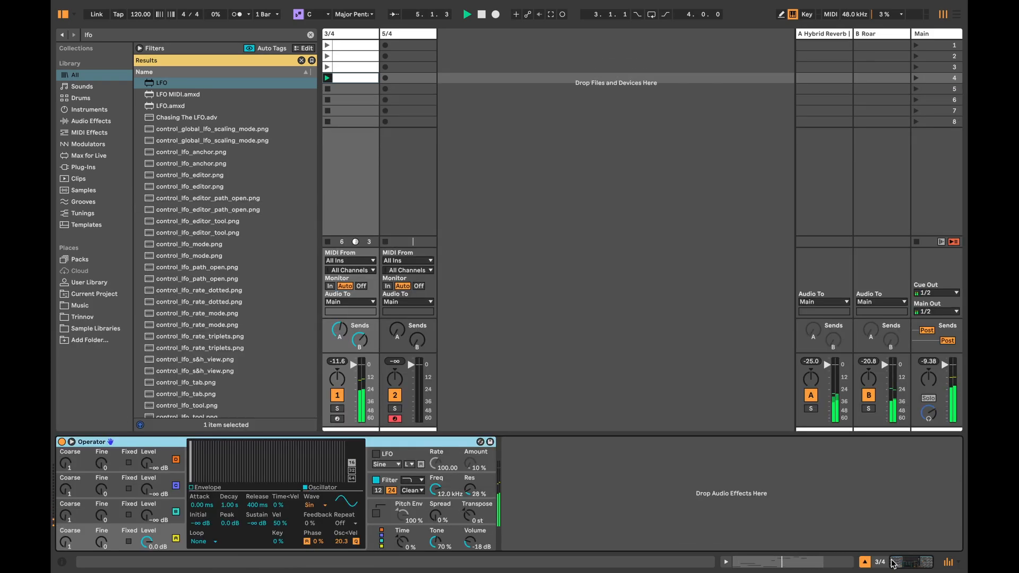
key(space)
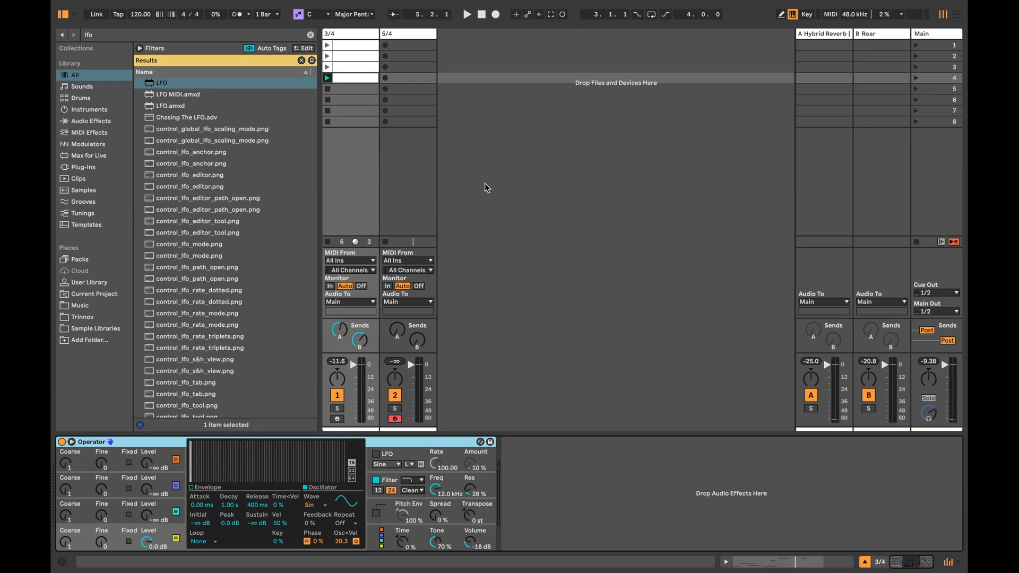
Step: Enable a linked Next follow action with a 4x multiplier on all four 3/4 clips
double_click(340, 44)
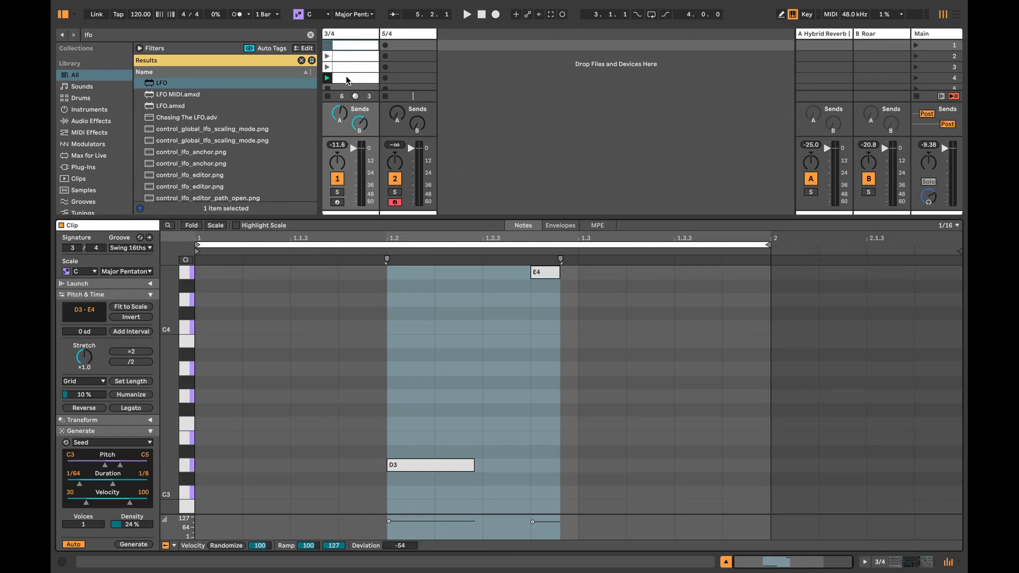
shift+click(347, 79)
click(143, 285)
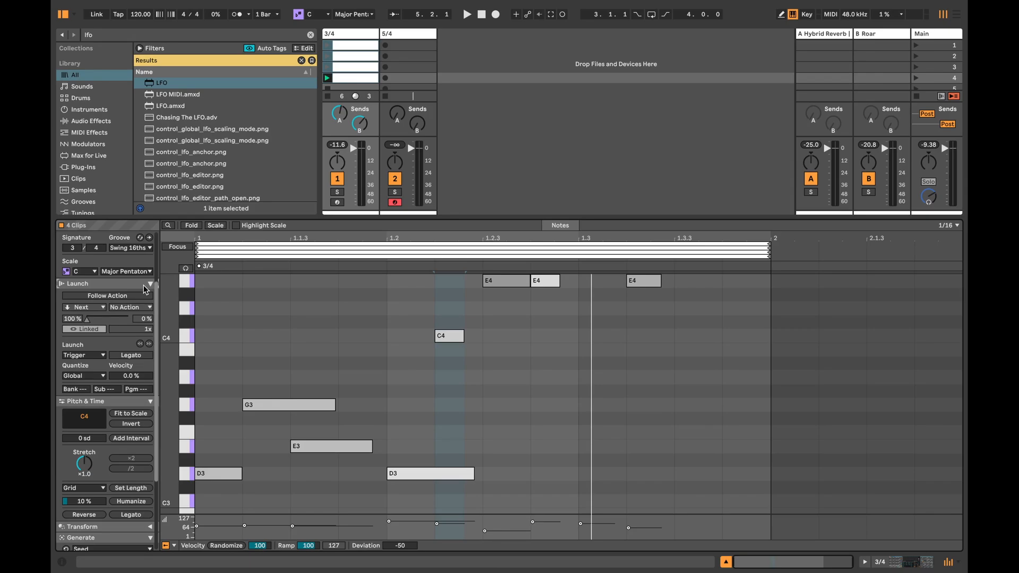
click(104, 296)
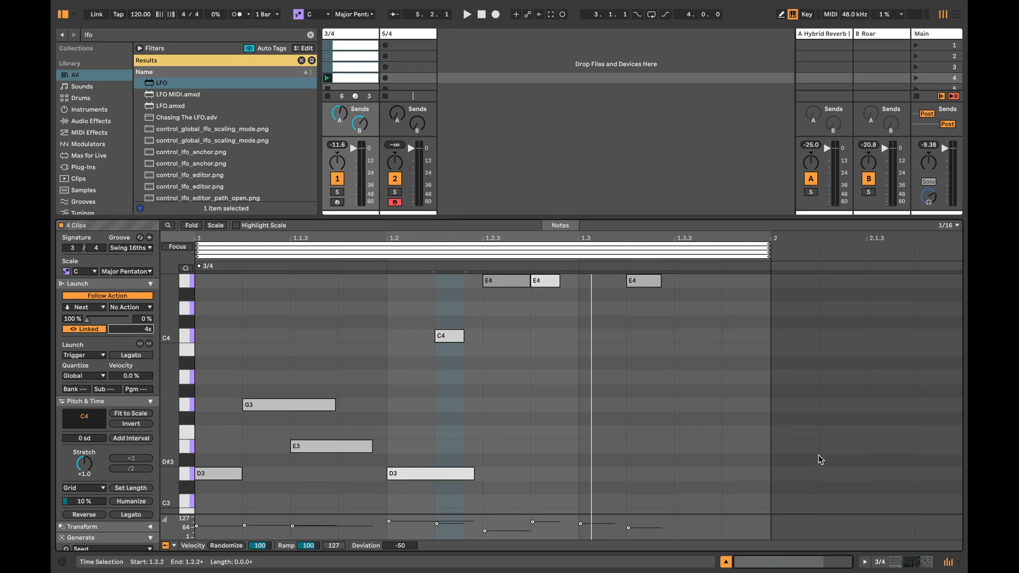
click(726, 563)
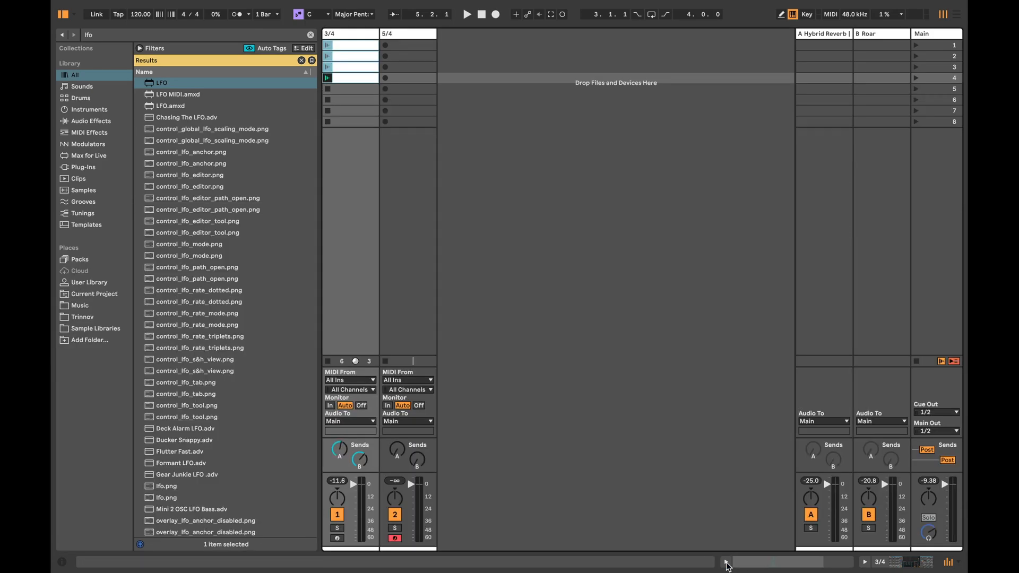
Step: Set the envelope's Time<Vel in the 3/4 track's Operator to 72% while auditioning from the first clip
double_click(344, 34)
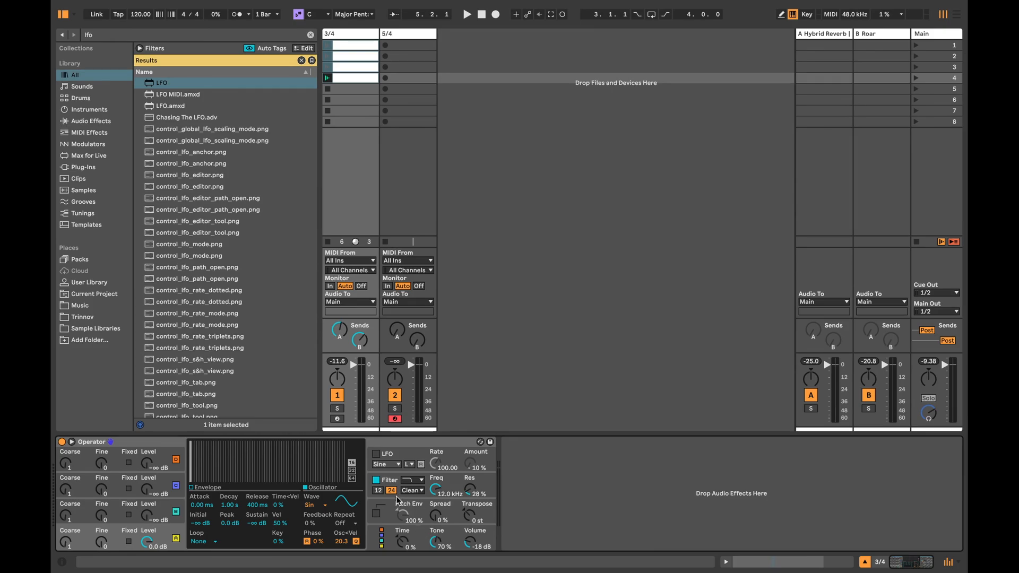
drag(277, 508, 276, 504)
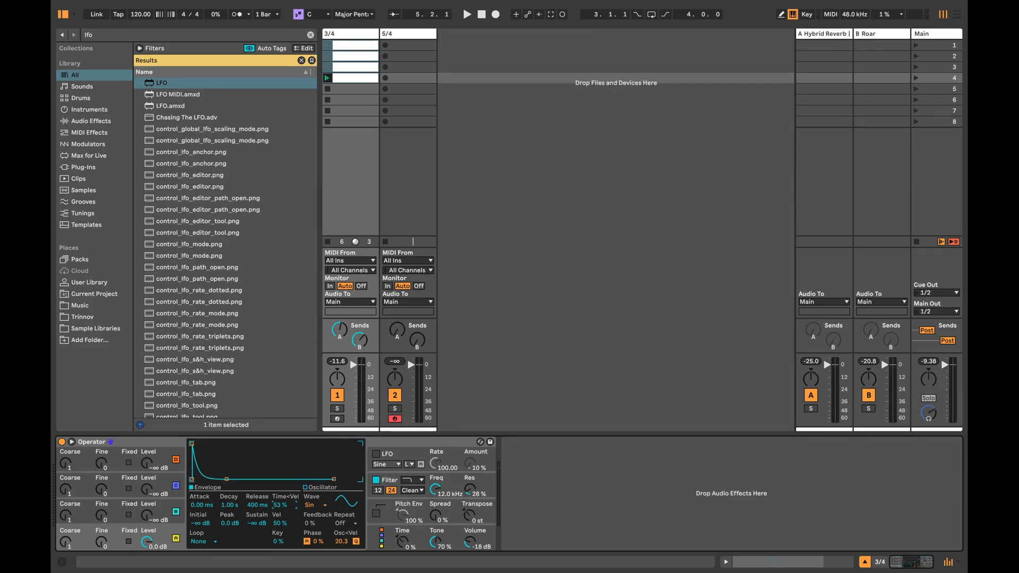
click(328, 45)
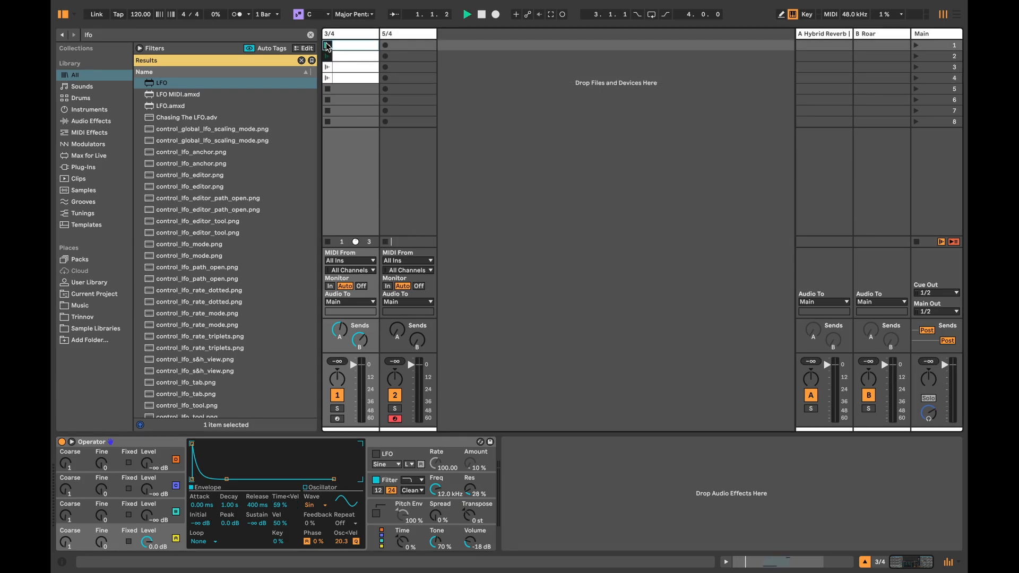
drag(277, 508, 278, 503)
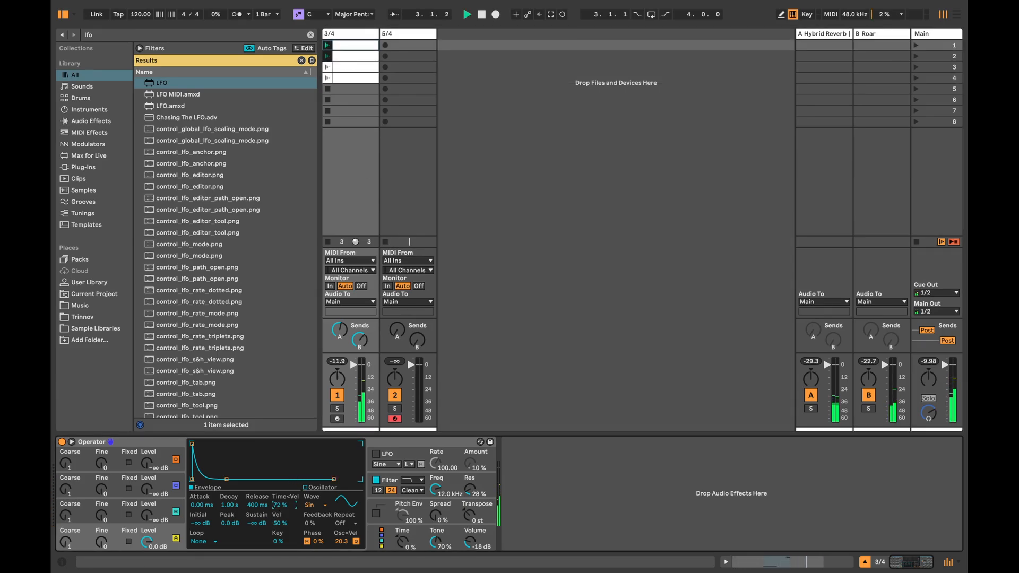
Step: Enable glide in the 3/4 track's Operator and audition it by launching the fourth 3/4 clip, stopping playback at the end
click(372, 543)
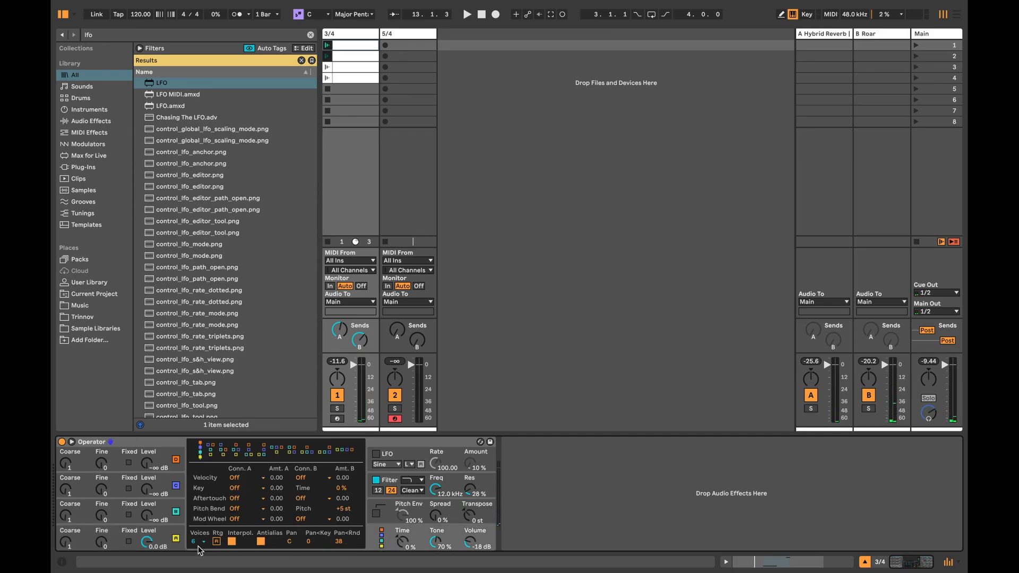
click(388, 515)
click(307, 541)
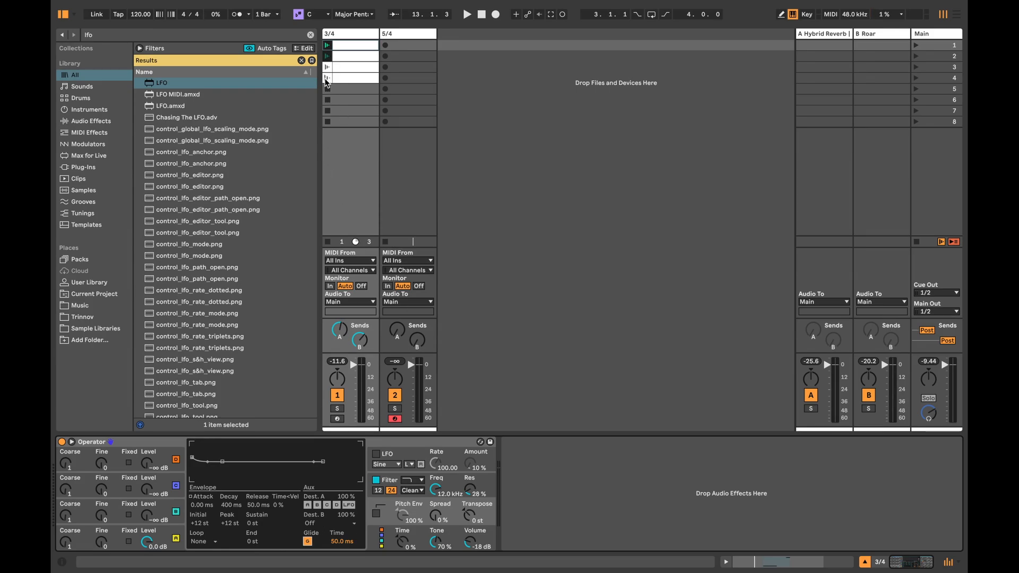
double_click(348, 78)
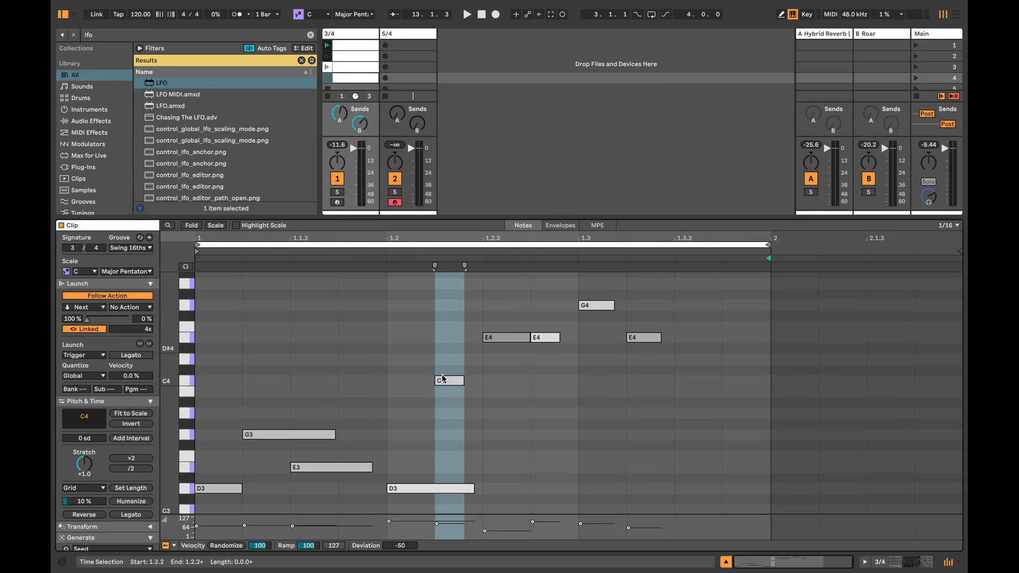
click(326, 78)
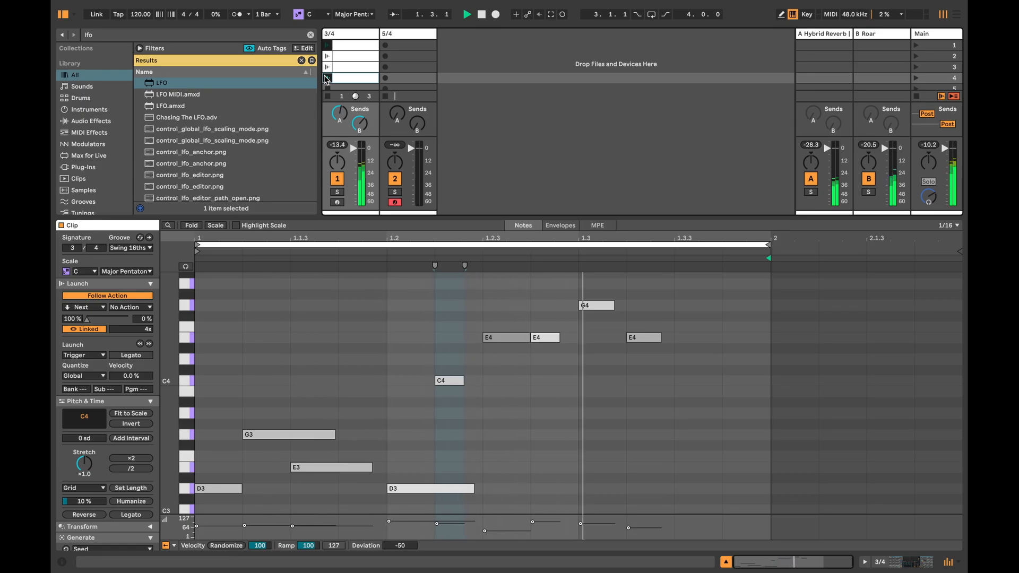
click(902, 561)
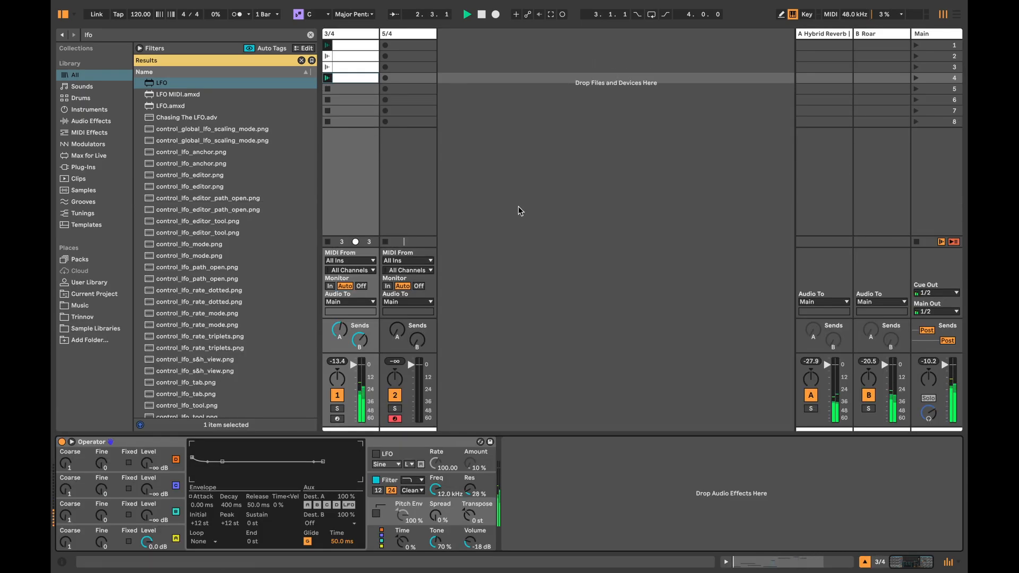
key(space)
Step: Review the notes in the 3/4 track's clips from the fourth up to the first
click(420, 34)
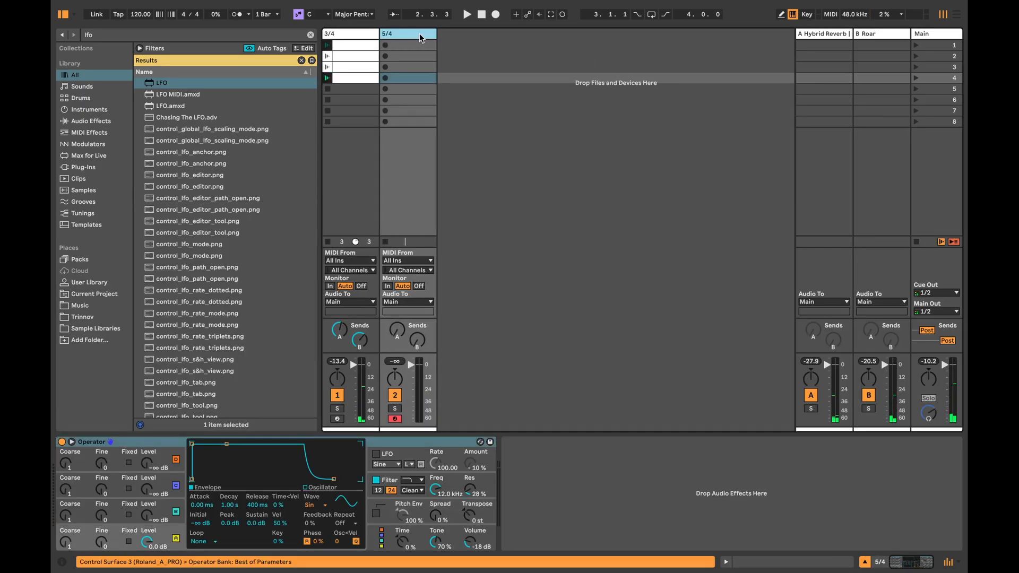
click(396, 46)
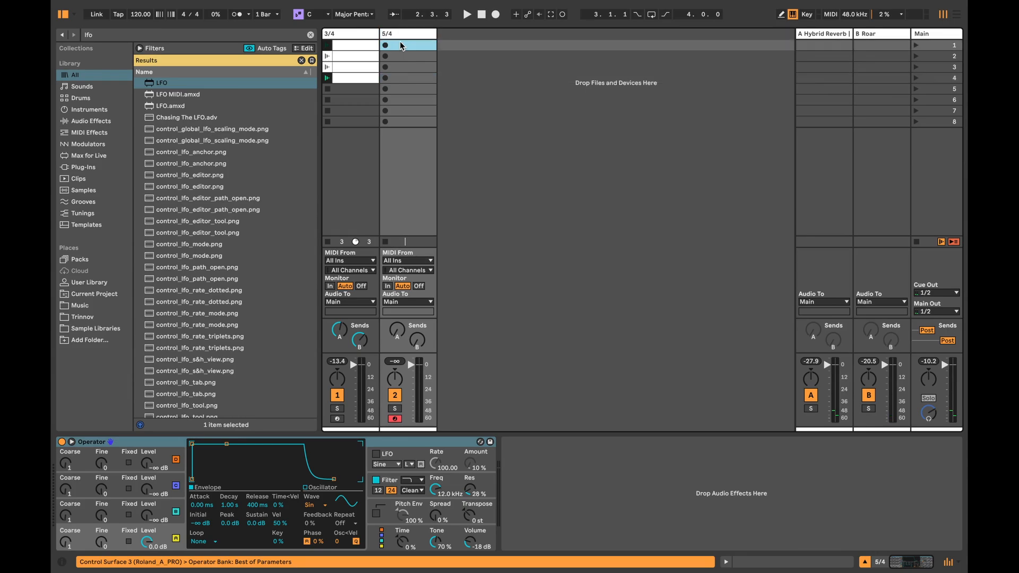
click(350, 80)
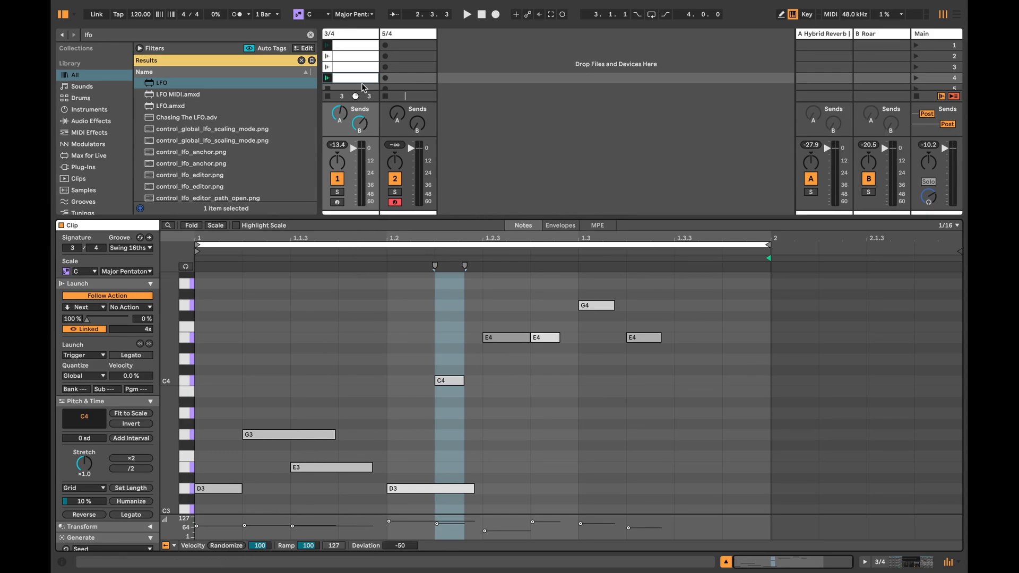
click(349, 68)
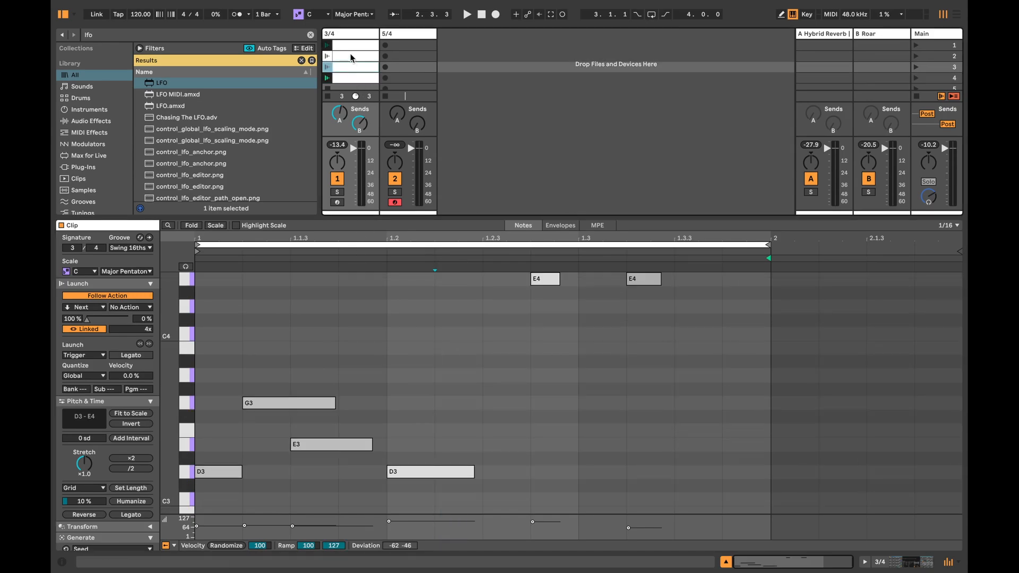
click(350, 56)
click(348, 44)
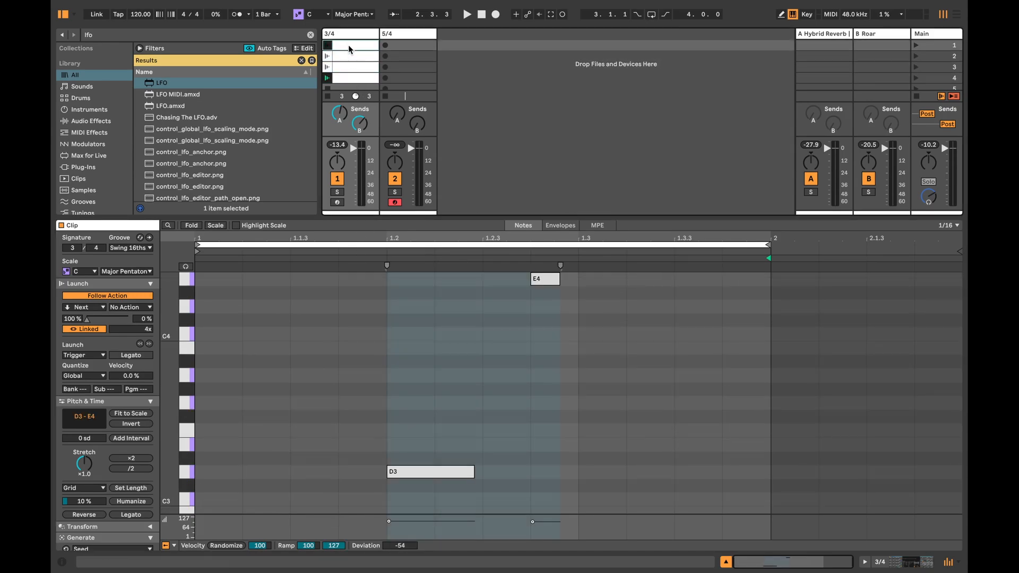
Step: Create a clip in the 5/4 track's first slot with a 5/4 signature and a one-bar loop length
click(407, 36)
double_click(407, 45)
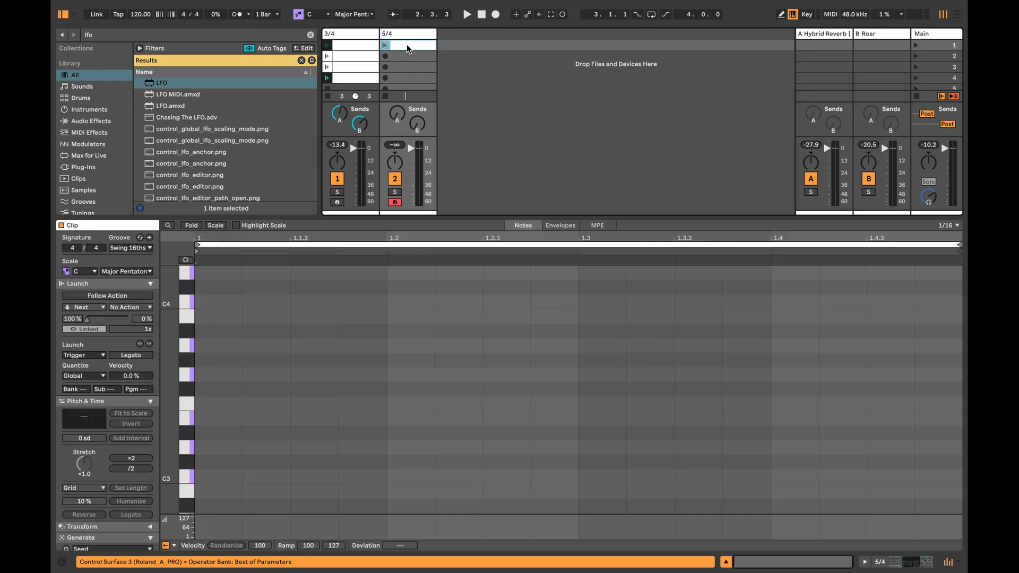
click(150, 284)
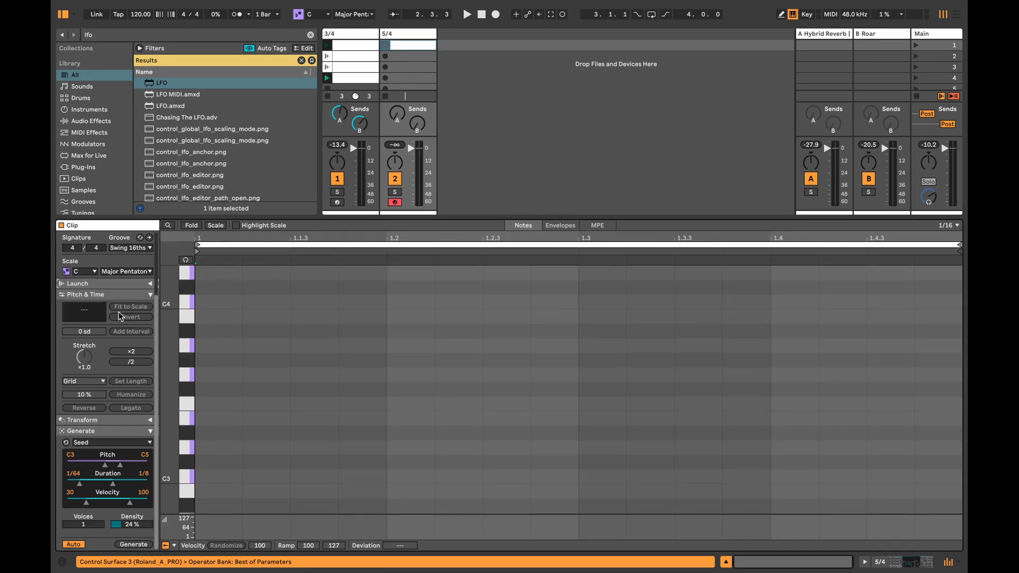
scroll(104, 339, up, 3)
scroll(104, 338, up, 1)
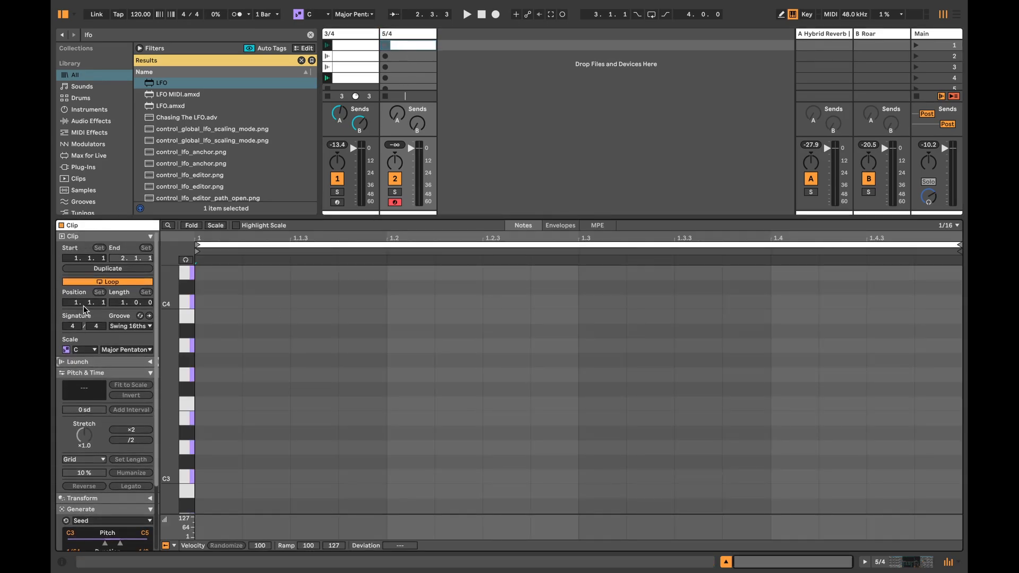
click(76, 325)
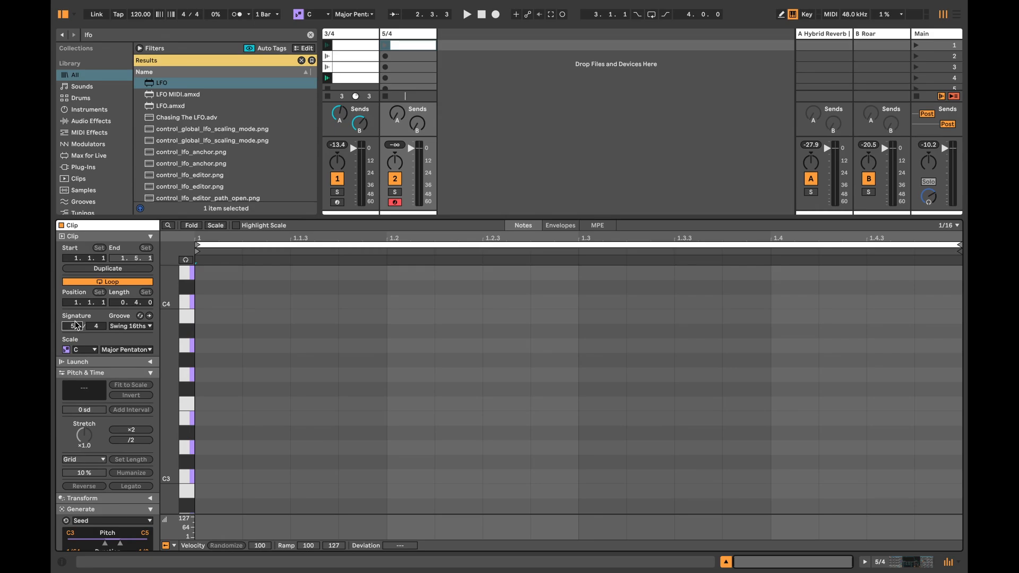
scroll(134, 298, up, 1)
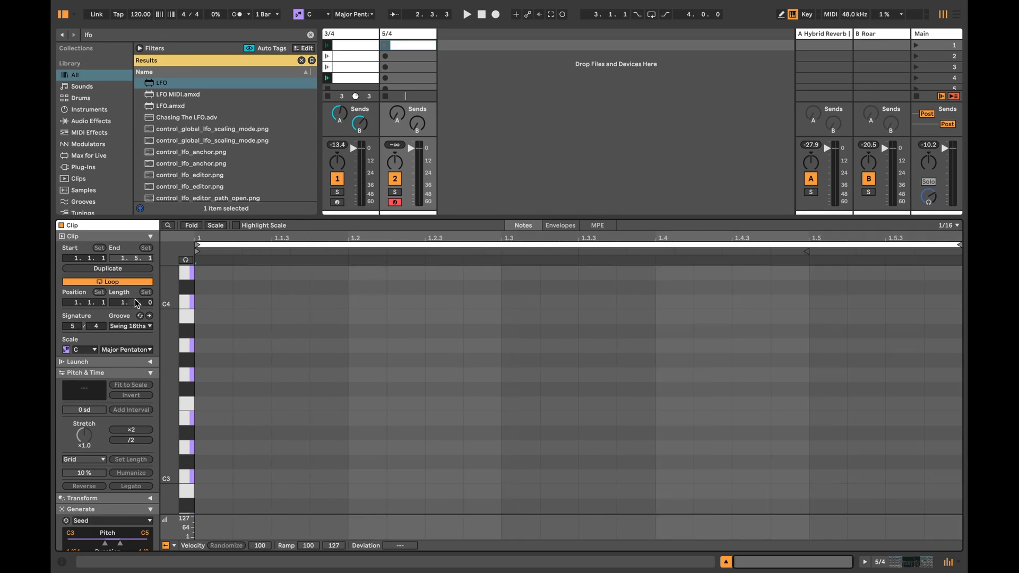
Step: Draw a sixteenth D3 note at the start of the 5/4 clip and transpose it down an octave to D2
key(b)
click(206, 445)
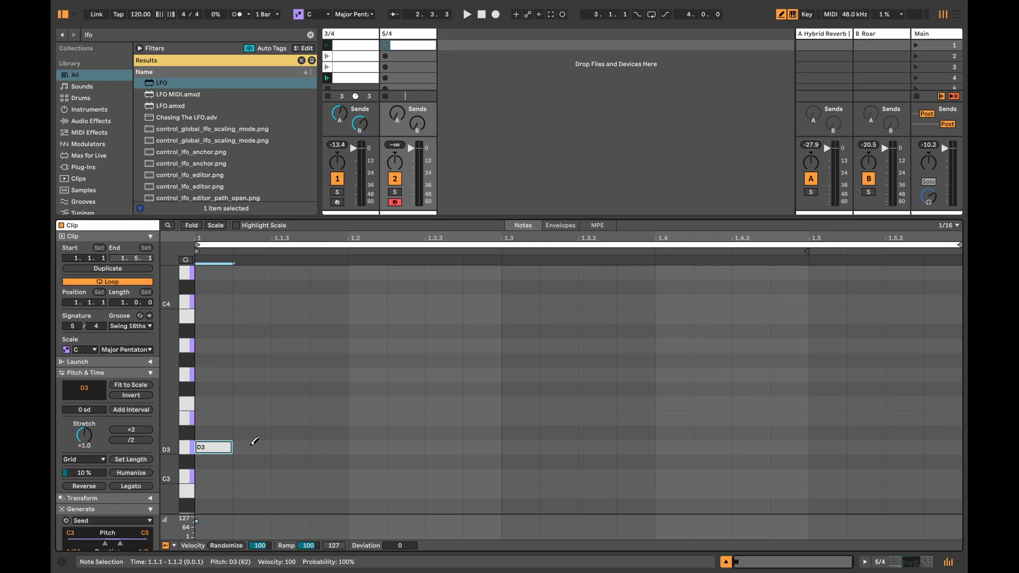
key(shift+Down)
key(b)
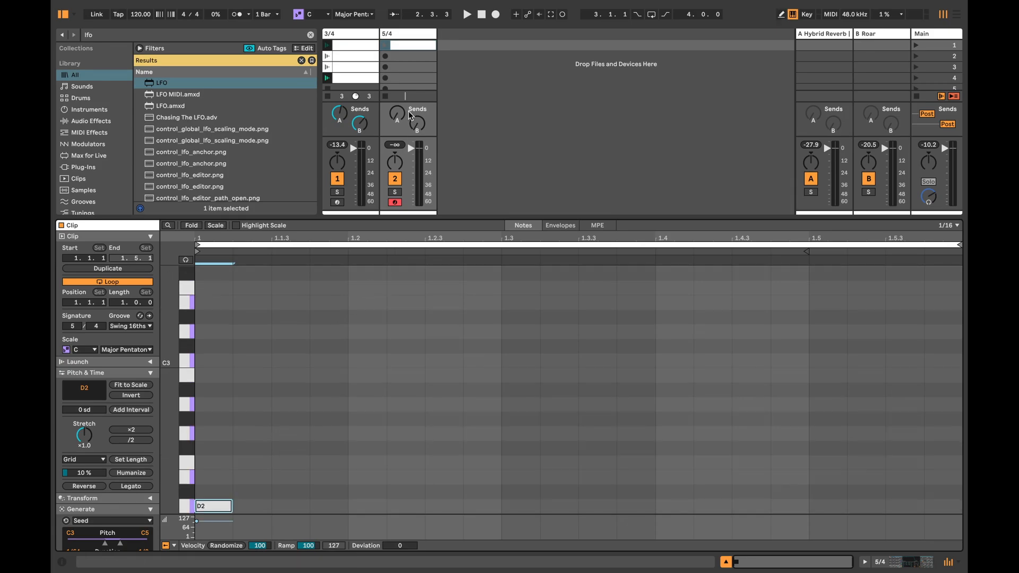
Step: Turn up the 5/4 track's sends to Hybrid Reverb and Roar, and launch its first clip
click(399, 113)
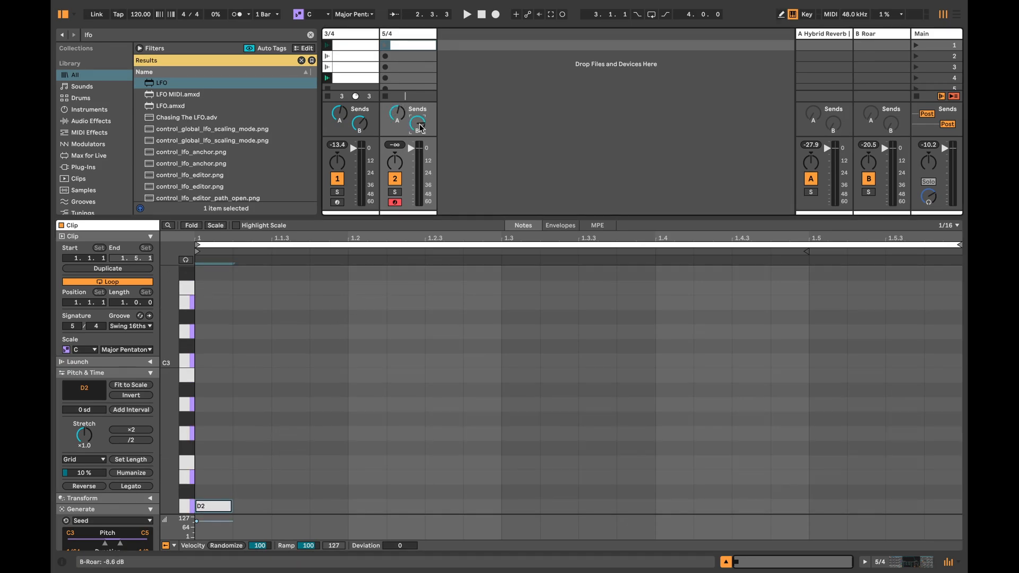
click(386, 46)
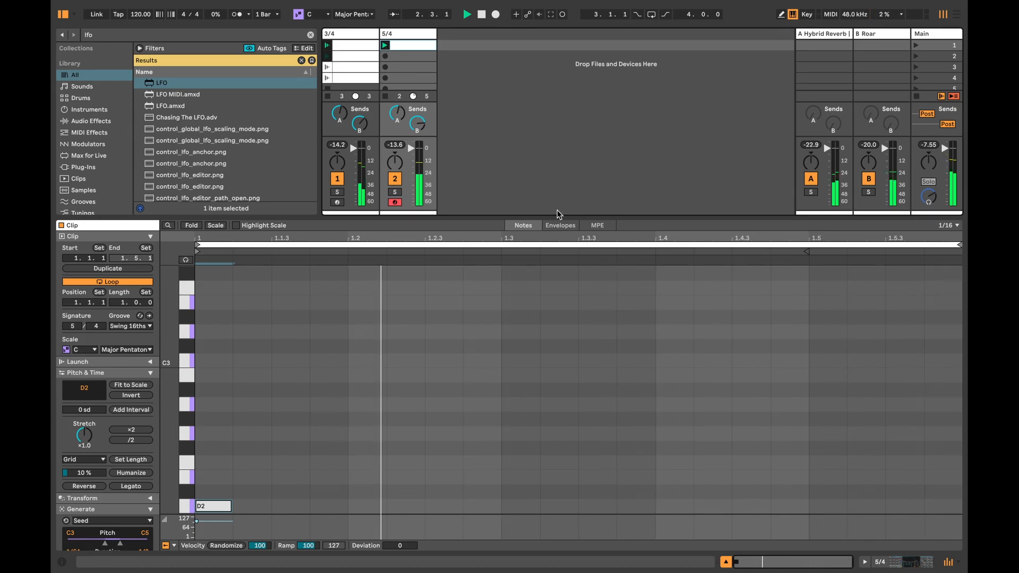
Step: Raise oscillator B's level in the 5/4 track's Operator, then stop playback and transpose the clip's note up an octave to D3
click(891, 563)
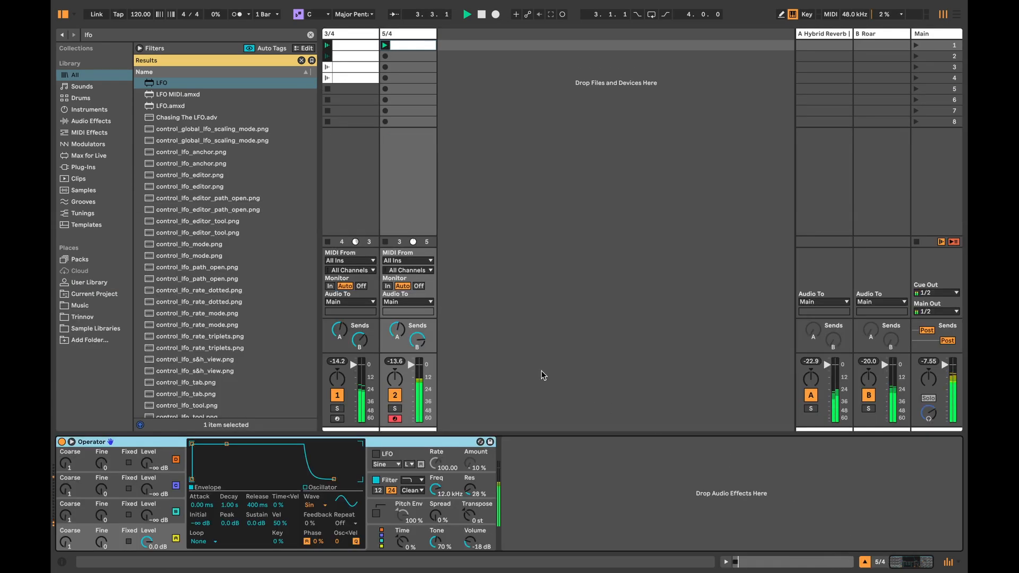
drag(151, 516, 151, 510)
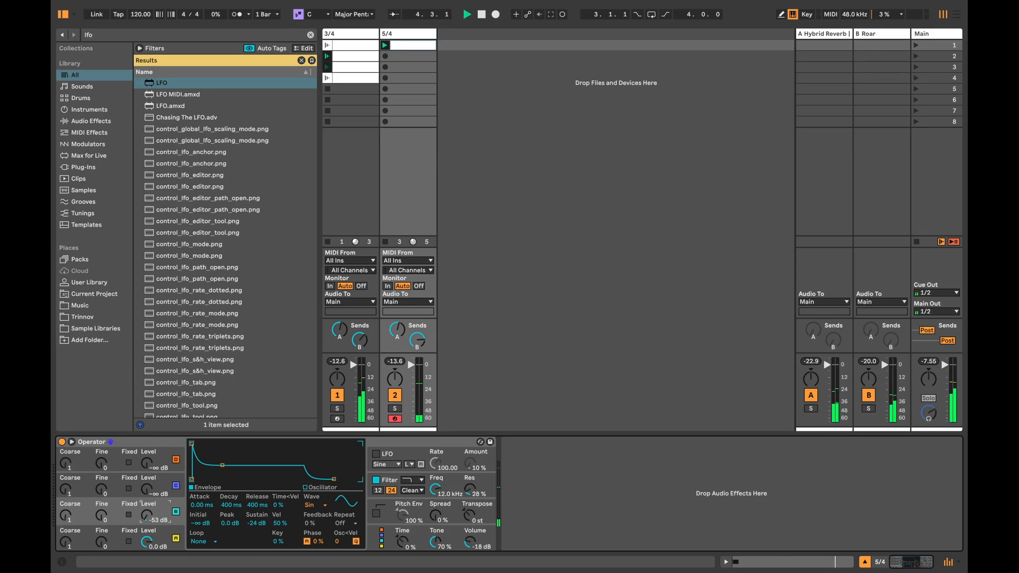
key(space)
double_click(405, 45)
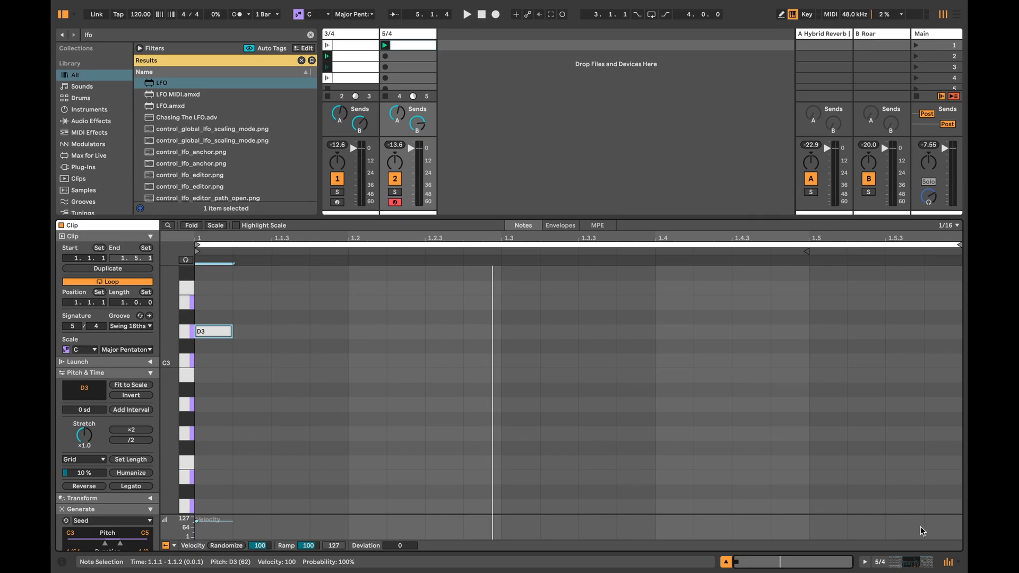
click(902, 560)
Step: Set oscillator B's level in the 5/4 track's Operator to -34 dB while auditioning the first 5/4 clip
click(350, 150)
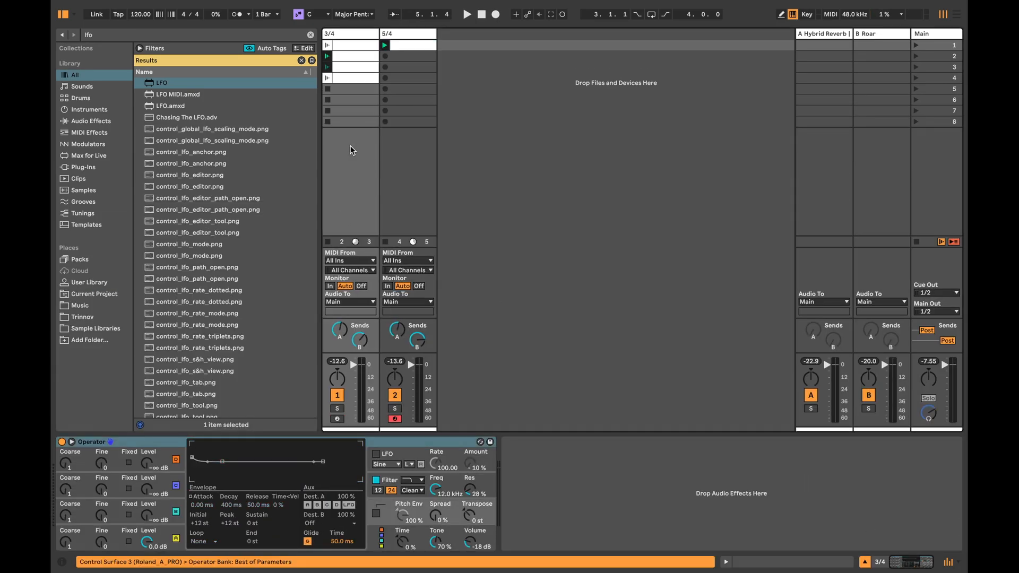
click(402, 149)
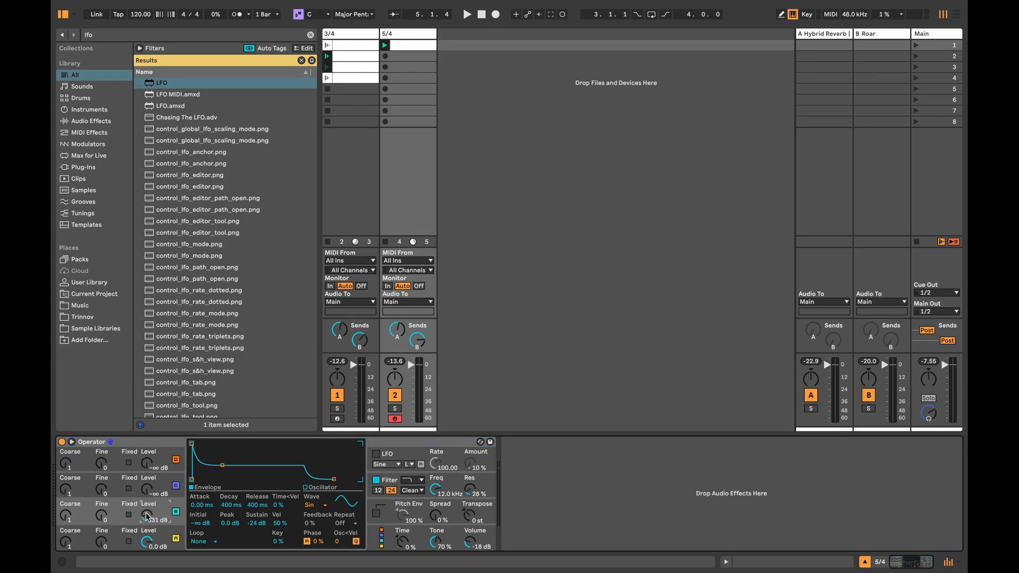
click(385, 45)
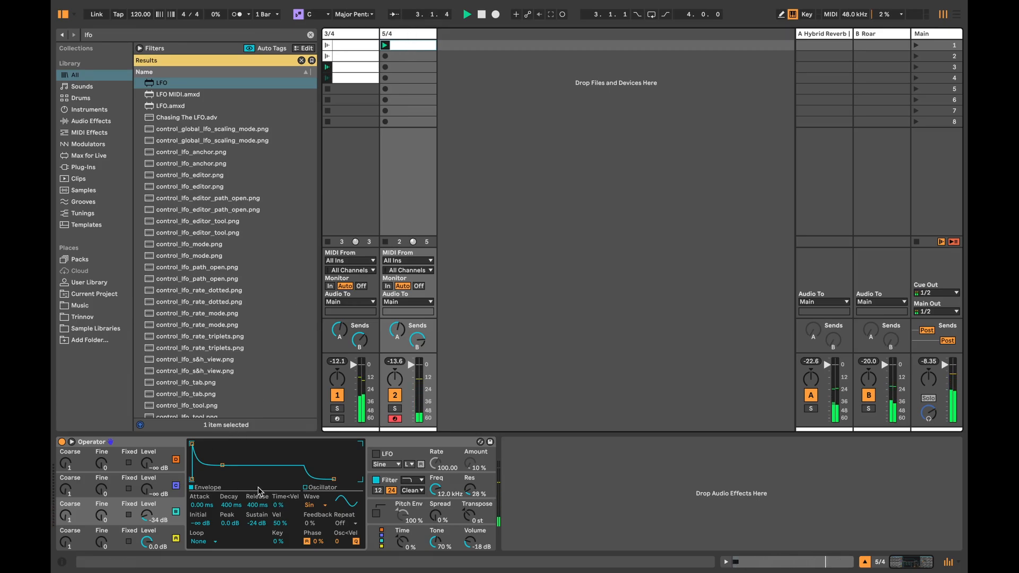
Step: Set Osc<Vel to 15.6 on oscillators B and A of the 5/4 track's Operator, stopping playback in between
drag(342, 540, 343, 530)
key(space)
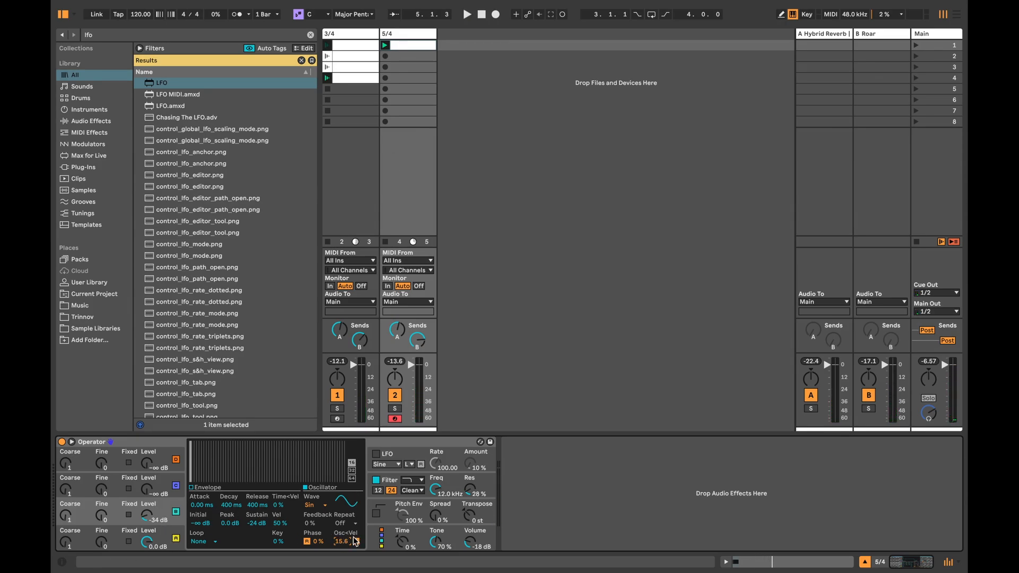
click(169, 533)
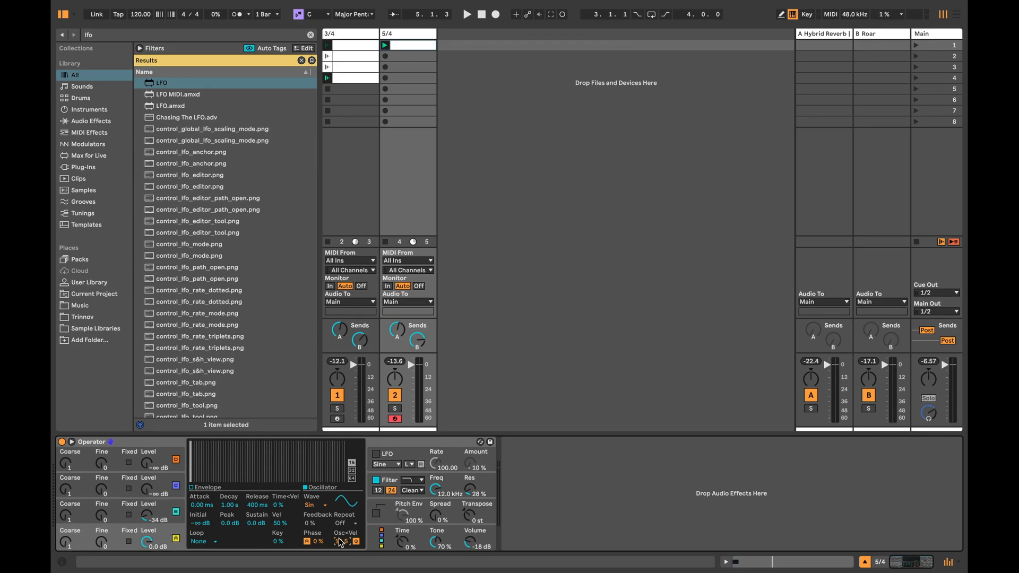
Step: Give the D3 note in the first 5/4 clip a velocity deviation of -38 while auditioning the clip
double_click(414, 45)
scroll(393, 441, down, 1)
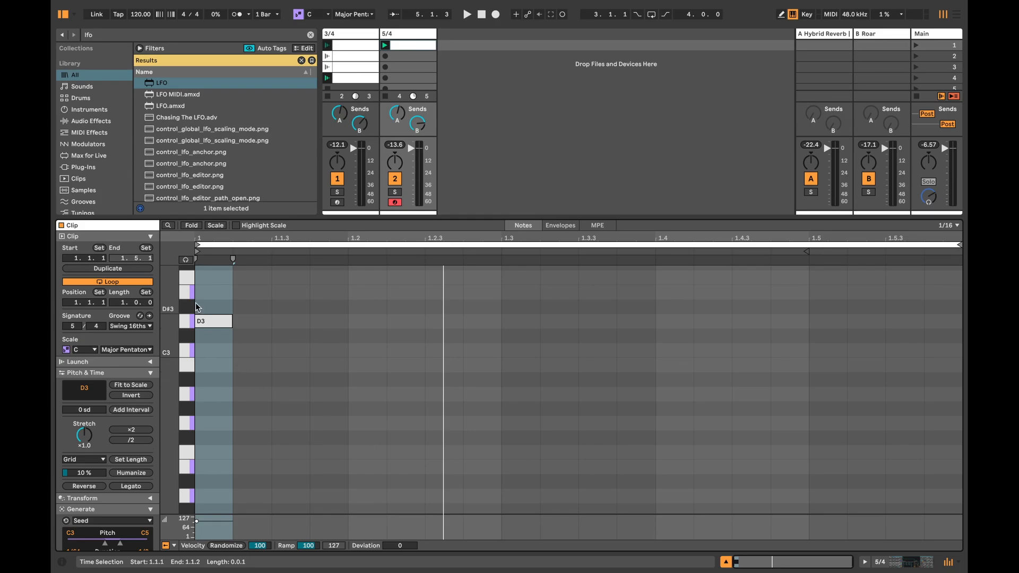
click(204, 321)
drag(407, 543, 407, 572)
click(385, 45)
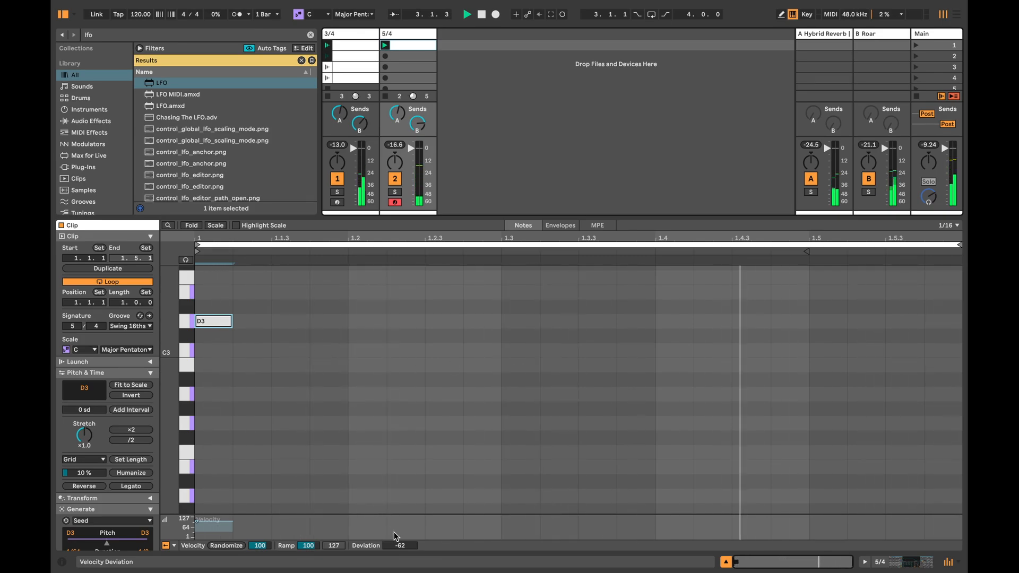
drag(399, 546, 399, 532)
Step: In the 5/4 track's Operator, set oscillator A's Osc<Vel to 34.4 and oscillator B's level to -28 dB, then stop playback
click(892, 562)
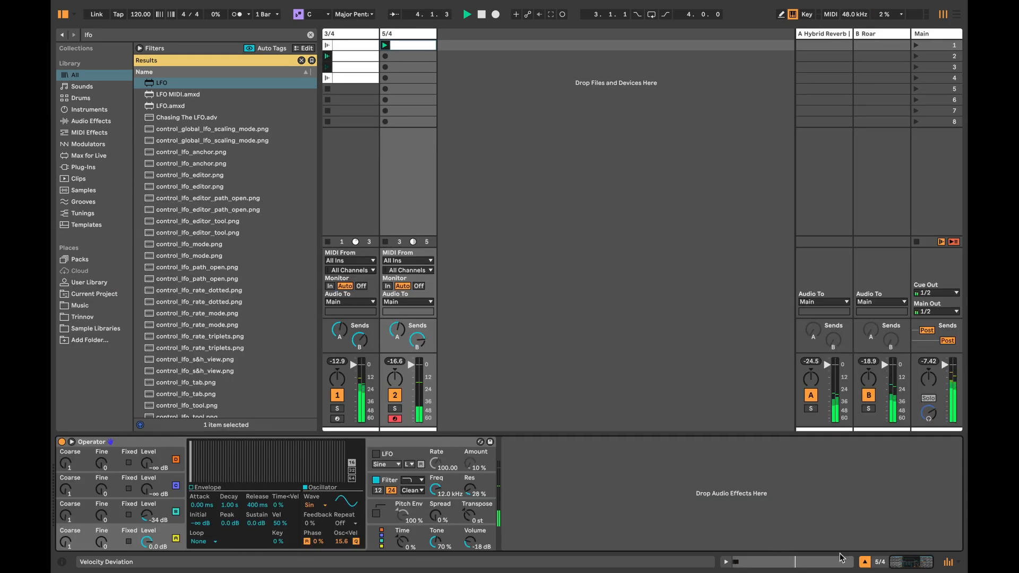
drag(341, 541, 342, 551)
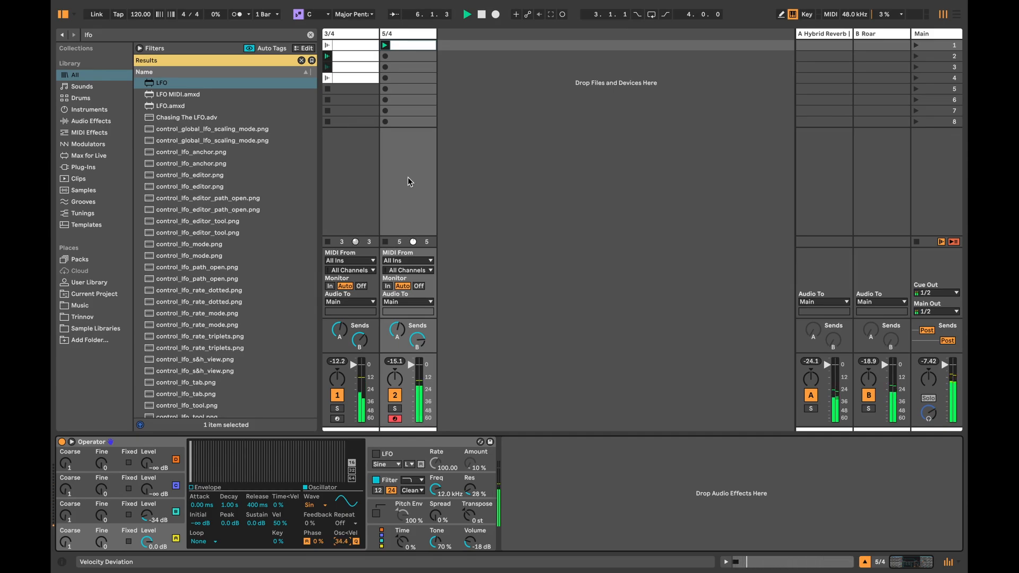
drag(147, 516, 146, 509)
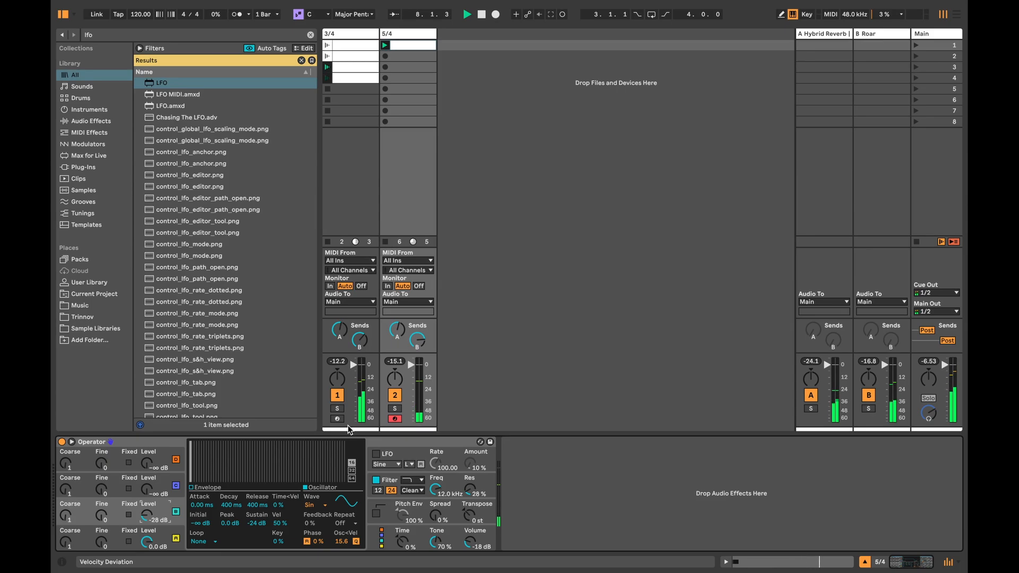
key(space)
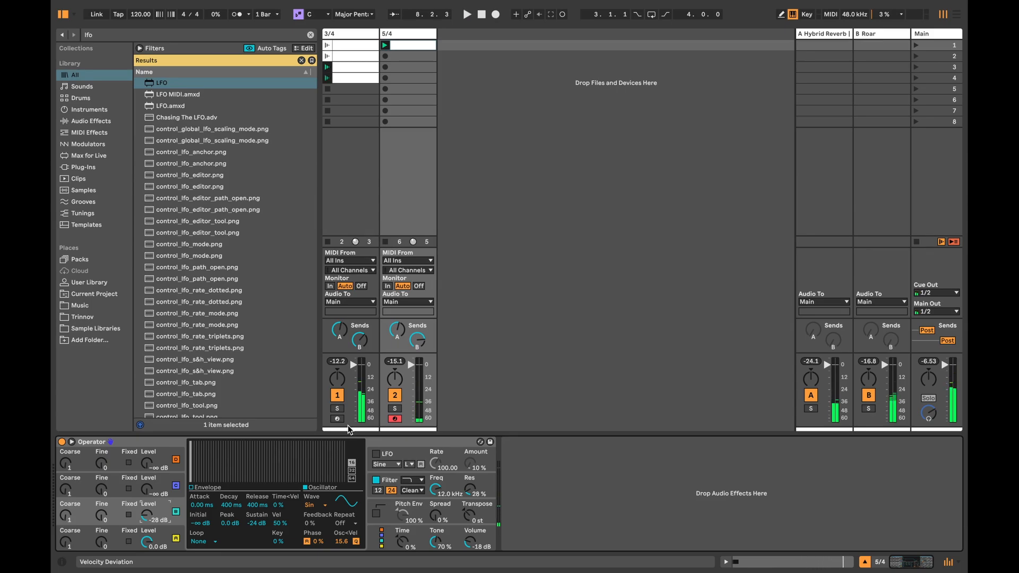
Step: Duplicate the first 5/4 clip into the second slot and generate Seed notes at 20% density from 1.1.3 in the copy
click(409, 56)
double_click(408, 57)
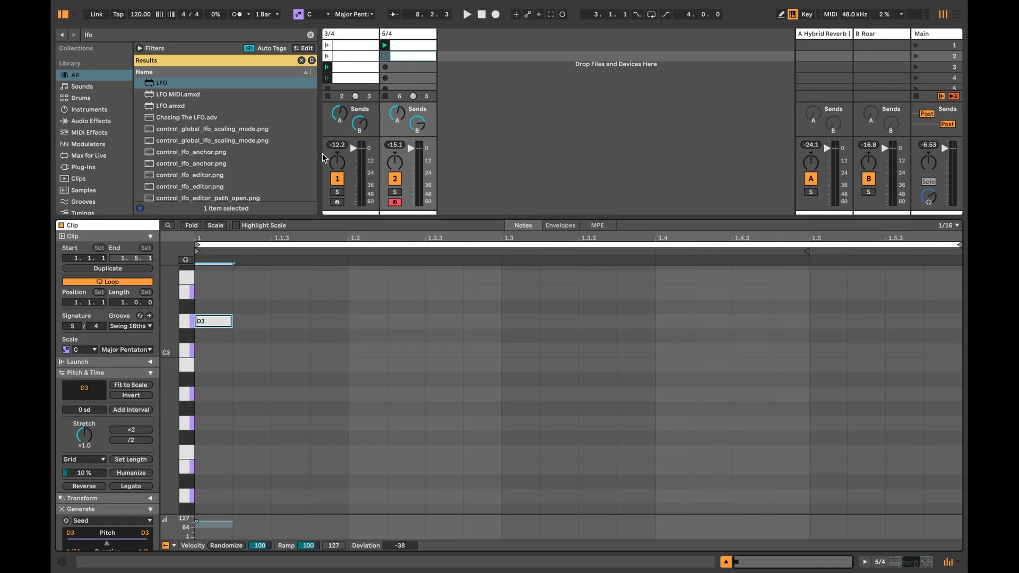
click(281, 409)
scroll(88, 545, down, 5)
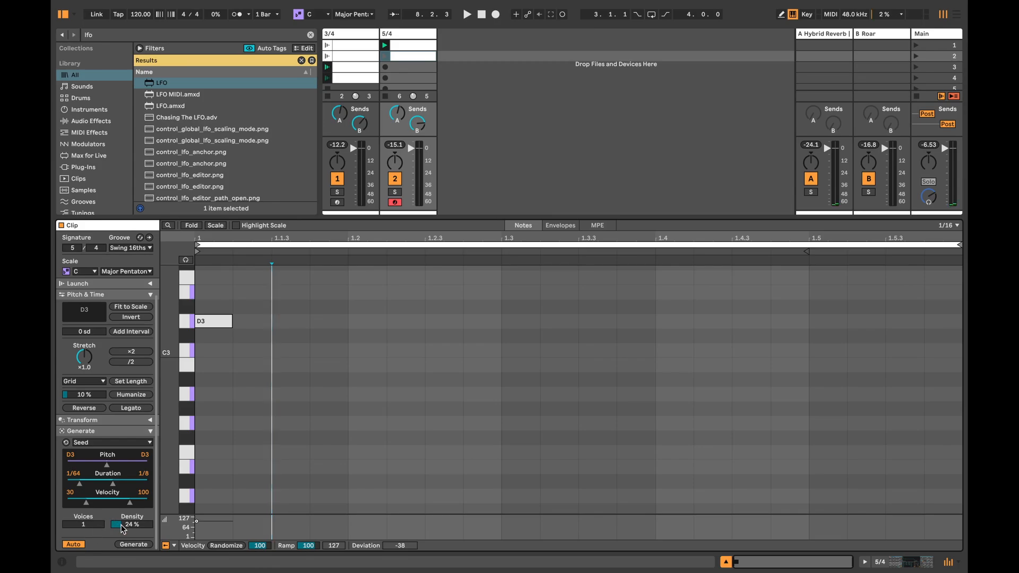
drag(124, 524, 124, 527)
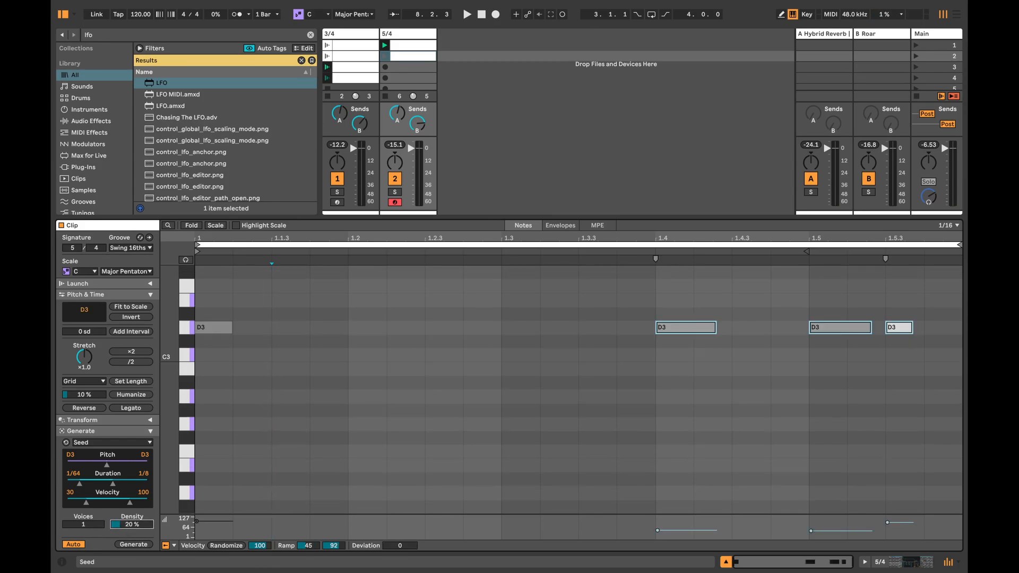
Step: Replace the generated D3 notes with Seed notes ranging from G2 to A4, deleting the G2 note at the clip's start
drag(667, 300, 932, 364)
key(Delete)
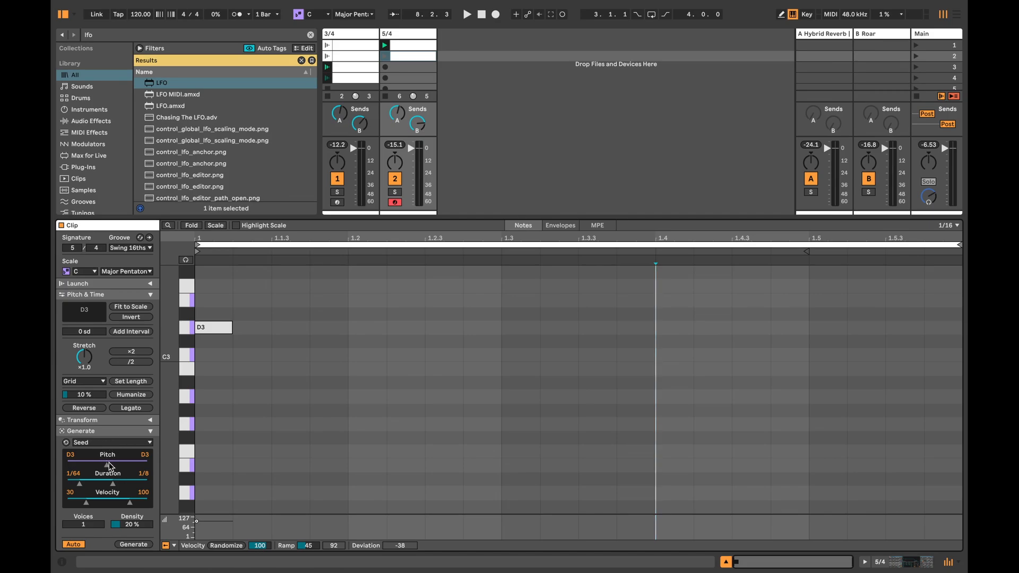
drag(145, 455, 145, 436)
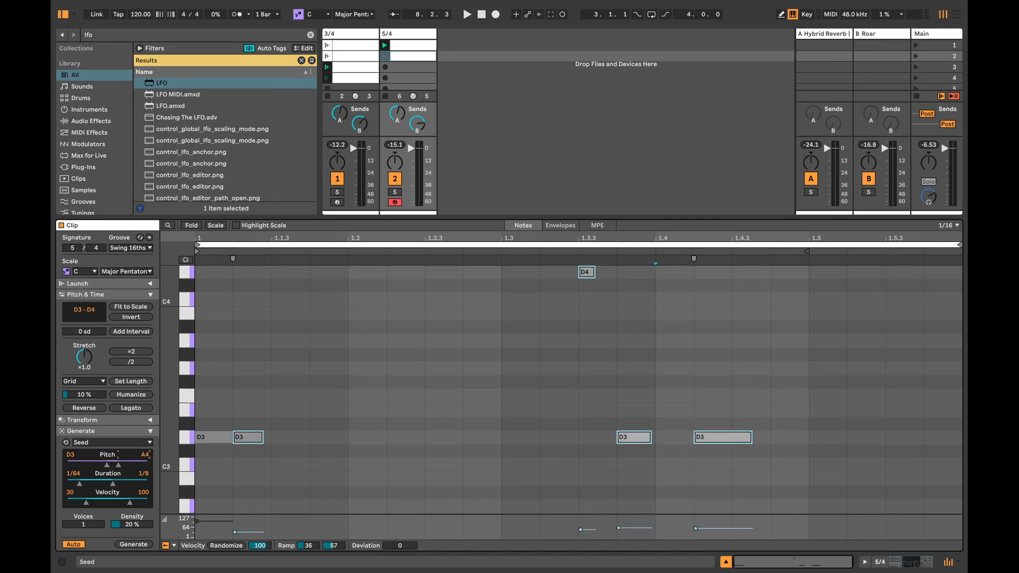
drag(108, 466, 107, 483)
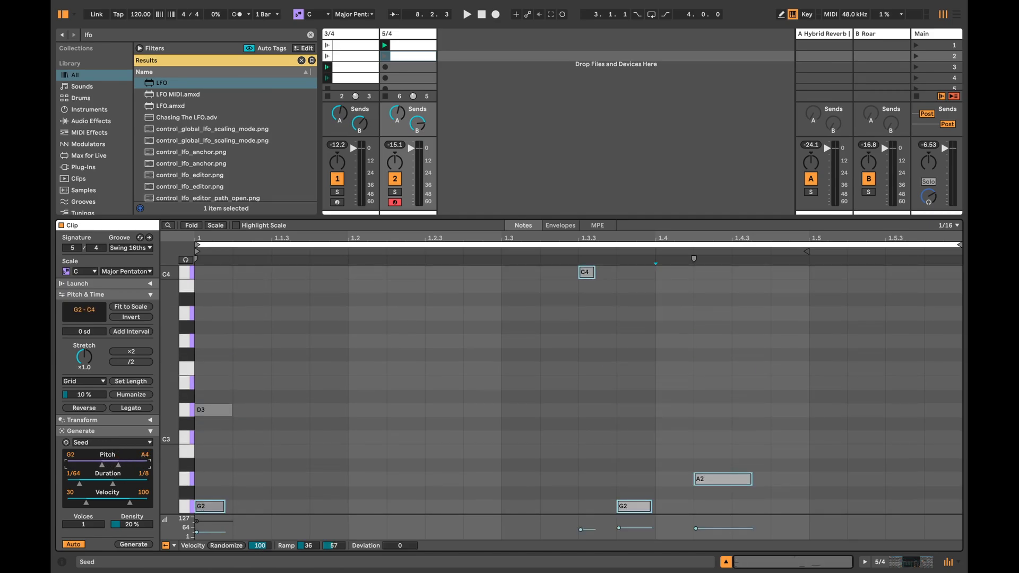
click(212, 508)
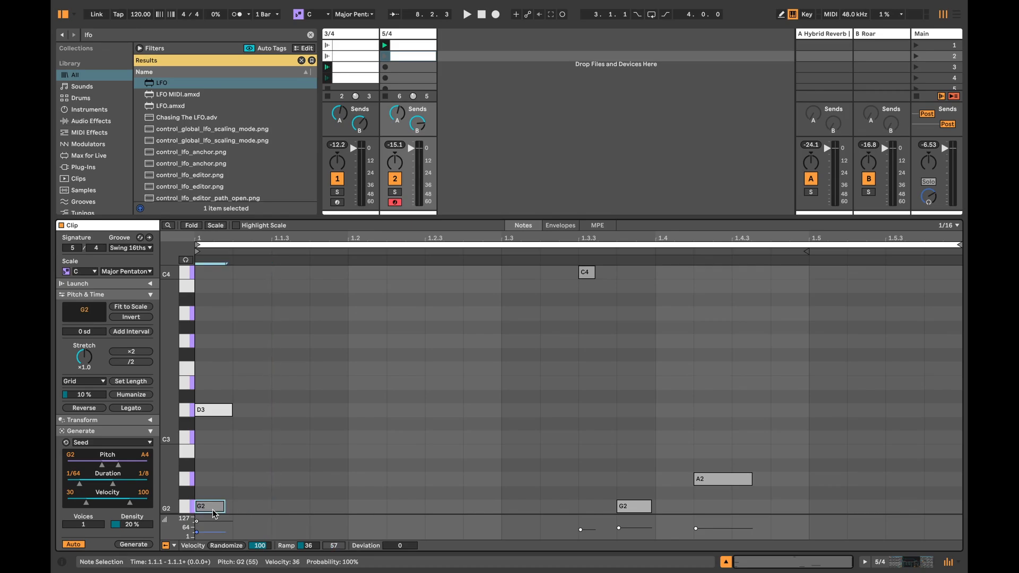
key(Delete)
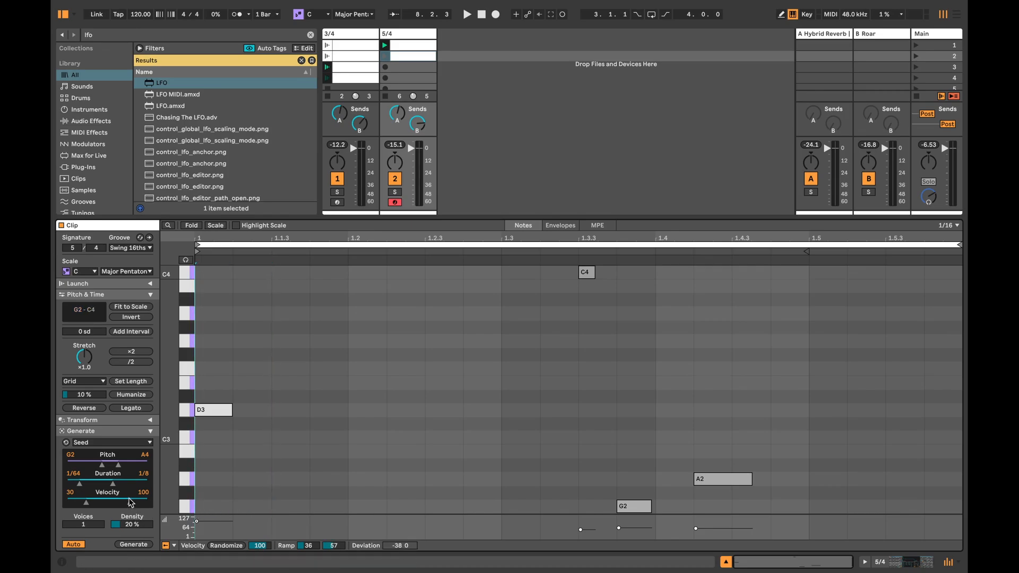
Step: Give the three generated notes in the second 5/4 clip a velocity deviation of -22, auditioning the clip before and after
click(386, 54)
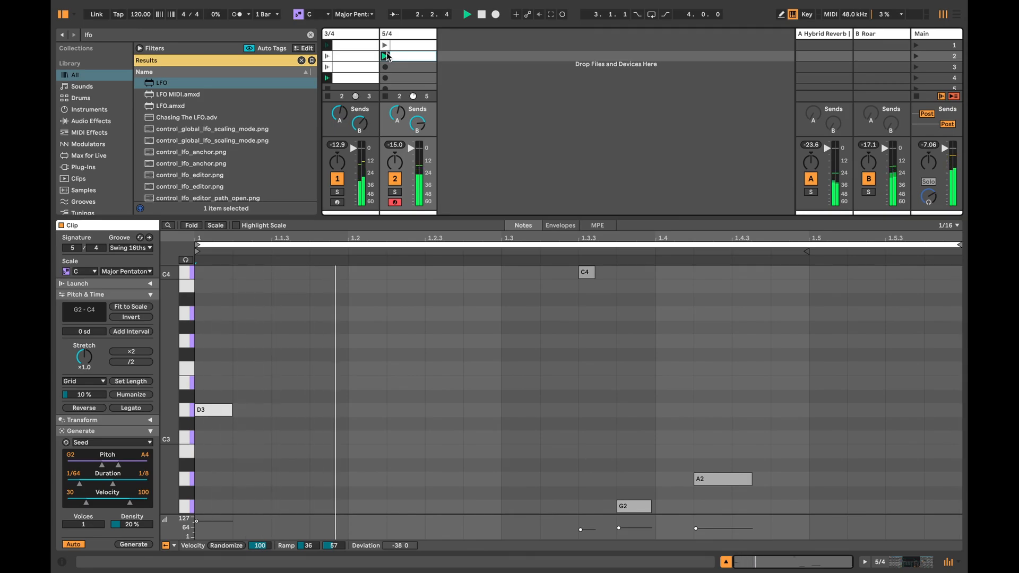
drag(175, 368, 160, 368)
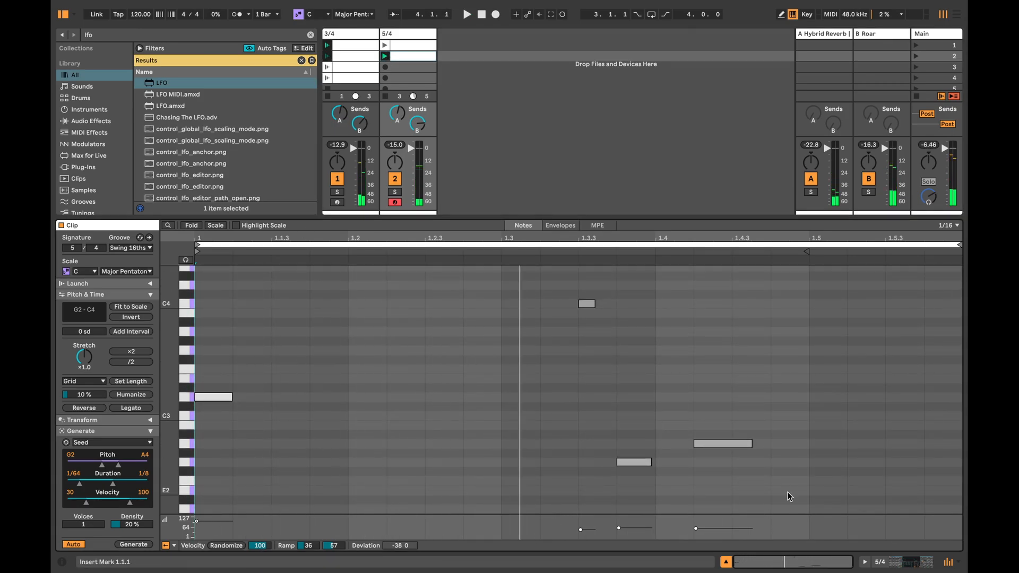
drag(791, 499, 580, 275)
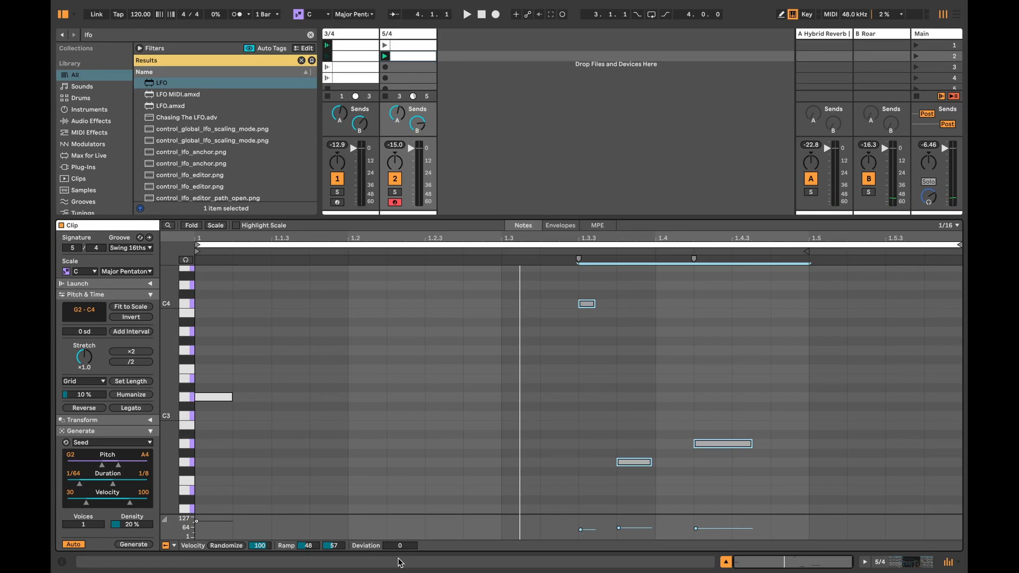
drag(401, 547, 401, 559)
key(space)
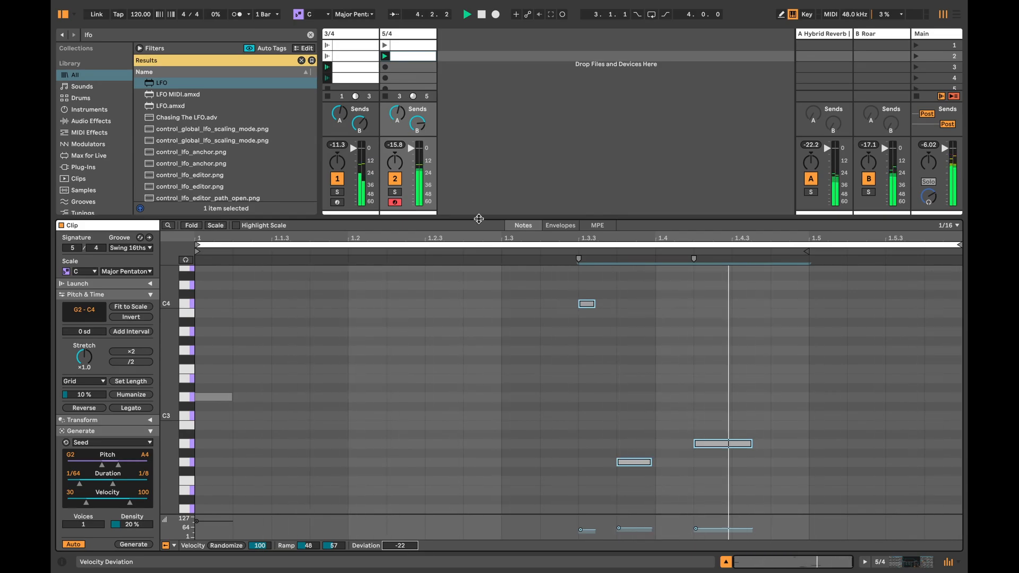
key(space)
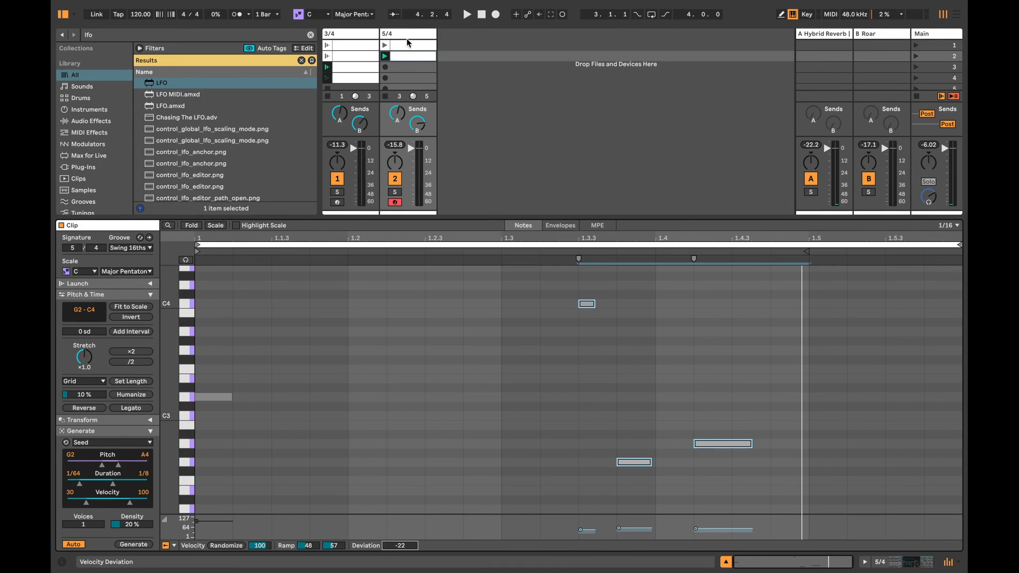
Step: Copy the first two 5/4 clips into the third and fourth slots and open the third clip
shift+click(406, 43)
drag(405, 44, 409, 67)
click(413, 68)
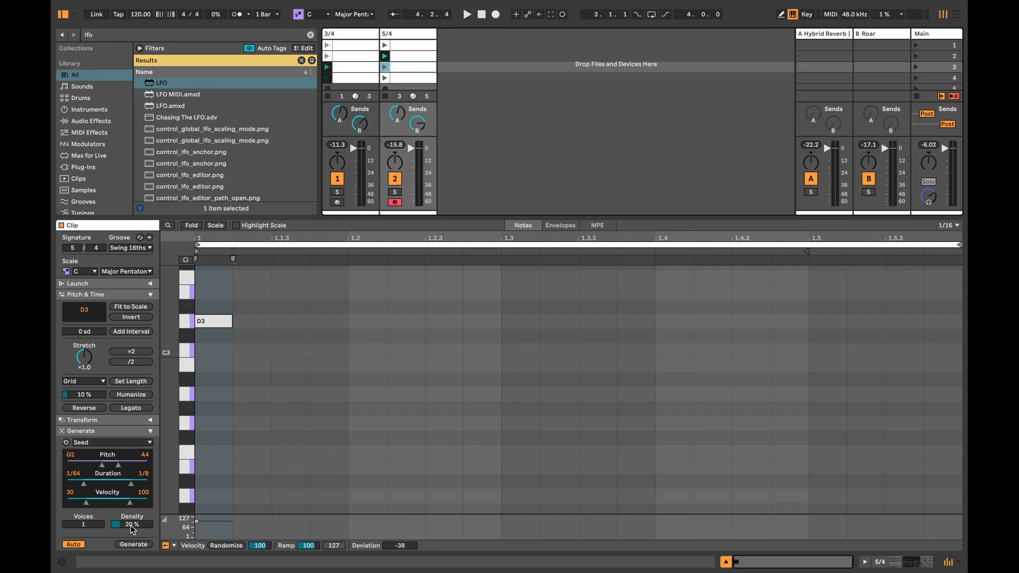
drag(132, 530, 132, 531)
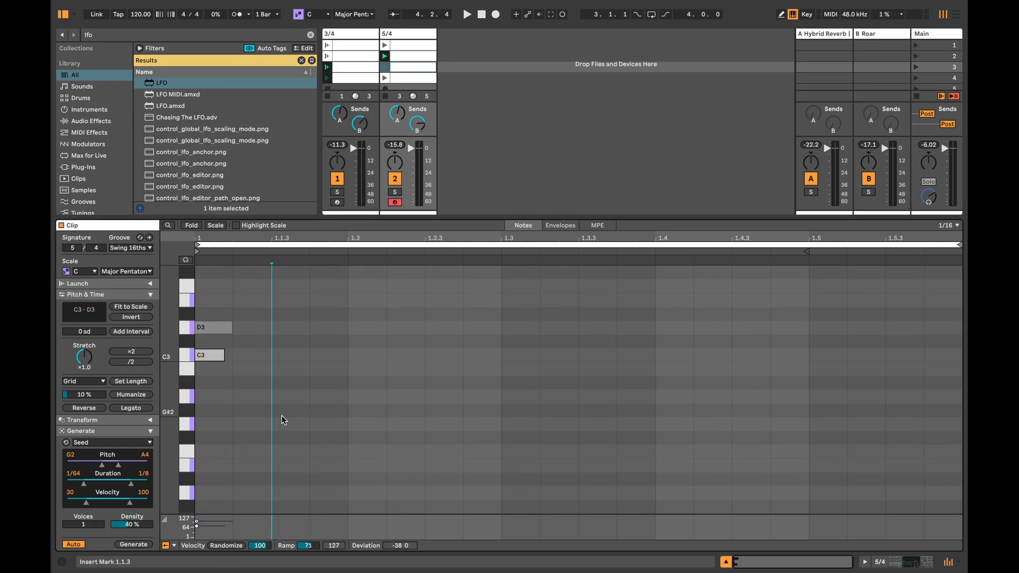
click(219, 327)
click(204, 355)
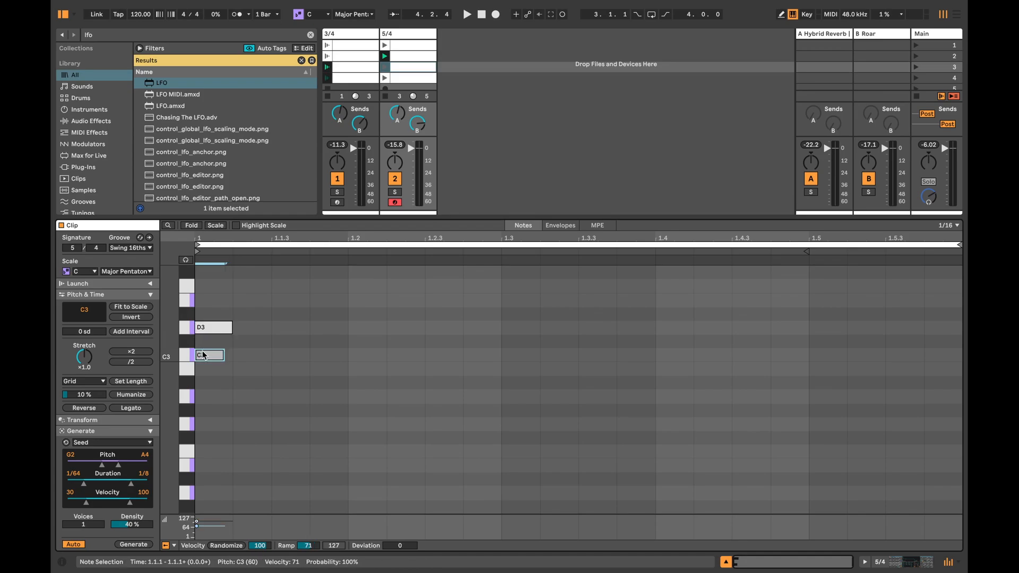
key(Delete)
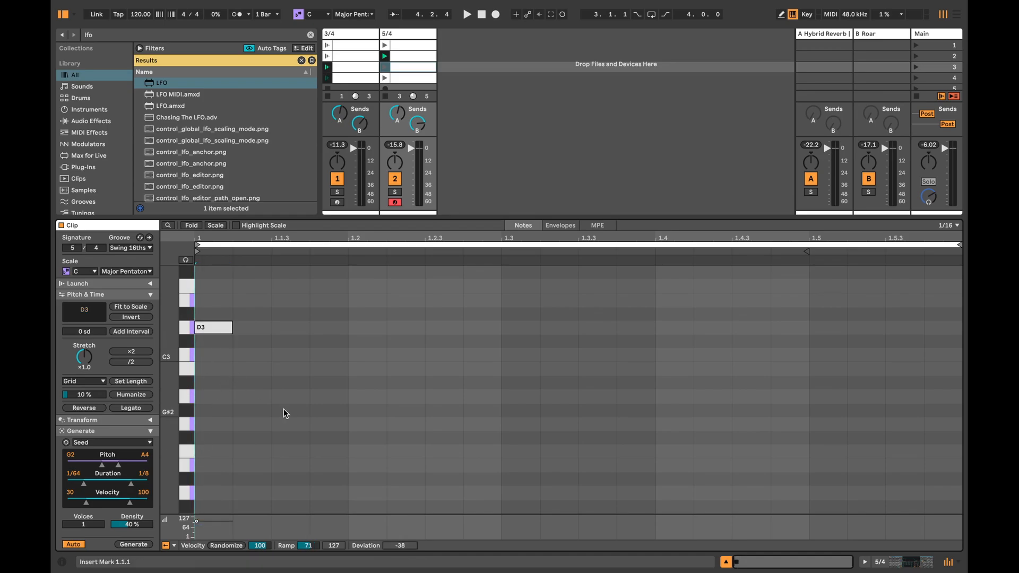
Step: In the third 5/4 clip, generate Seed notes from 1.2.3 at 16% density, audition them and set their velocity deviation to -38
click(408, 380)
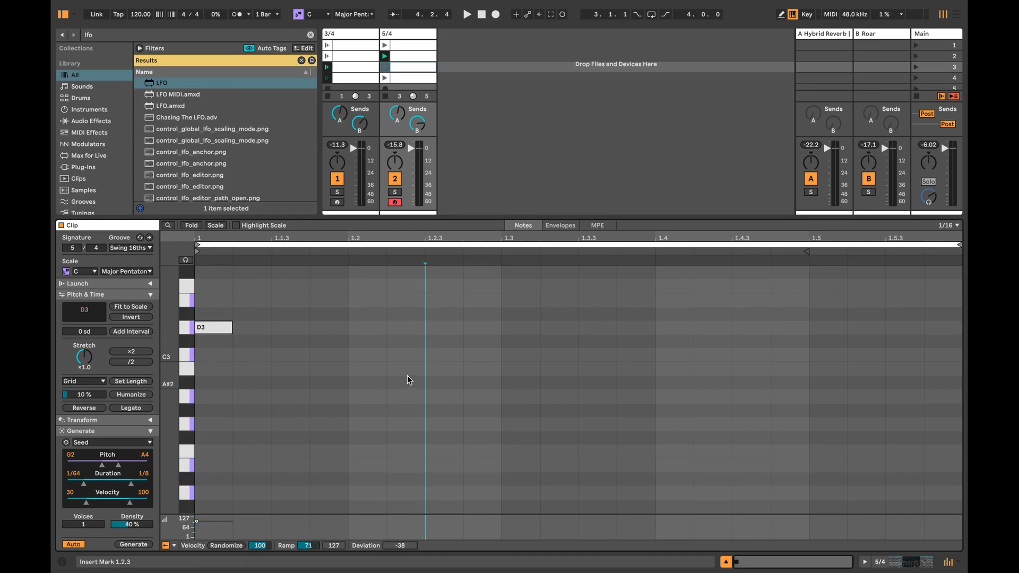
drag(132, 525, 132, 537)
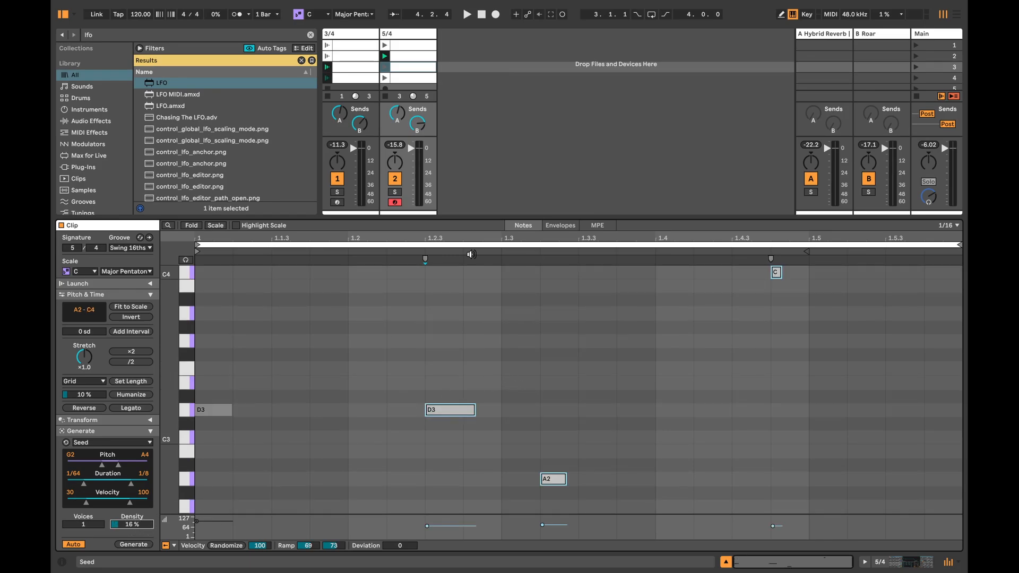
click(384, 67)
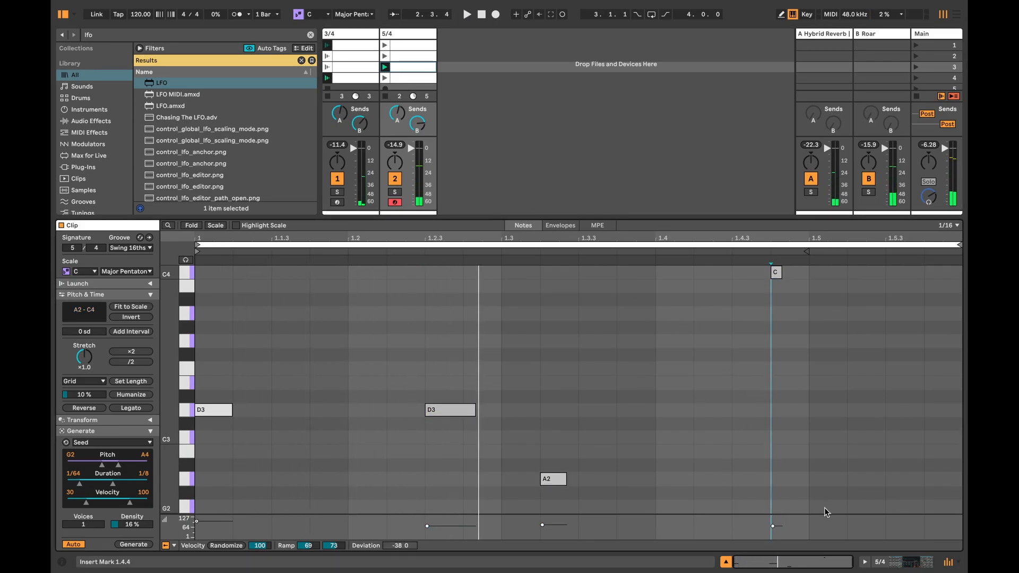
drag(823, 514, 393, 264)
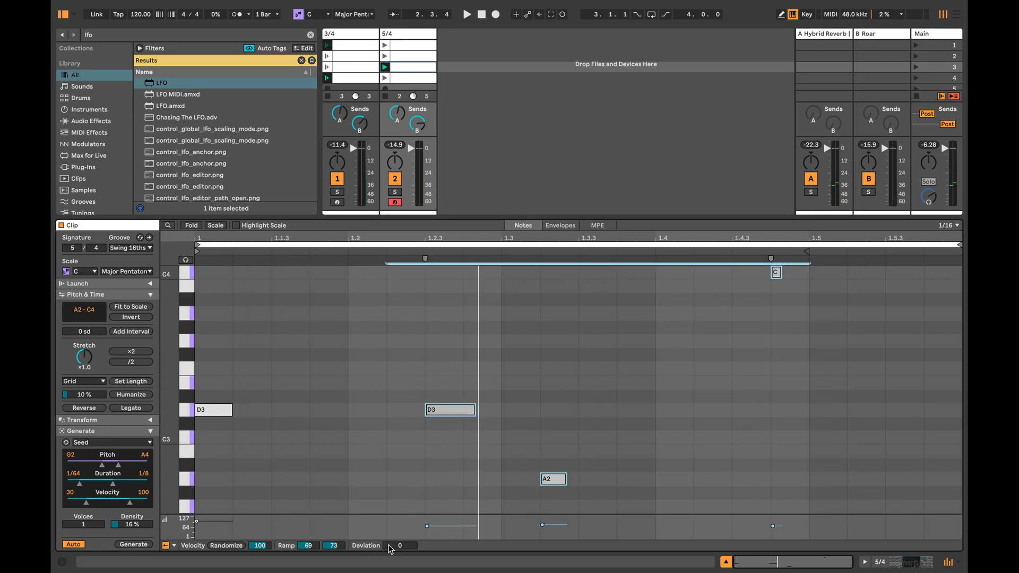
drag(398, 546, 395, 550)
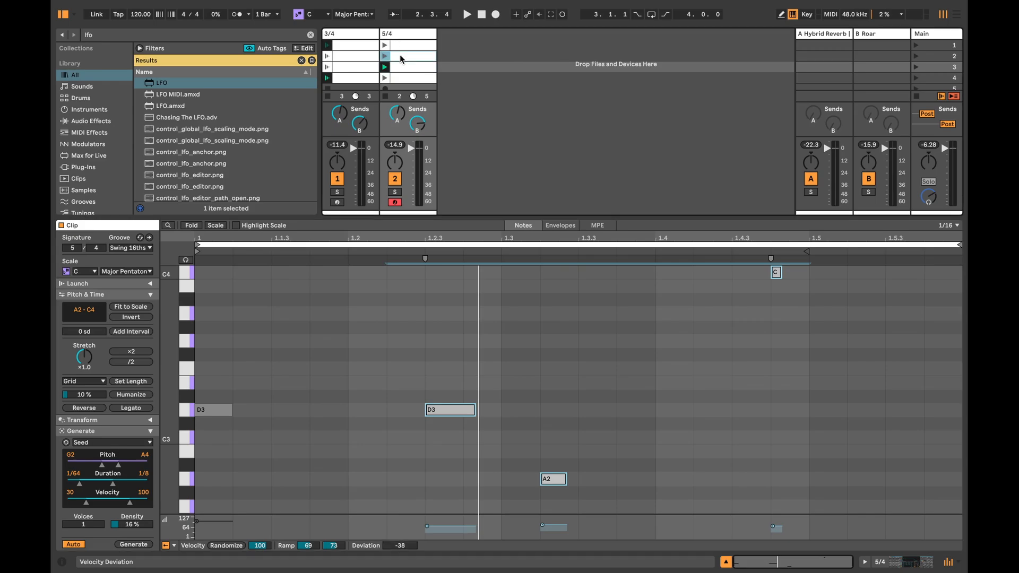
Step: Check the velocity deviation of the generated notes in the second 5/4 clip
click(400, 54)
drag(767, 512, 562, 292)
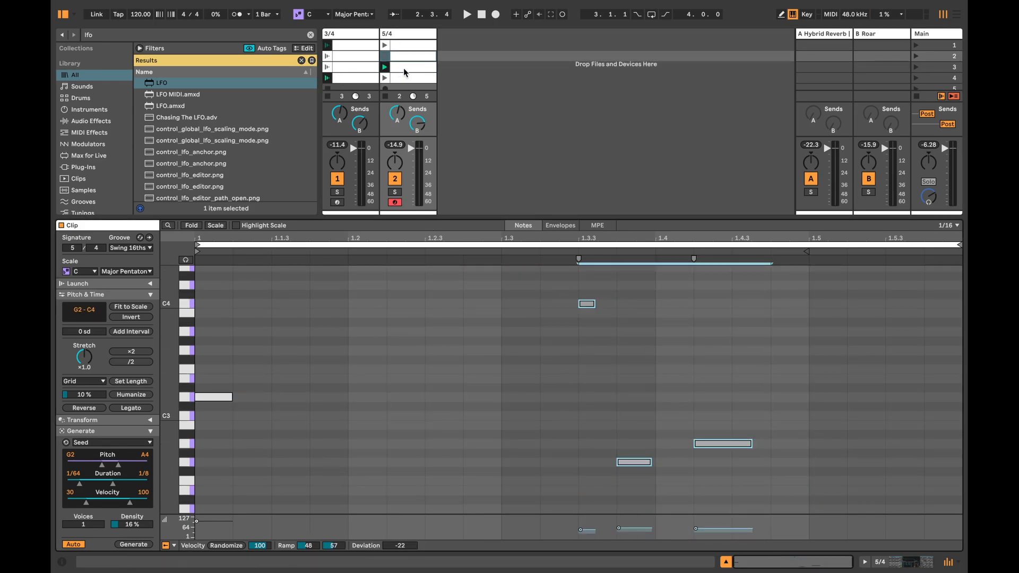
click(403, 68)
Step: Mirror the positions of all notes in the fourth 5/4 clip with the Recombine transformation
click(403, 77)
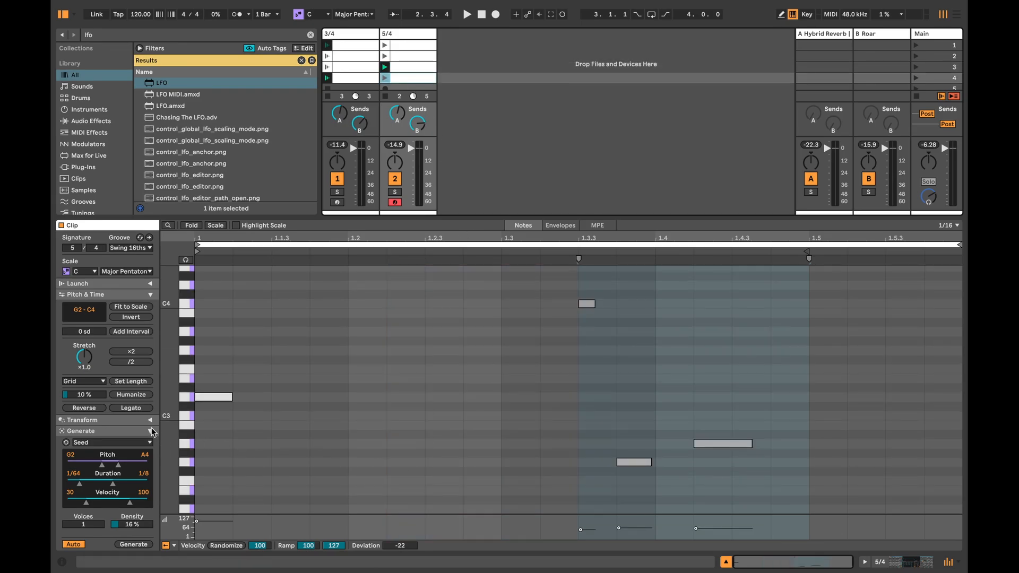
click(350, 425)
key(ctrl+a)
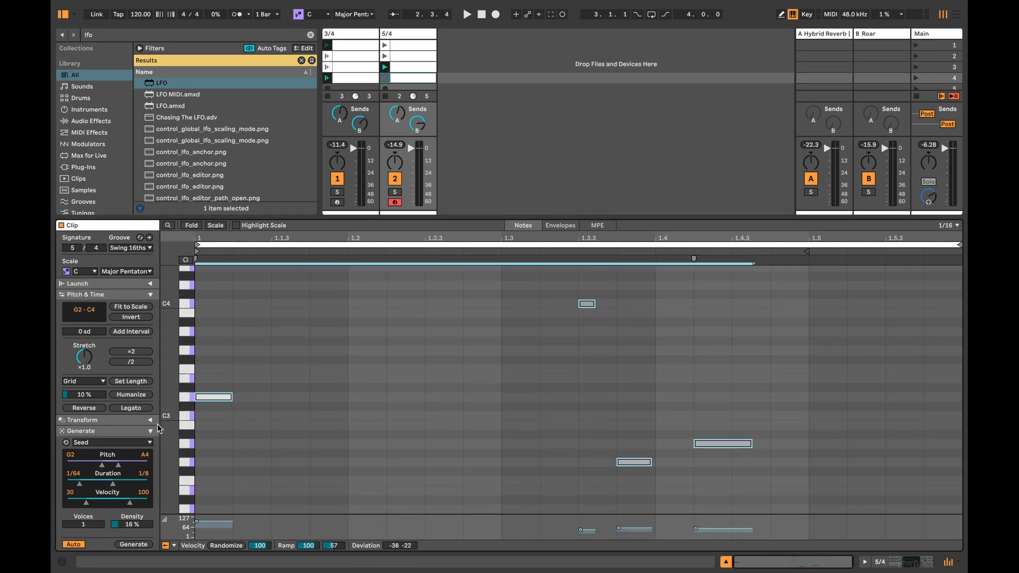
click(150, 420)
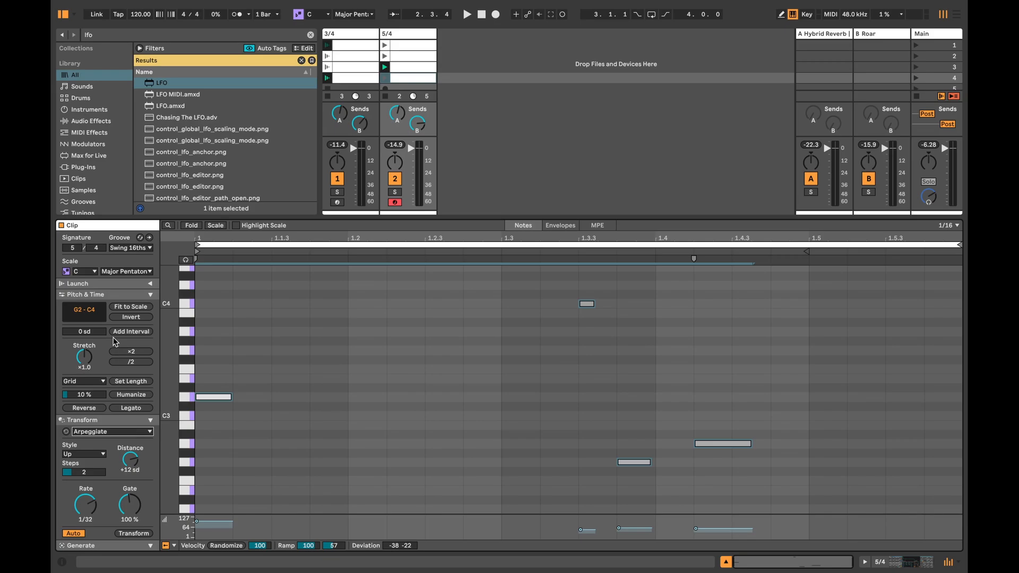
click(110, 355)
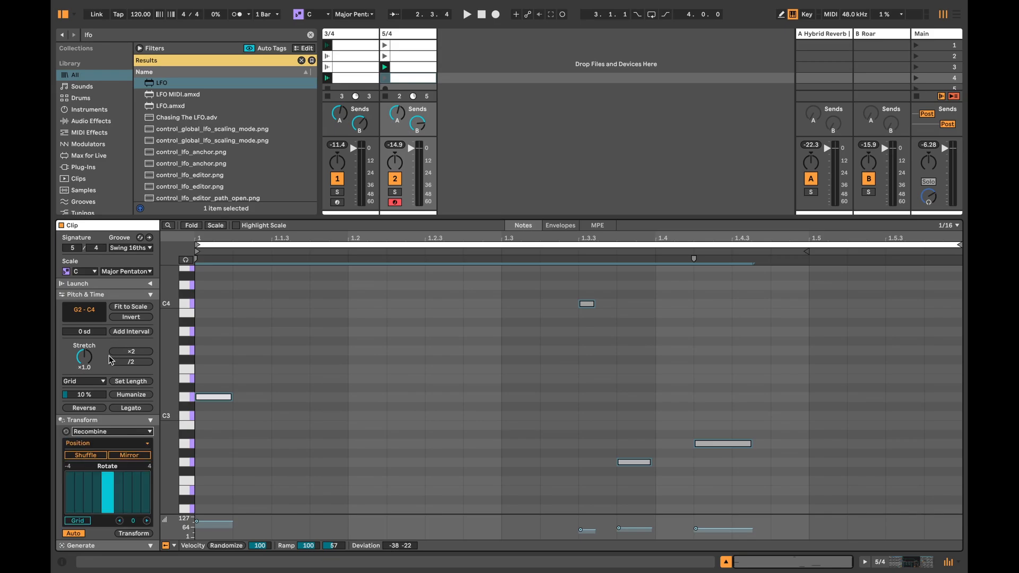
click(131, 457)
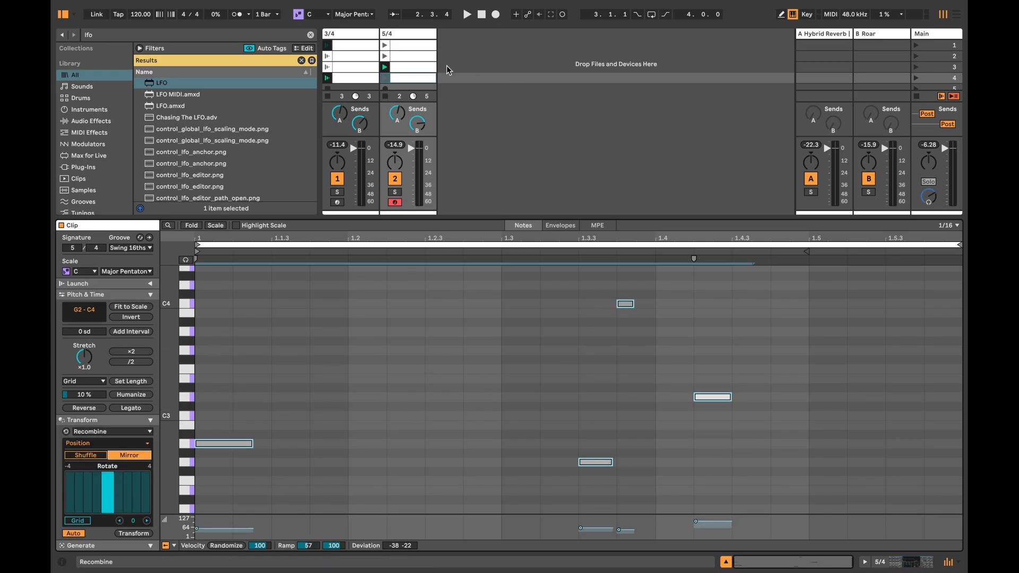
Step: Enable the Next follow action on all four 5/4 clips together, with a linked loop multiplier of 4
click(725, 562)
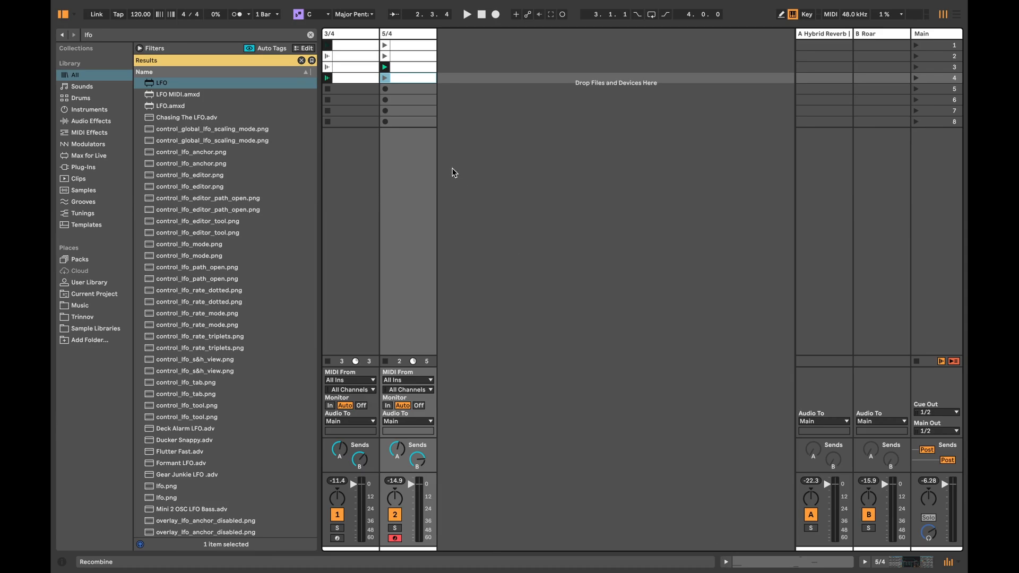
double_click(409, 45)
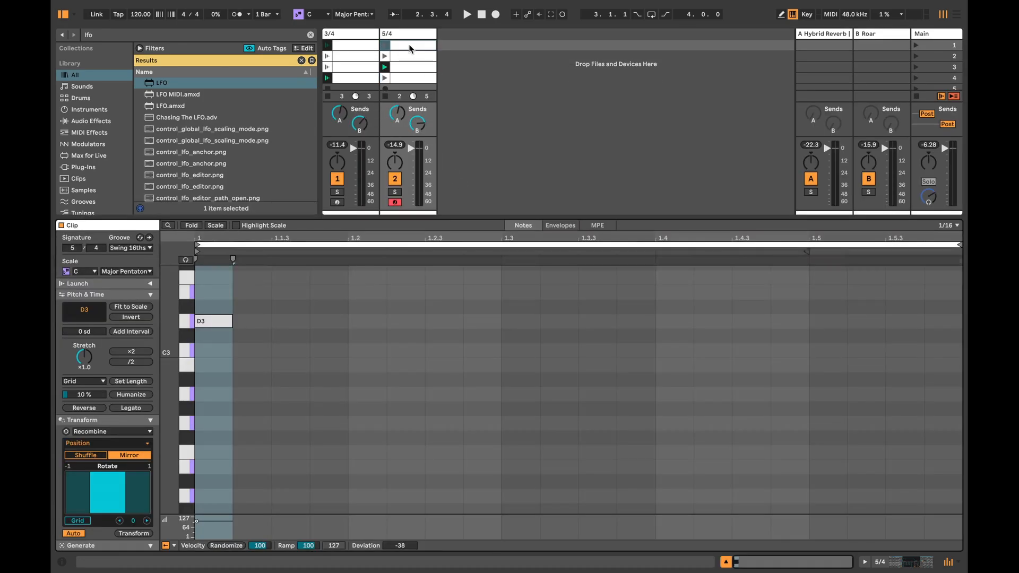
shift+click(409, 77)
scroll(117, 395, up, 5)
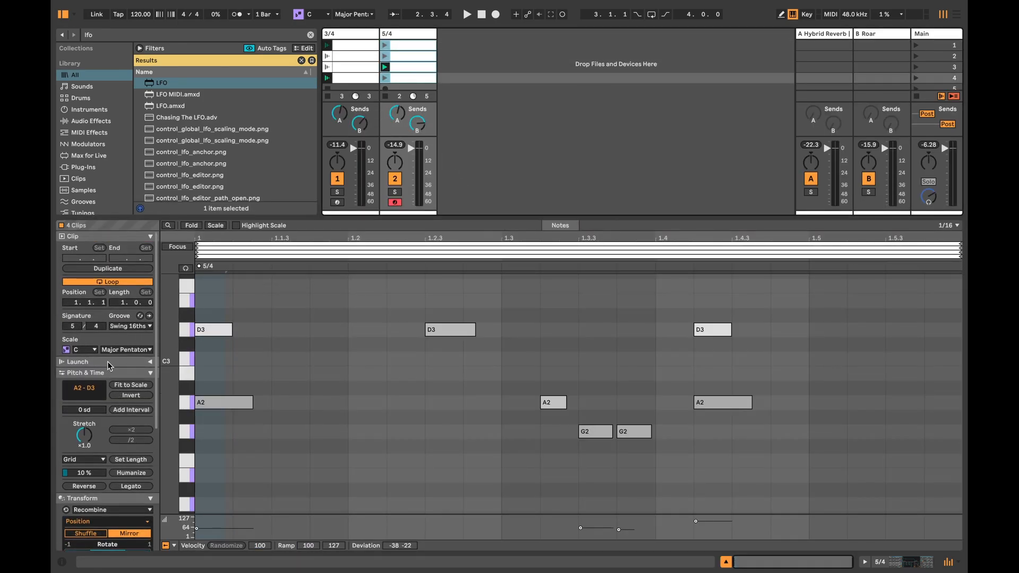
click(150, 362)
click(105, 375)
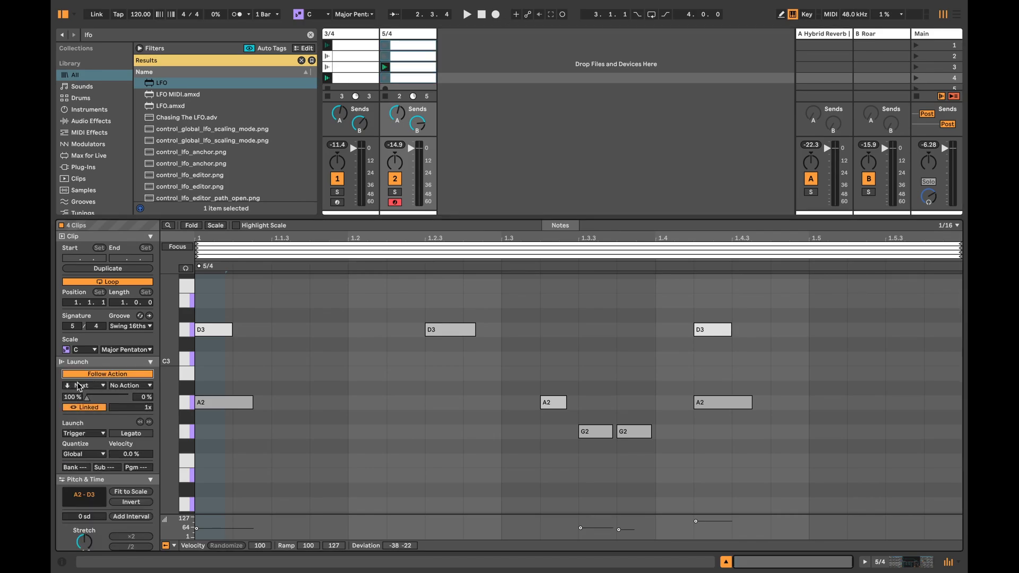
click(144, 409)
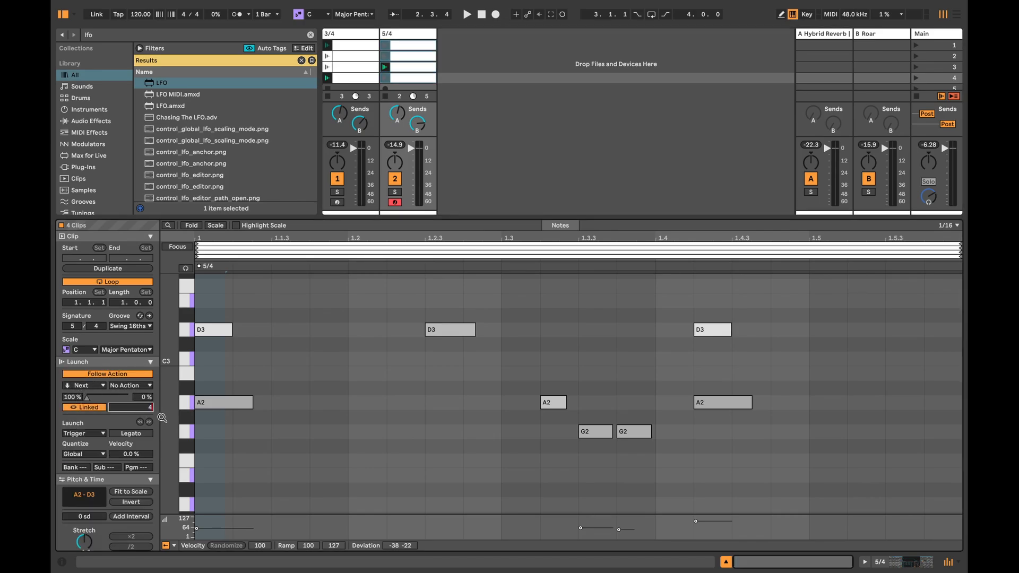
key(Return)
Step: Solo the 5/4 track and launch its first clip to hear the follow-action sequence
click(727, 561)
click(394, 528)
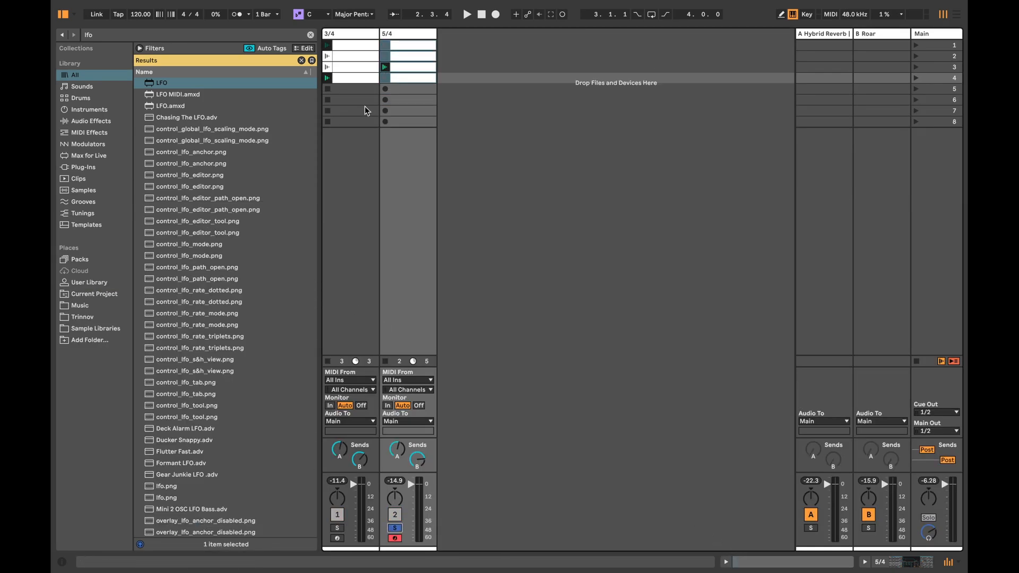
click(383, 46)
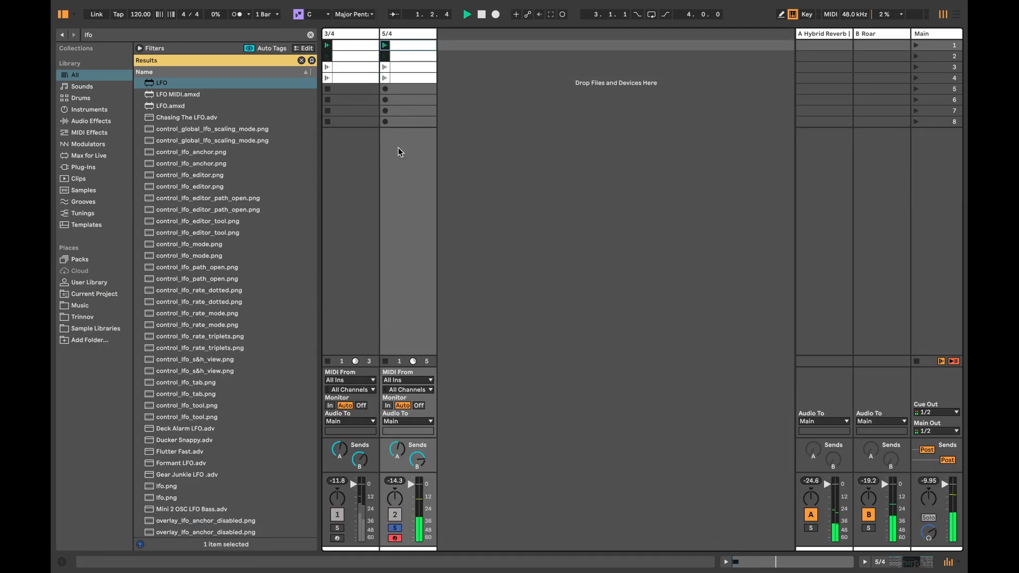
Step: Set the volume of the 5/4 track's Operator to -20 dB and lower oscillator B's Osc<Vel amount
double_click(402, 34)
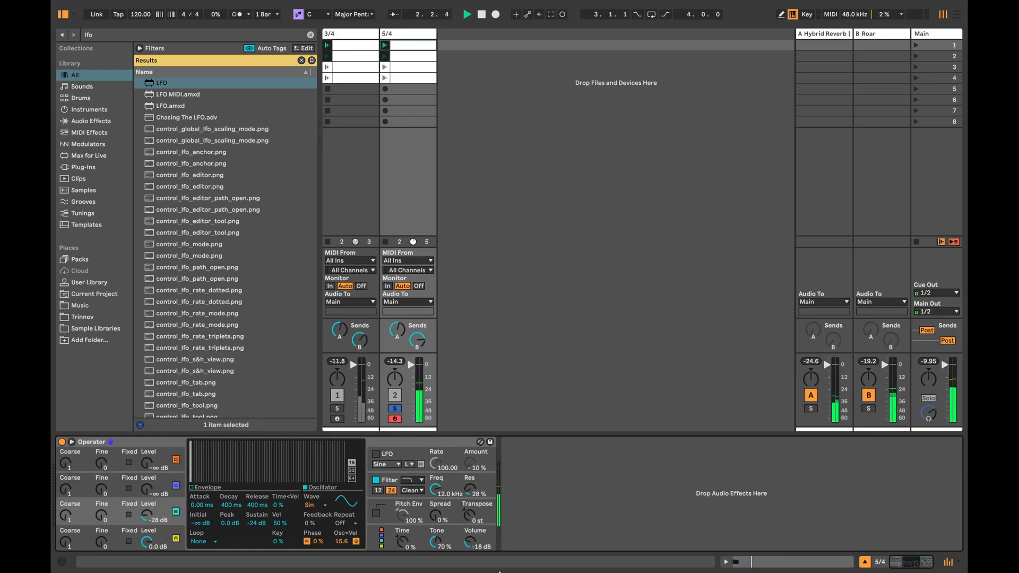
click(477, 540)
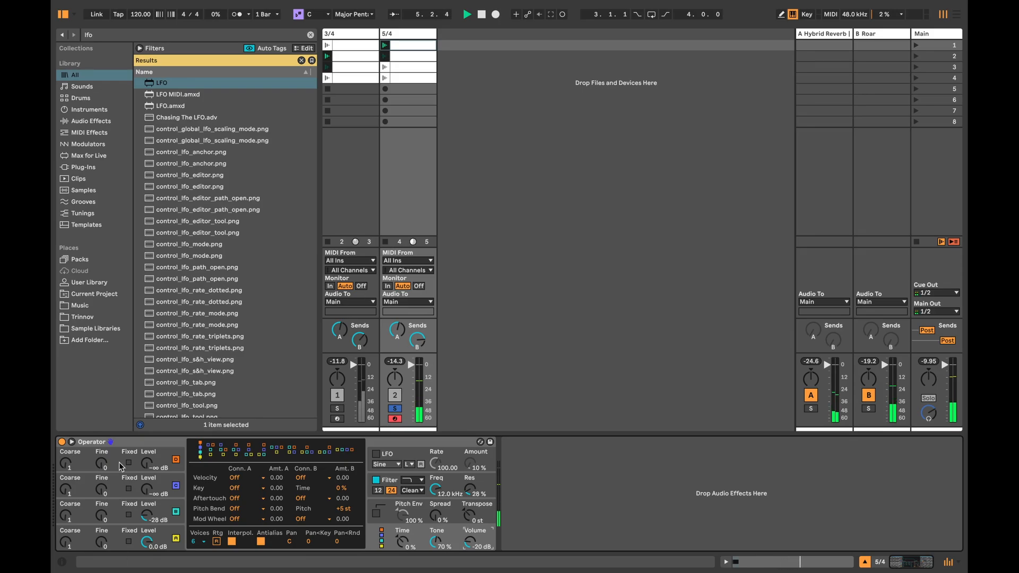
click(156, 508)
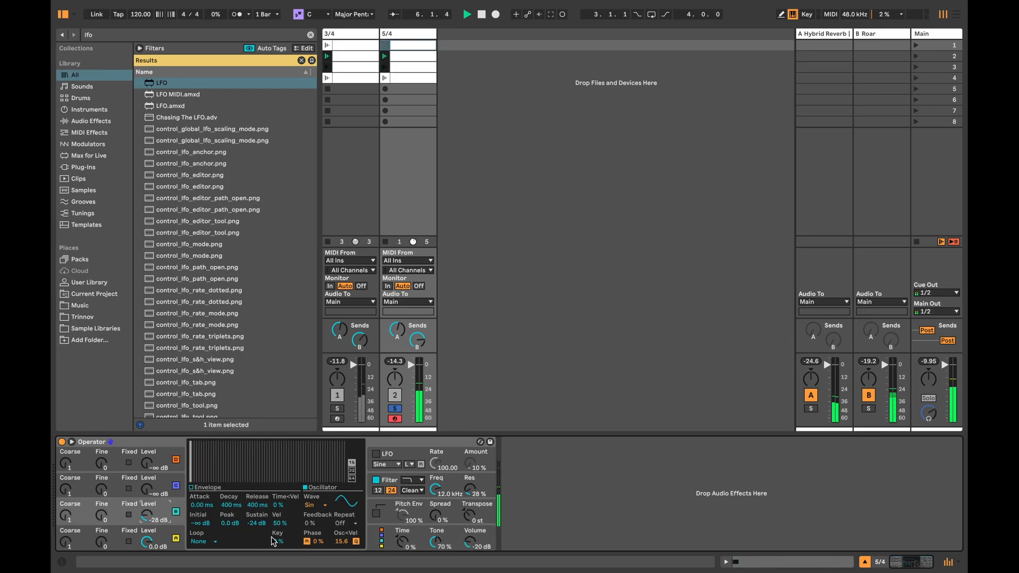
click(342, 541)
drag(343, 542, 343, 551)
Step: Set oscillator A's Osc<Vel to -14.1, sustain to -41 dB, Time<Vel to 29% and Coarse tuning to 2
click(166, 531)
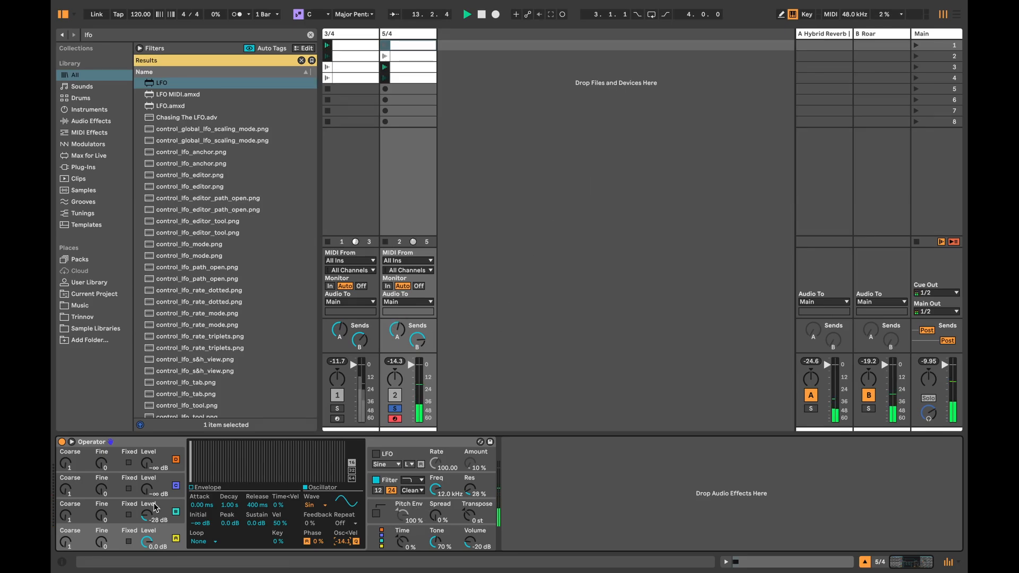
click(166, 533)
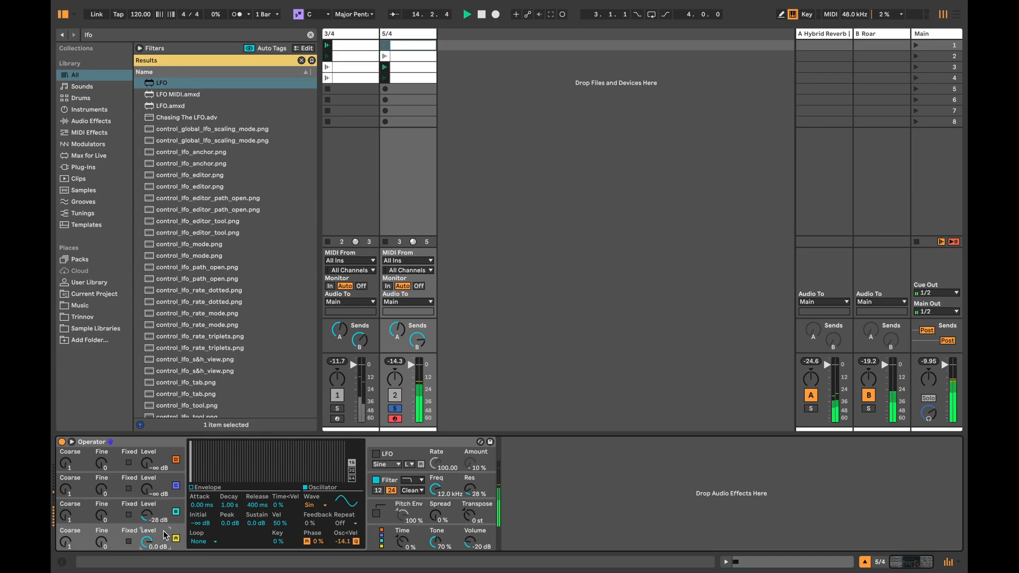
click(262, 525)
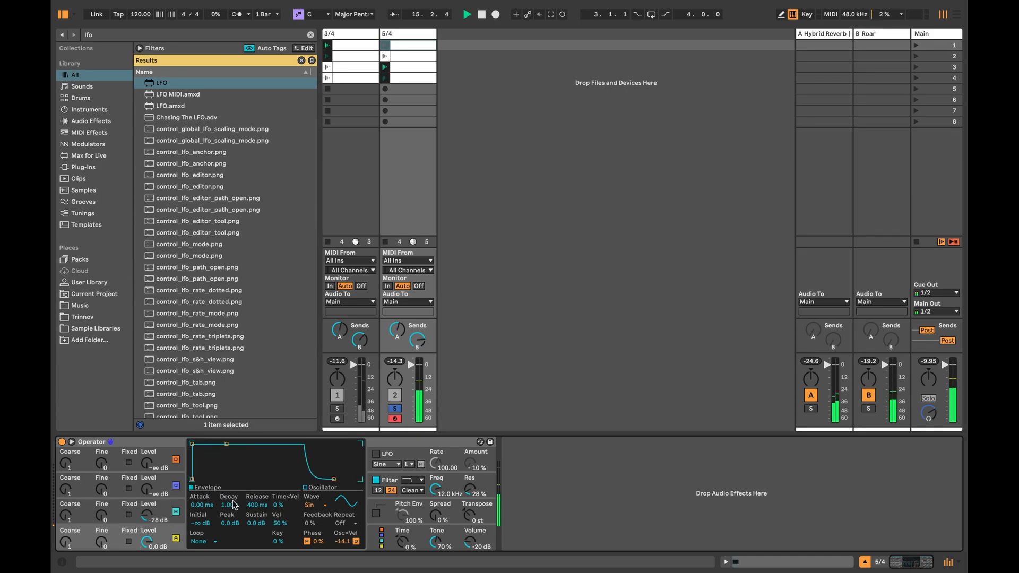
drag(262, 525, 262, 563)
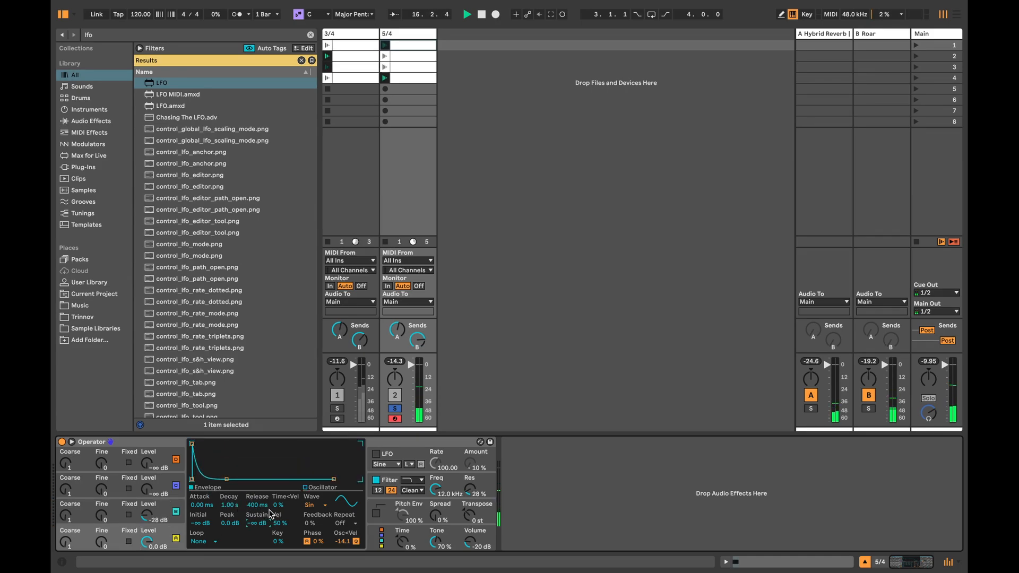
drag(282, 502, 281, 488)
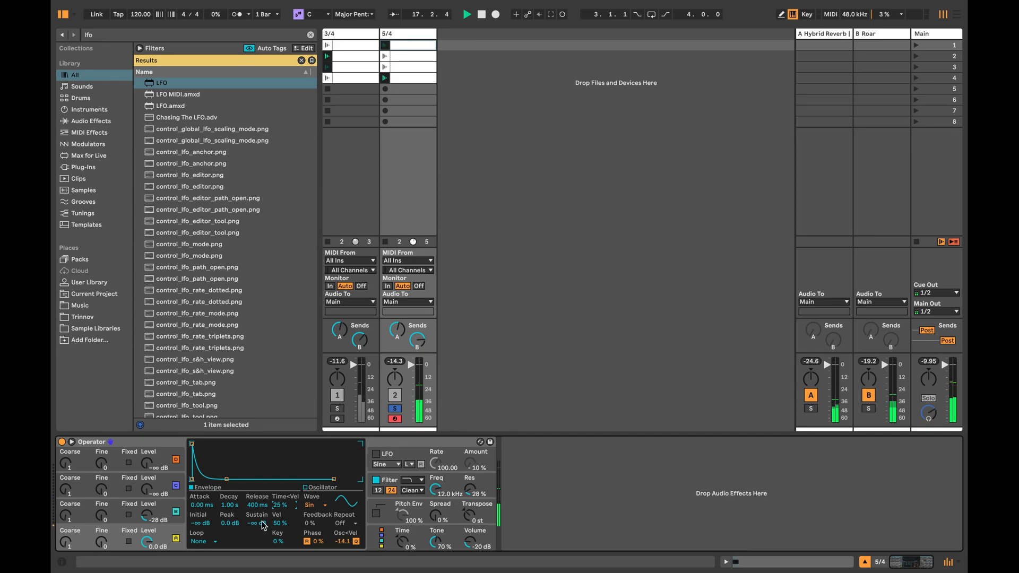
drag(263, 523, 278, 503)
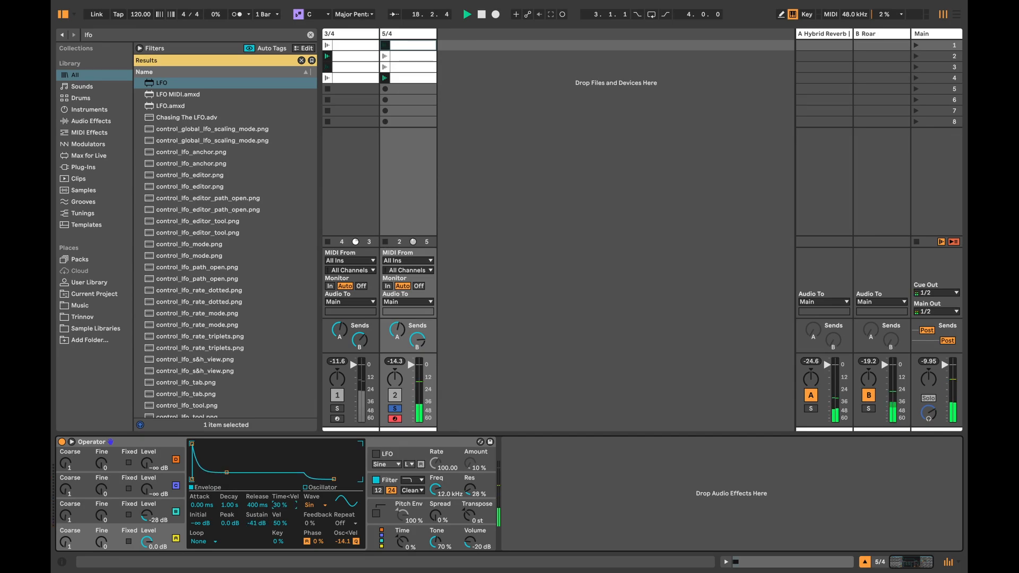
drag(82, 543, 82, 533)
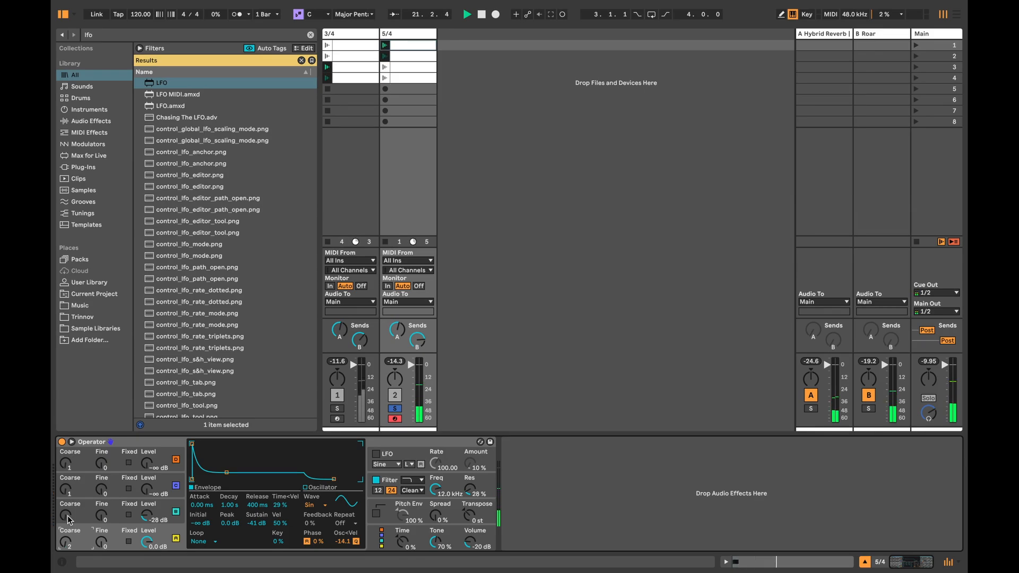
Step: Unsolo the 5/4 track and play scene 1 to hear both tracks together, stopping playback when done
key(space)
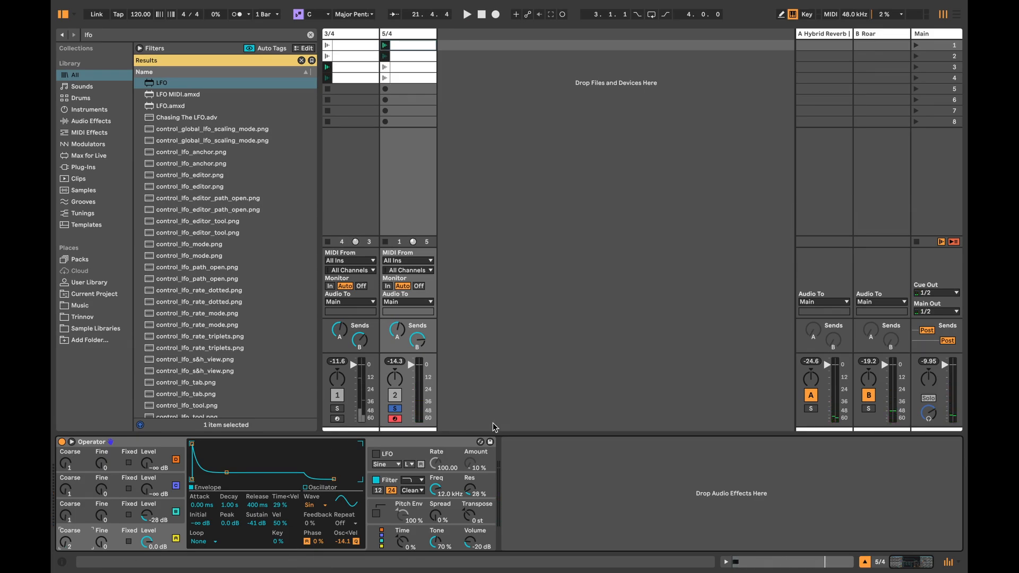
click(393, 409)
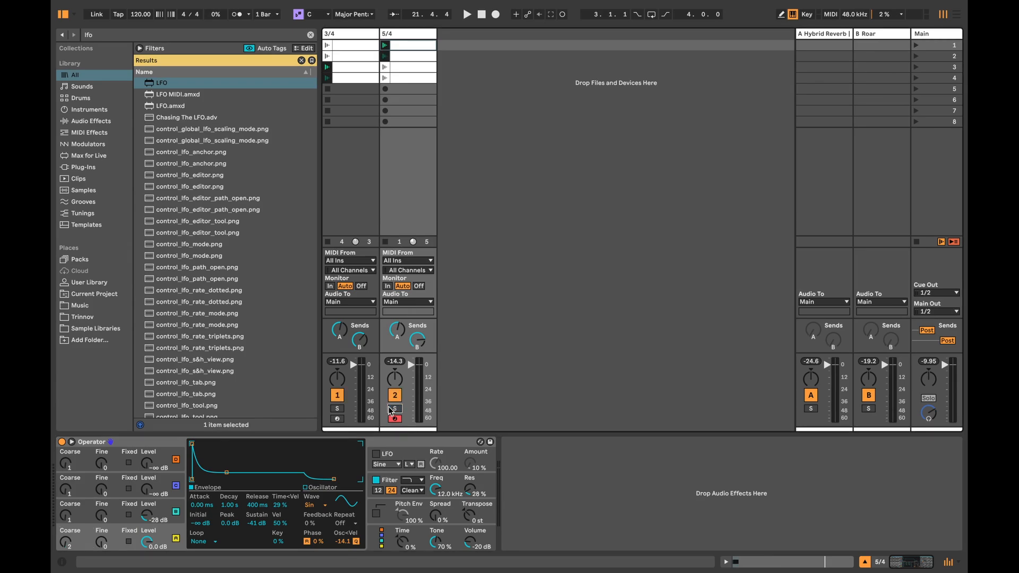
click(913, 46)
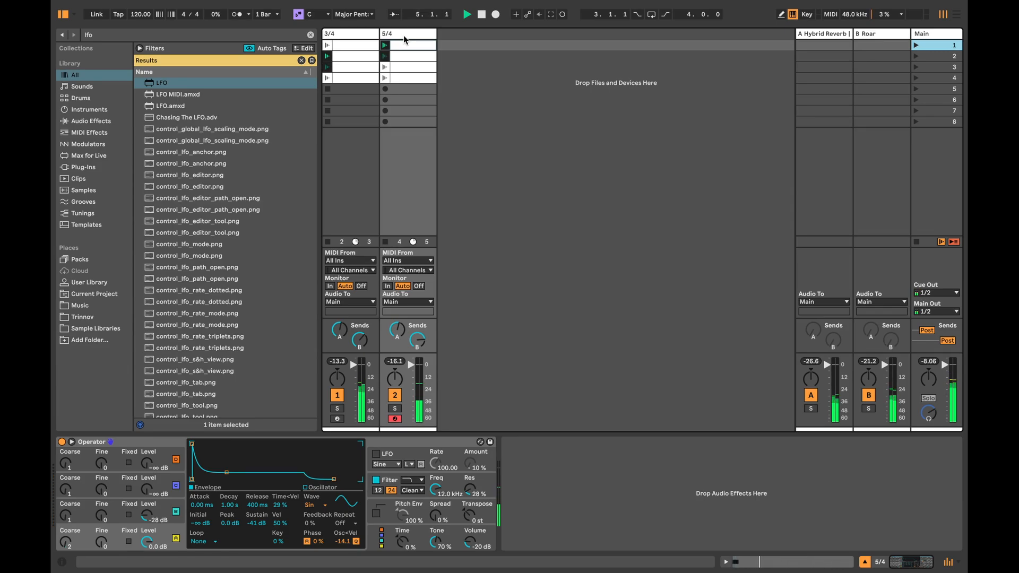
key(space)
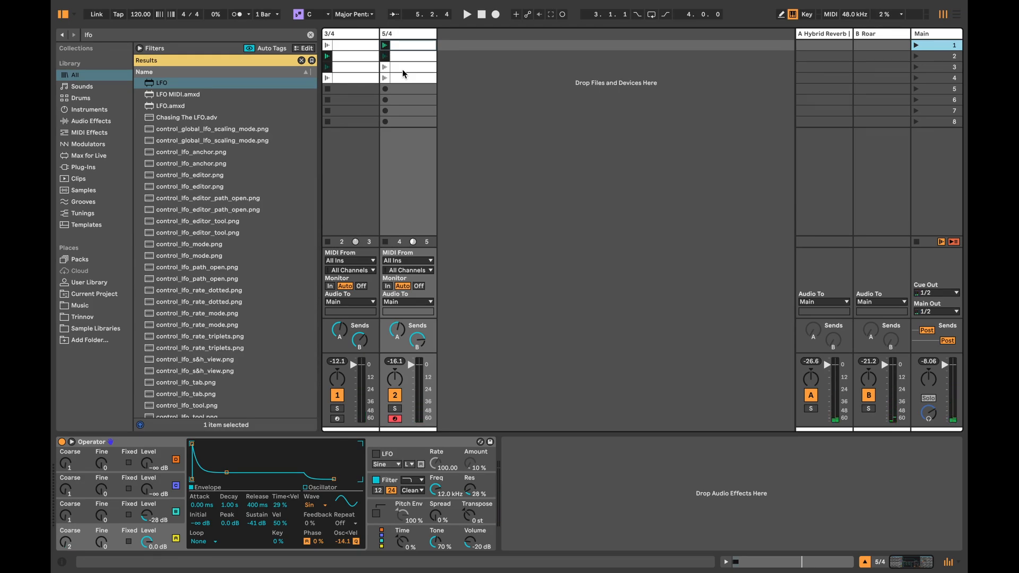
Step: Find the Wavetable instrument in the browser and add it on a new track beside 5/4
key(super+f)
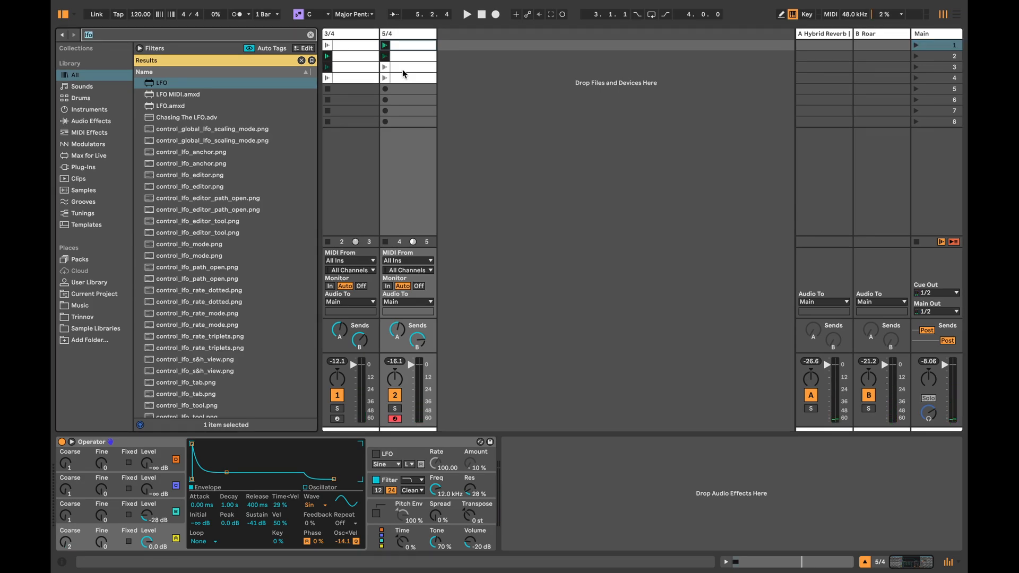
text(wavet)
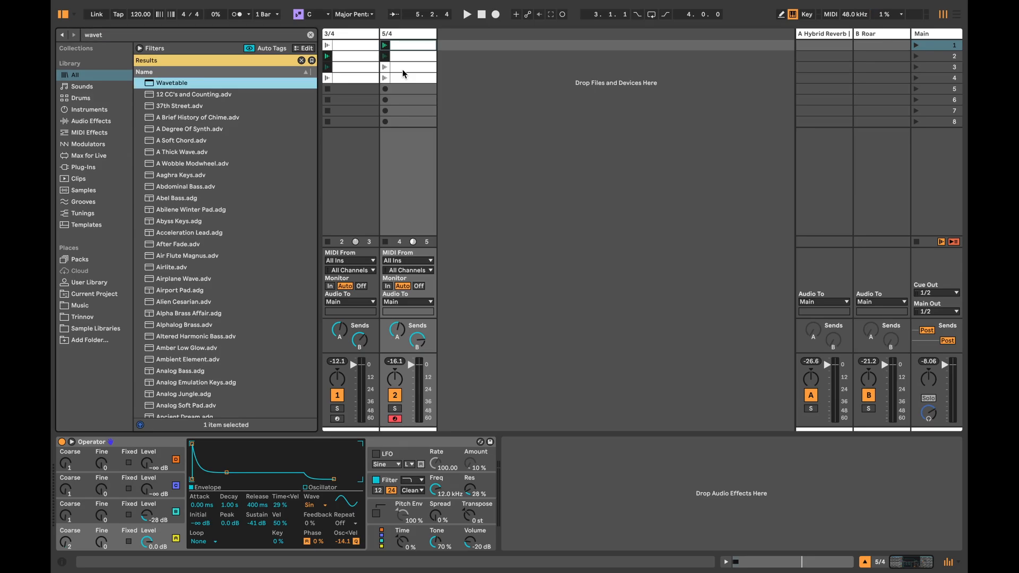
drag(166, 84, 485, 56)
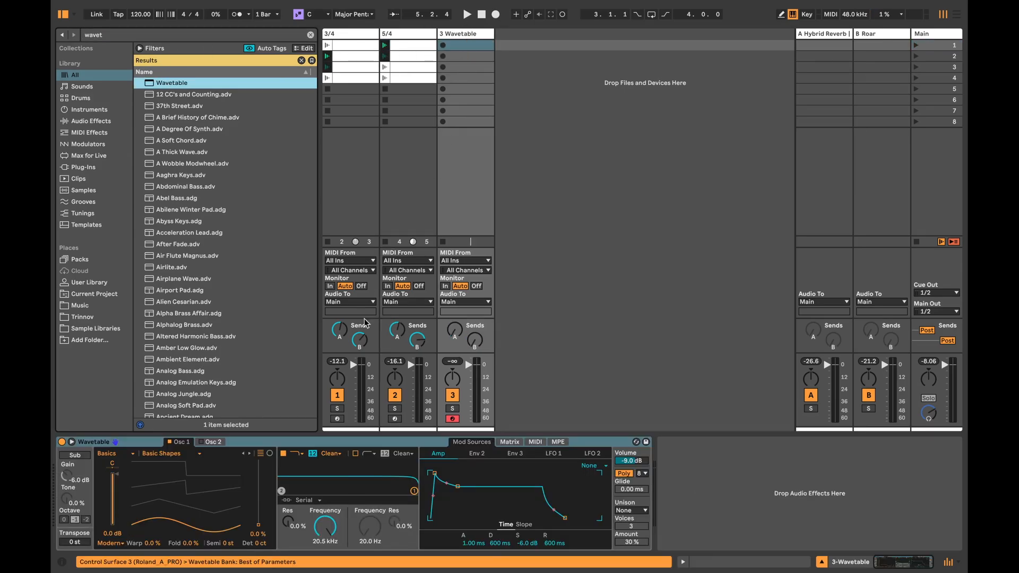
Step: Set Wavetable's Unison mode to Noise and its volume to -20 dB
click(630, 512)
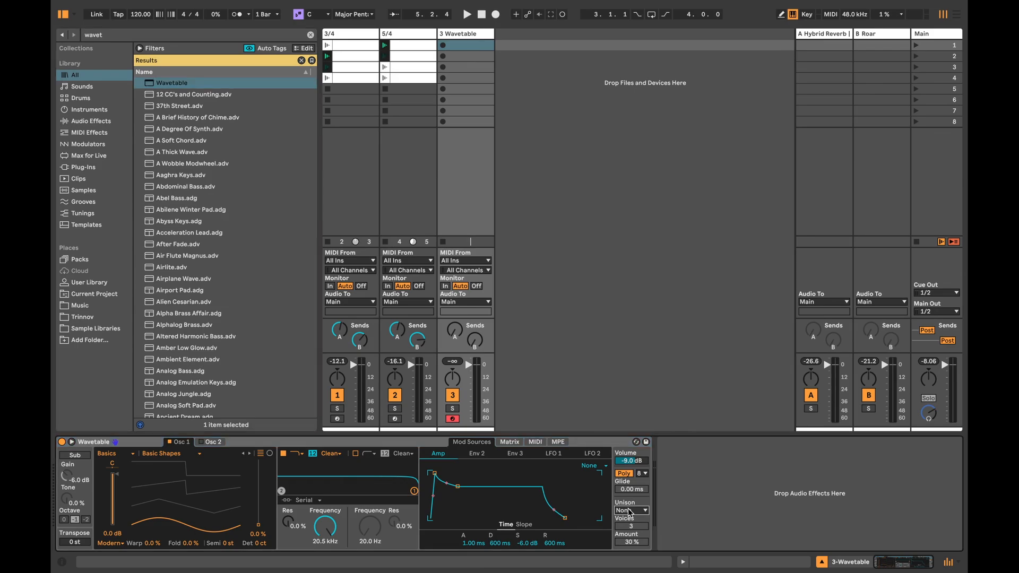
click(628, 473)
click(634, 461)
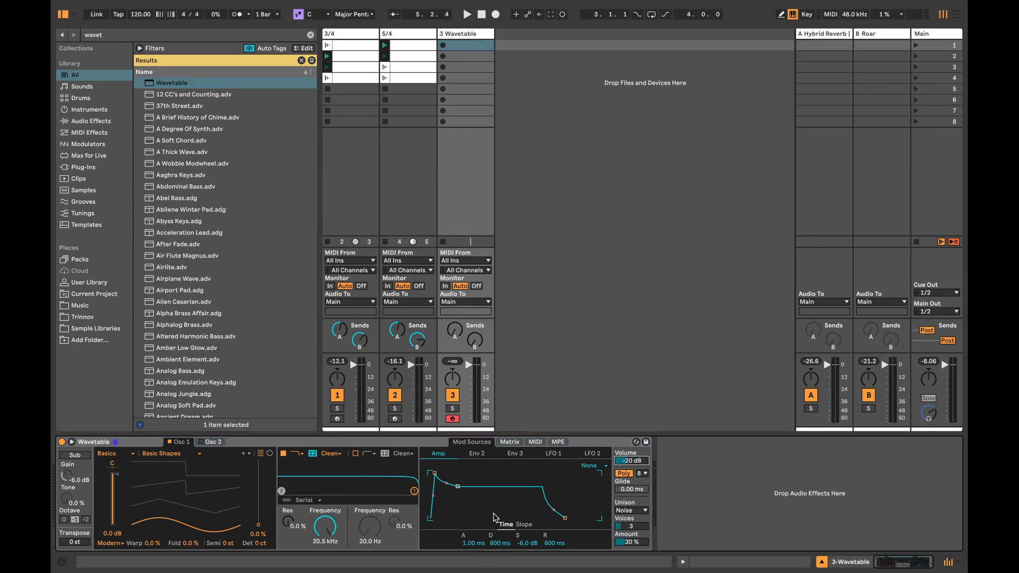
Step: Shape Wavetable's amp envelope with 2.49 s attack, 3.62 s decay, 0.0 dB sustain and 14.0 s release
drag(458, 487, 471, 473)
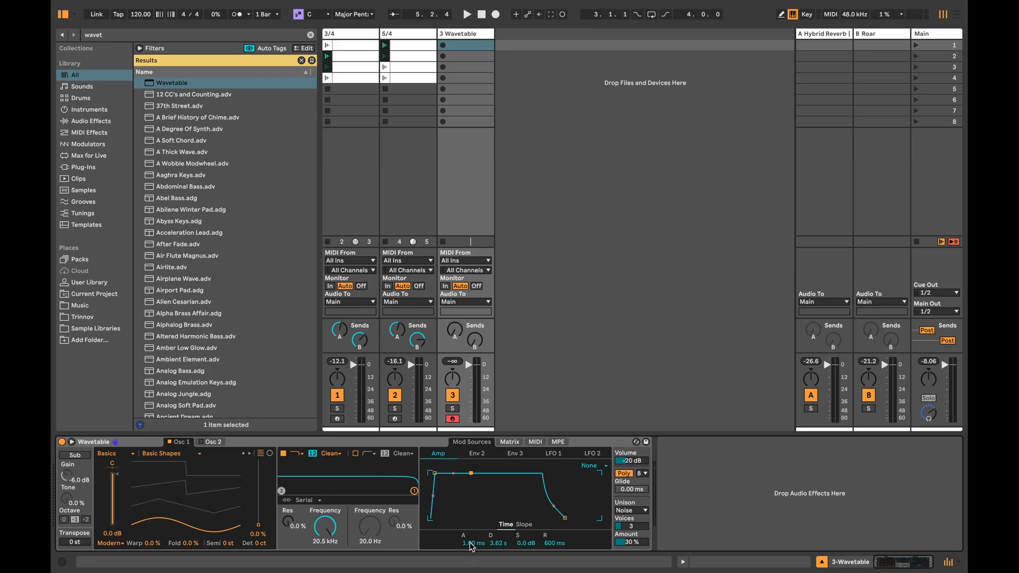
drag(470, 543, 470, 499)
drag(557, 547, 557, 515)
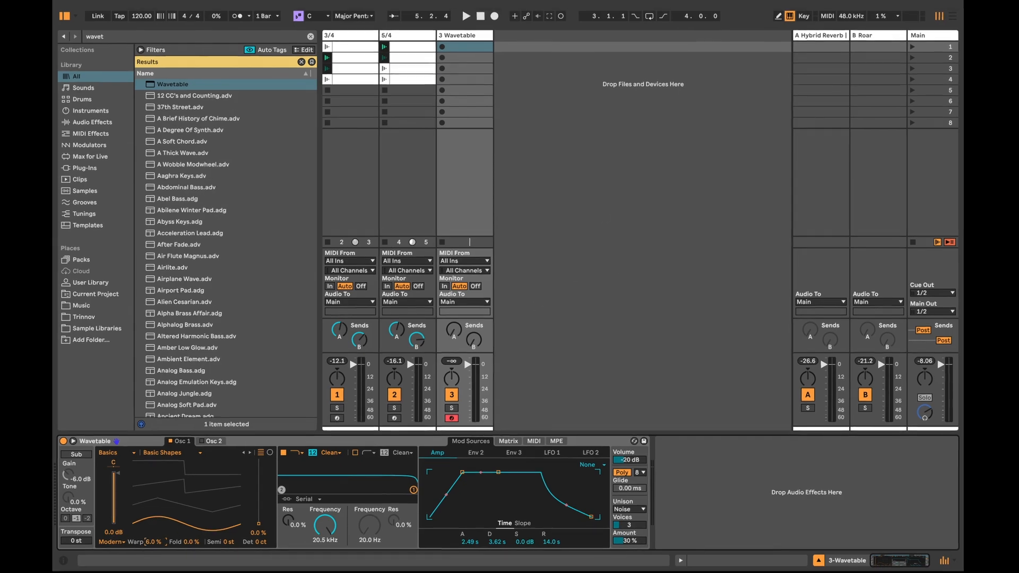
Step: Create an empty MIDI clip in the Wavetable track's first slot and set its loop length to 2 bars
double_click(462, 46)
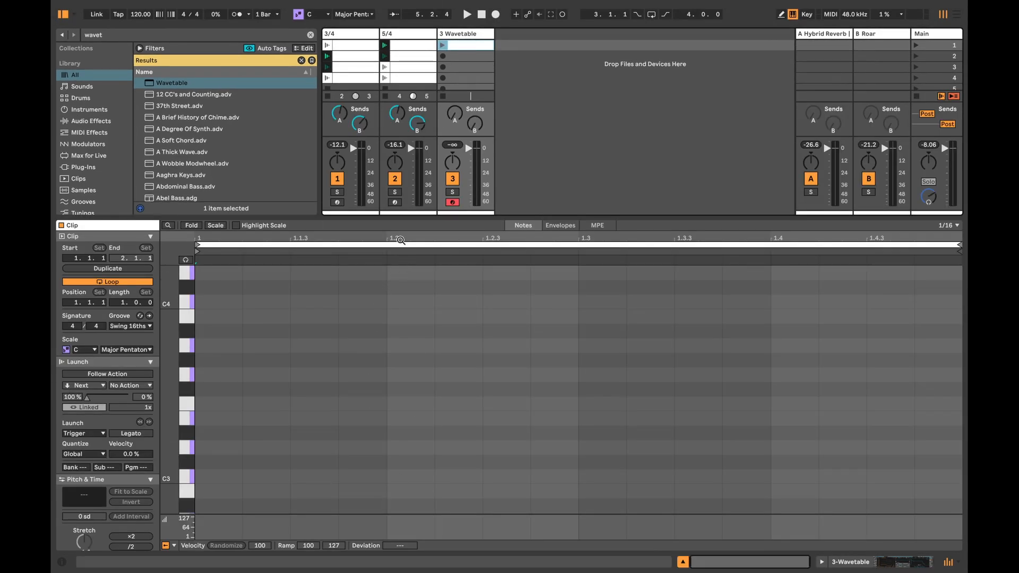
drag(397, 215, 396, 197)
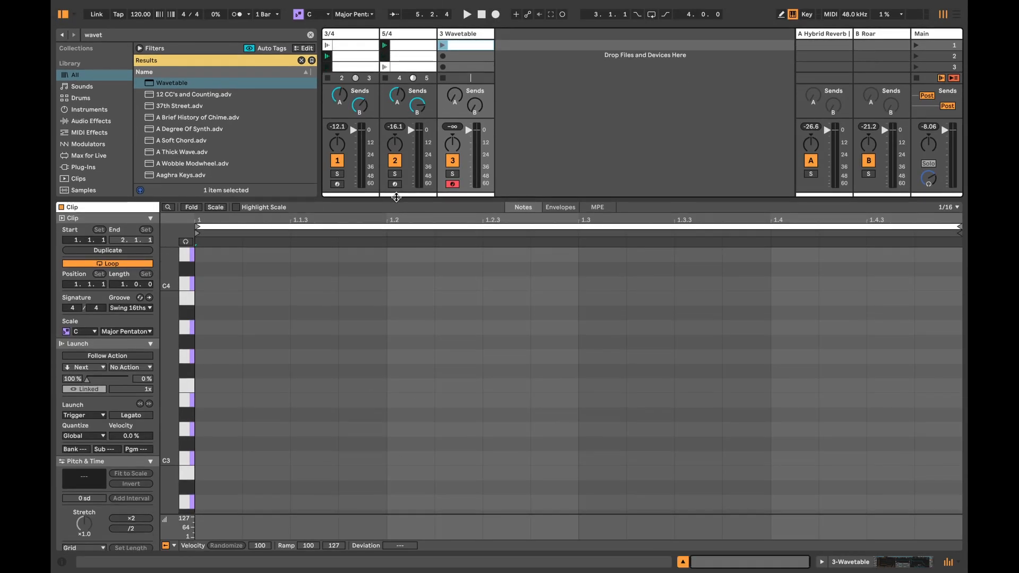
click(394, 33)
click(356, 34)
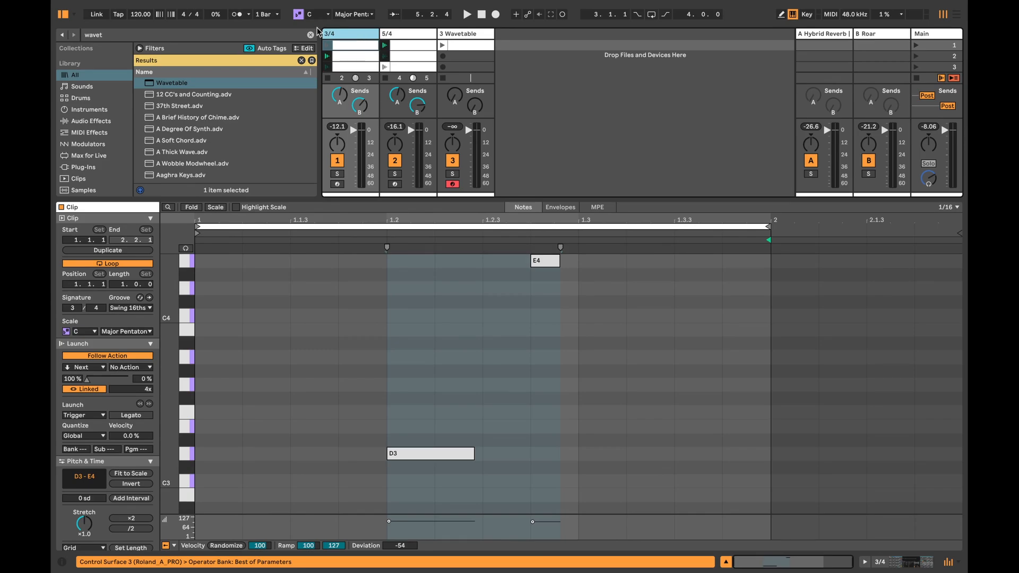
click(463, 35)
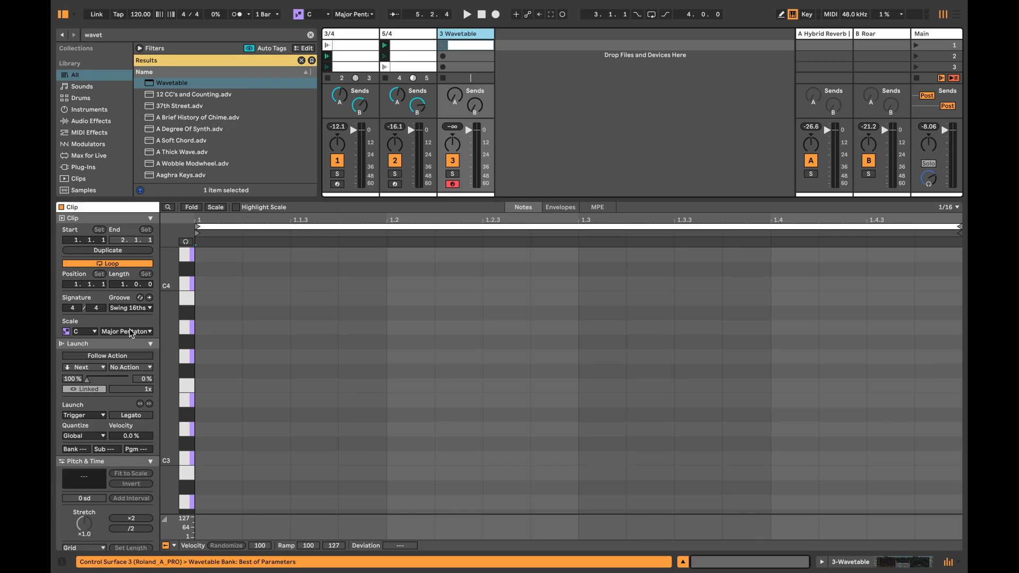
click(123, 282)
key(Up)
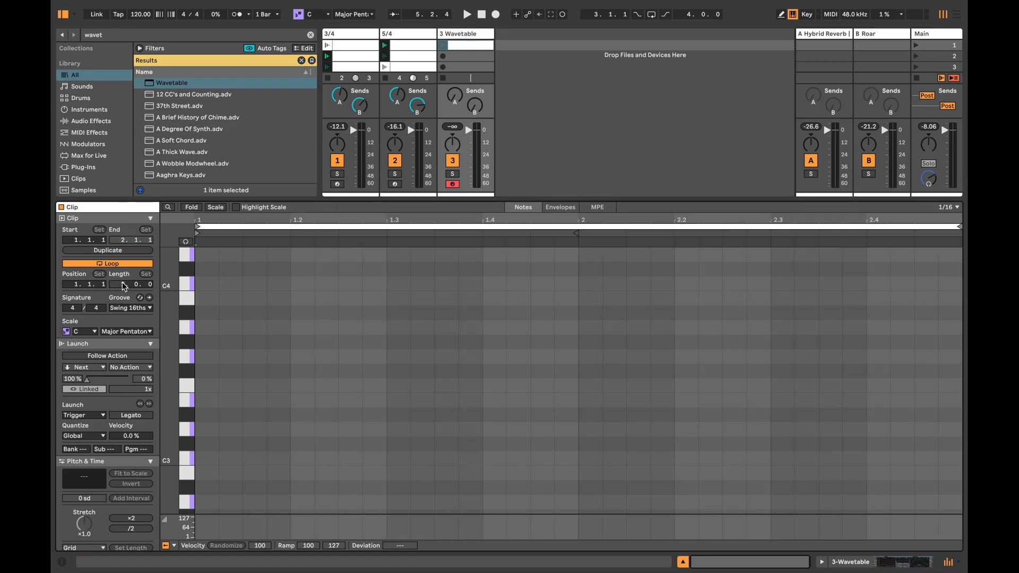
Step: Generate a D2, G2 and C3 chord with the Stacks generator rooted on D2, and launch the clip to hear it
click(351, 429)
scroll(147, 449, down, 5)
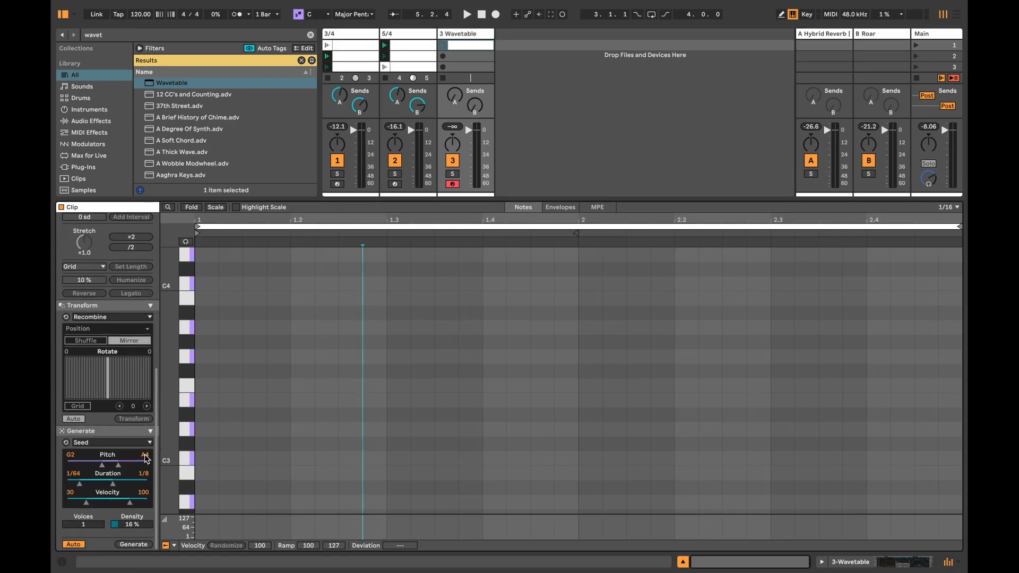
click(88, 477)
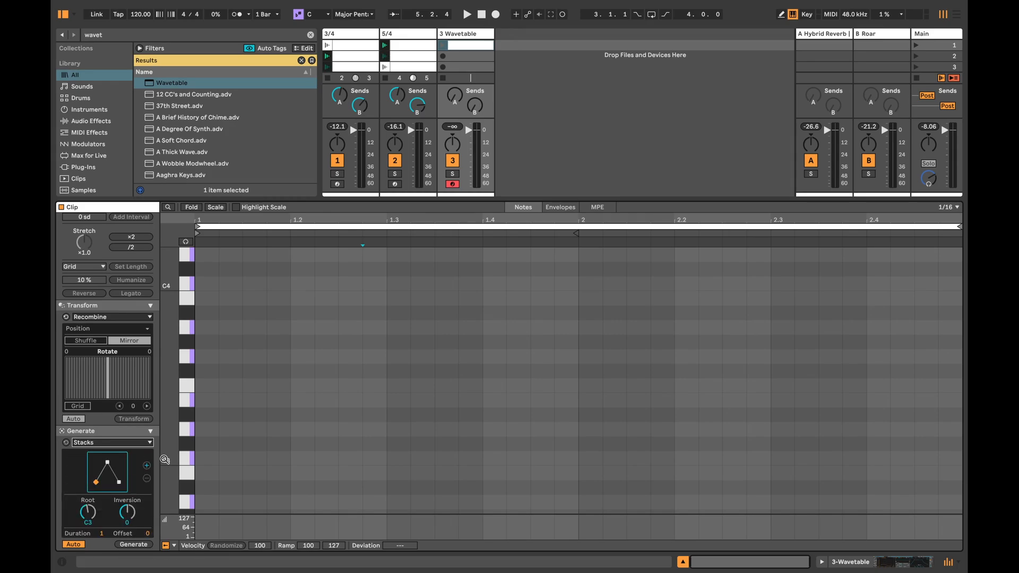
drag(84, 512, 86, 514)
key(Down)
key(Down)
key(Down)
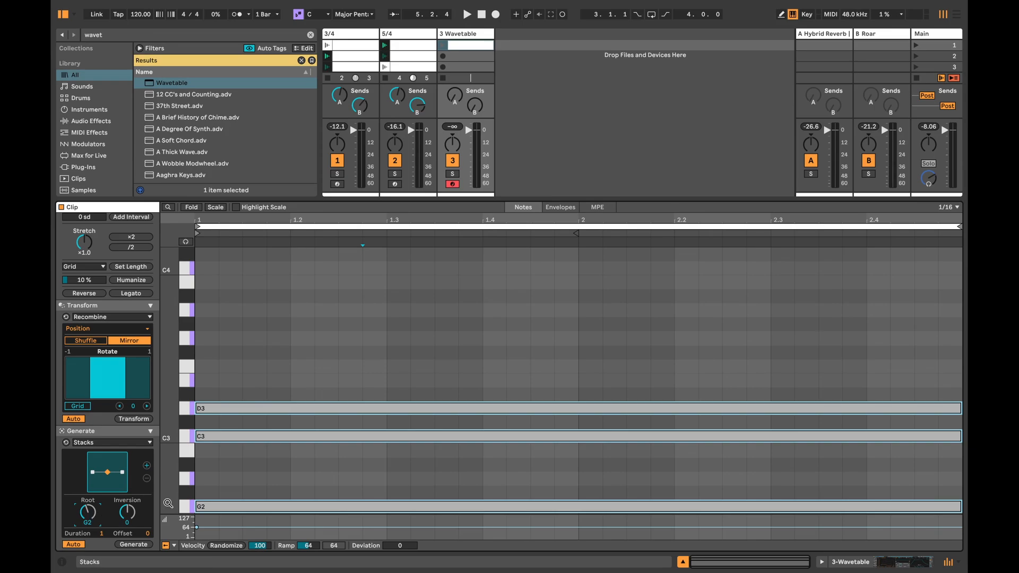
click(122, 472)
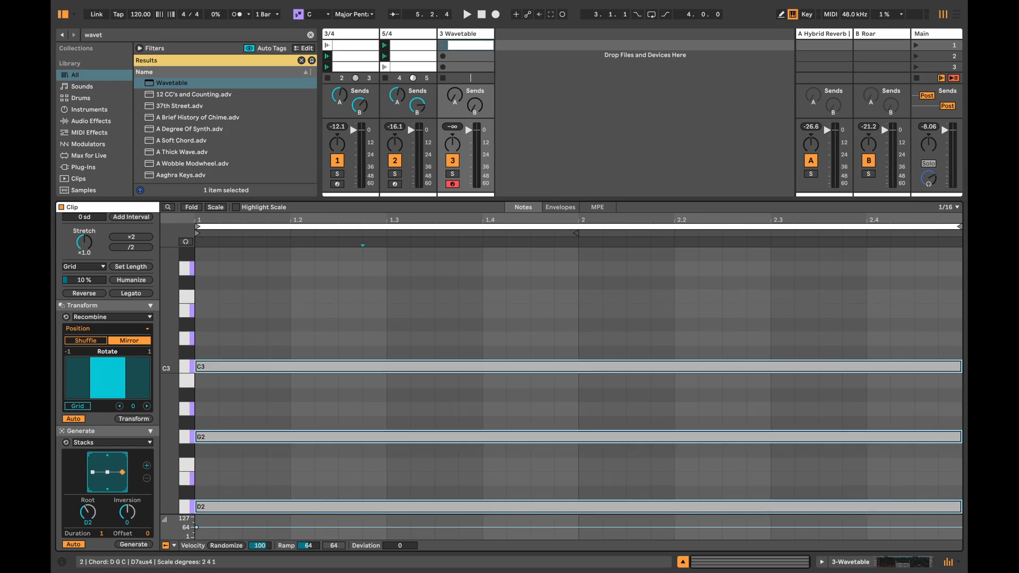
click(441, 44)
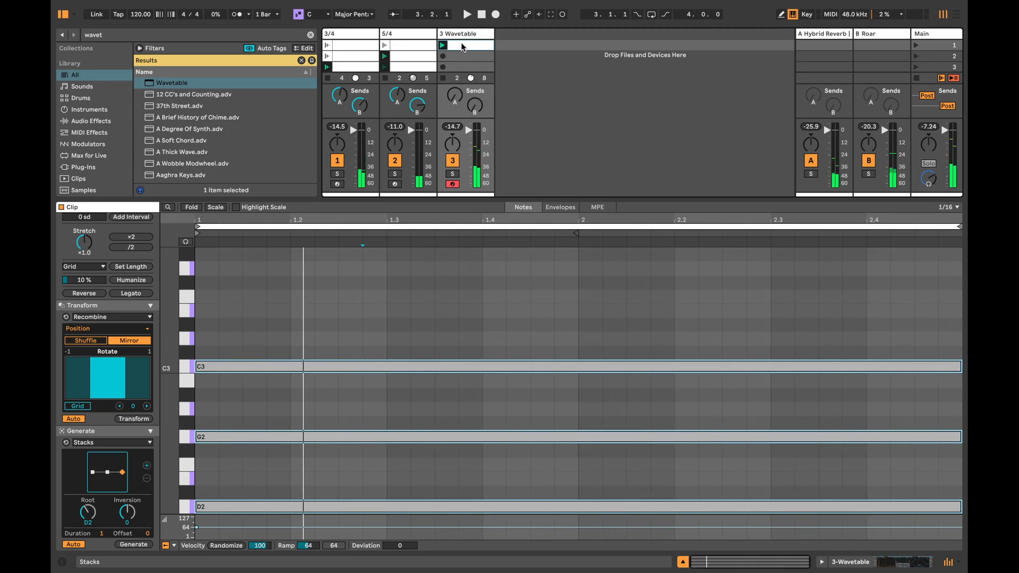
Step: Duplicate the Wavetable clip into the second slot and regenerate it as a G2, C3, E3 and A3 stack with root G2
click(463, 58)
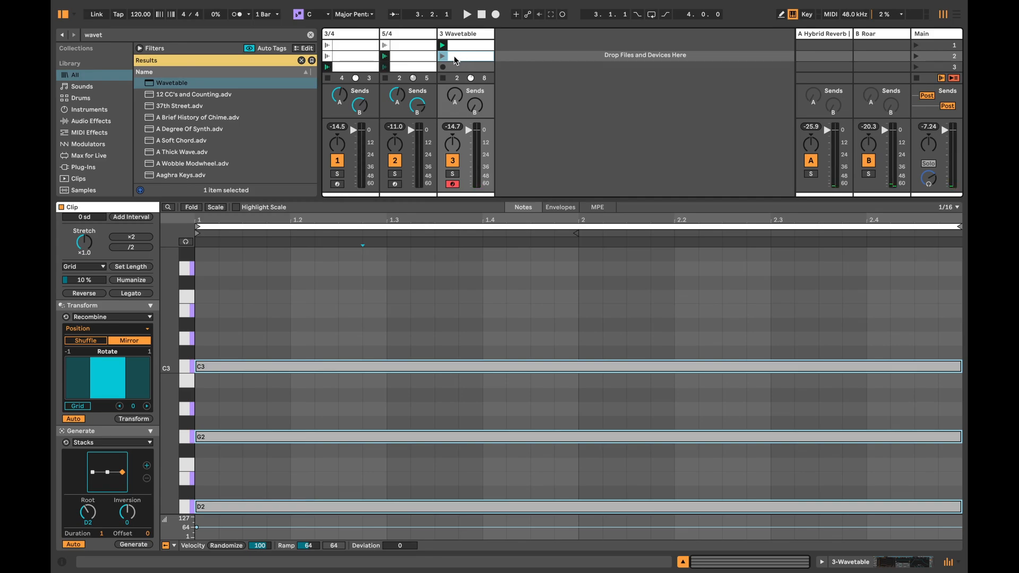
click(84, 511)
key(Up)
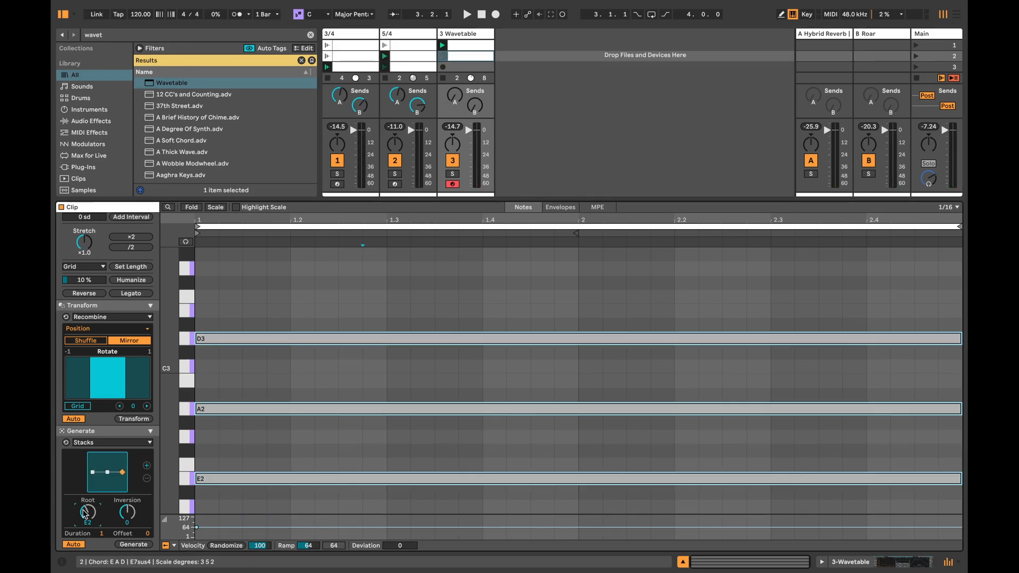
key(Up)
drag(106, 474, 106, 467)
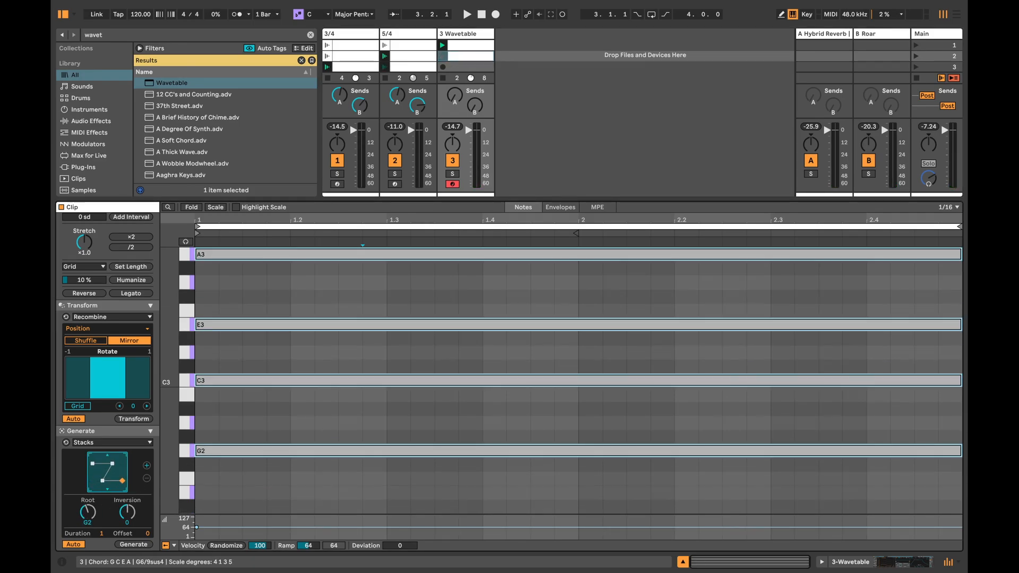
Step: Launch the second Wavetable clip and regenerate its stack from root D3 as D3, G3, C4 and E4
click(443, 58)
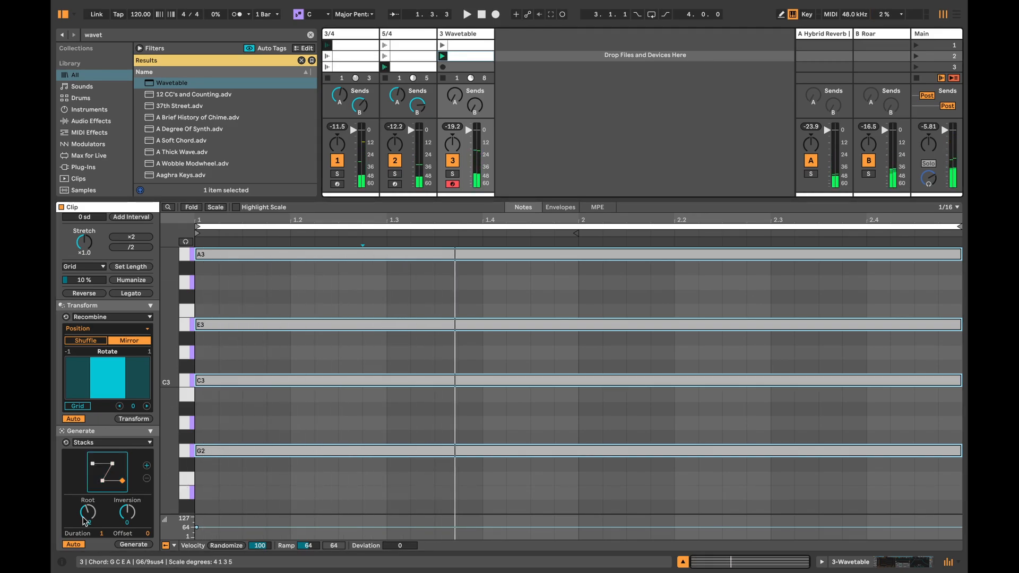
drag(82, 516, 82, 525)
key(space)
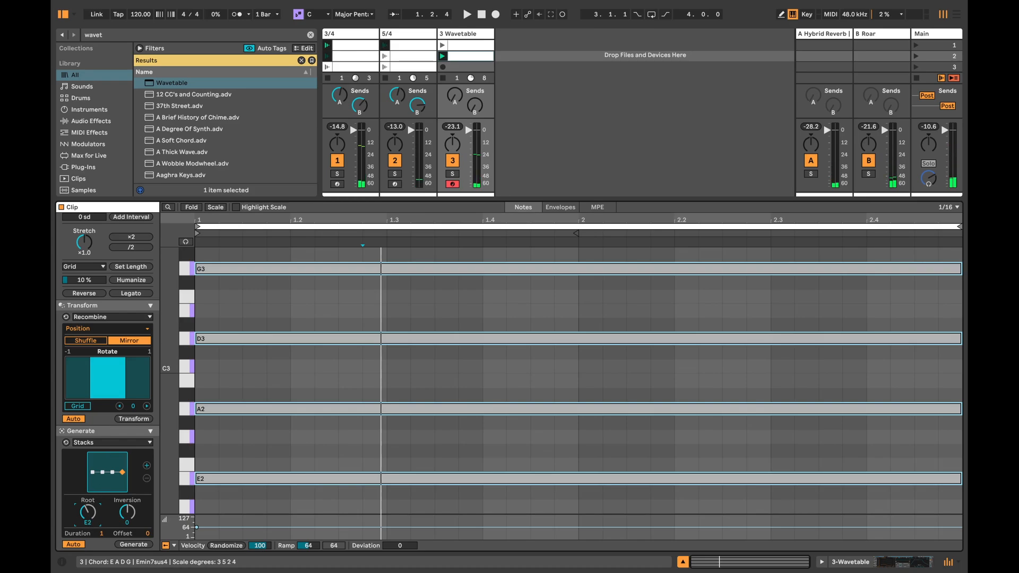
mouse_move(88, 510)
mouse_down()
mouse_move(88, 499)
mouse_move(91, 526)
mouse_up()
key(space)
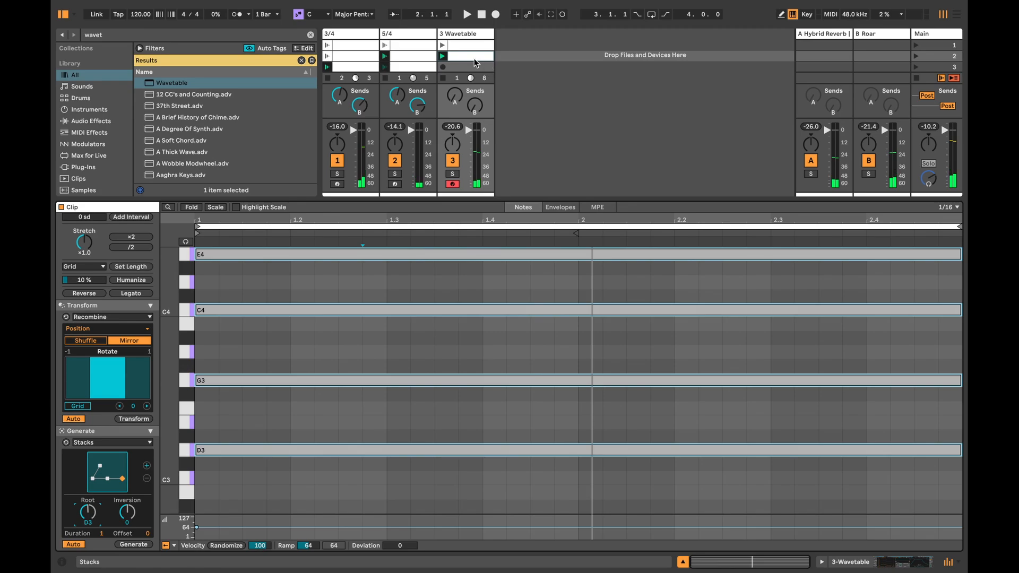
Step: Duplicate the second Wavetable clip into the third slot
click(449, 67)
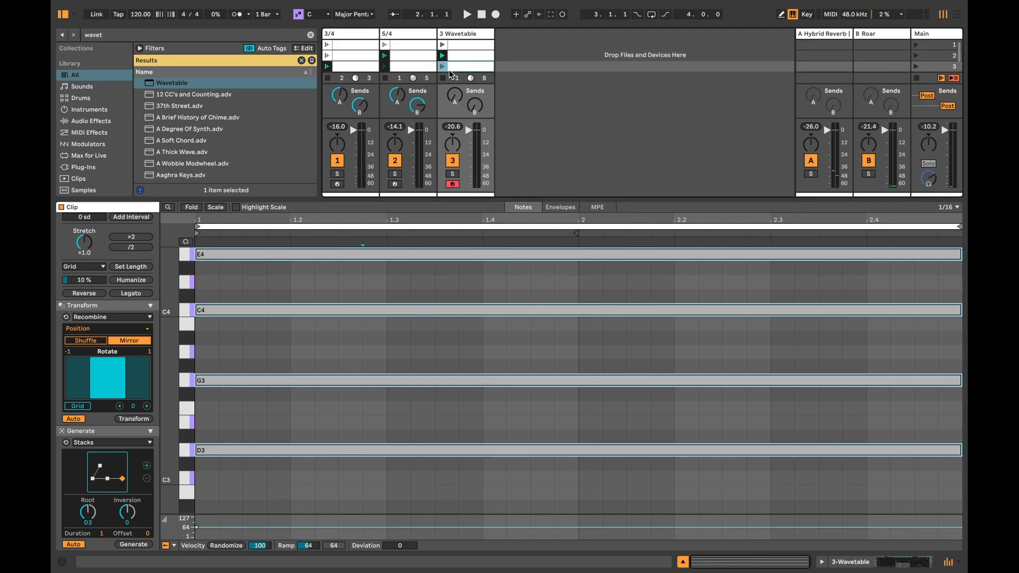
click(462, 57)
click(463, 67)
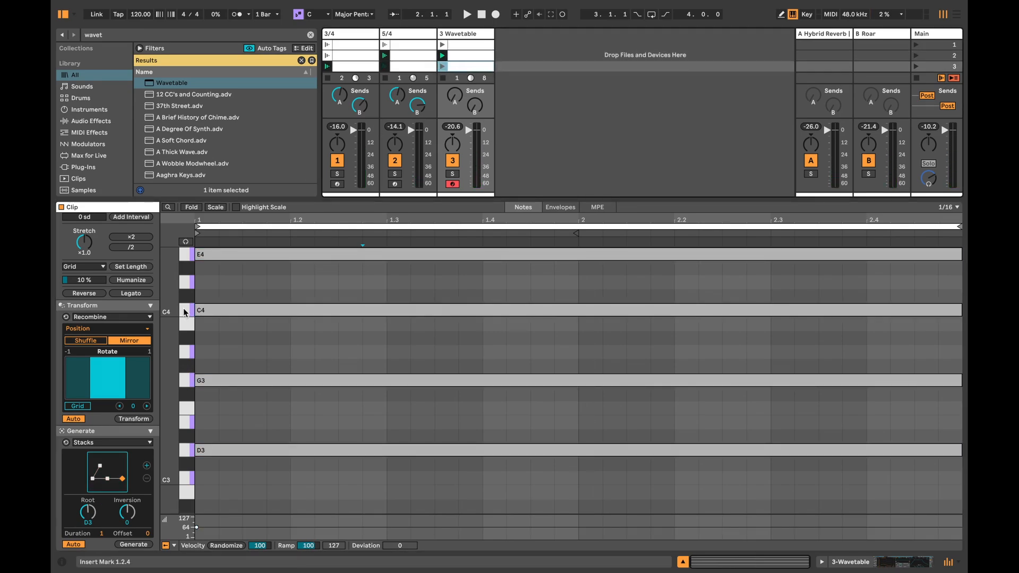
Step: Regenerate the third clip's notes as a D4, E4, G4 and A4 stack with root E4 and inversion -2, and launch the clip
drag(86, 511, 87, 493)
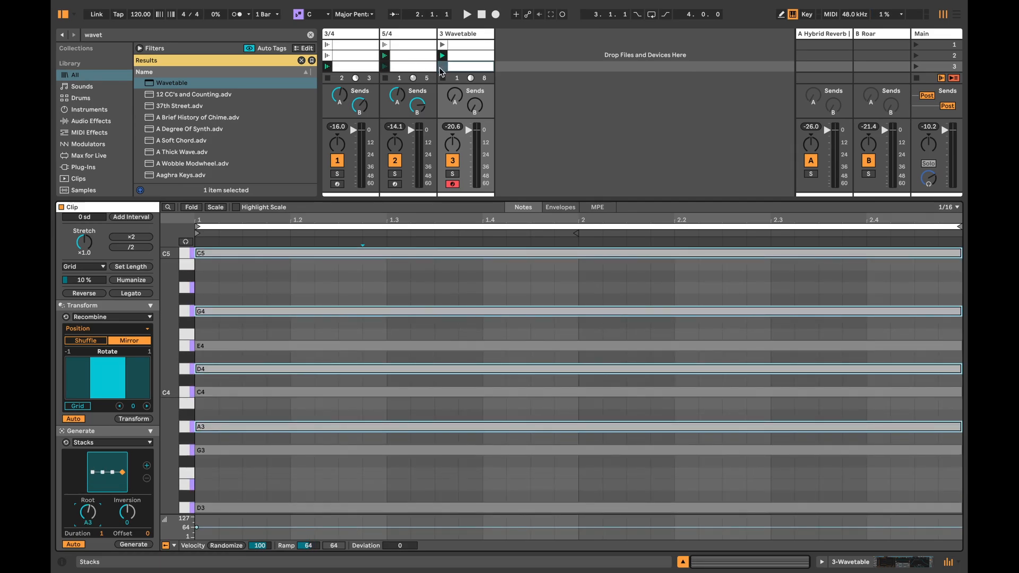
key(ctrl+z)
click(414, 282)
key(ctrl+a)
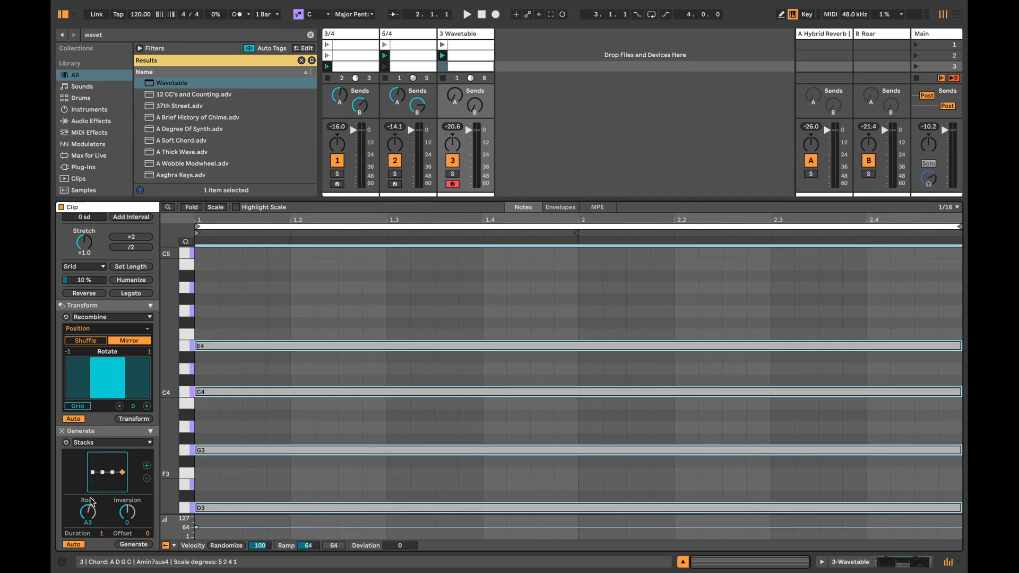
drag(89, 517, 89, 502)
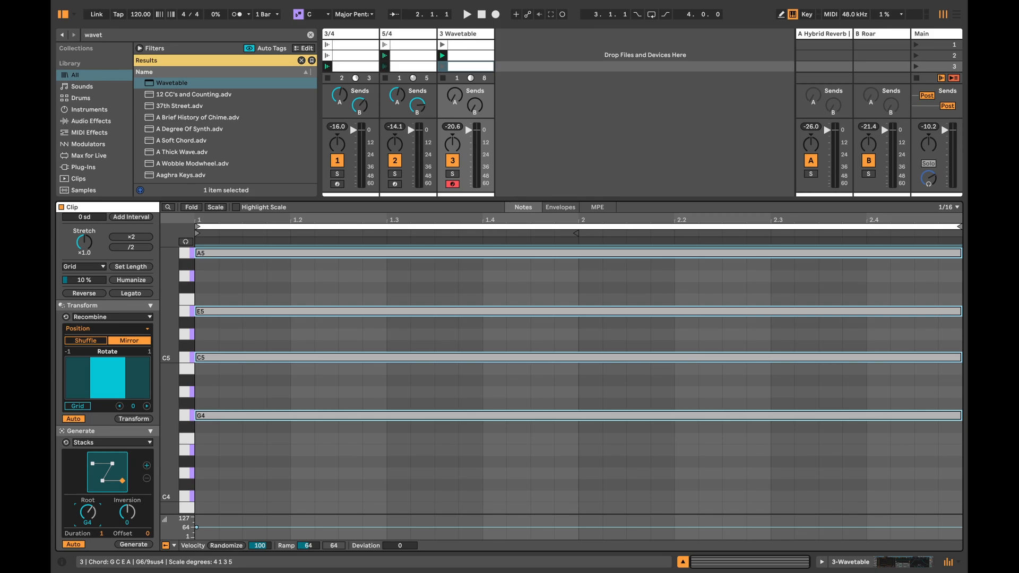
key(space)
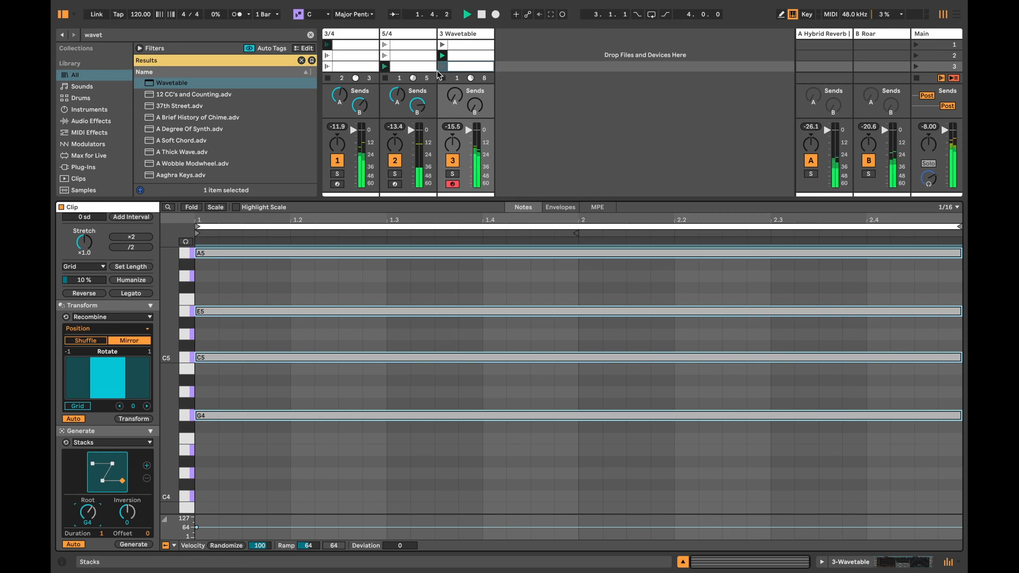
click(442, 66)
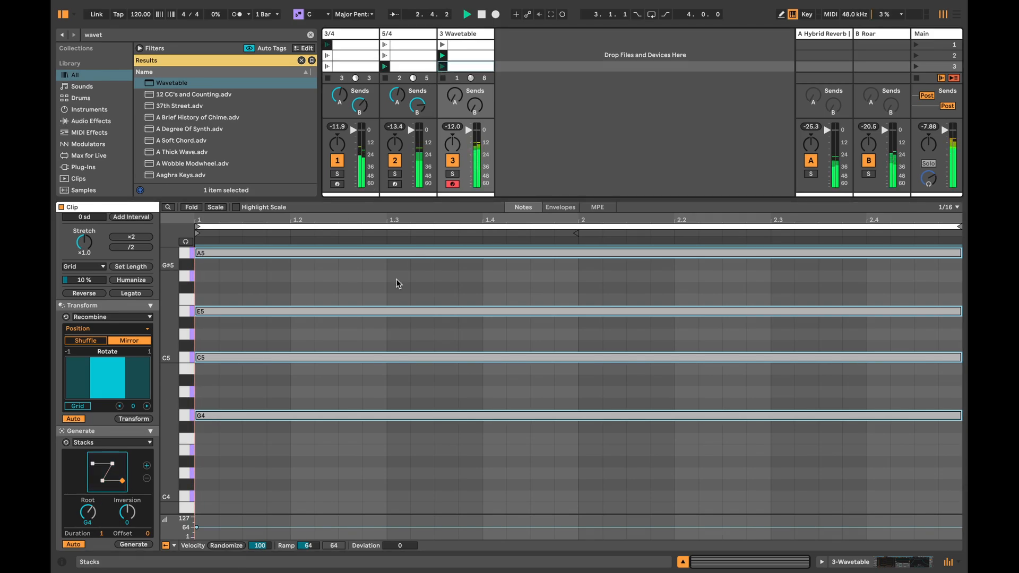
drag(127, 513, 91, 522)
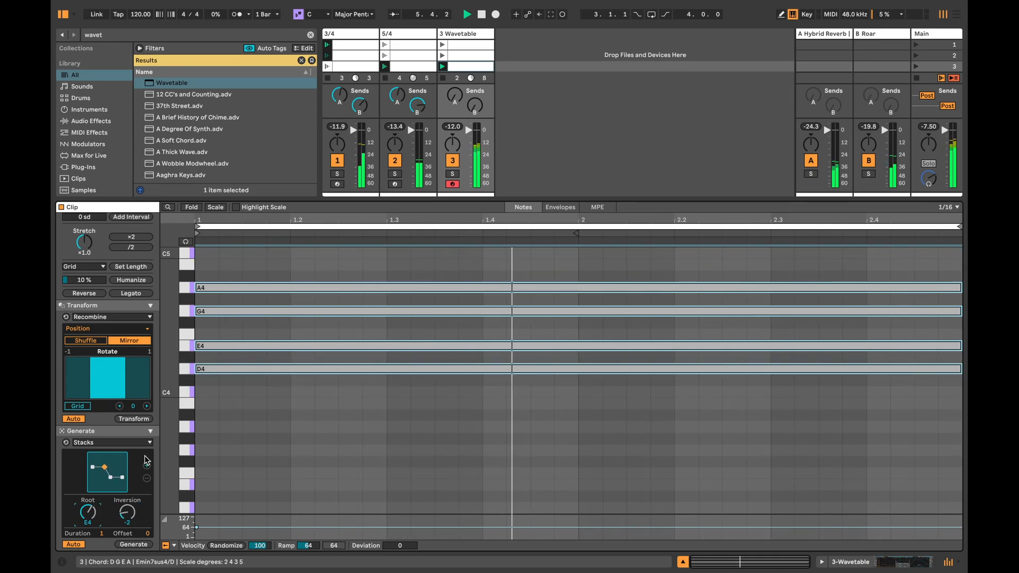
Step: Launch the first, second and third Wavetable clips in turn to compare their chords
click(442, 45)
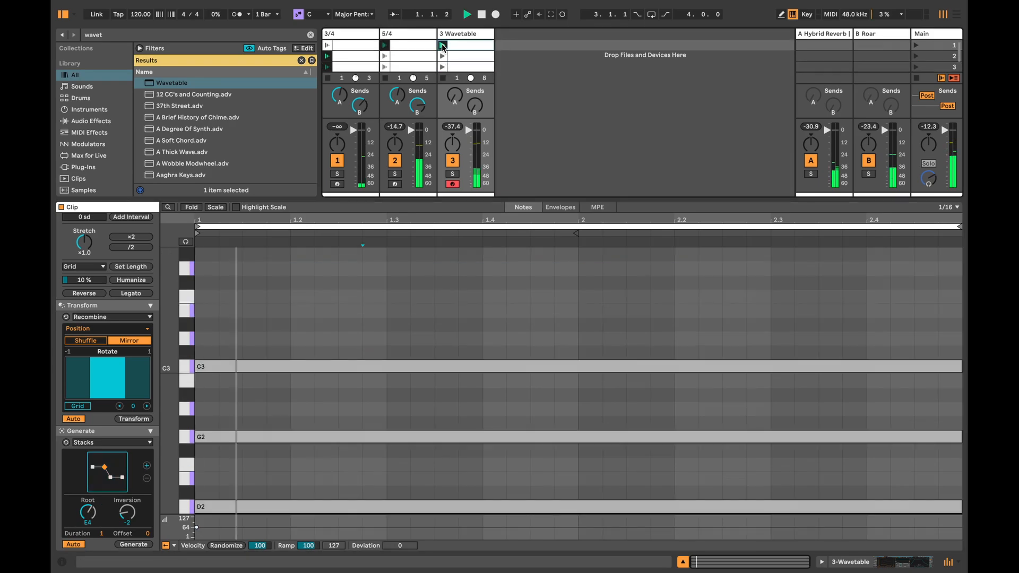
click(441, 56)
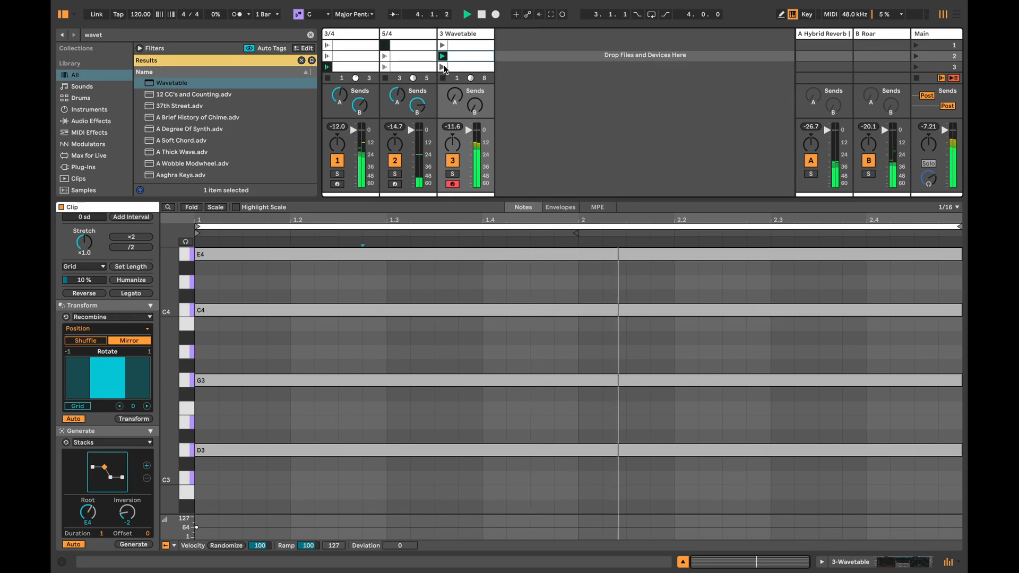
click(442, 67)
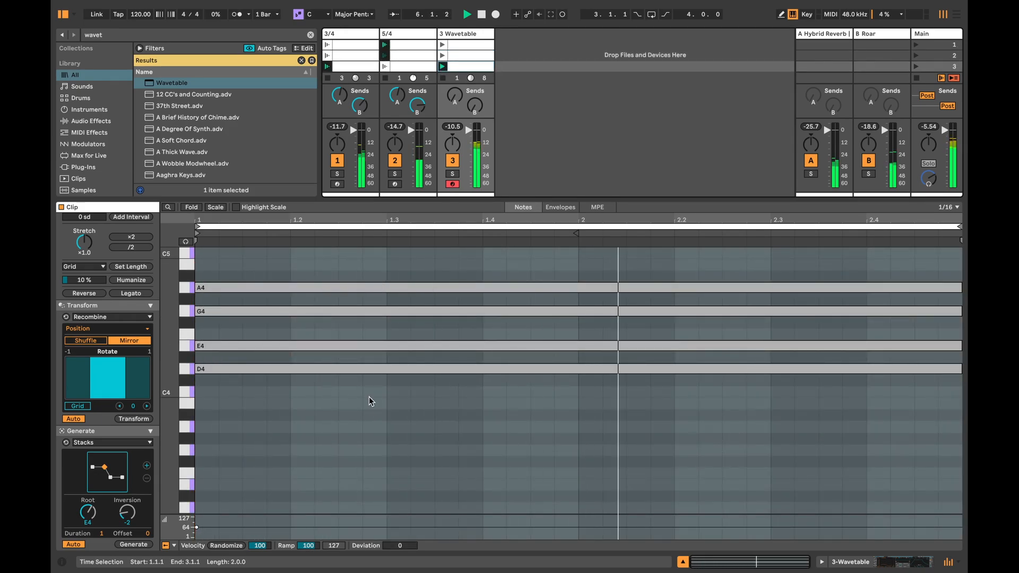
Step: Stop playback and transpose all notes of the third Wavetable clip down one octave
key(space)
key(ctrl+a)
key(shift+Down)
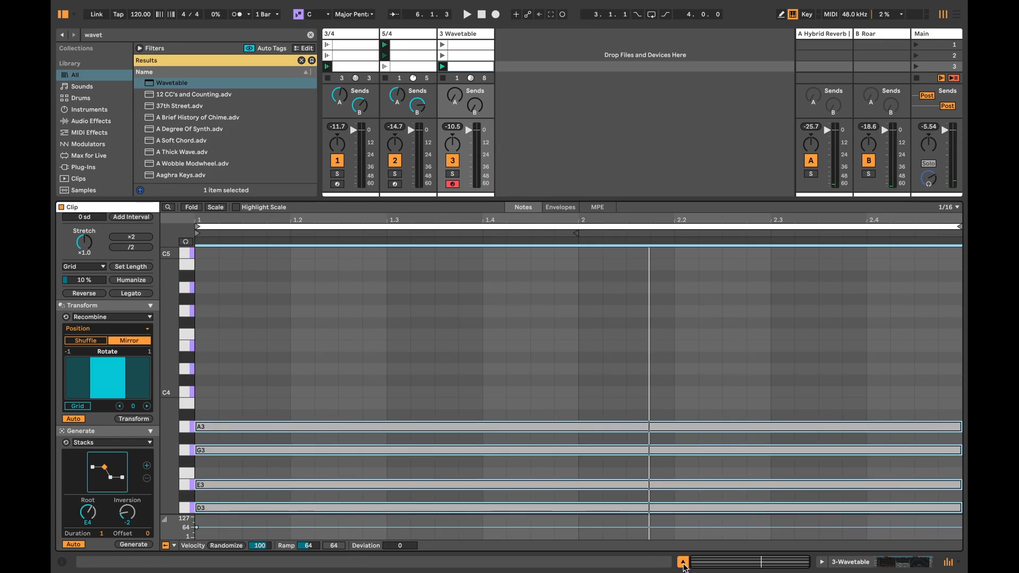
Step: Duplicate the third Wavetable clip into the fourth slot, regenerate it as a D3, E3 and A3 stack with root A3, and launch it
click(684, 565)
drag(466, 69, 467, 81)
double_click(455, 77)
key(ctrl+a)
scroll(394, 362, down, 2)
mouse_move(107, 472)
mouse_down()
mouse_move(107, 502)
mouse_move(109, 472)
mouse_up()
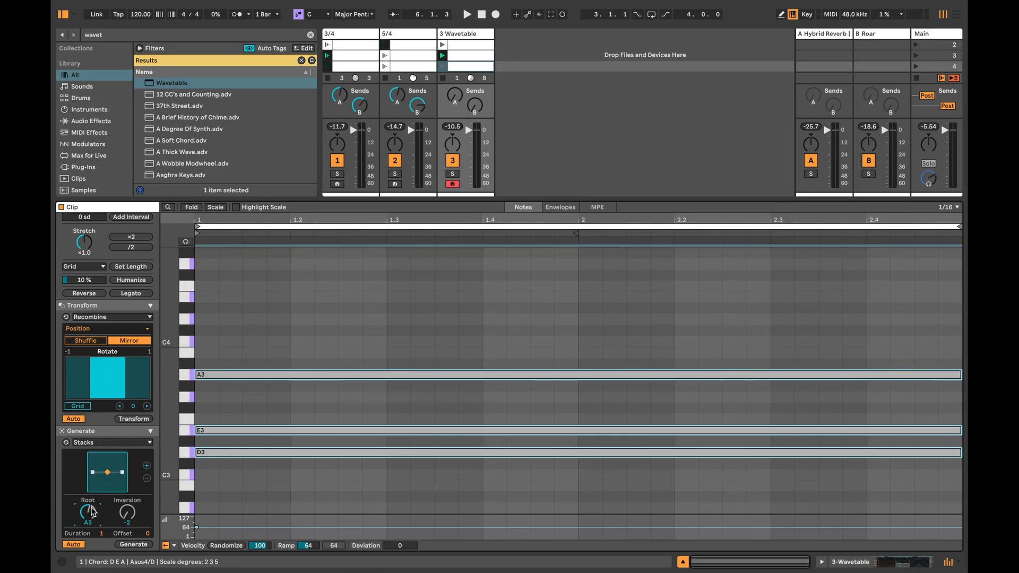
click(443, 66)
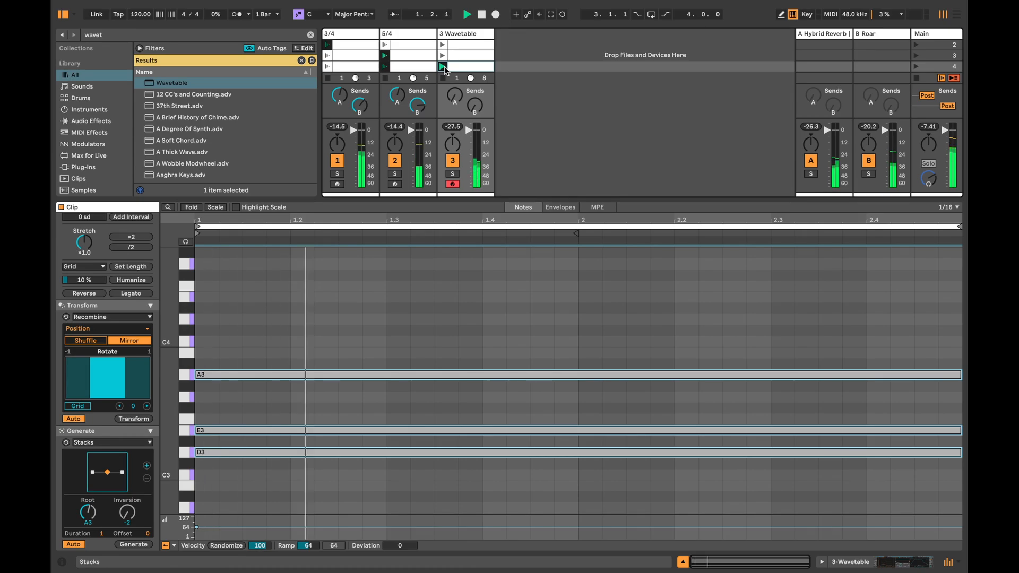
Step: Enable Follow Action set to Next on all four Wavetable clips together and launch the first clip to hear the sequence
click(683, 561)
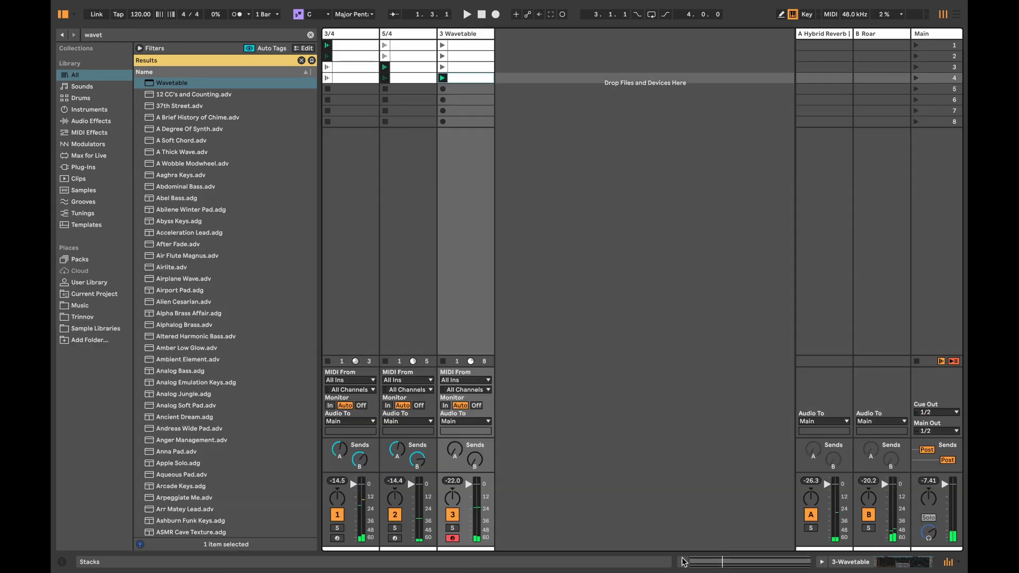
click(467, 46)
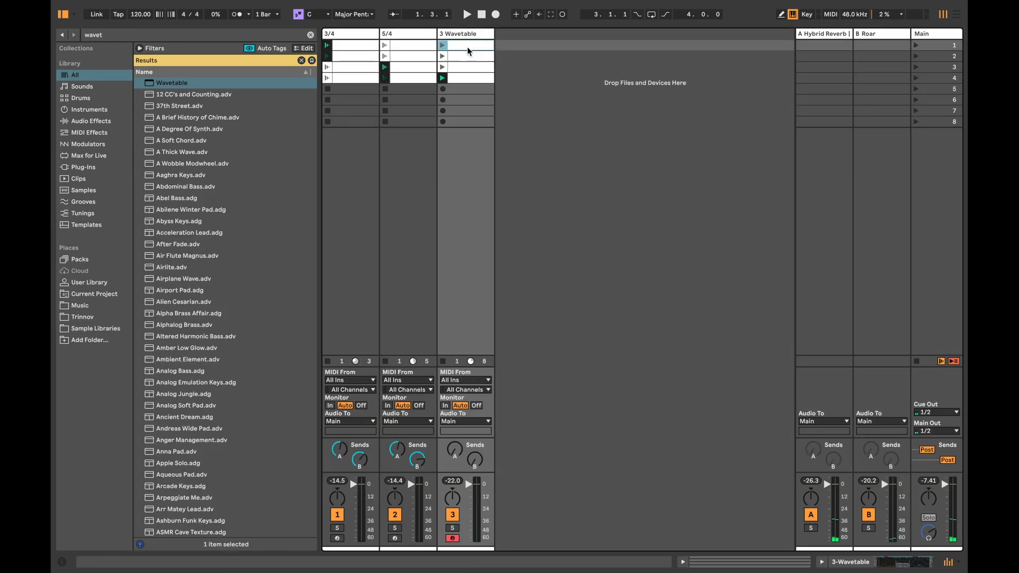
double_click(467, 45)
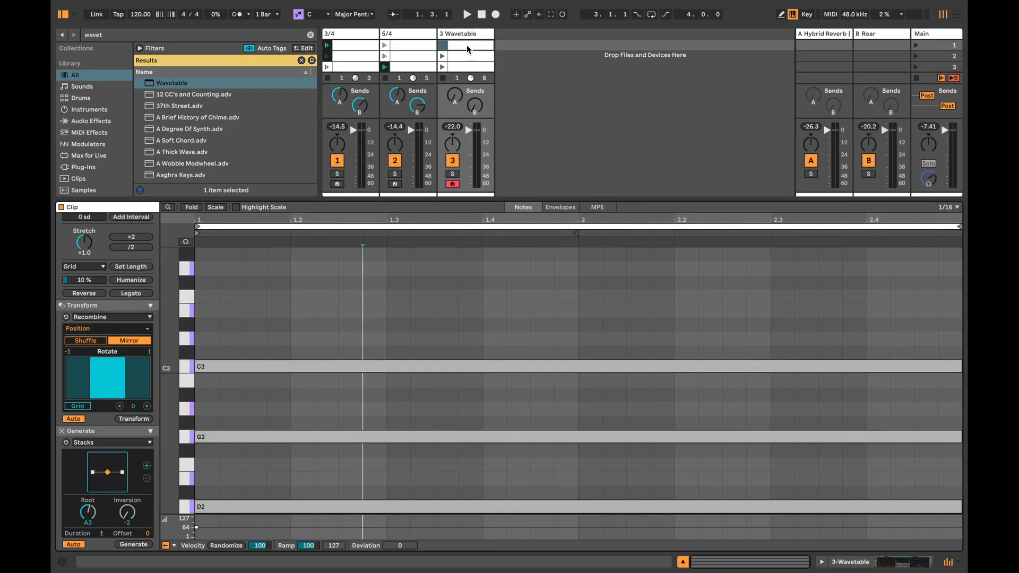
scroll(144, 340, up, 5)
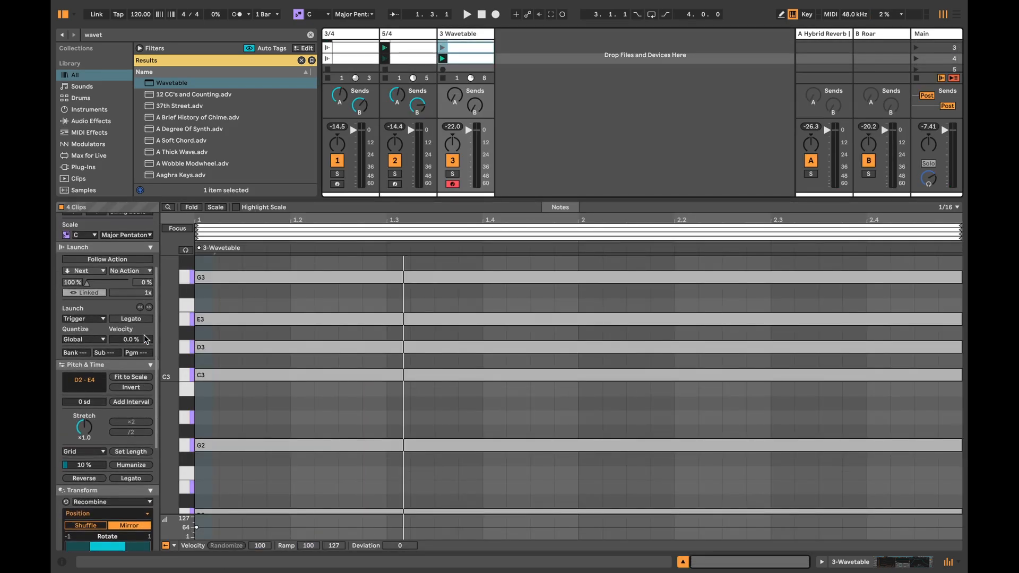
click(103, 257)
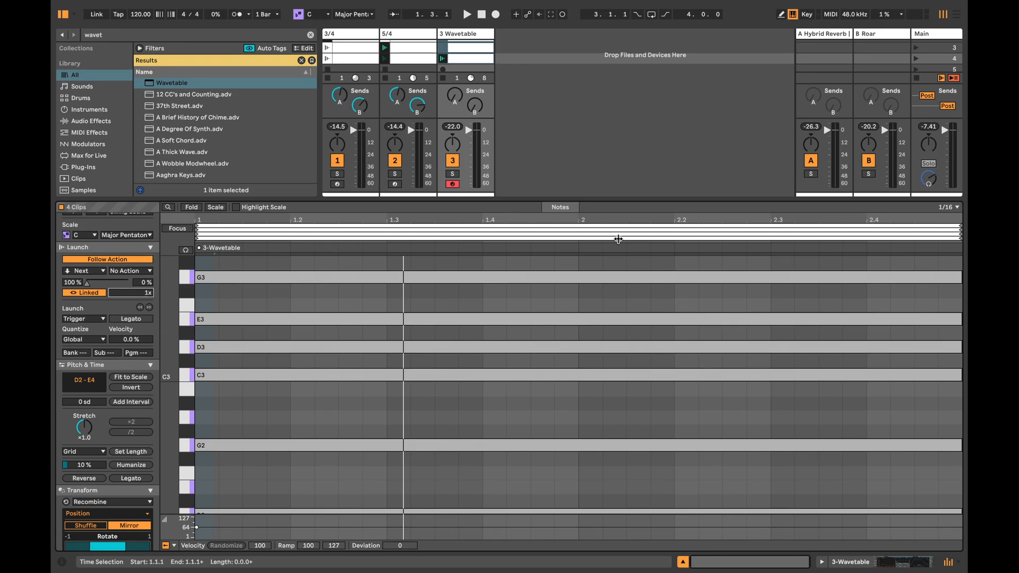
scroll(550, 96, up, 2)
click(443, 46)
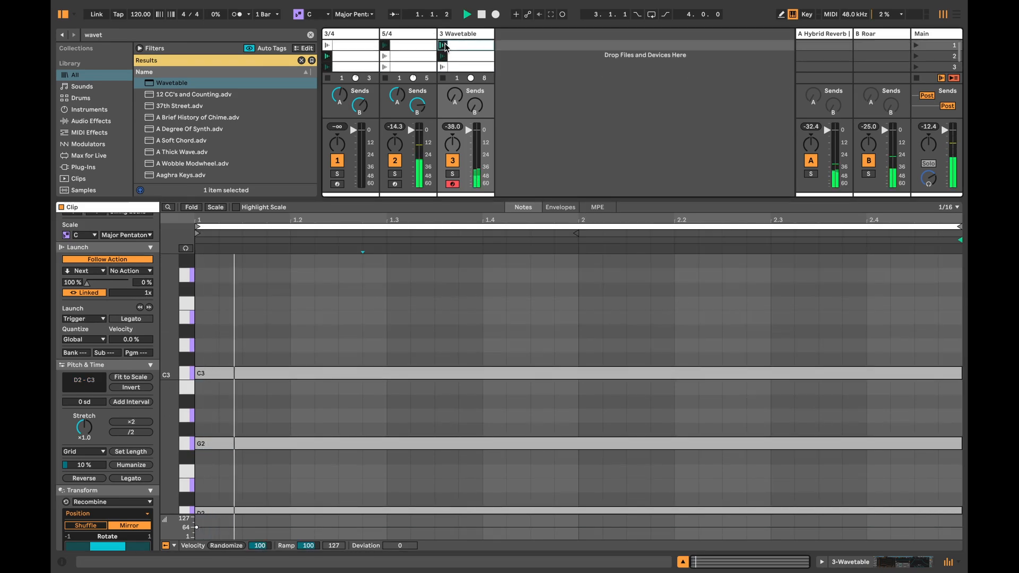
Step: Set Wavetable's volume to -25 dB and Osc 1 warp to 9.4 %, and raise the track's Send A during playback
click(683, 562)
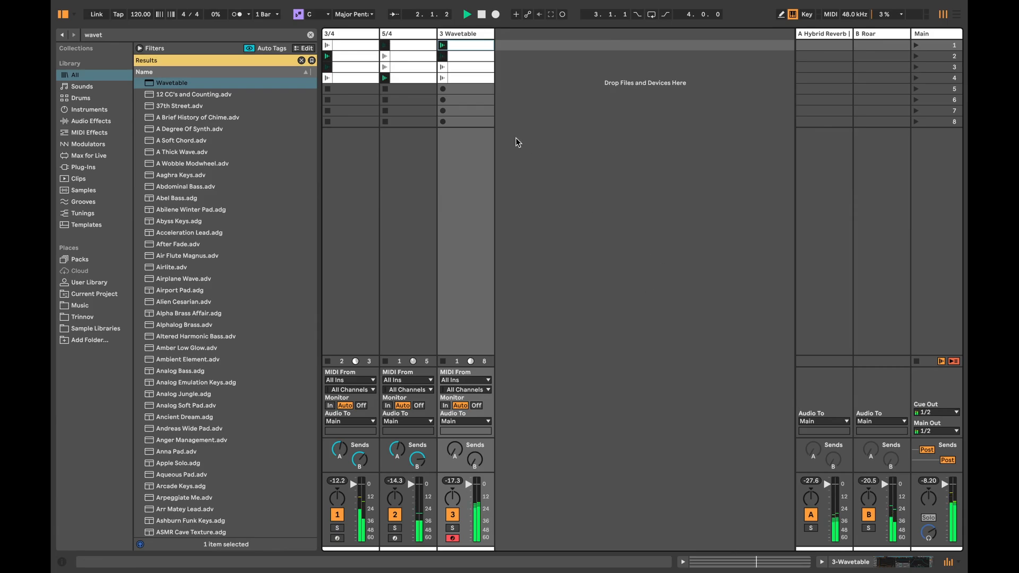
double_click(476, 34)
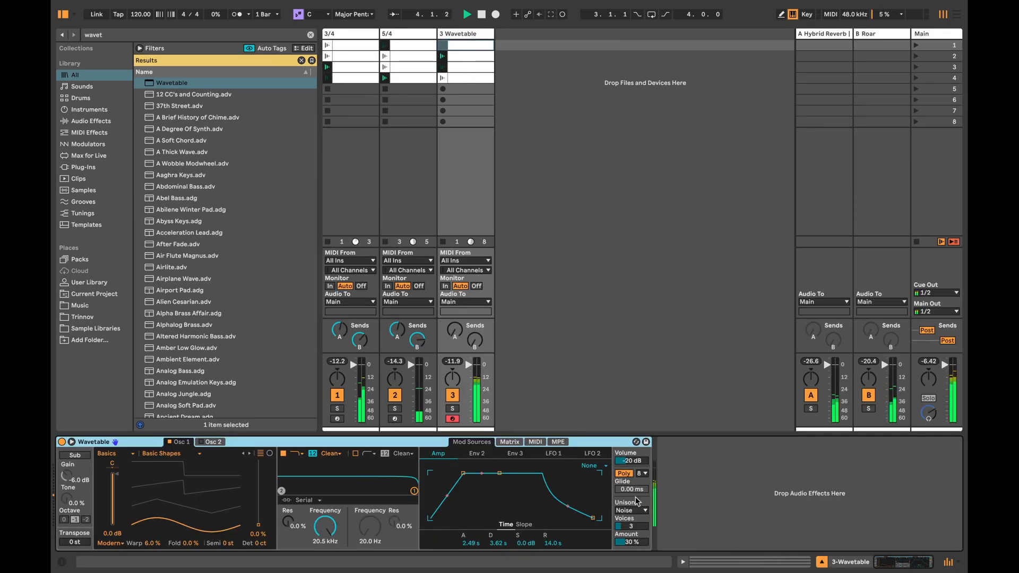
drag(638, 461, 637, 469)
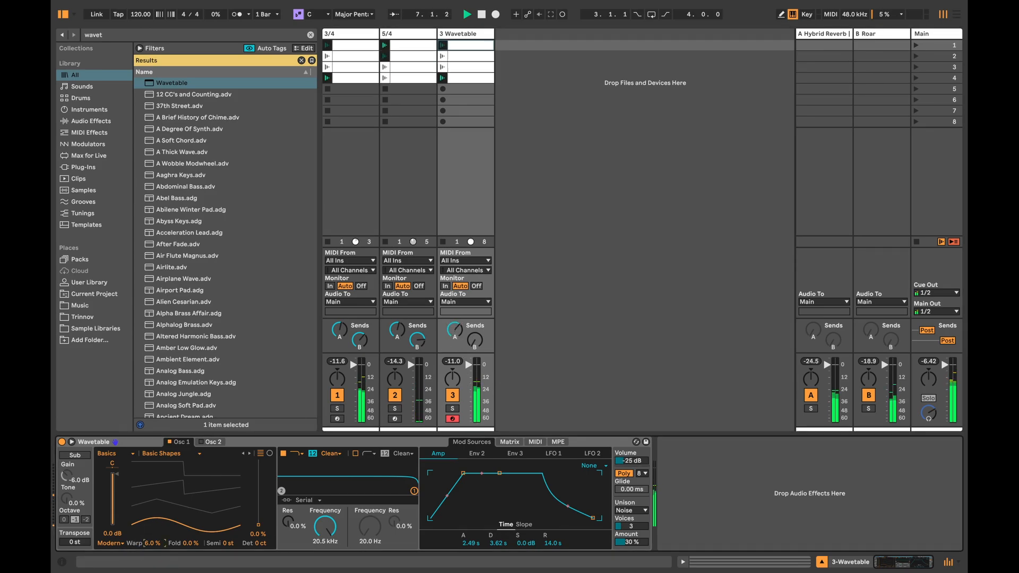
drag(151, 545, 151, 541)
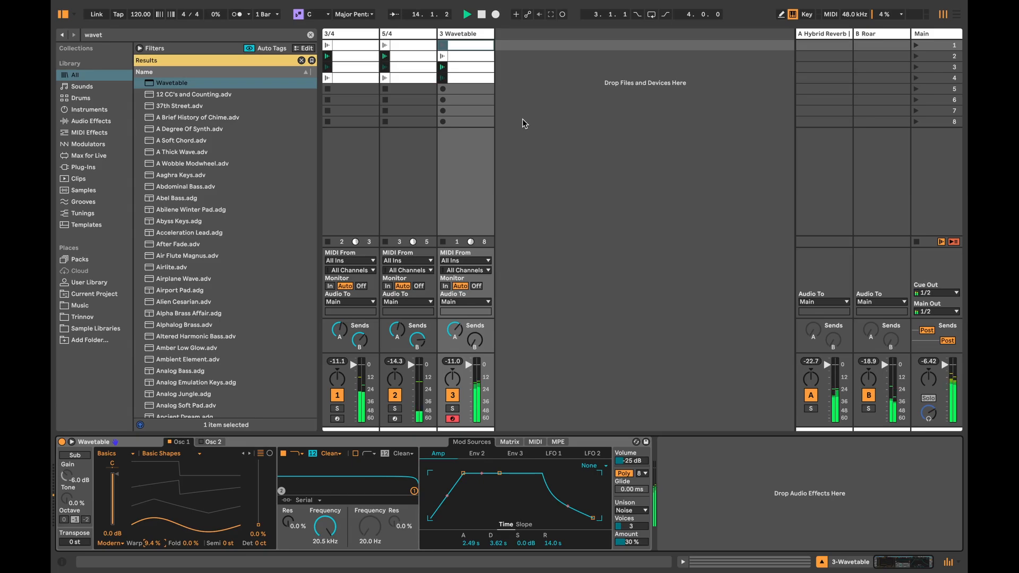
key(space)
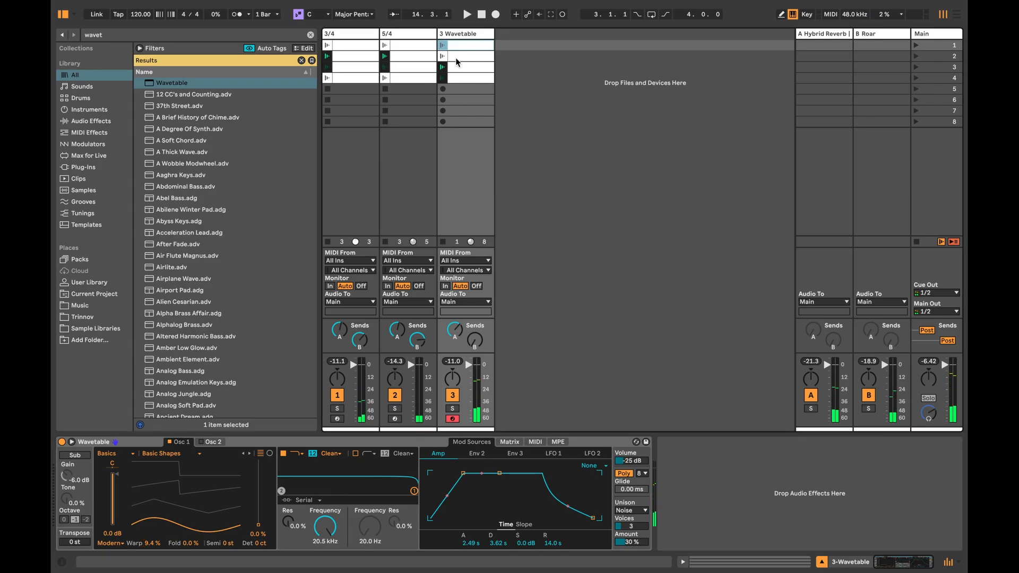
Step: Change the follow action of the second, third and fourth Wavetable clips together
click(460, 78)
double_click(460, 78)
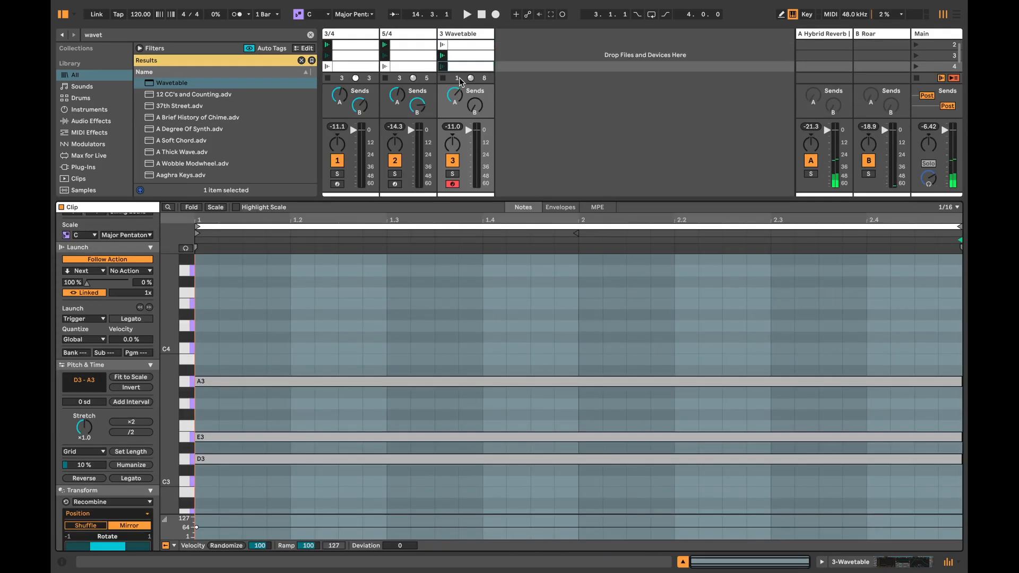
shift+click(460, 43)
scroll(85, 409, up, 3)
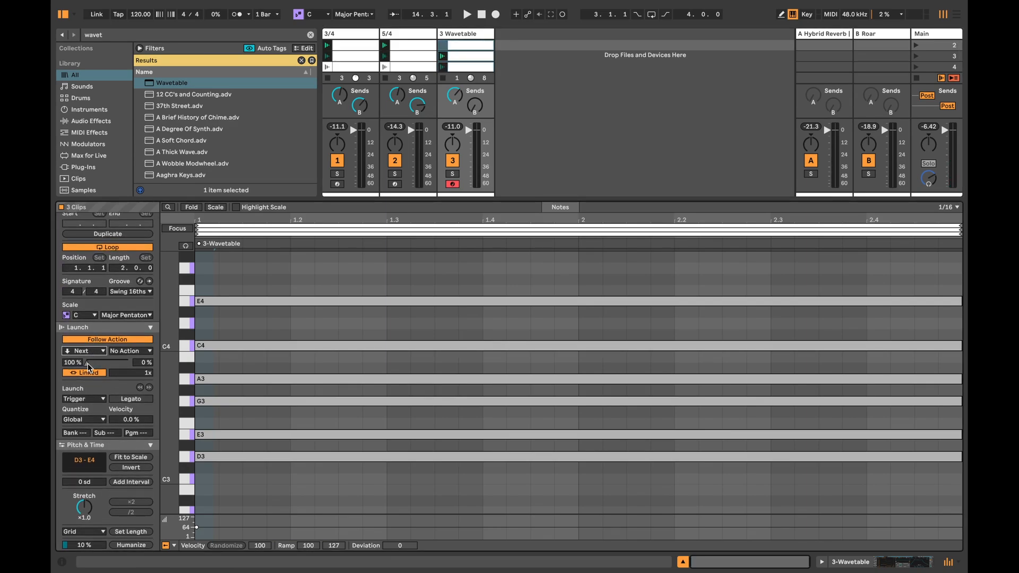
click(85, 431)
click(685, 561)
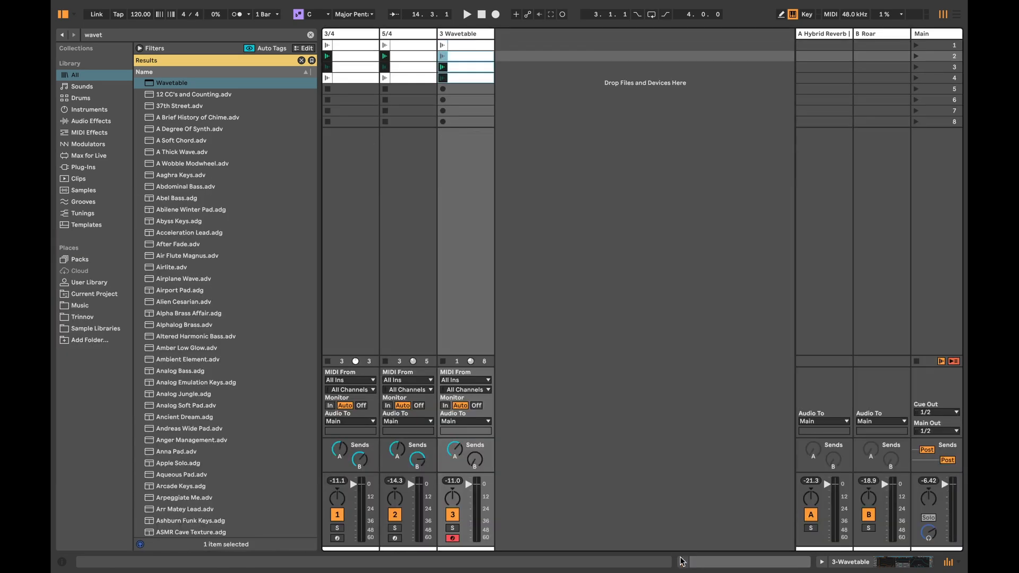
Step: Rename the Wavetable track as pads
double_click(481, 36)
text(p)
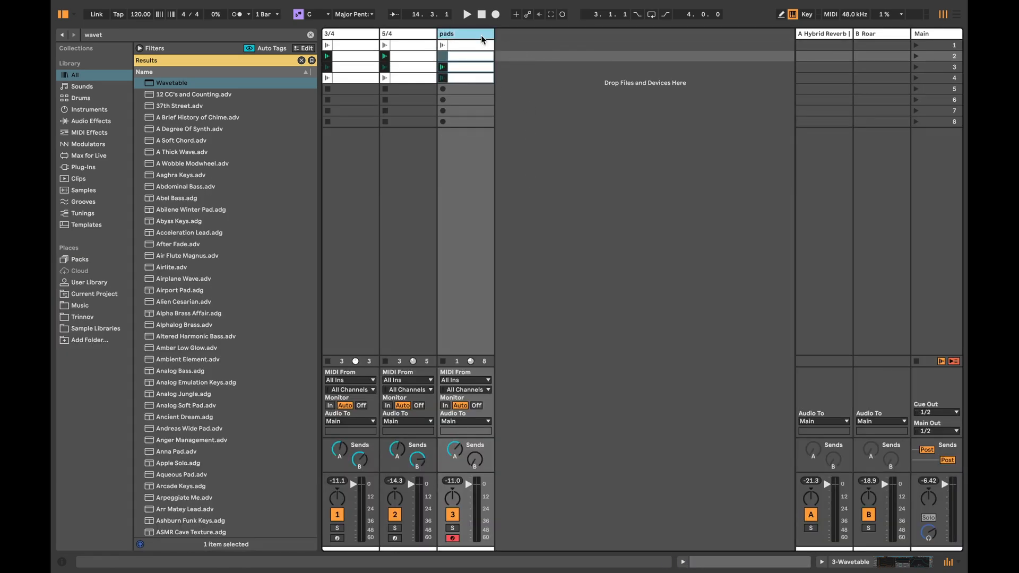
text(ads)
key(Return)
Step: Search the browser for "ds hh" and add the DS HH instrument as a new track after the pads track
key(ctrl+f)
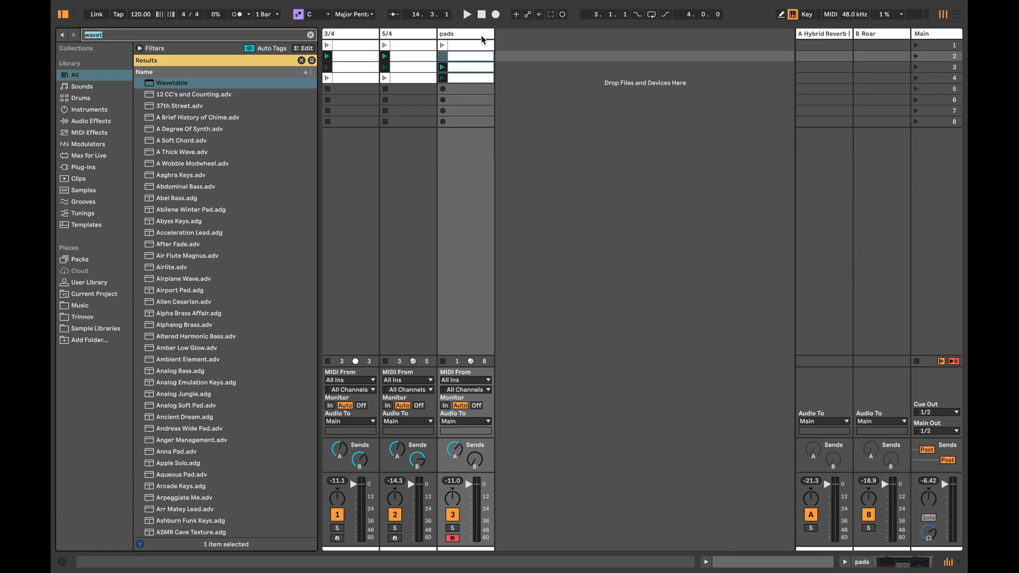
text(ds hh)
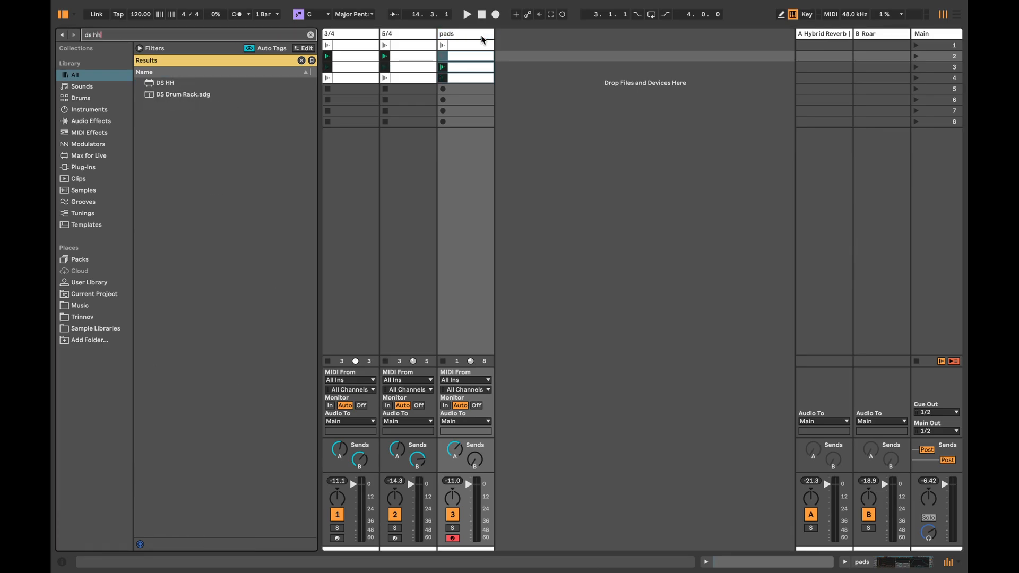
drag(152, 86, 527, 35)
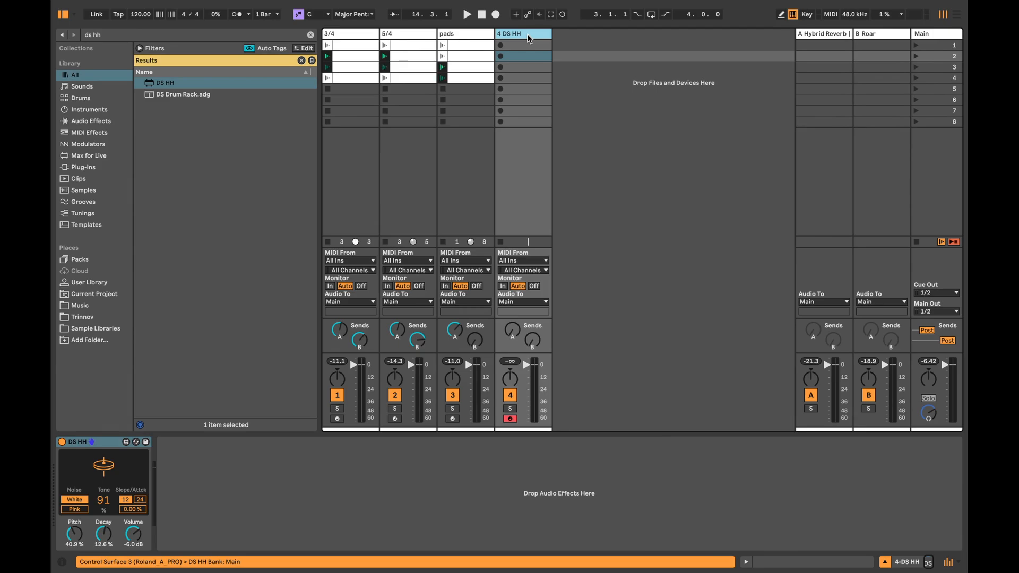
Step: Create a clip in the DS HH track's first slot and generate a C1 Rhythm with 7 steps, pattern 5 and density 4
double_click(523, 46)
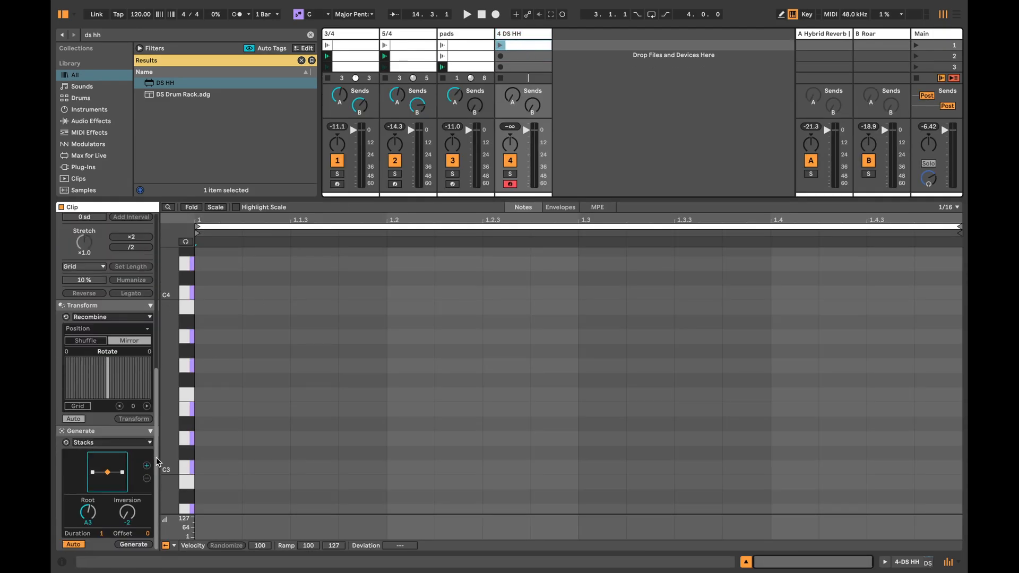
click(97, 449)
drag(76, 491, 107, 499)
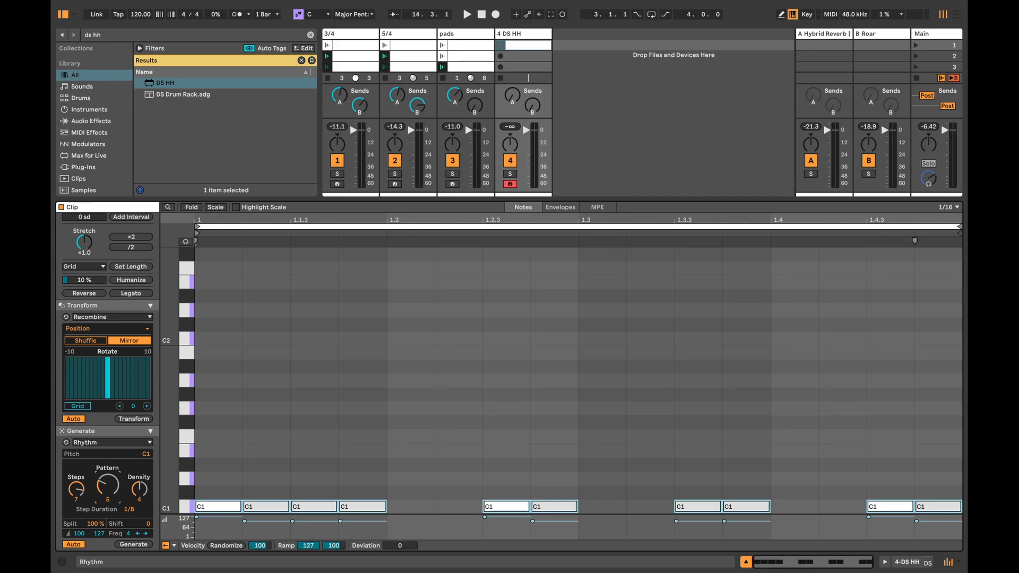
Step: Set the DS HH instrument's volume to -28 dB and play back the hi-hat clip with the other tracks
click(908, 560)
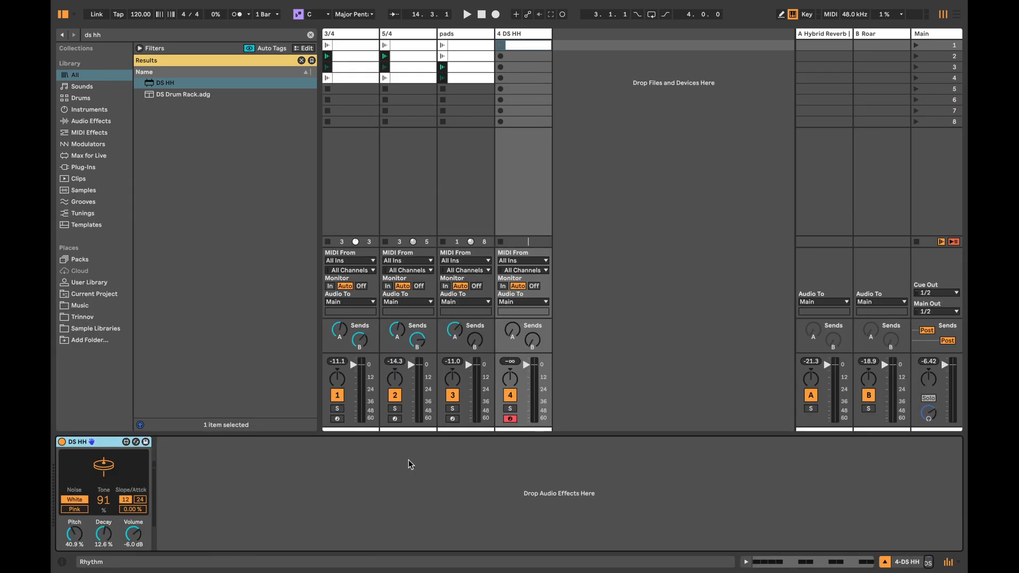
drag(133, 533, 133, 549)
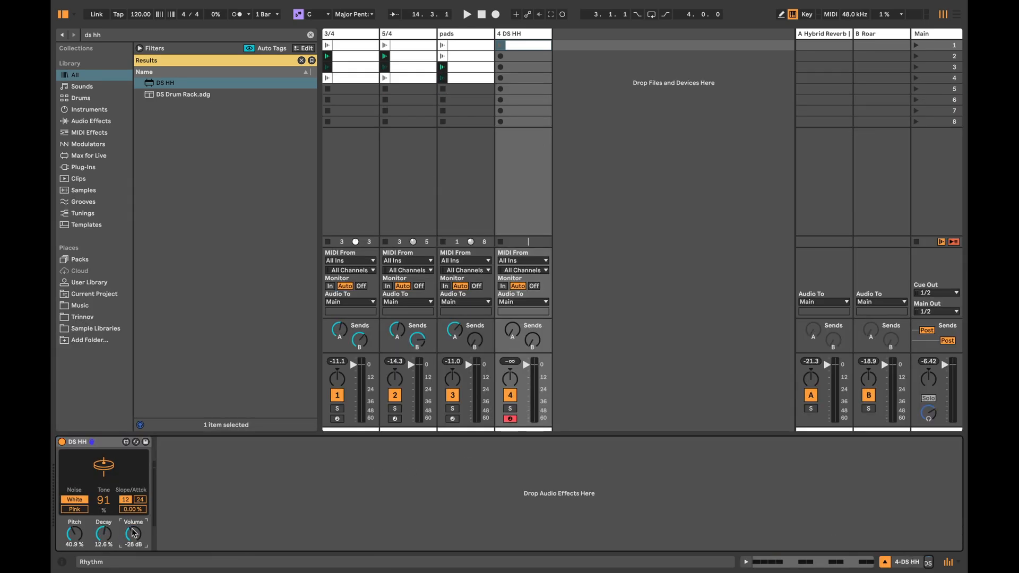
key(space)
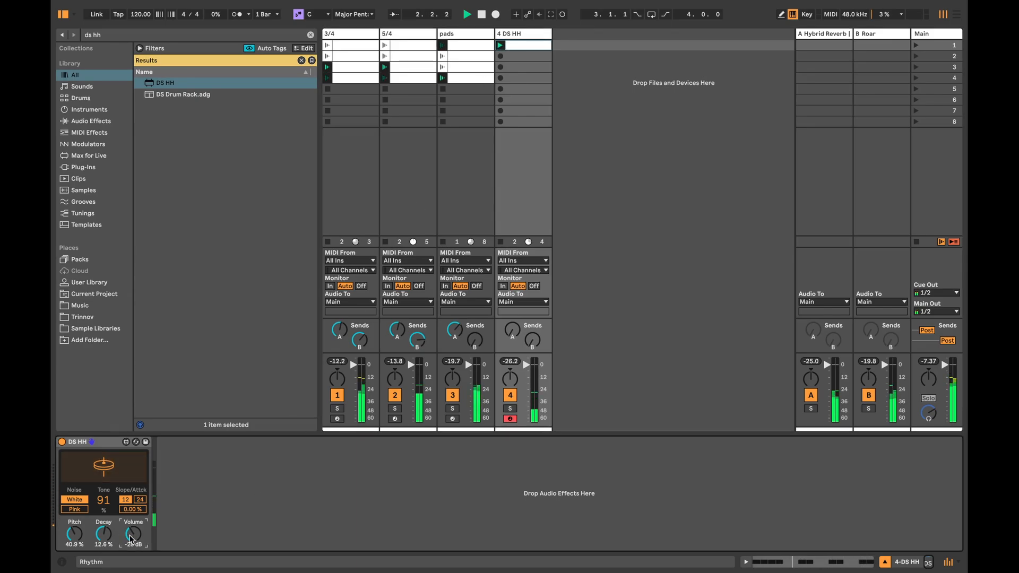
Step: Ramp the hi-hat clip's note velocities from 1 to 100 and audition the clip
double_click(536, 44)
scroll(475, 285, down, 4)
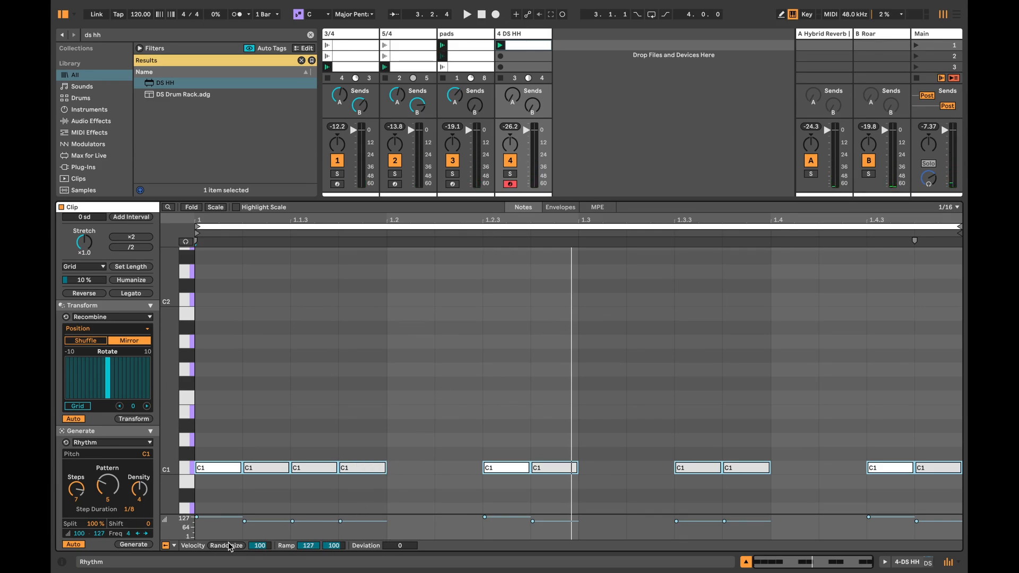
drag(309, 545, 308, 572)
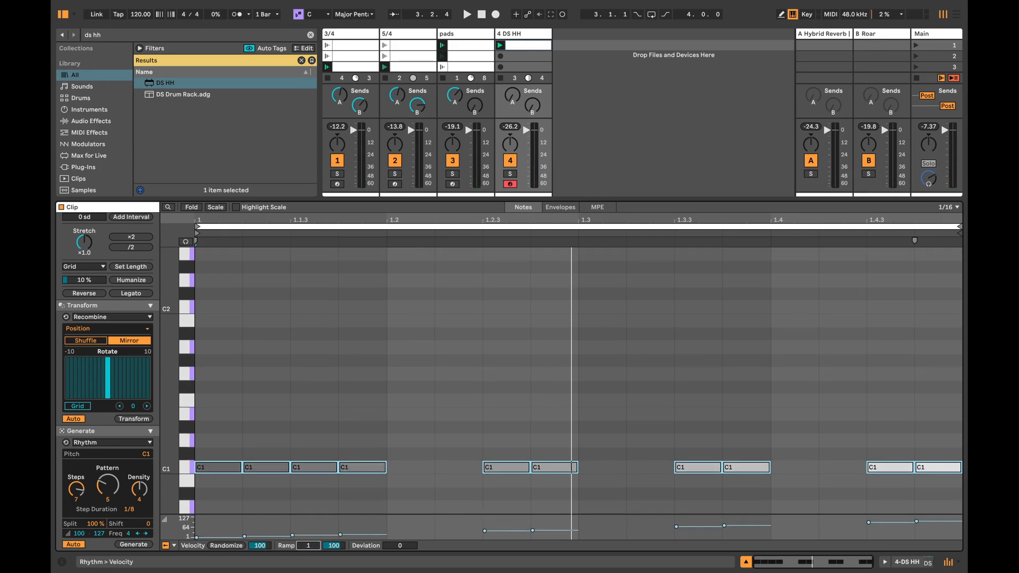
click(501, 44)
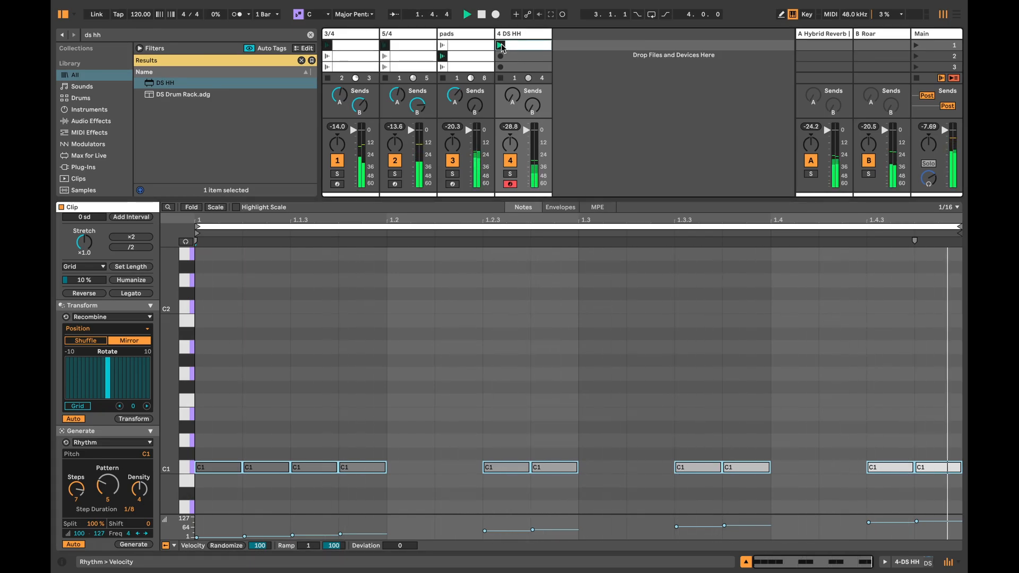
key(space)
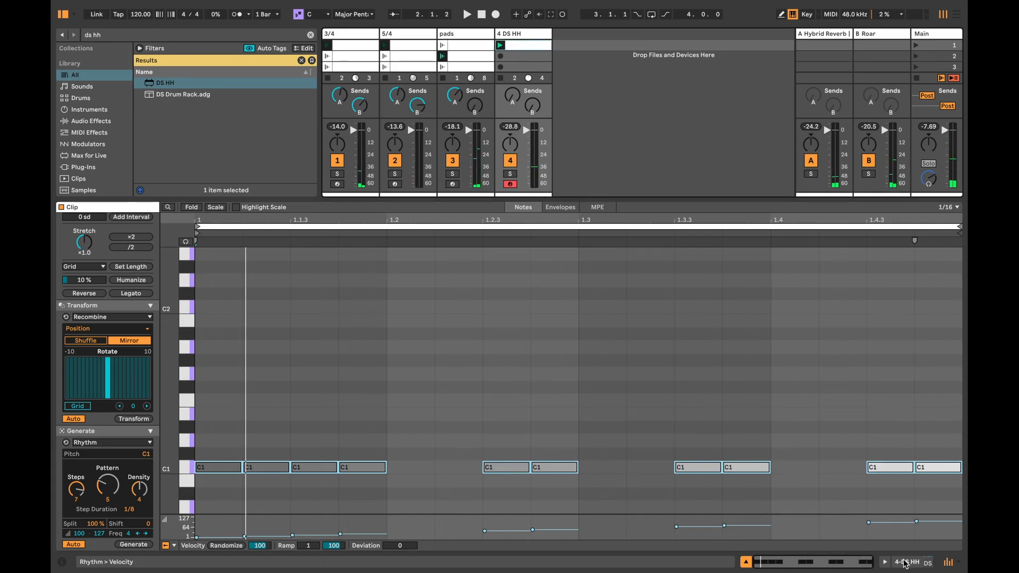
Step: Search the browser for "exp" and add Expression Control before the DS HH instrument
click(905, 564)
key(super+f)
text(d)
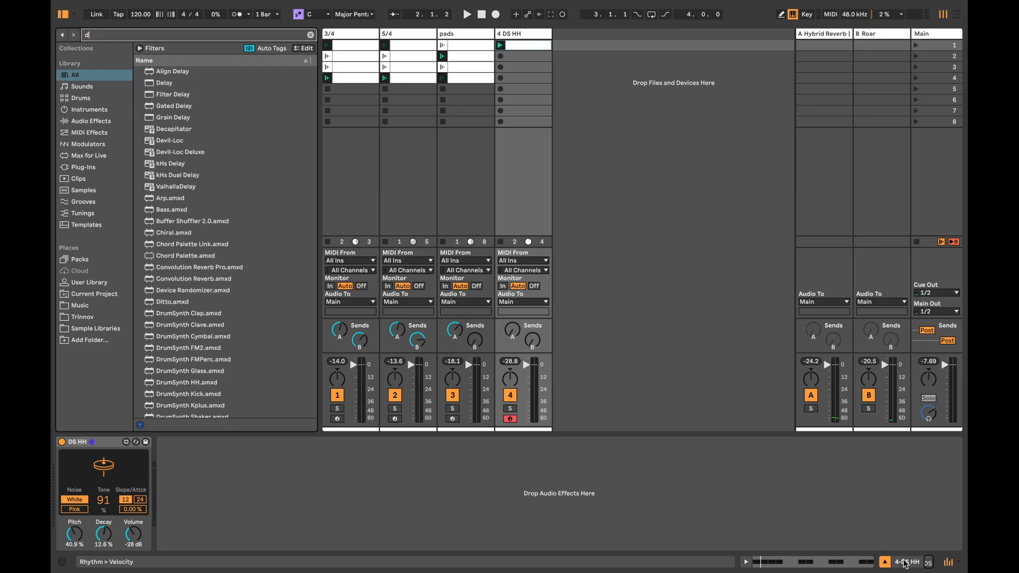
key(BackSpace)
text(exp)
key(Down)
key(Return)
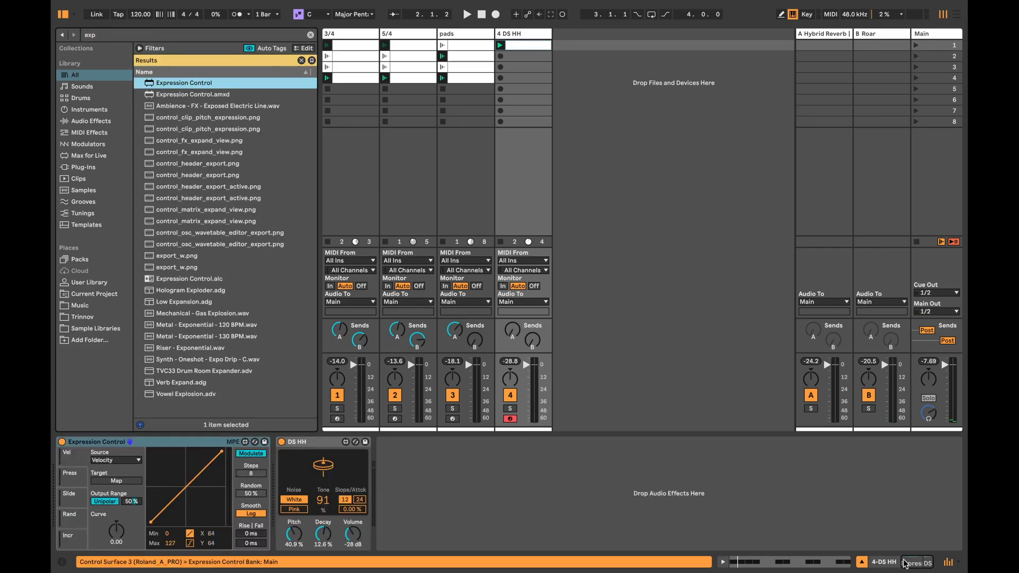
Step: Map Expression Control's Velocity source to the DS HH Decay and play back the result
click(104, 481)
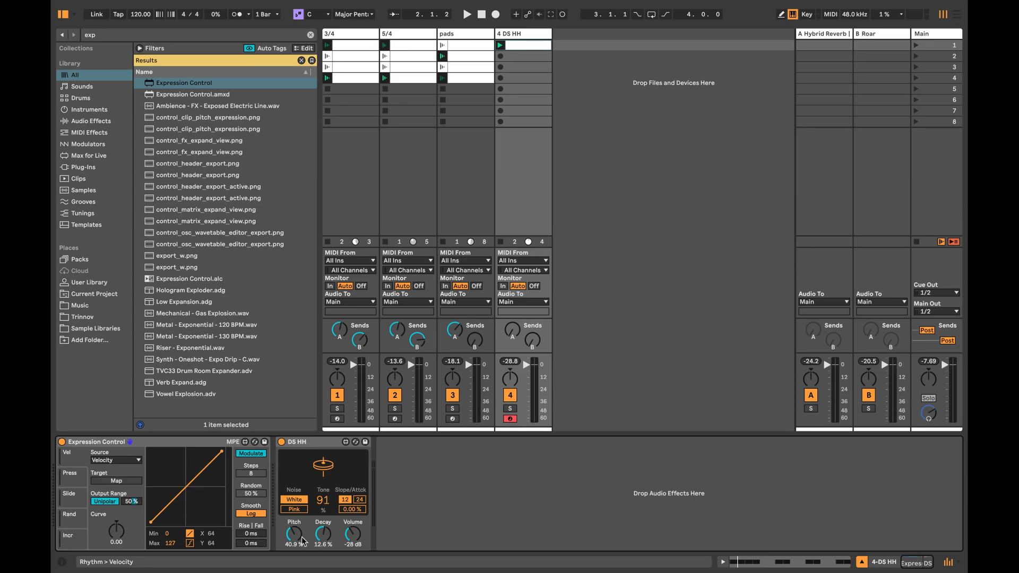
click(321, 535)
key(space)
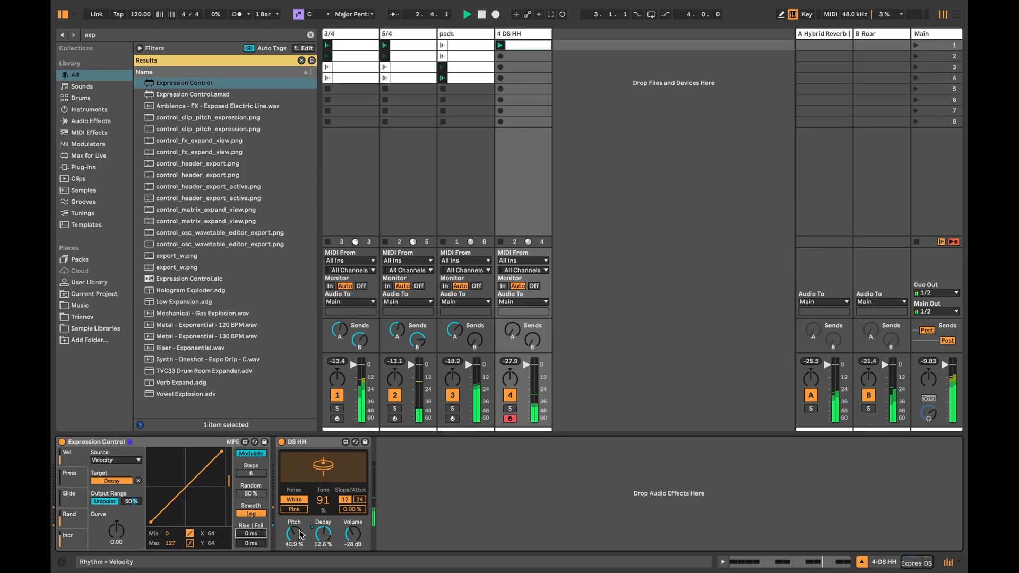
Step: In the hi-hat track's second-slot copy of the clip, mirror and shuffle the note velocities with the Recombine transformation
double_click(523, 56)
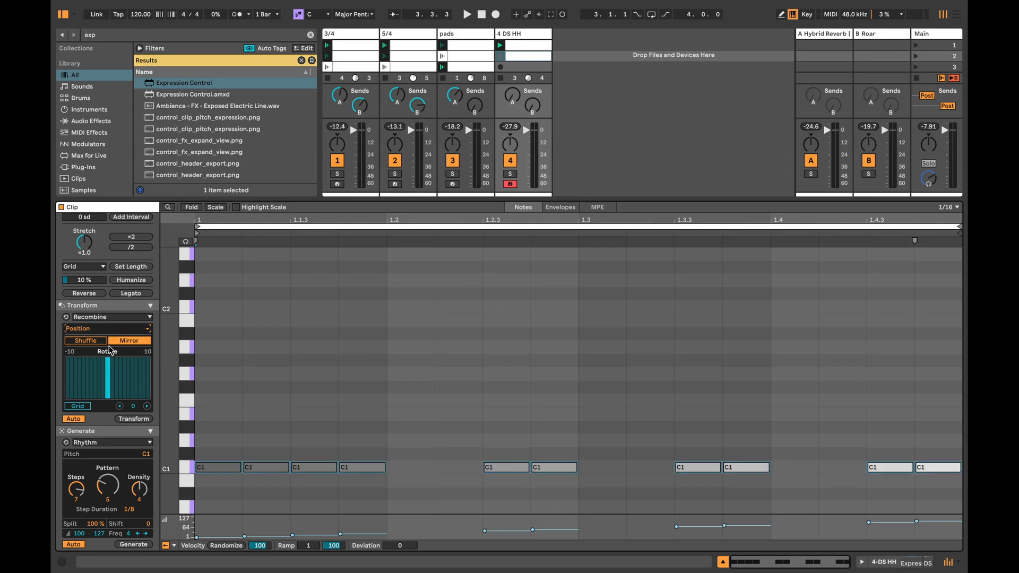
click(93, 363)
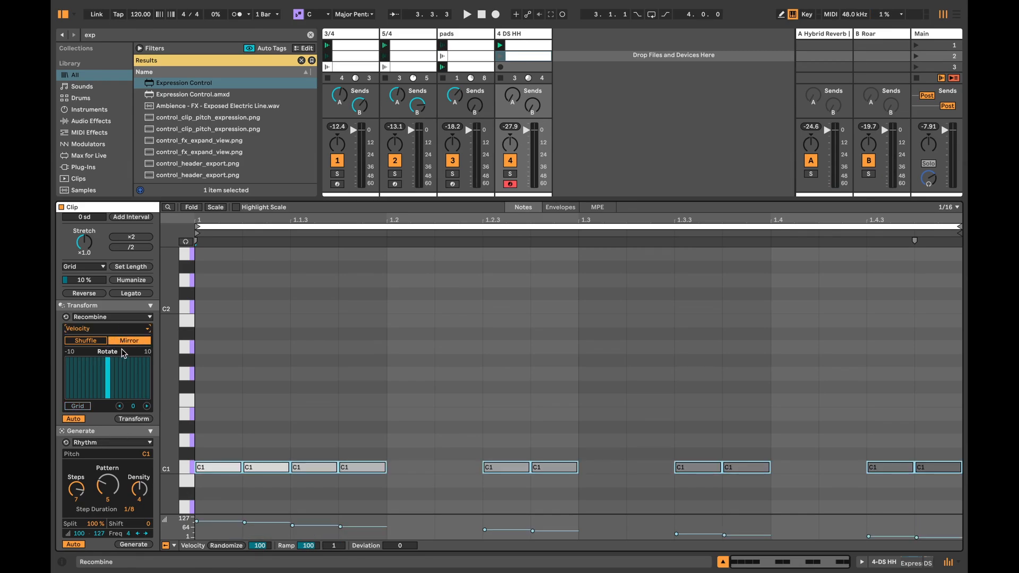
click(101, 342)
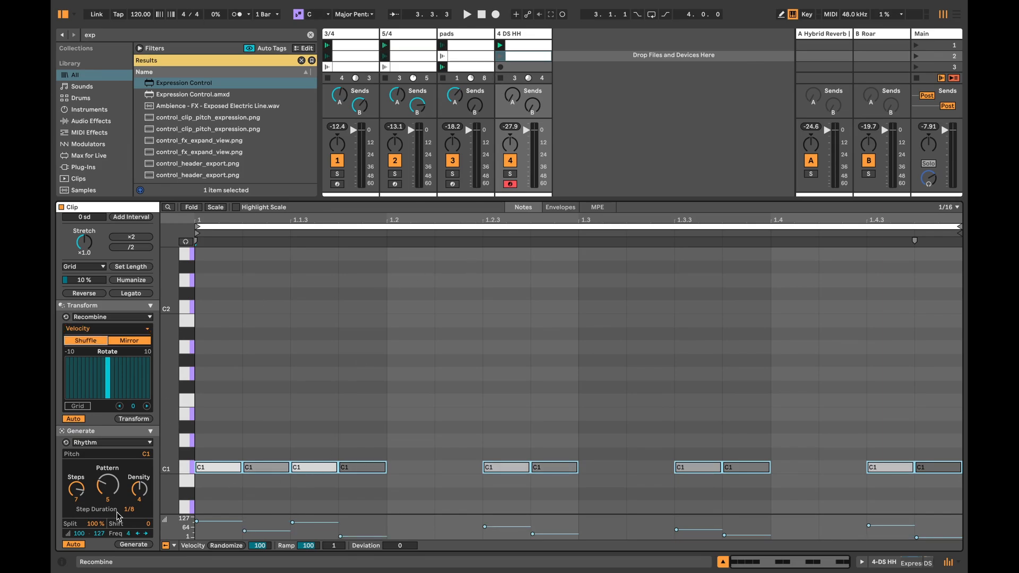
Step: Try another pattern of the Rhythm generator in the second hi-hat clip and undo it
mouse_move(108, 484)
mouse_down()
mouse_move(108, 468)
mouse_move(119, 497)
mouse_up()
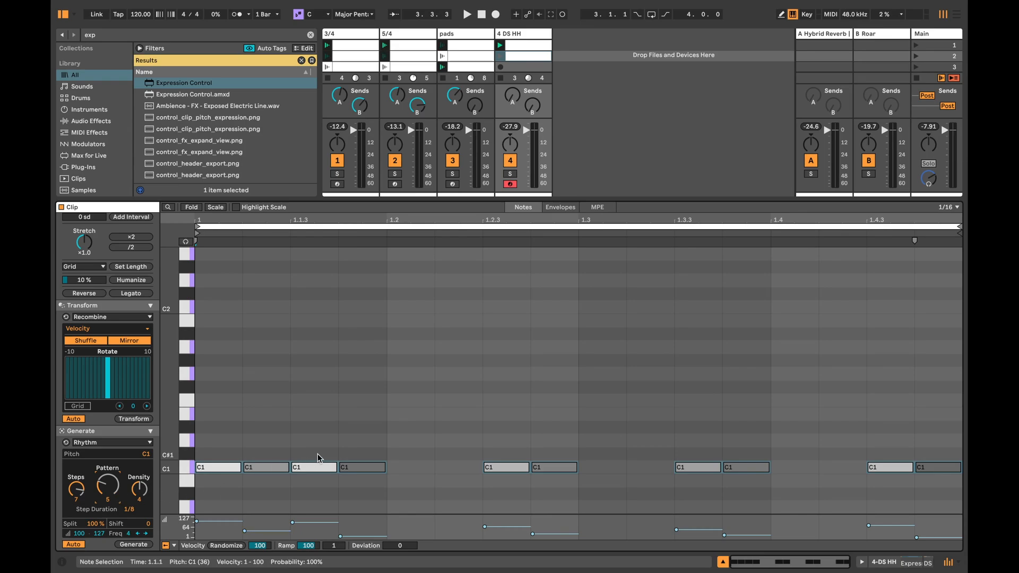
click(390, 391)
drag(99, 489, 99, 495)
key(super+z)
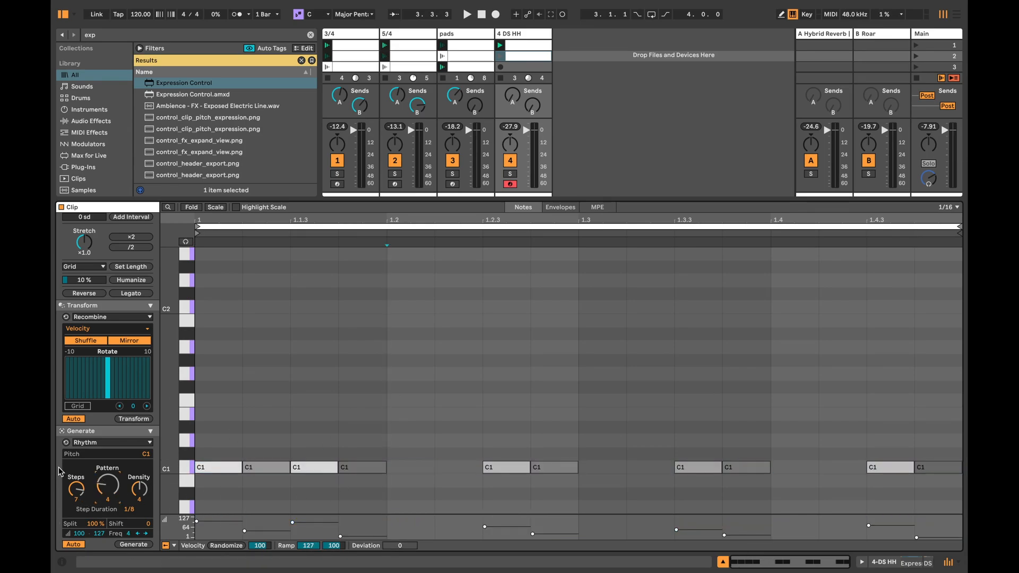
Step: During playback, recombine all C1 notes of the second hi-hat clip by Position, rotating them by -4 and shuffling them
key(space)
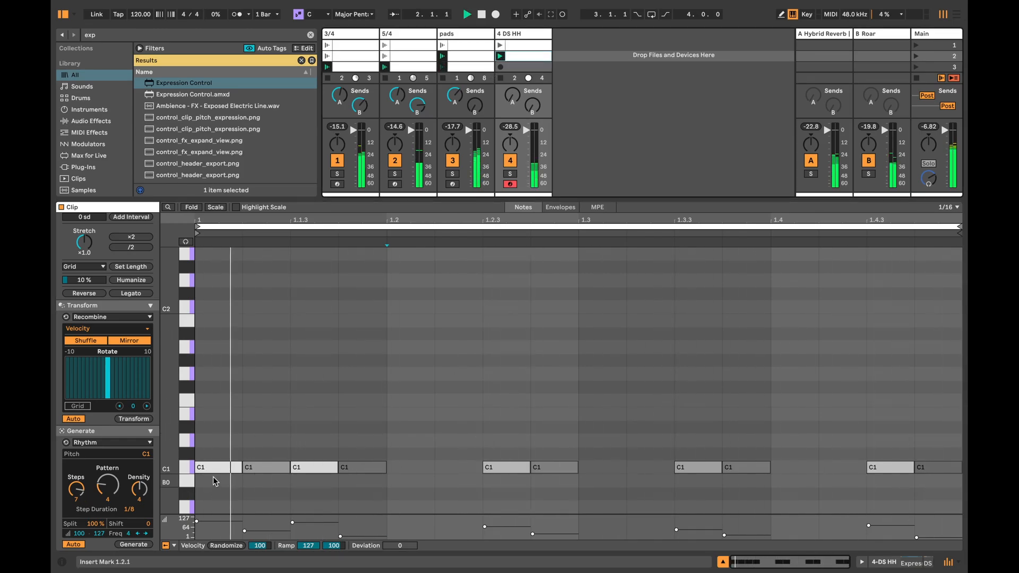
click(187, 467)
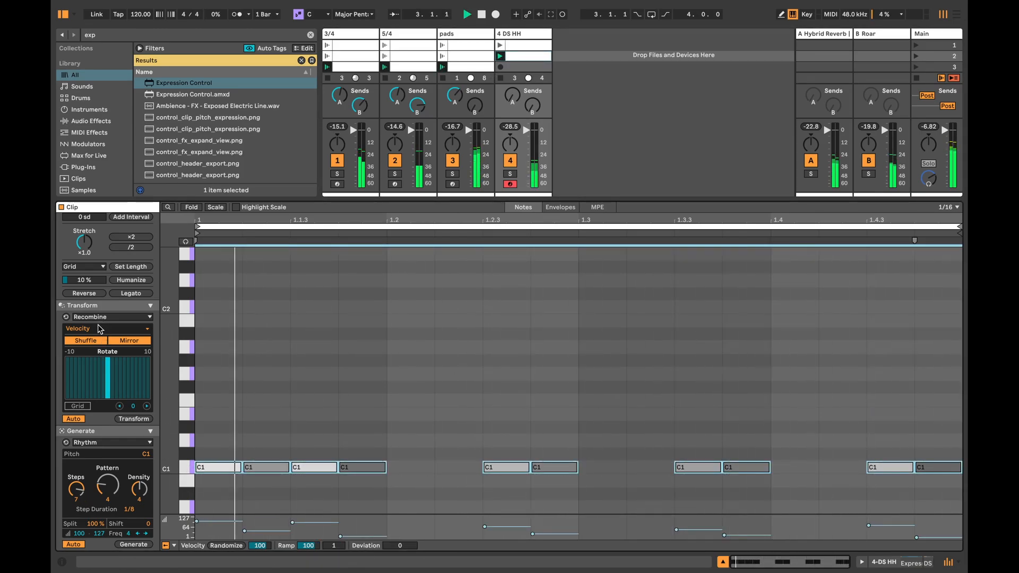
click(98, 330)
click(97, 345)
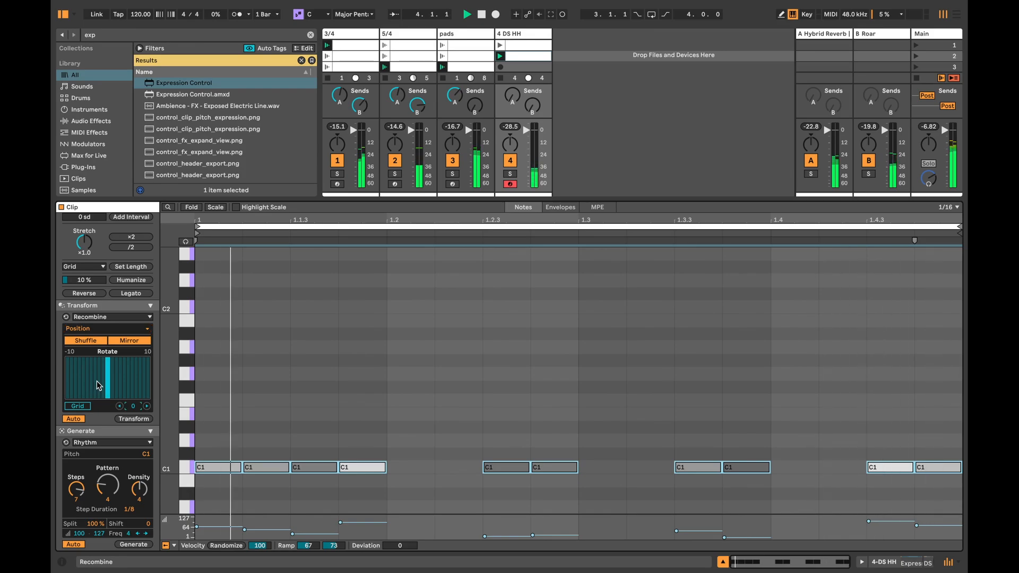
click(94, 389)
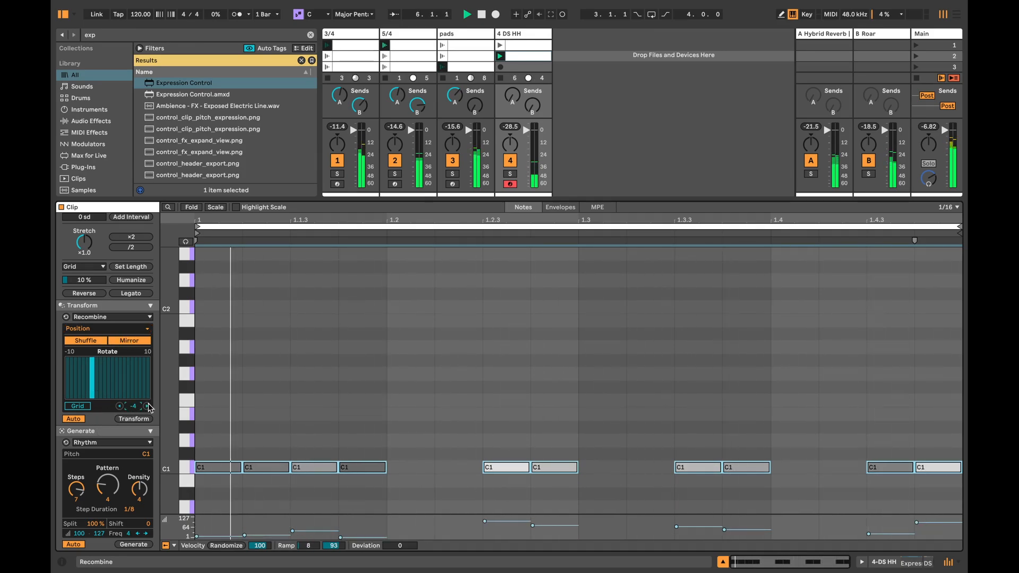
click(101, 341)
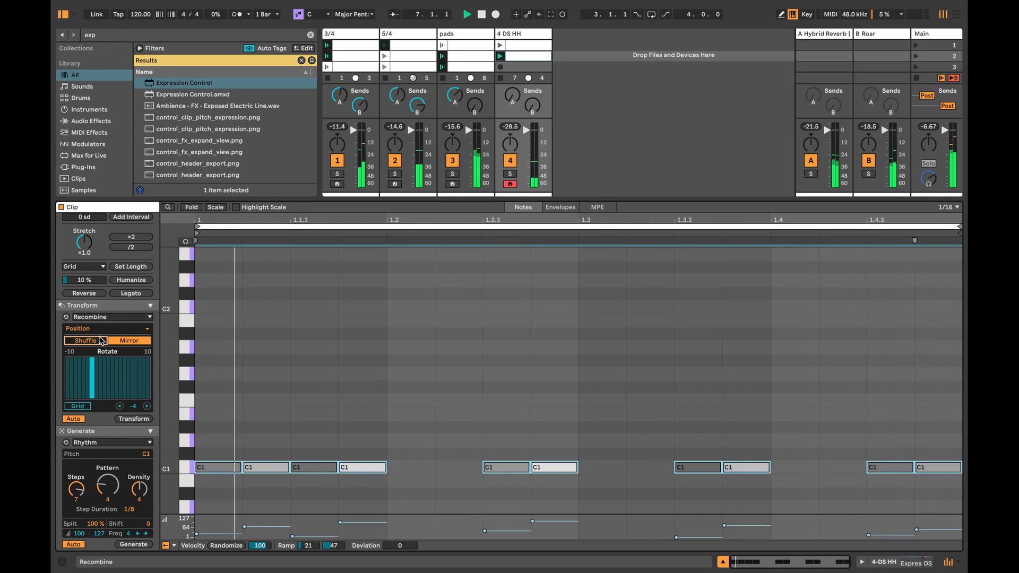
Step: Copy two adjacent C1 notes into the gap at beat 1.2 of the second hi-hat clip and audition the pattern
click(305, 422)
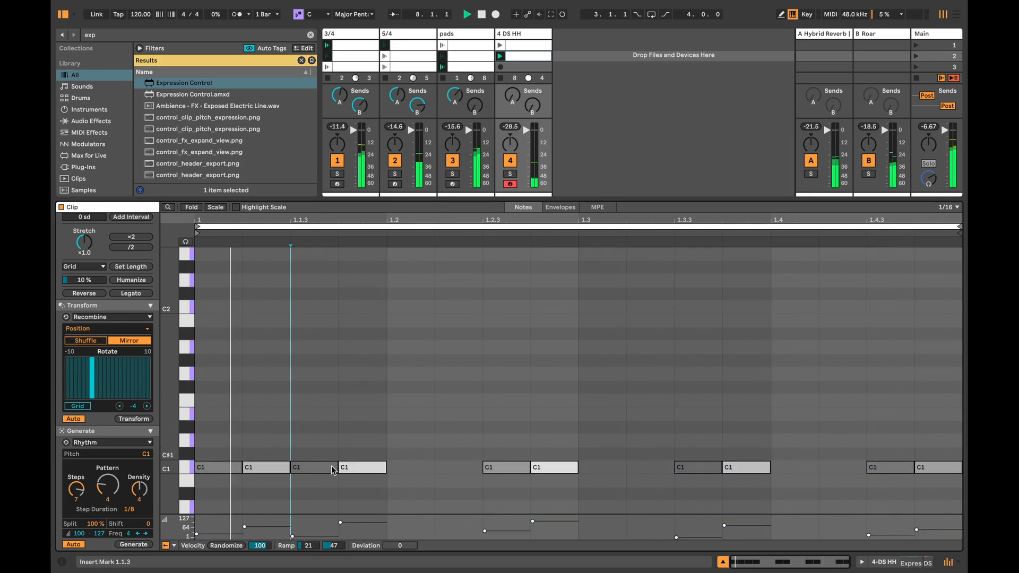
drag(317, 442, 363, 479)
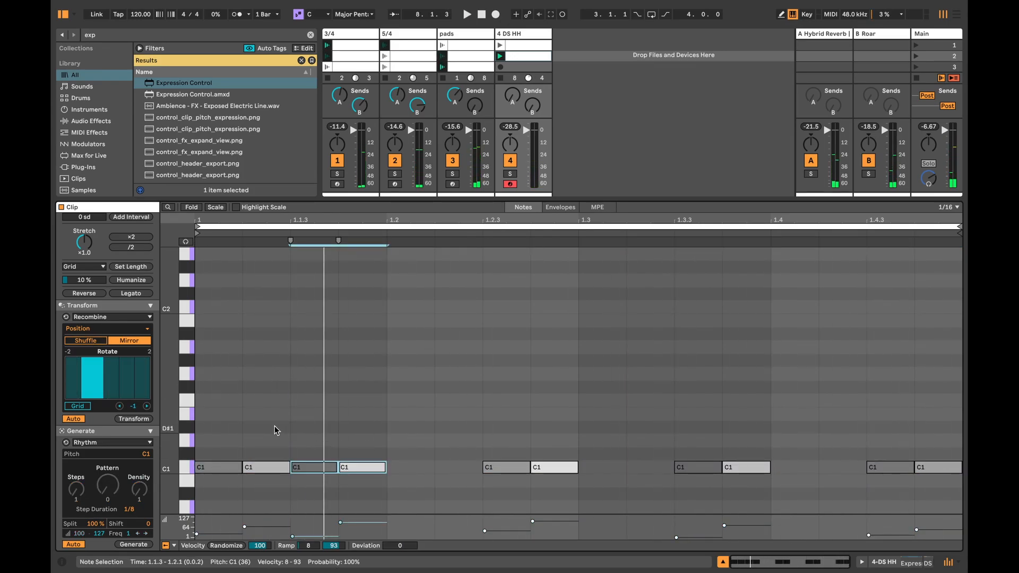
drag(273, 428, 427, 470)
key(space)
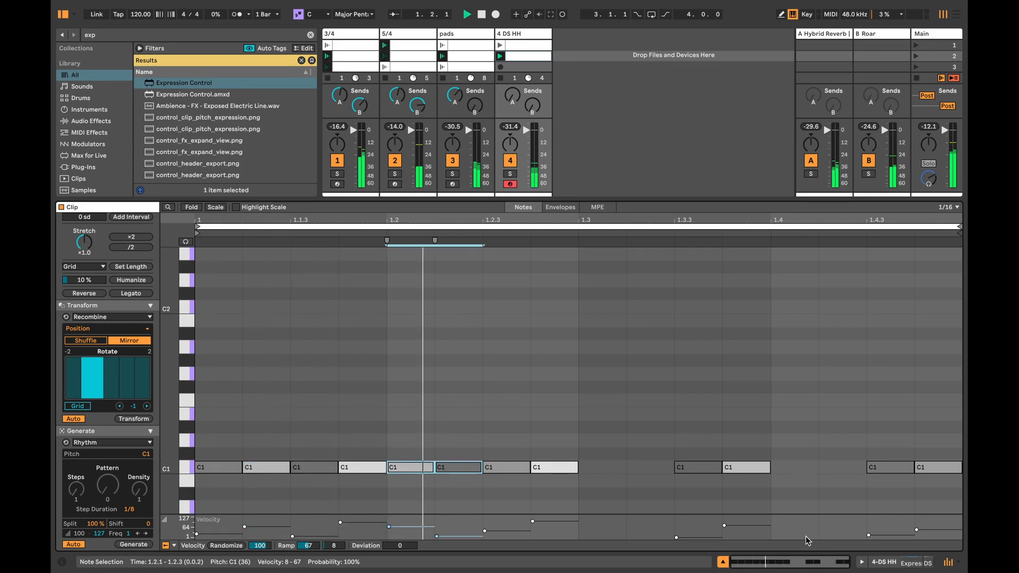
key(space)
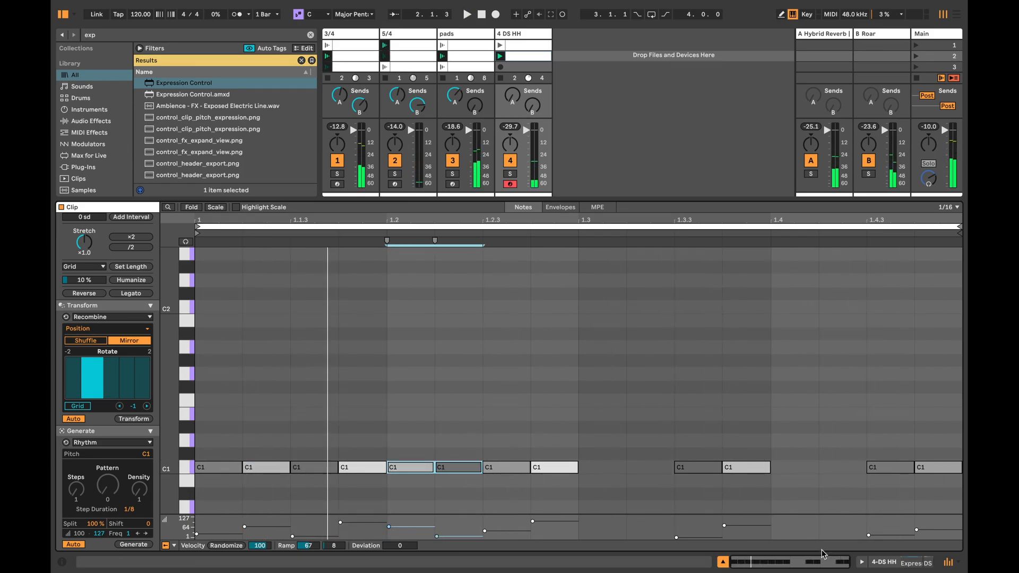
Step: Enable a linked Next follow action for both hi-hat clips together
click(905, 563)
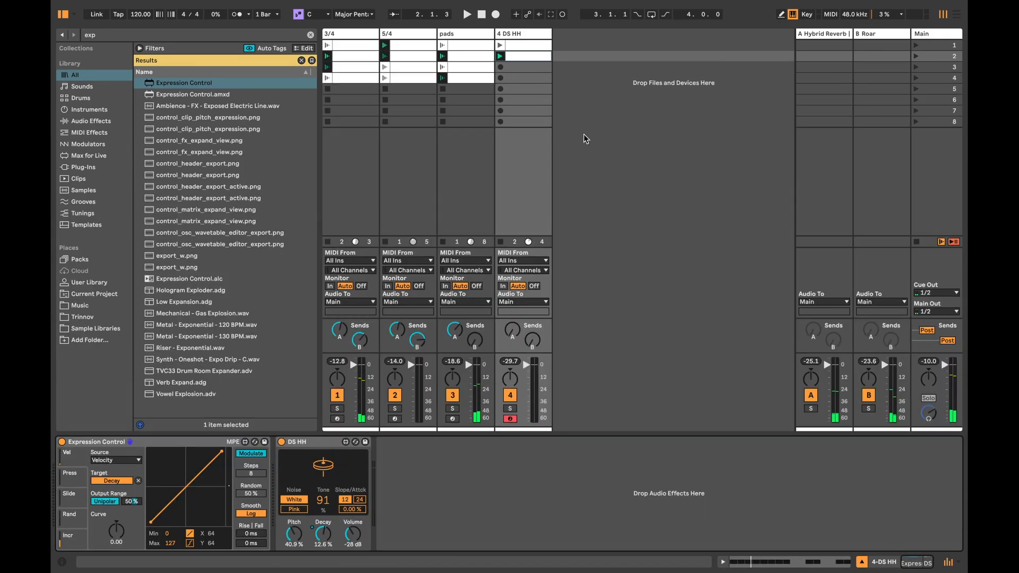
click(520, 44)
double_click(520, 44)
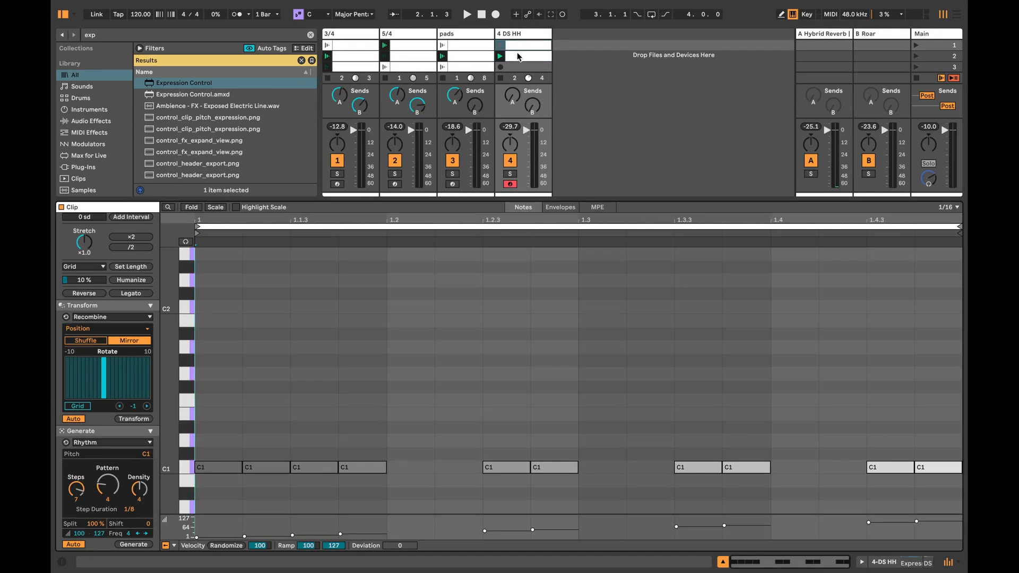
shift+click(518, 56)
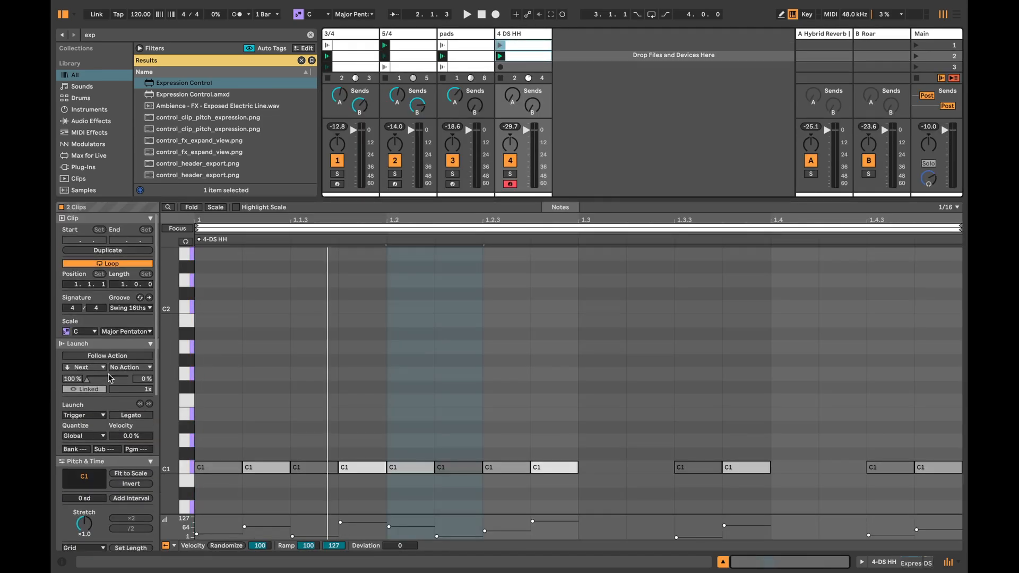
click(109, 355)
click(147, 390)
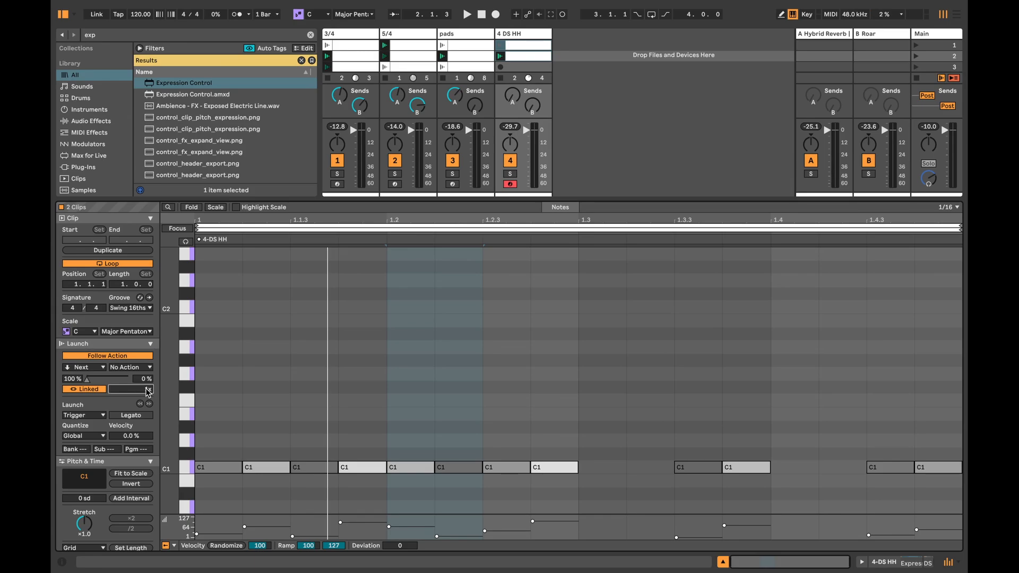
Step: Hide the clip view and rename the DS HH track as hh
click(723, 561)
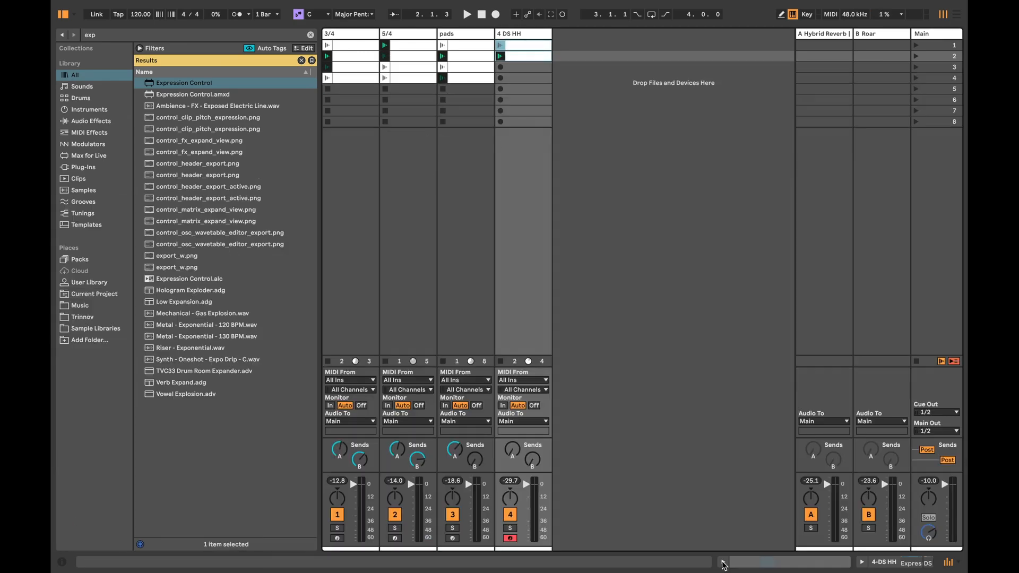
click(514, 34)
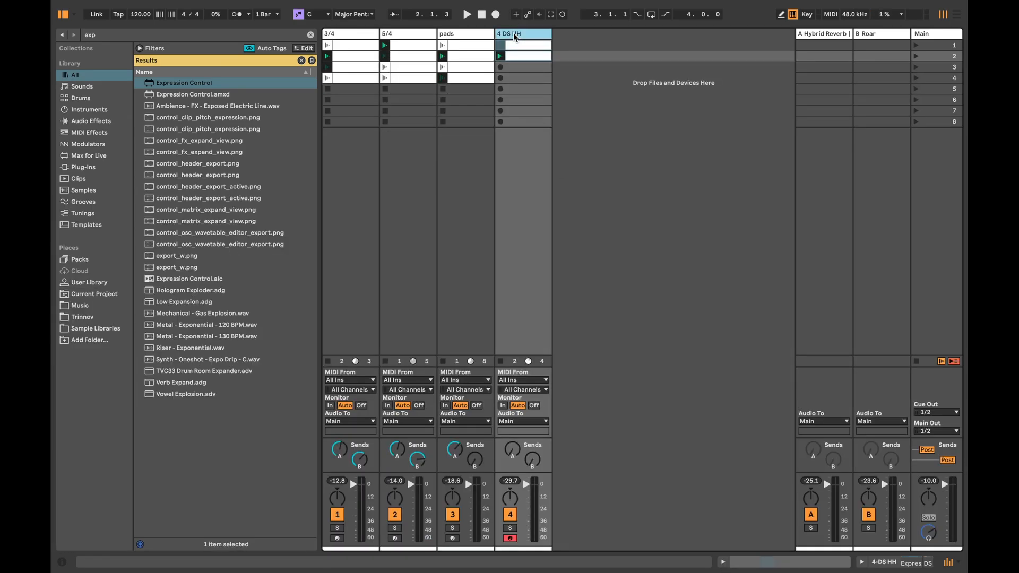
text(hh)
key(Return)
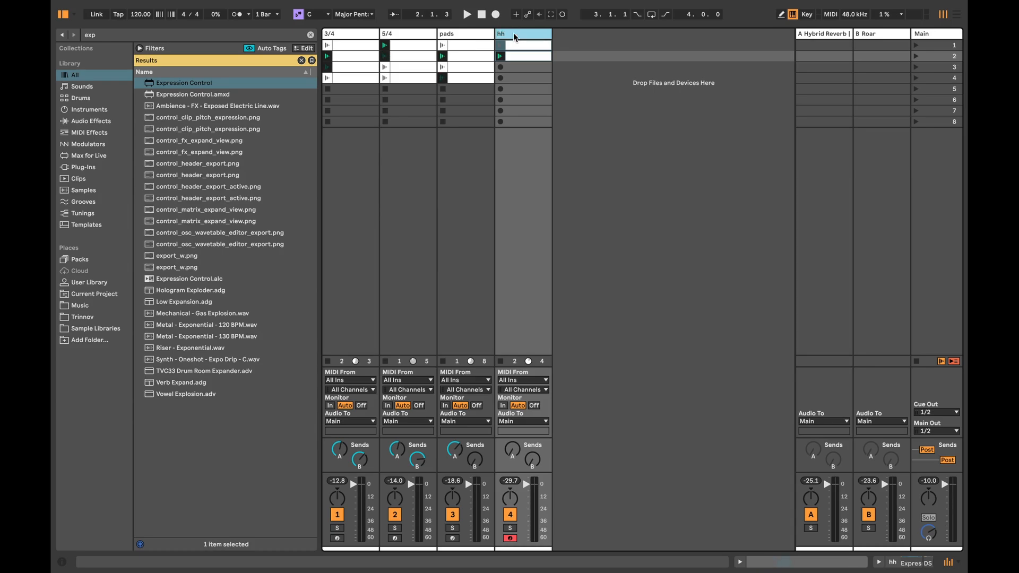
Step: Search the browser for "bassic" and add the Bassic.adv preset as a new track after the hh track
key(ctrl+f)
text(bassi)
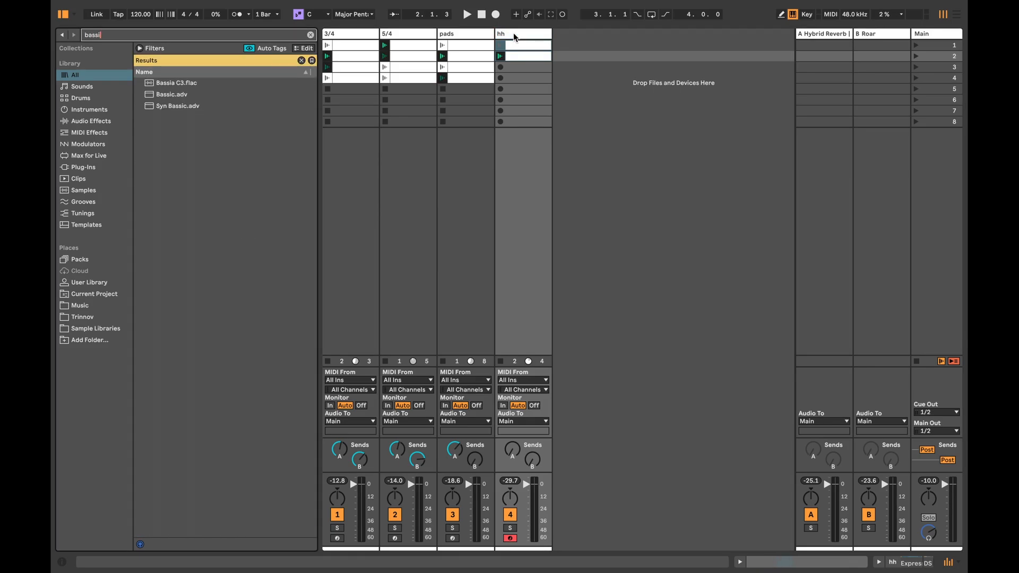
text(c)
double_click(164, 83)
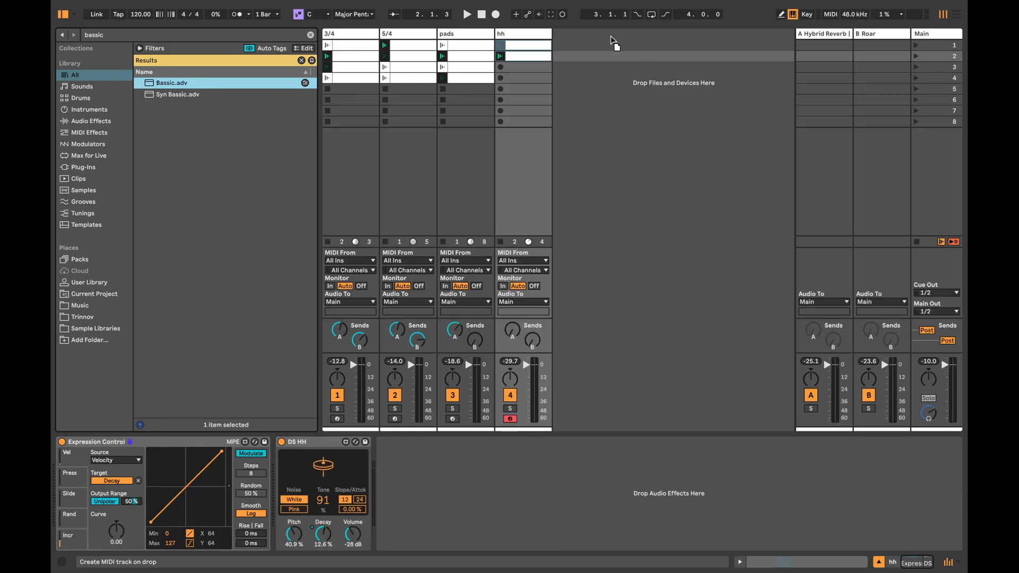
click(593, 34)
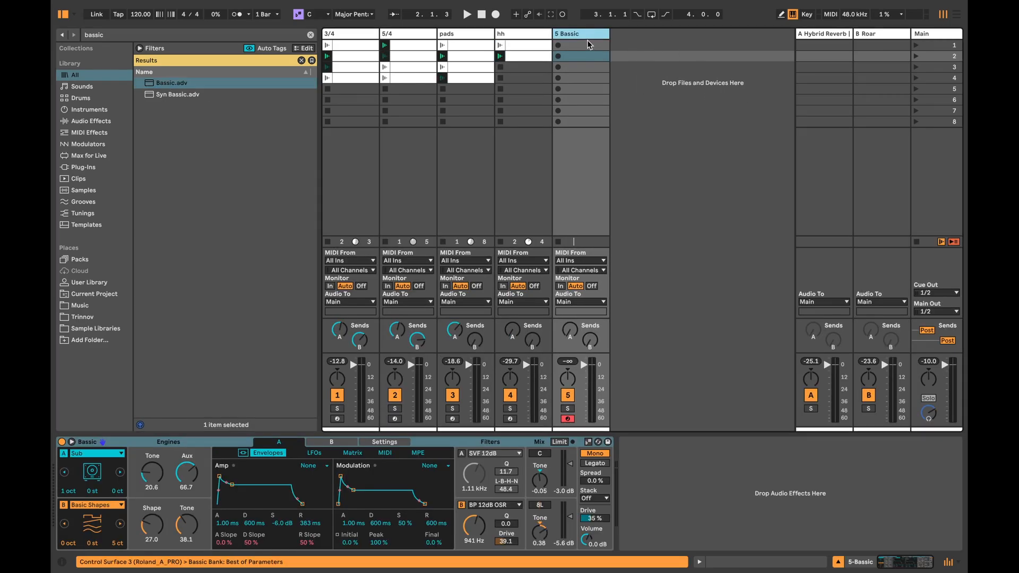
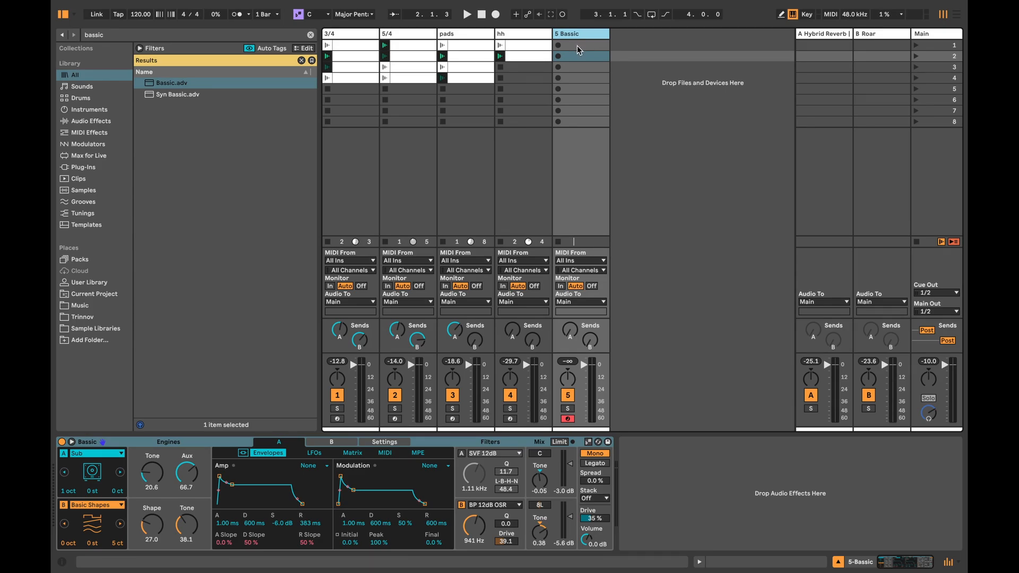
Step: Lower the Bassic synth's Volume to -7.4 dB and create an empty clip in the track's first slot
click(578, 46)
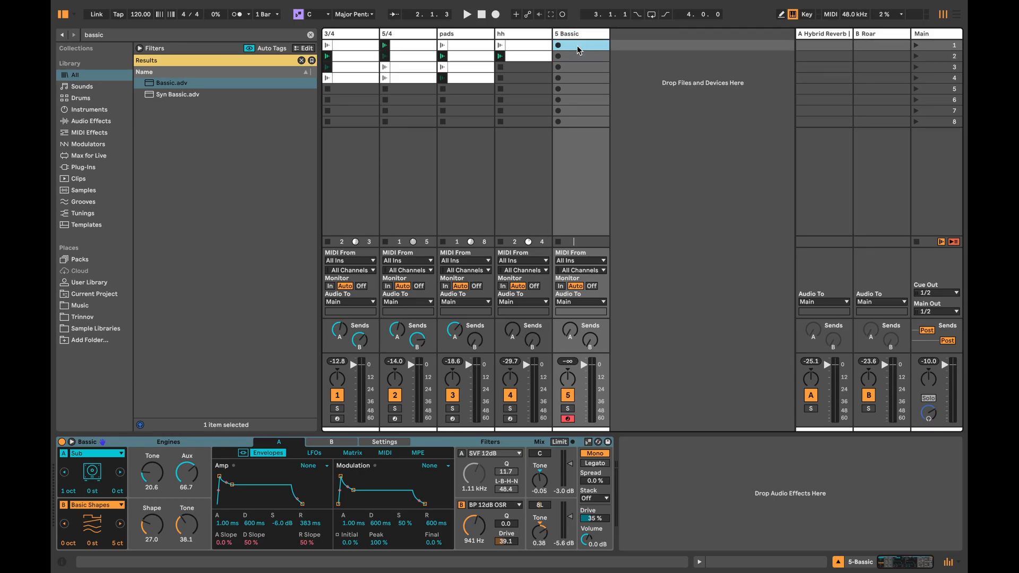
drag(588, 537, 588, 542)
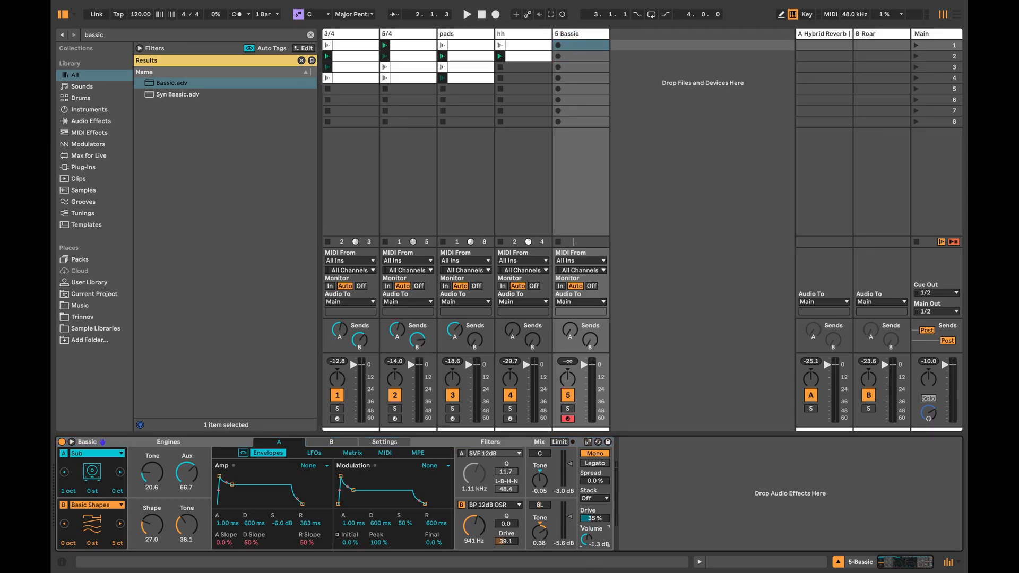
double_click(585, 46)
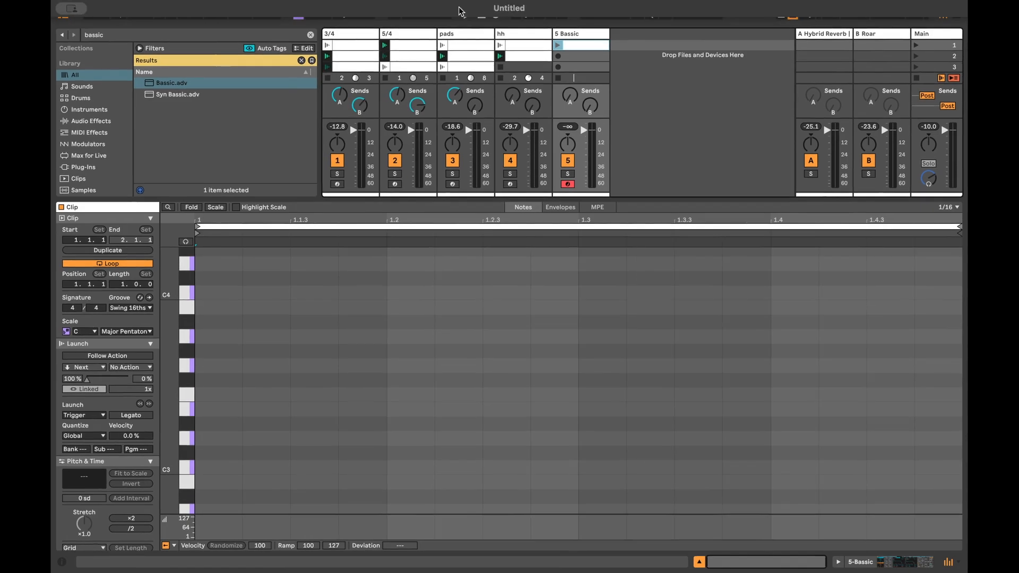
Step: Compare the clip contents and settings of the 3/4, 5/4, pads and hh tracks, ending on the Bassic track
click(357, 32)
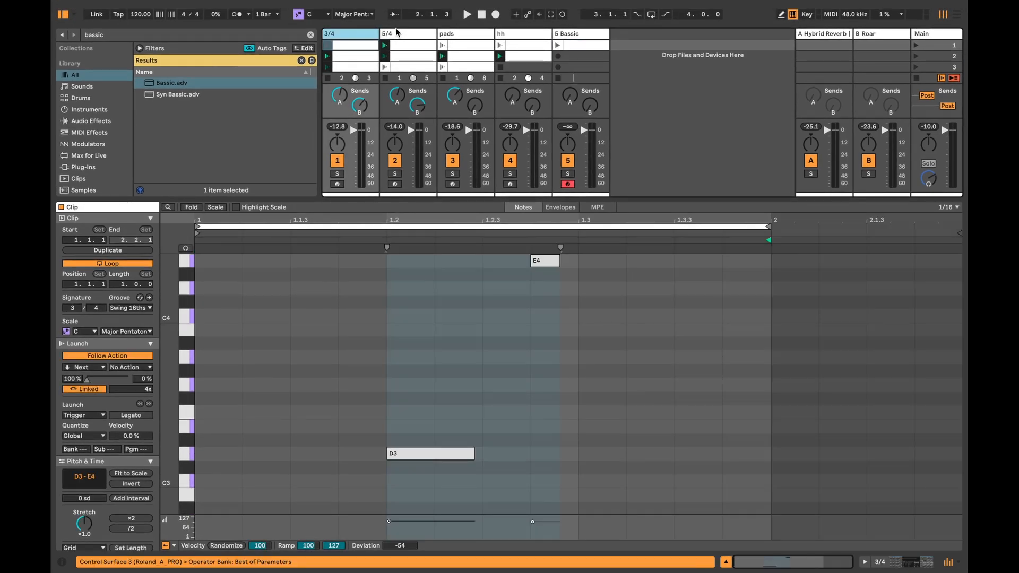
click(397, 33)
click(354, 33)
click(402, 34)
click(348, 34)
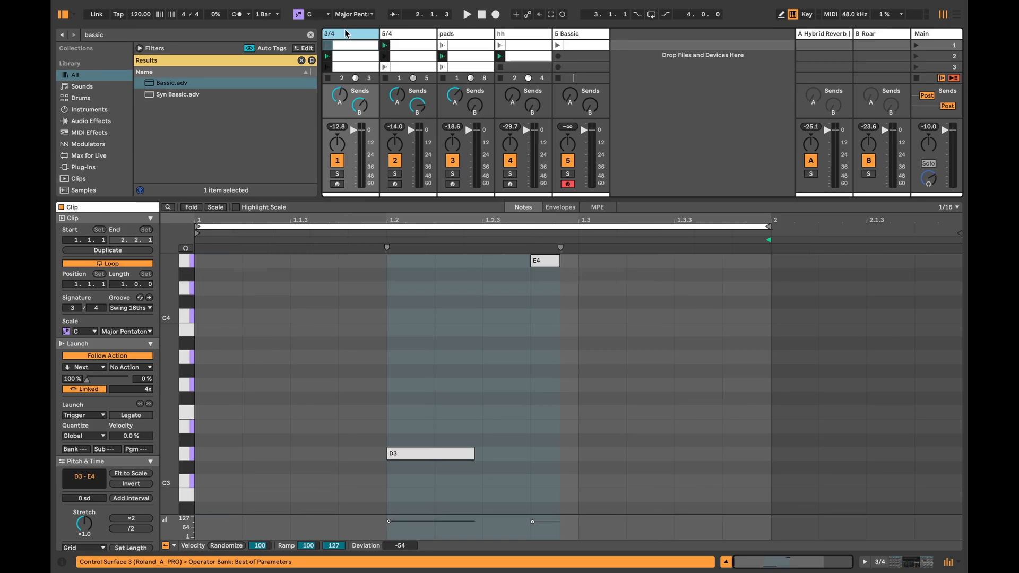
click(402, 35)
click(451, 33)
click(512, 35)
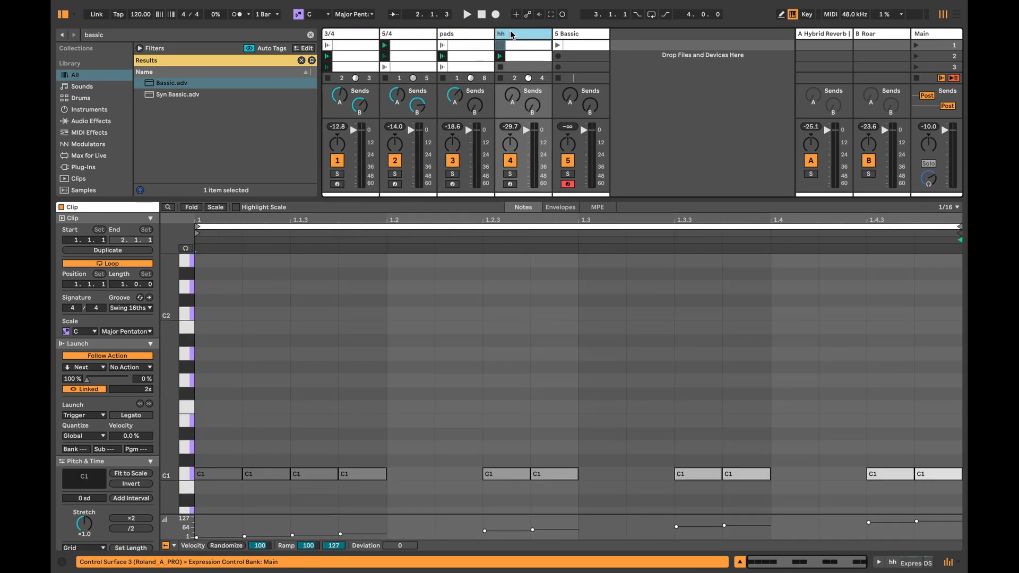
click(569, 35)
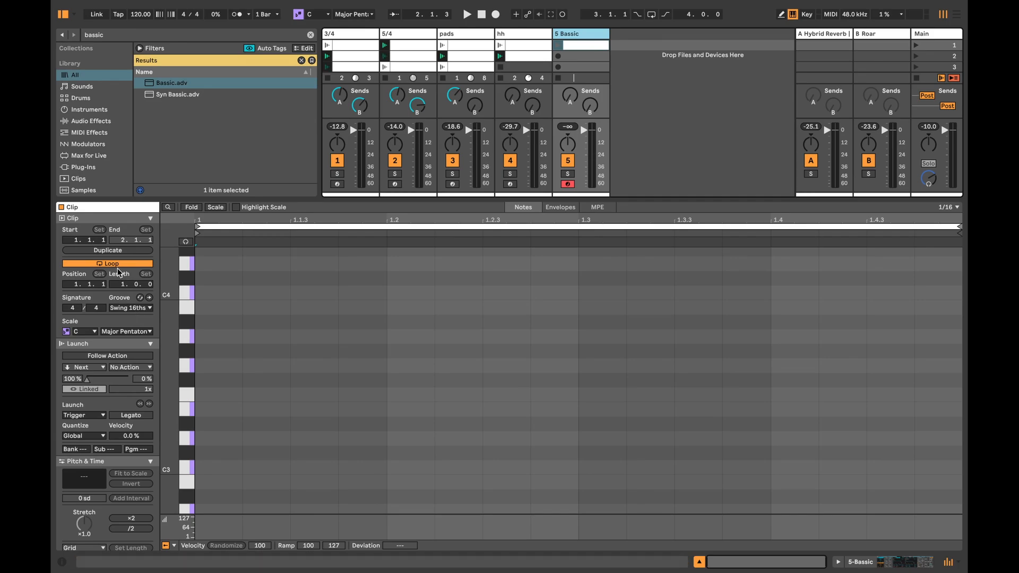
Step: Collapse the Launch settings and generate notes in the Bassic clip with the Seed generator at 18% density
click(150, 342)
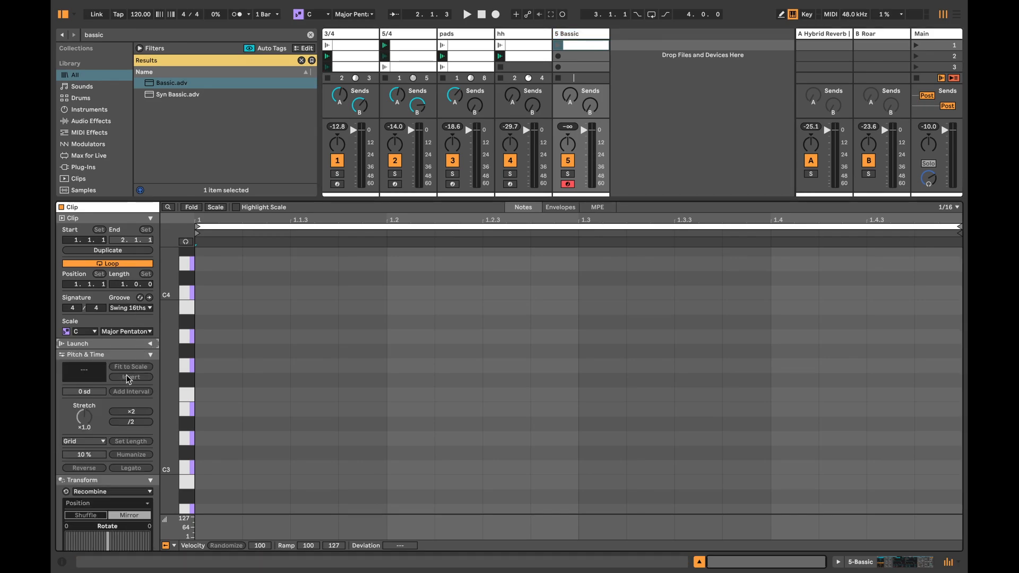
scroll(138, 414, down, 5)
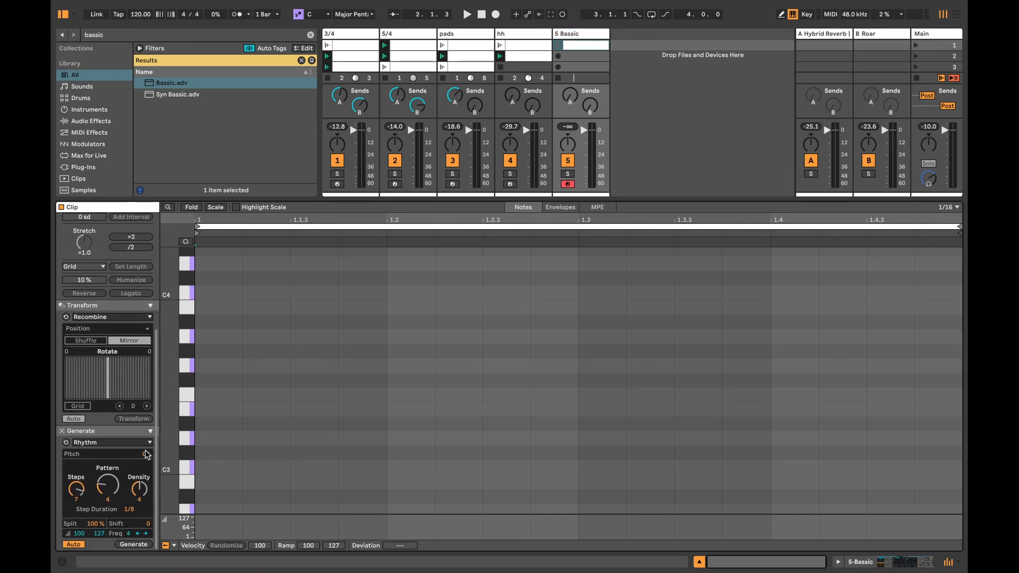
click(104, 458)
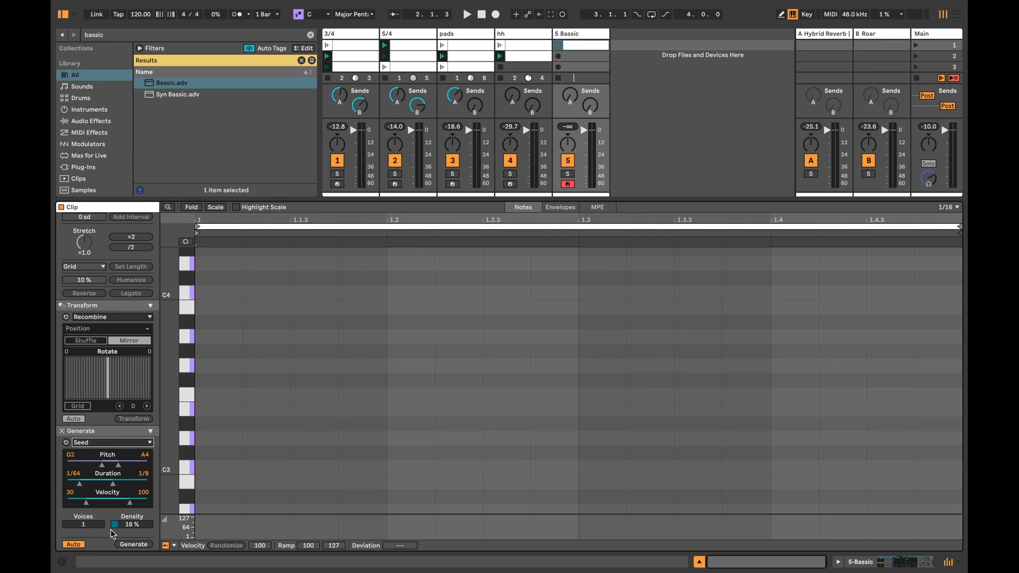
drag(111, 529, 110, 536)
scroll(306, 382, up, 3)
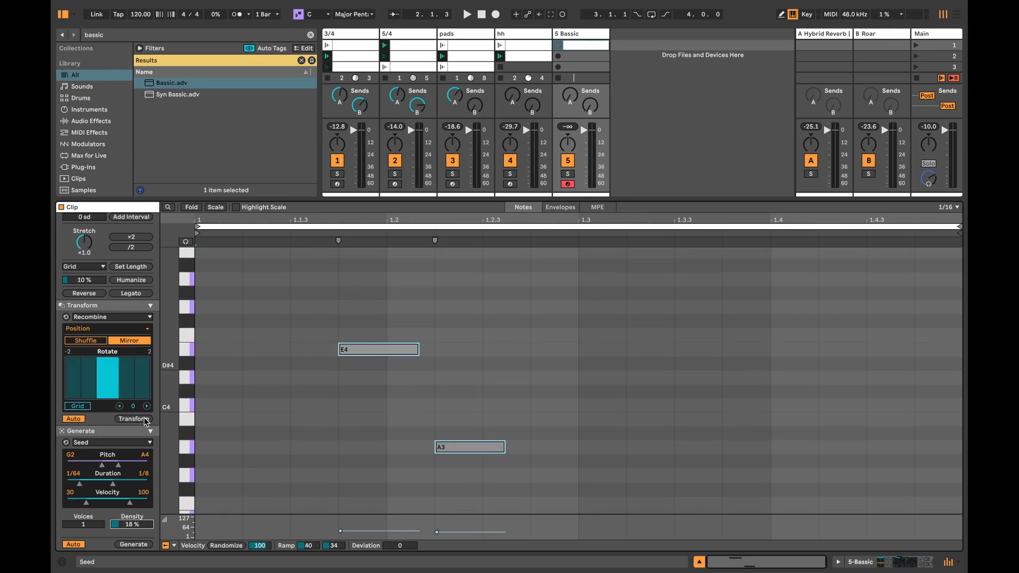
Step: Replace the generated notes with a new Seed pattern whose lowest pitch is D2 and audition the Bassic clip
drag(351, 286, 480, 476)
key(Delete)
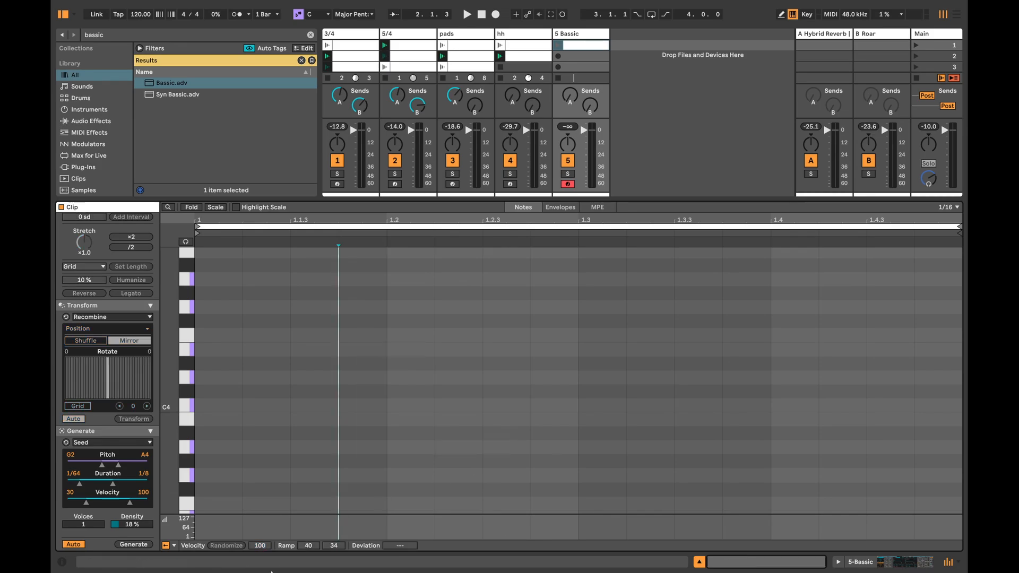
drag(69, 455, 69, 467)
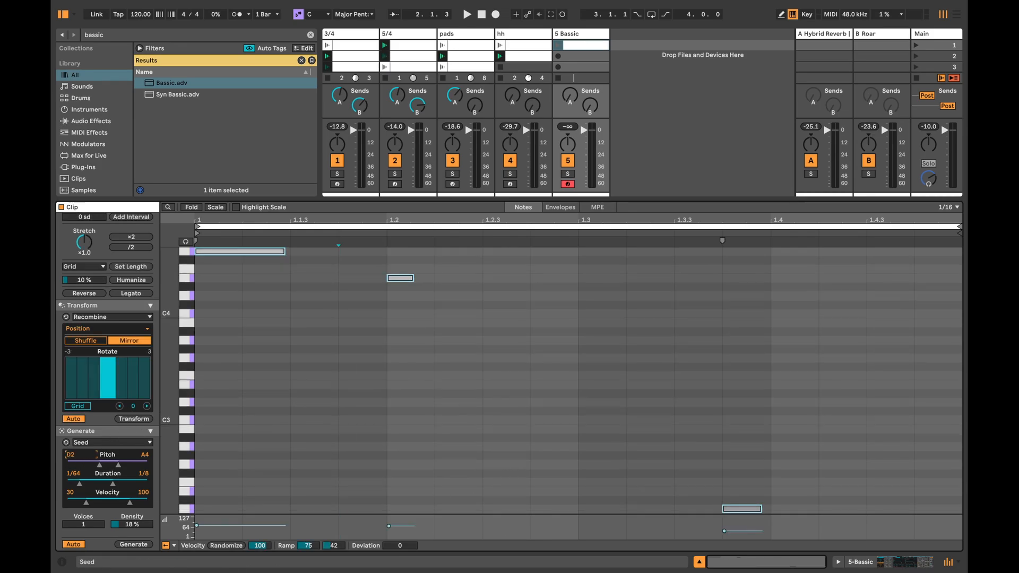
click(558, 47)
key(space)
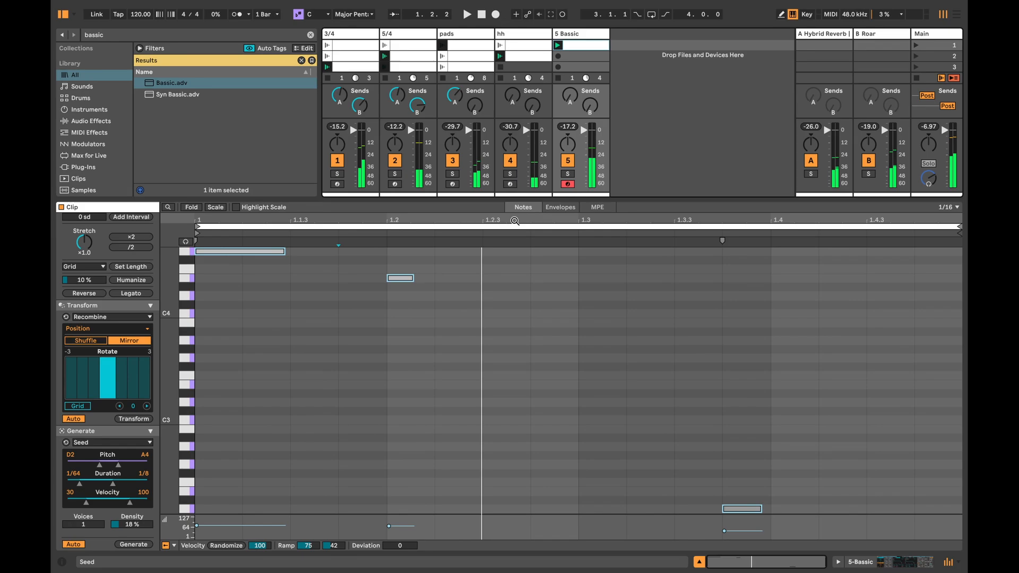
Step: Transpose all notes in the Bassic clip down three octaves and start playback
click(480, 441)
key(ctrl+a)
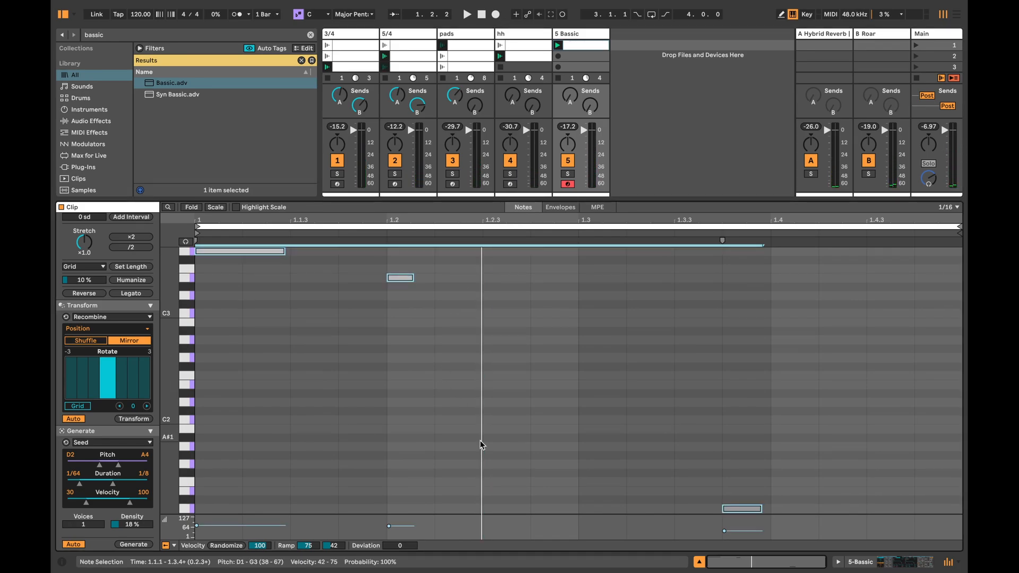
key(shift+Down)
key(shift+Down)
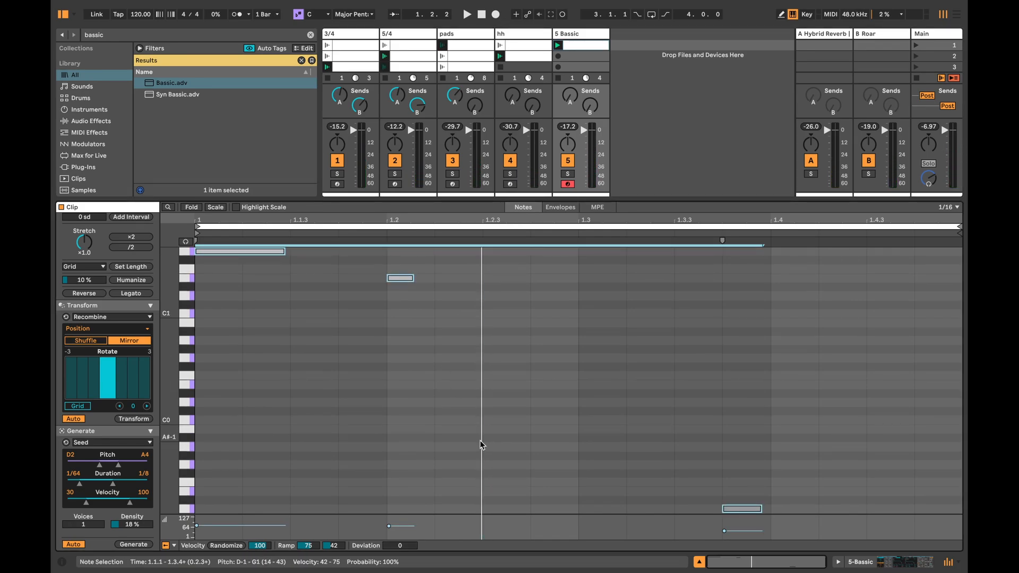
key(space)
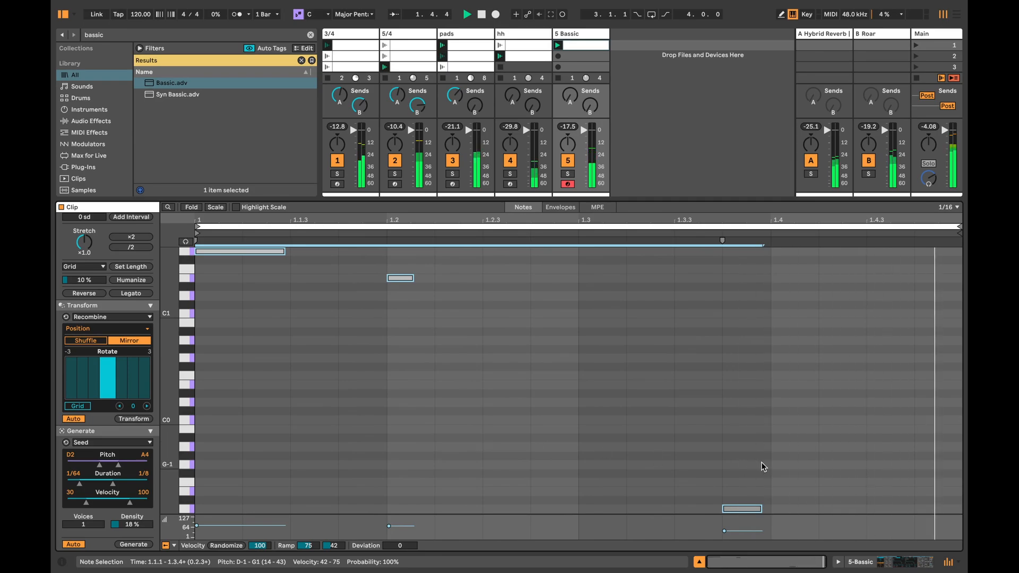
Step: Raise only the last note of the Bassic clip by two octaves to D1
click(743, 509)
key(shift+Up)
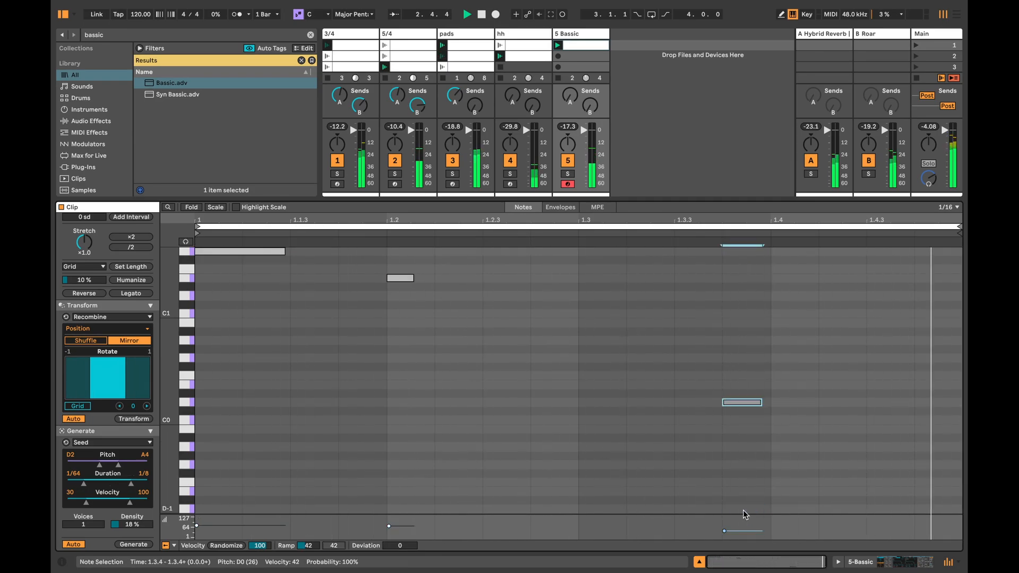
key(shift+Up)
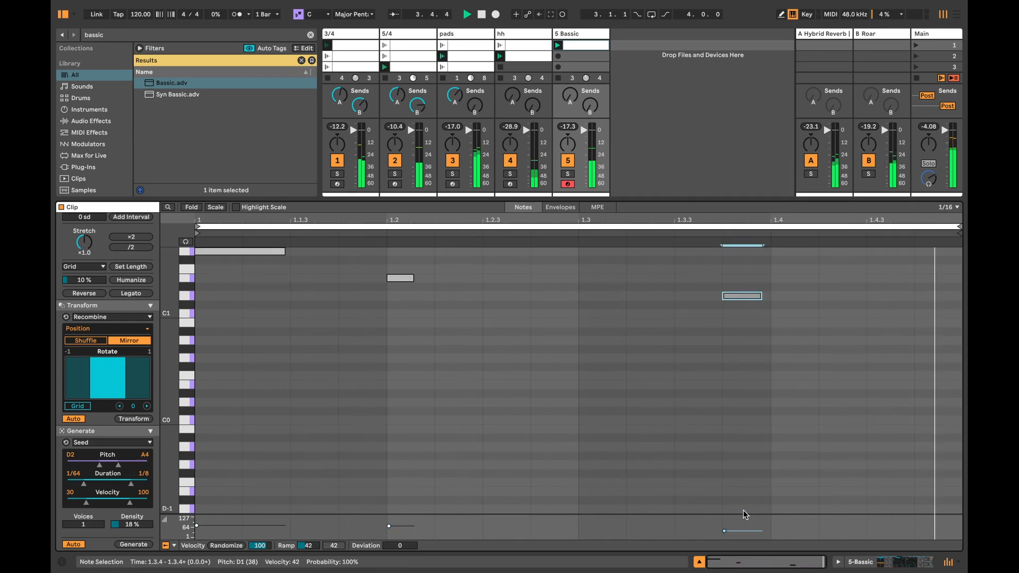
scroll(743, 510, up, 3)
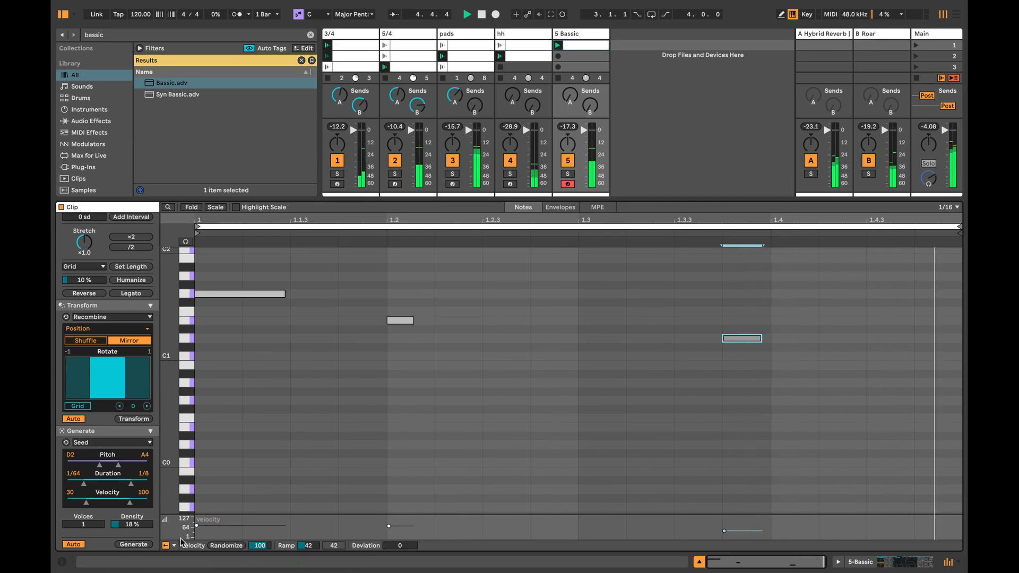
Step: Regenerate the last note's time range with Seed at 1.6% density and a pitch range of A-1 to E2
drag(139, 526, 139, 543)
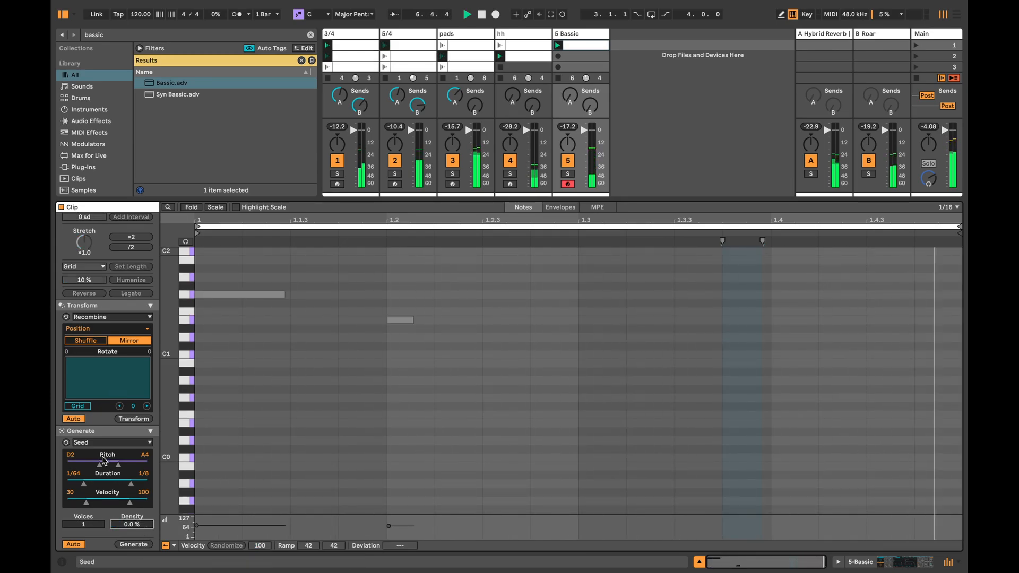
mouse_move(106, 463)
mouse_down()
mouse_move(82, 462)
mouse_move(92, 463)
mouse_up()
scroll(566, 336, up, 5)
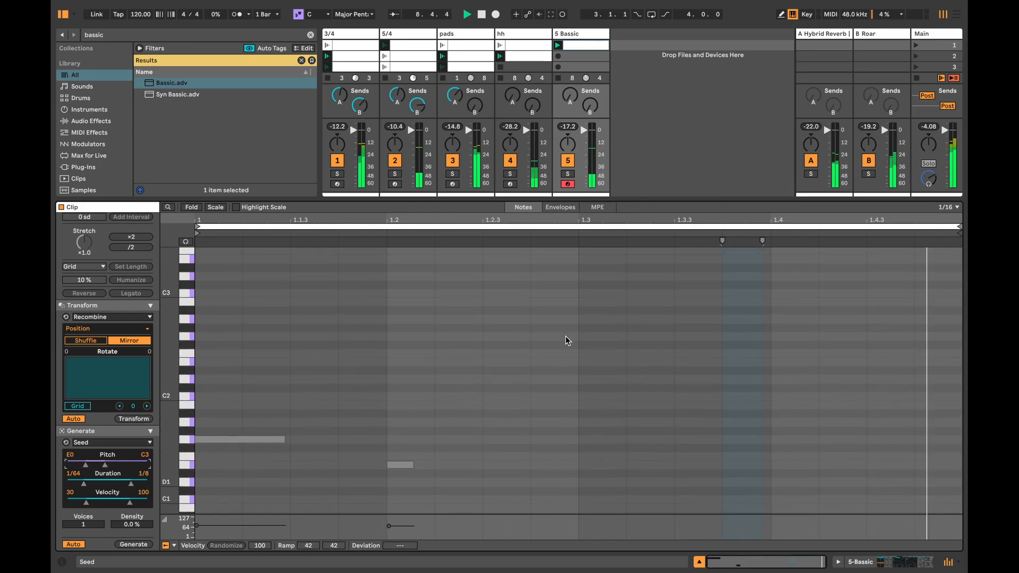
scroll(565, 336, down, 4)
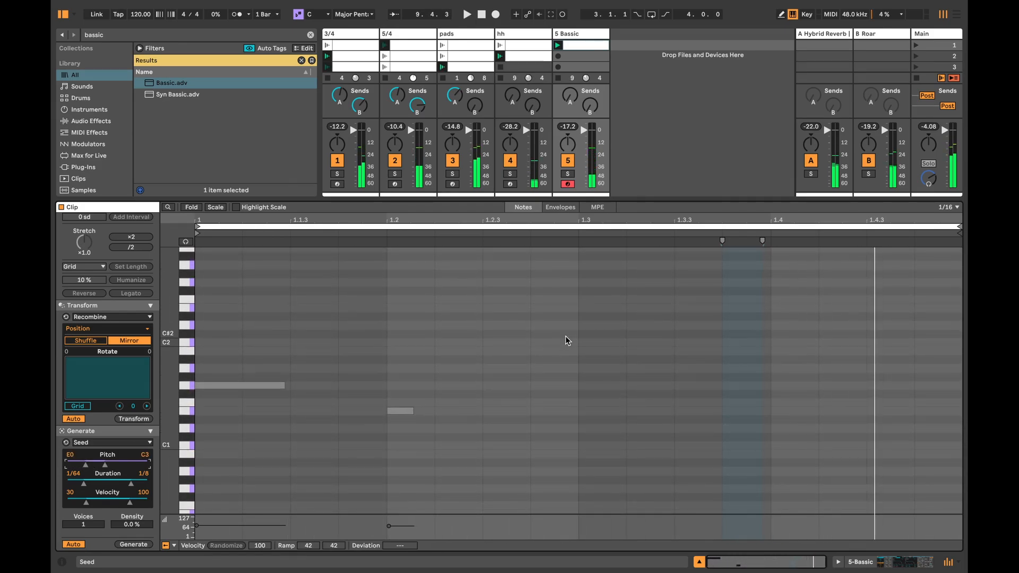
drag(132, 525, 132, 522)
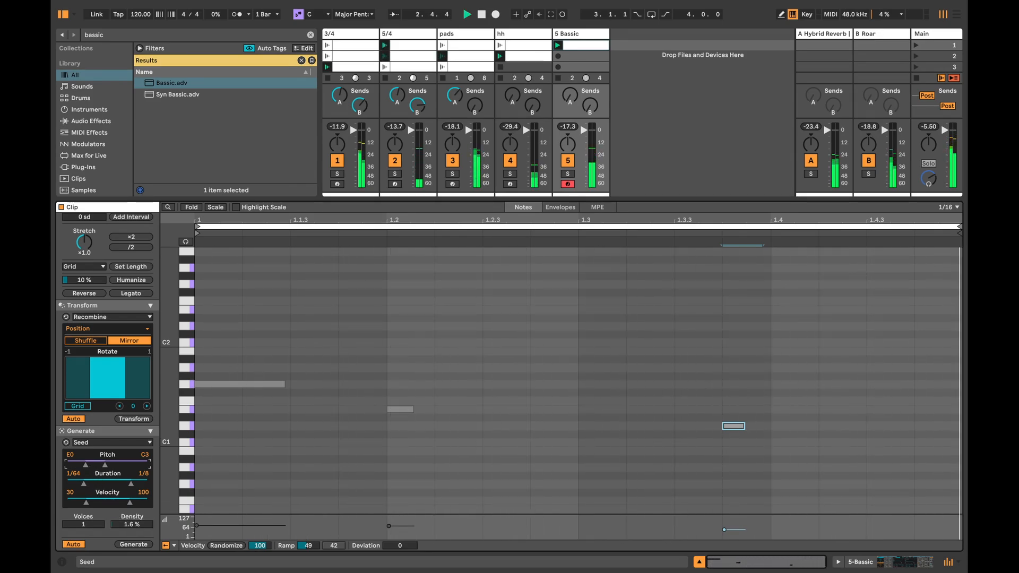
drag(95, 461, 90, 462)
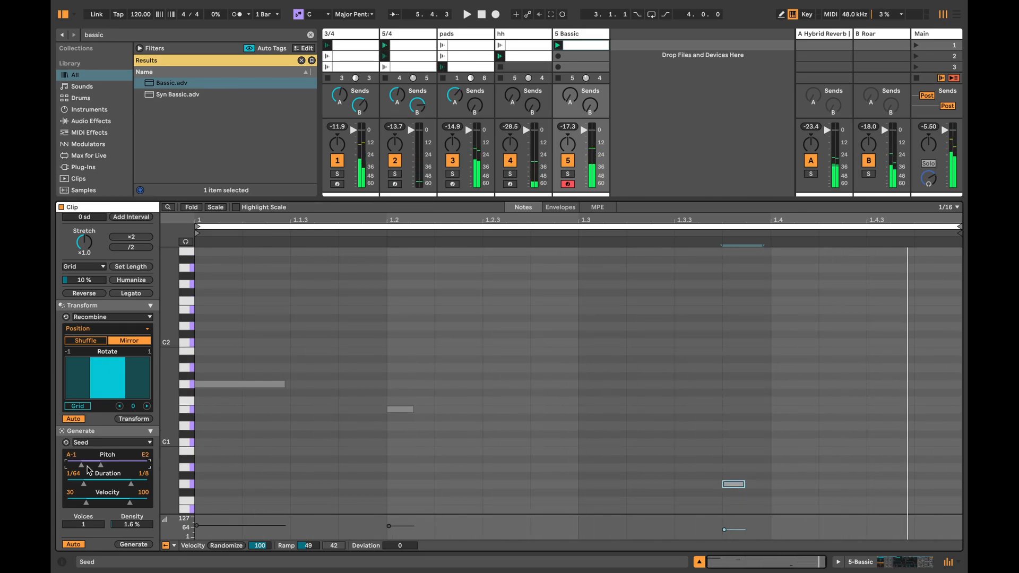
Step: Hide the clip view and rename the Bassic track as bass
click(872, 561)
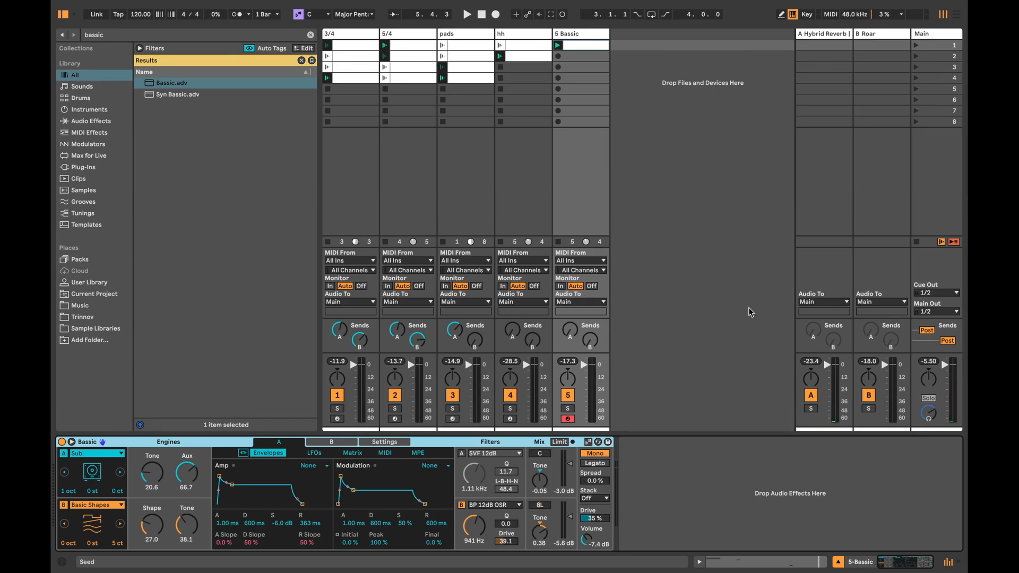
click(560, 33)
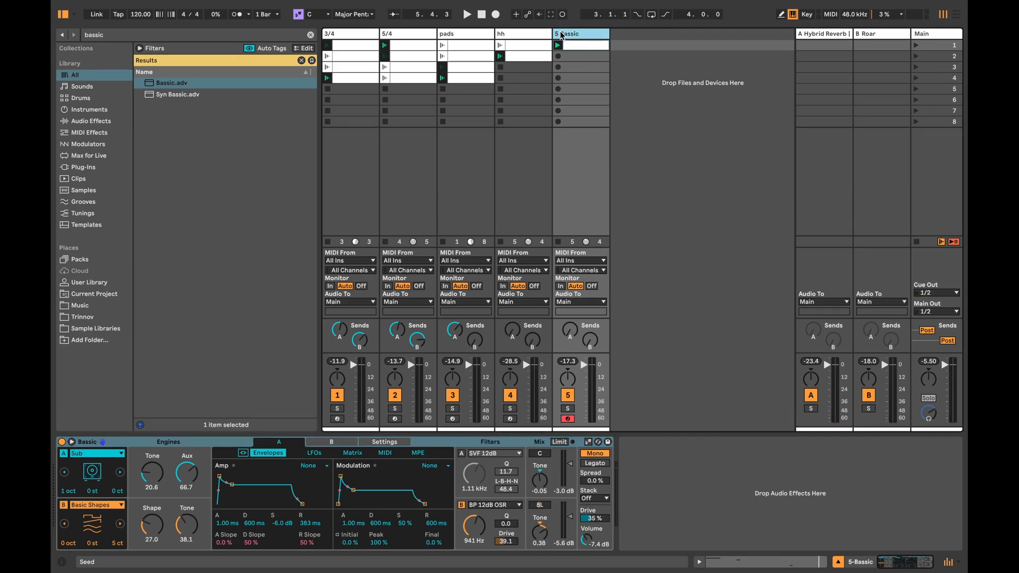
text(bass)
key(Return)
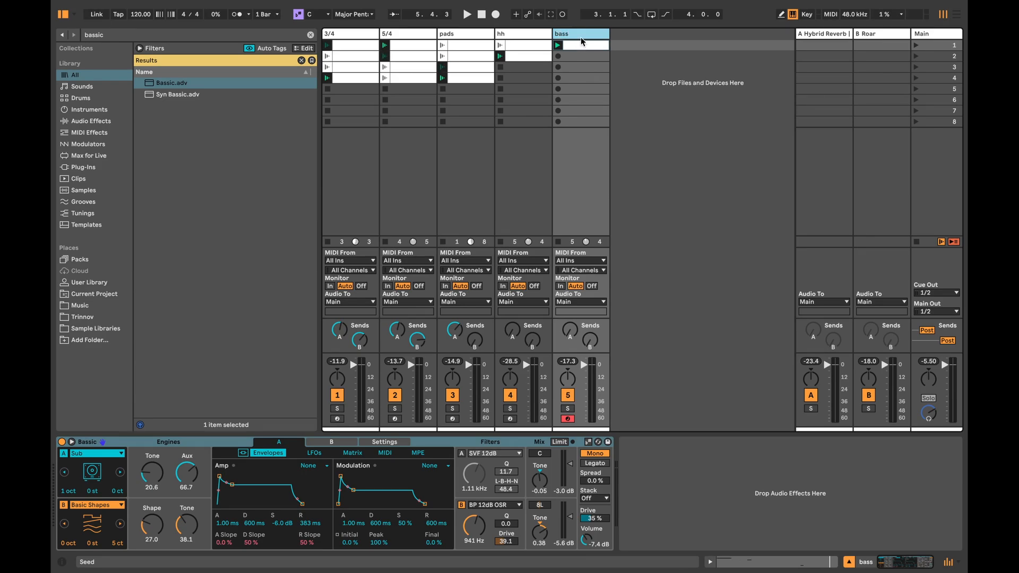
Step: Search the browser for "808 kit" and add 808 Core Kit.adg as a new track after the bass track
key(super+f)
text(808 kit)
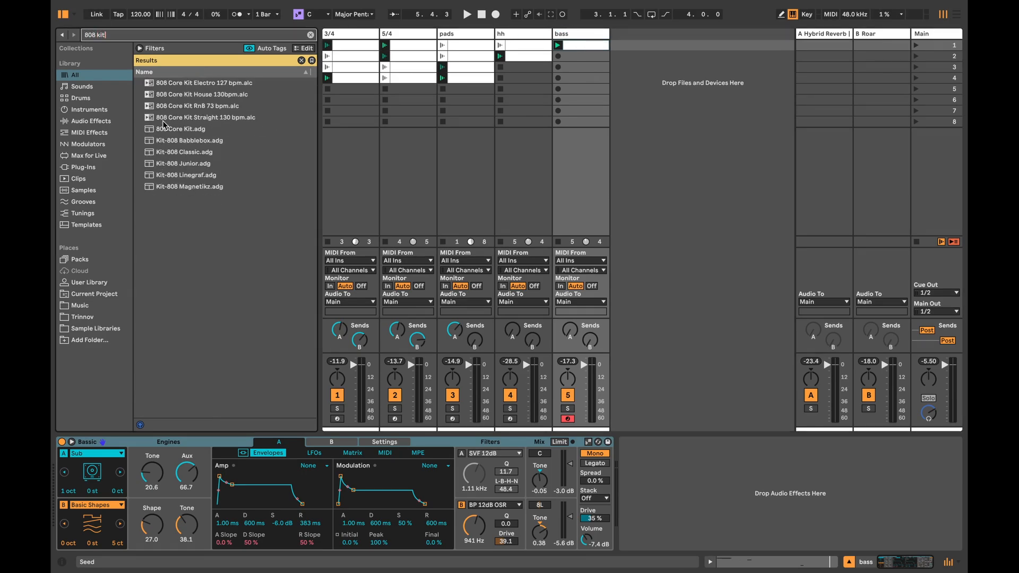
click(180, 129)
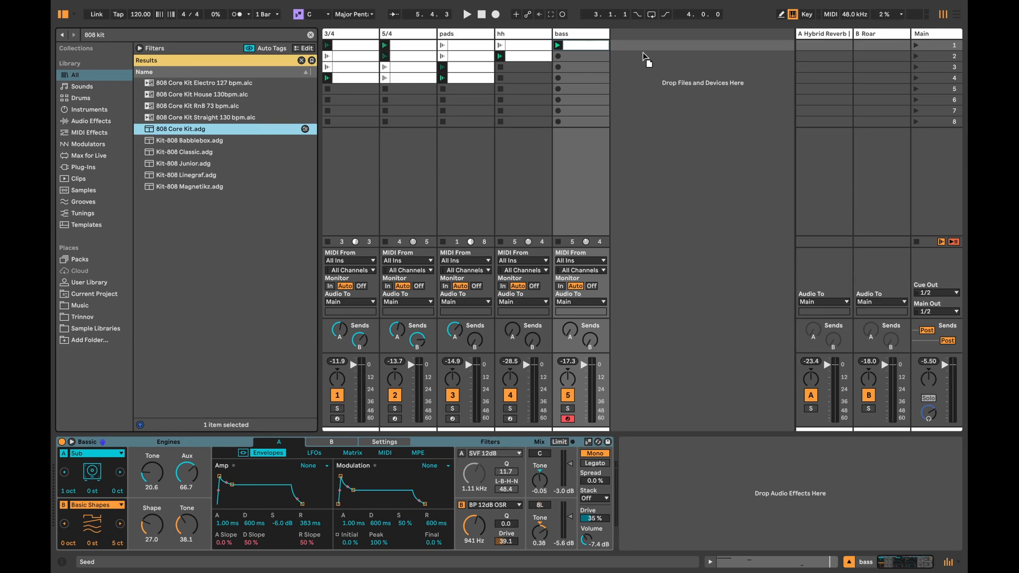
drag(644, 52, 647, 55)
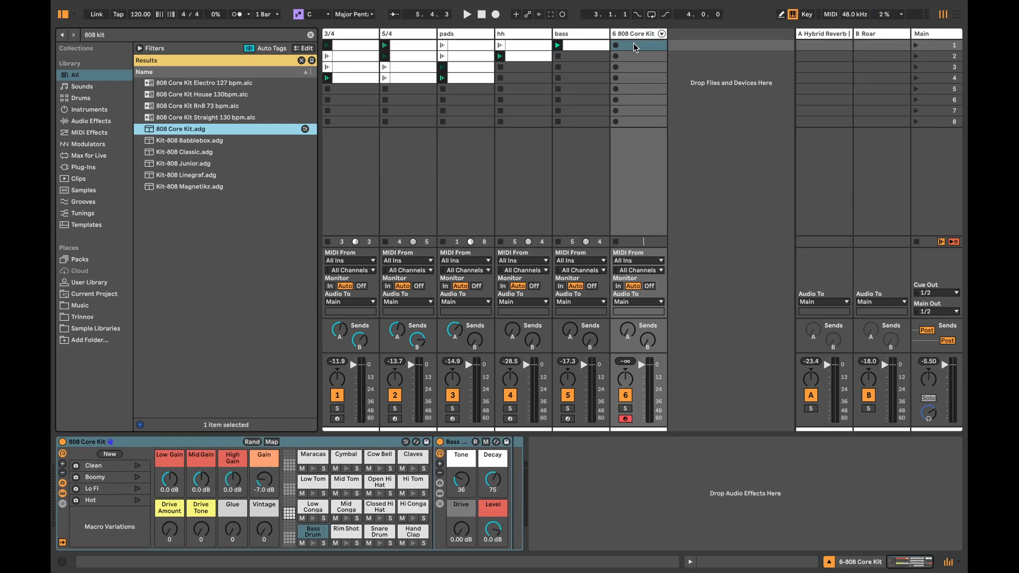
Step: Create a clip in the 808 track's first slot and generate a Bass Drum Rhythm with 8 steps, pattern 7, density 4 and 0% split
double_click(639, 45)
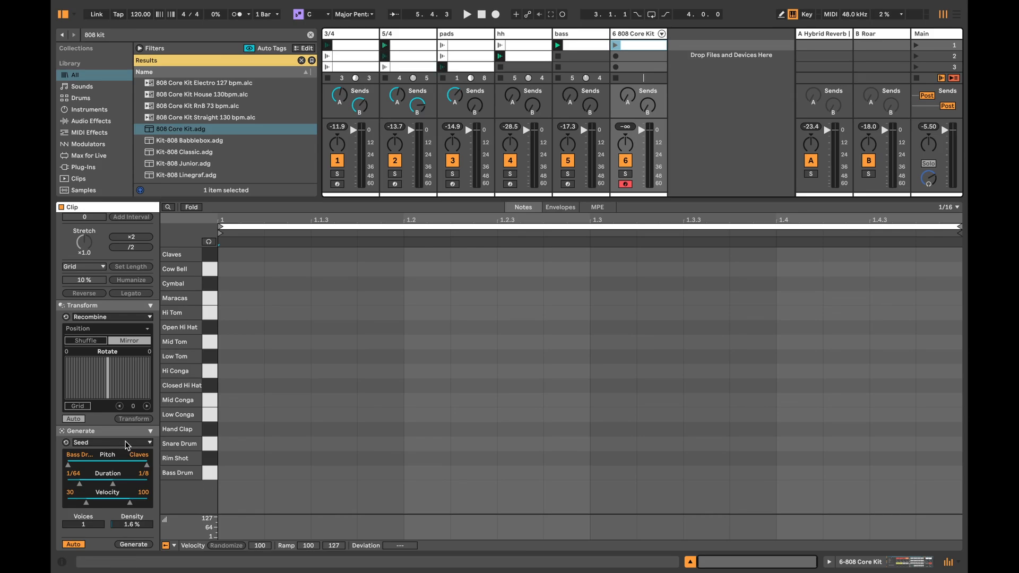
click(103, 448)
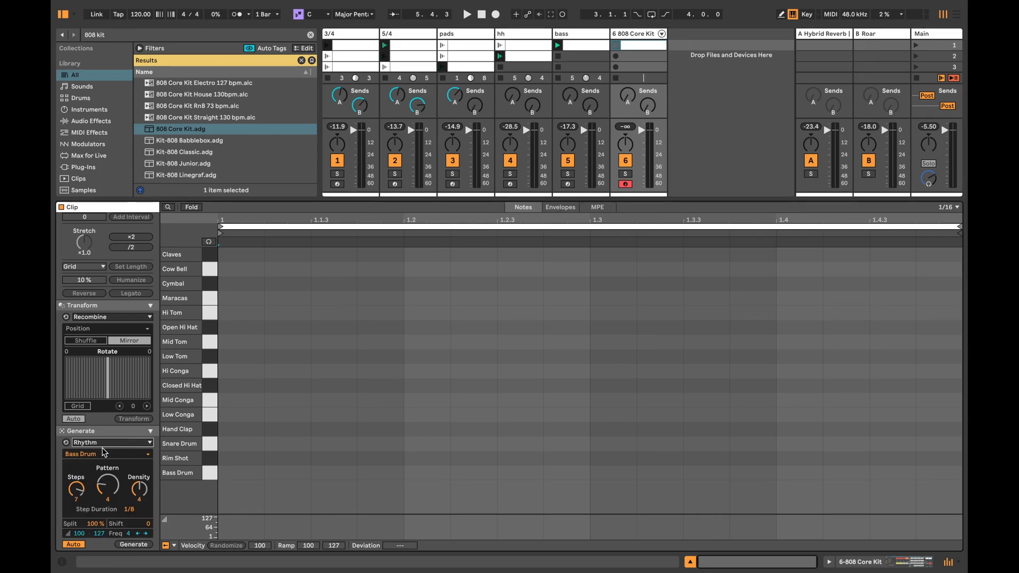
click(210, 474)
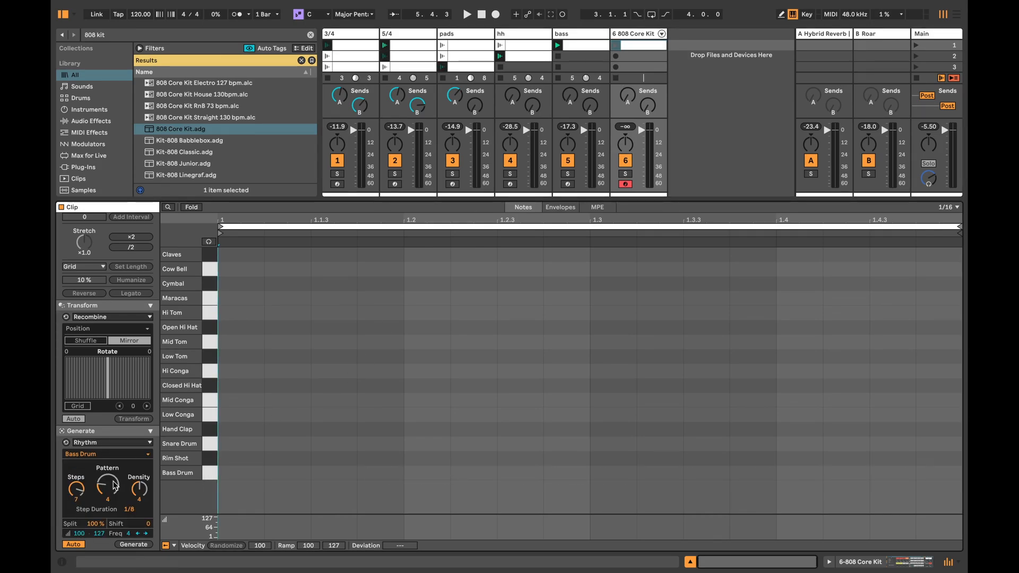
drag(77, 490, 91, 534)
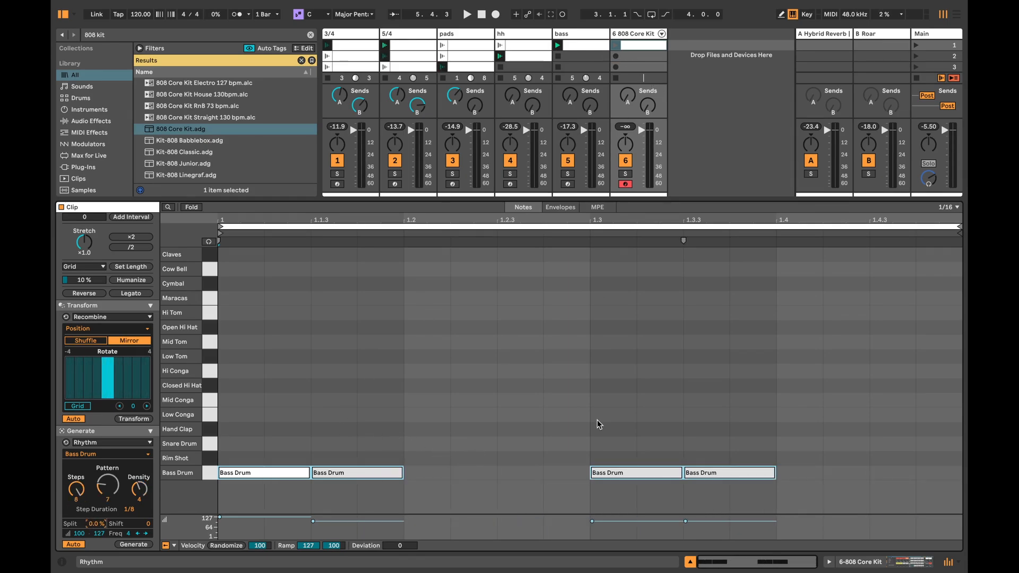
Step: Set the 808 kit's Bass Drum Decay to 35 and launch the 808 clip
click(856, 559)
click(312, 529)
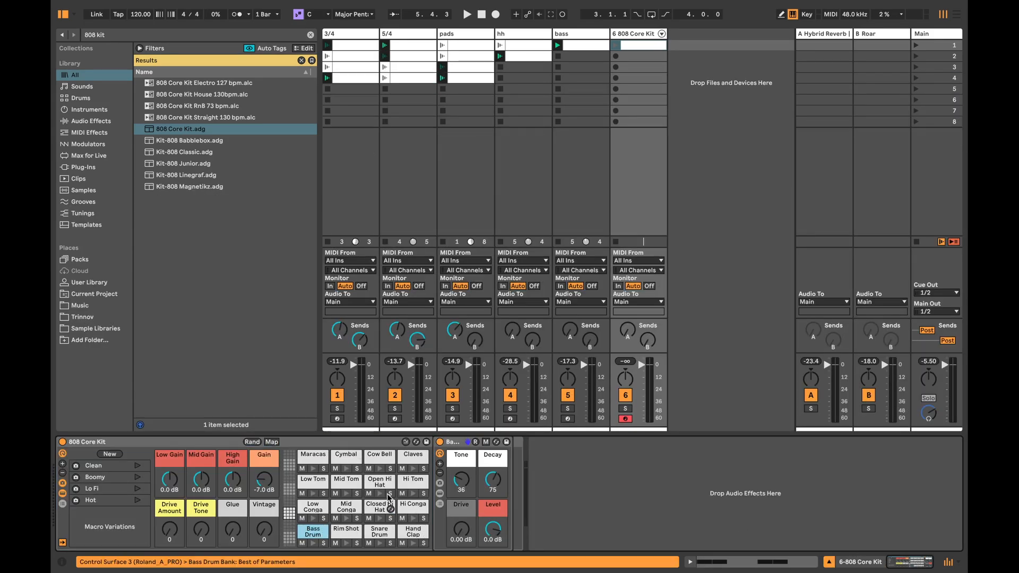
click(491, 487)
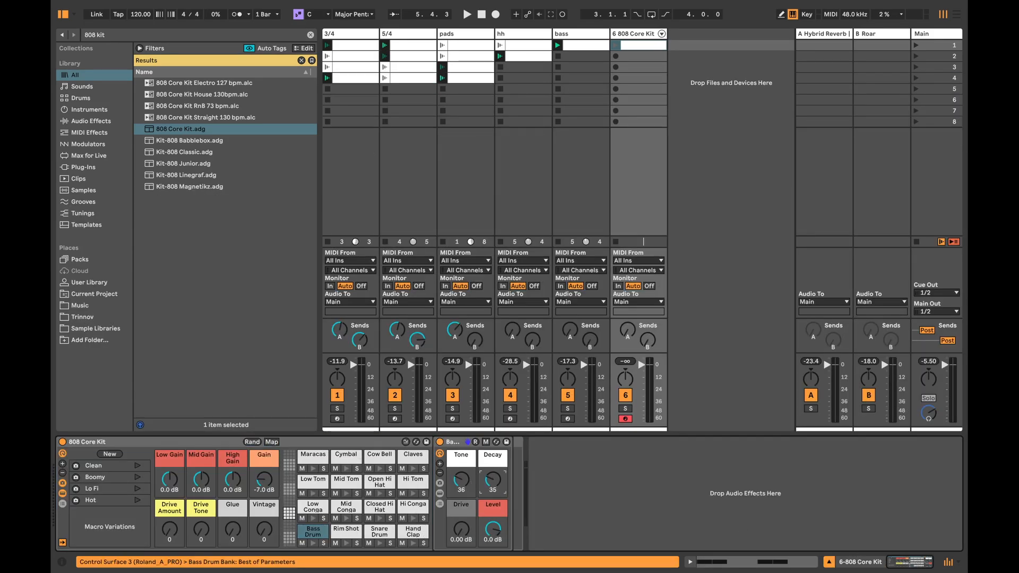
click(617, 45)
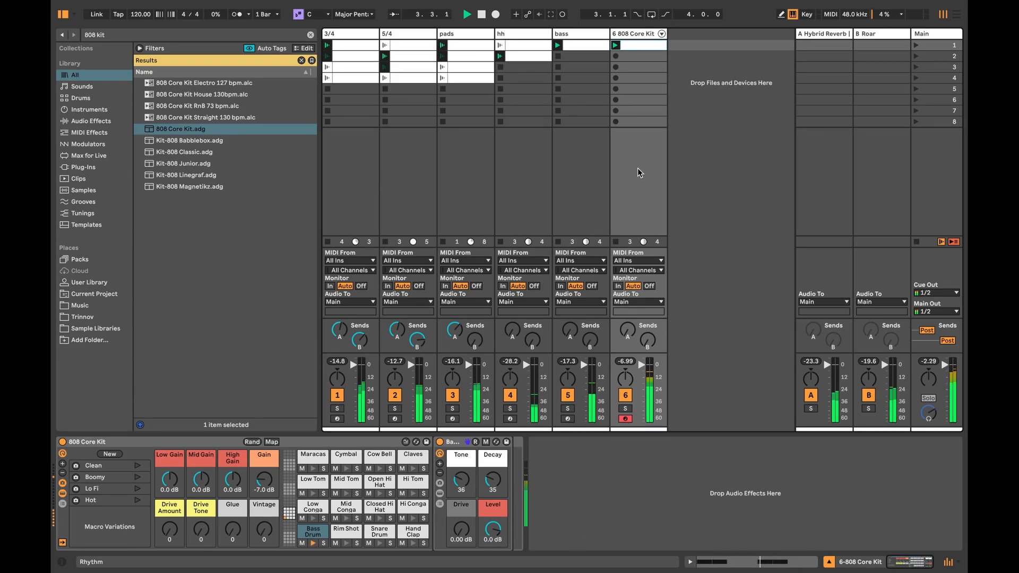
Step: Inspect the notes in the bass track's clip
double_click(582, 45)
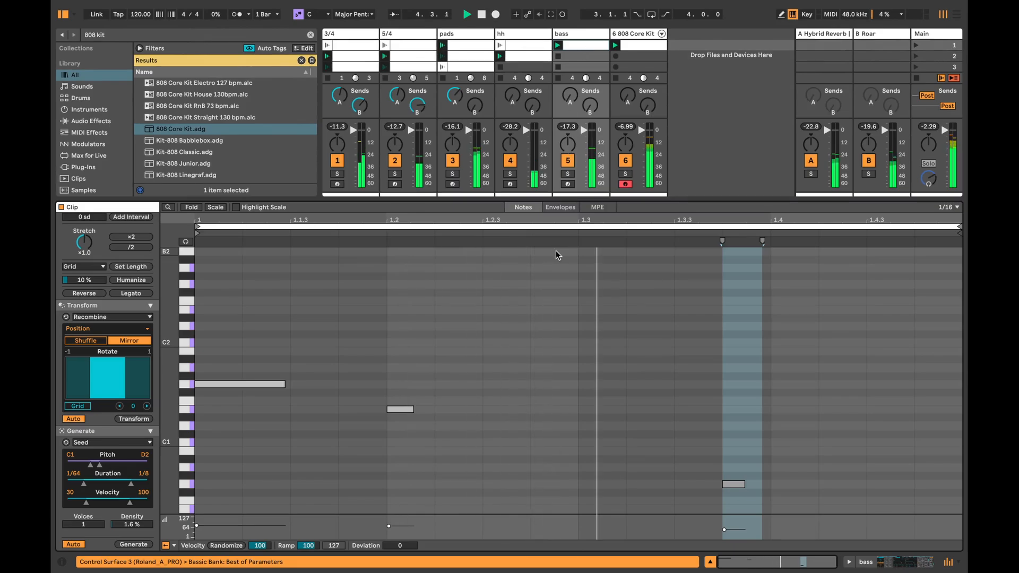
click(731, 455)
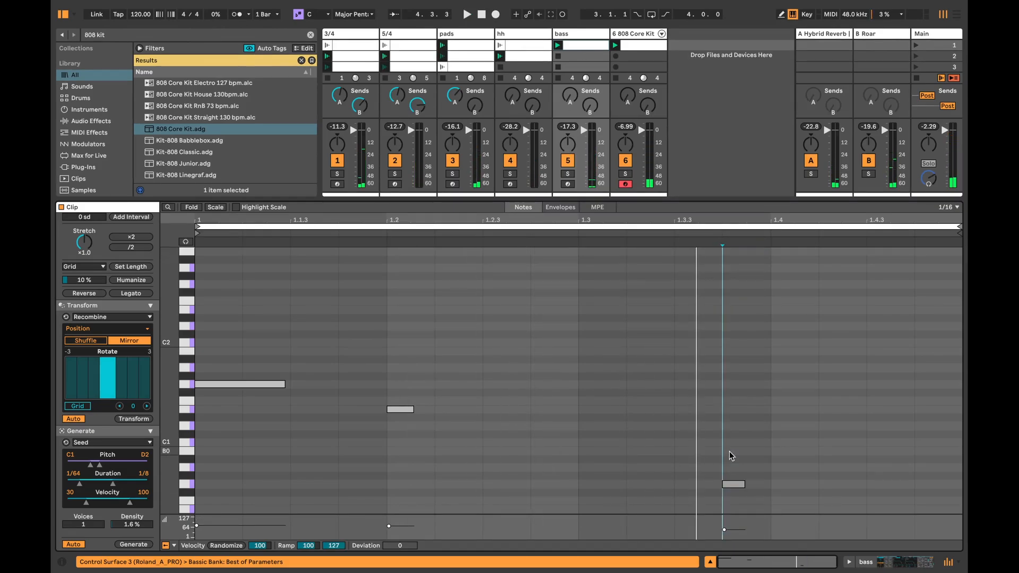
click(882, 562)
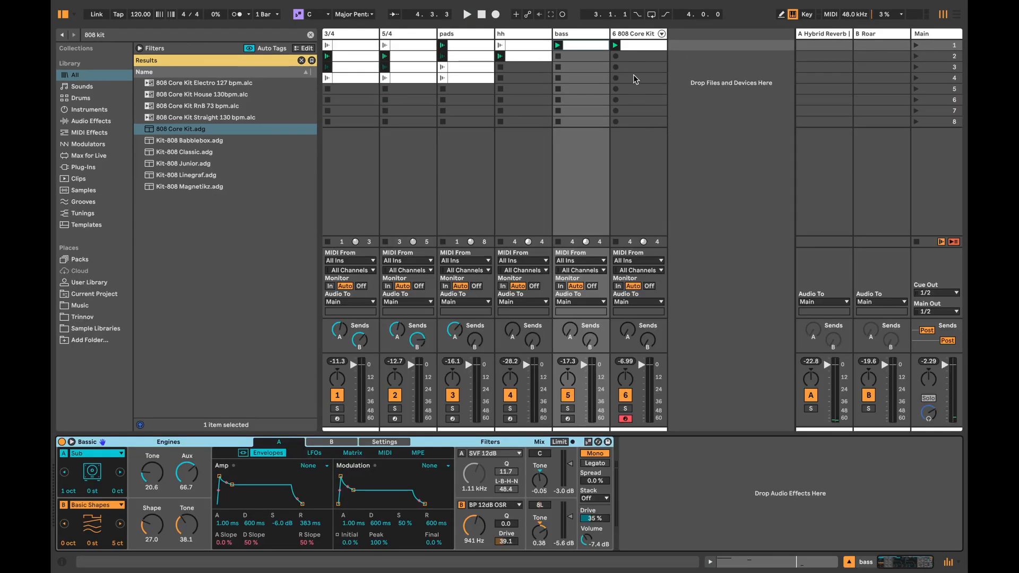
Step: Generate a Rim Shot Rhythm in the 808 clip with 5 steps, pattern 1, density 2, 100% split and shift 5
double_click(641, 45)
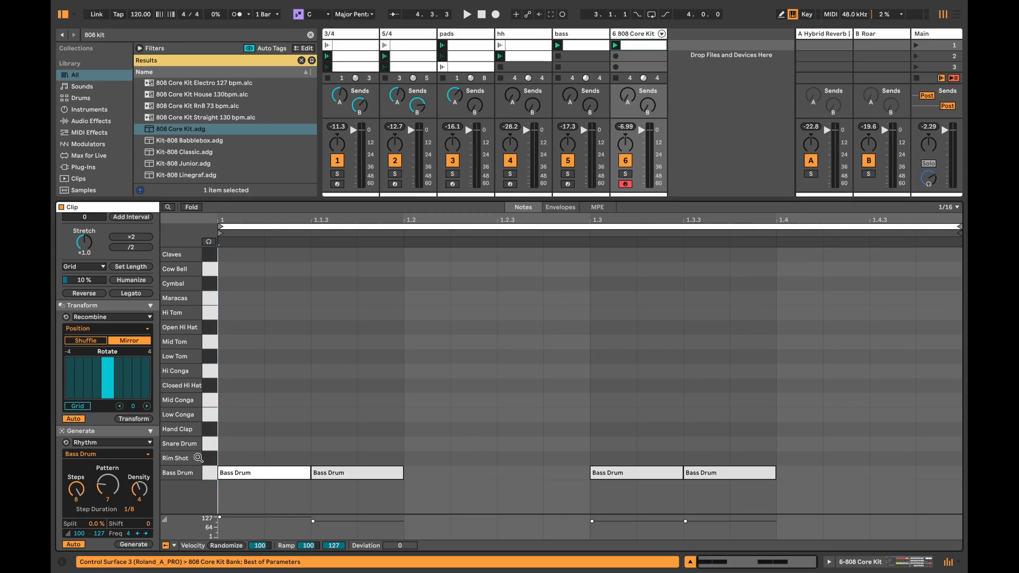
click(199, 458)
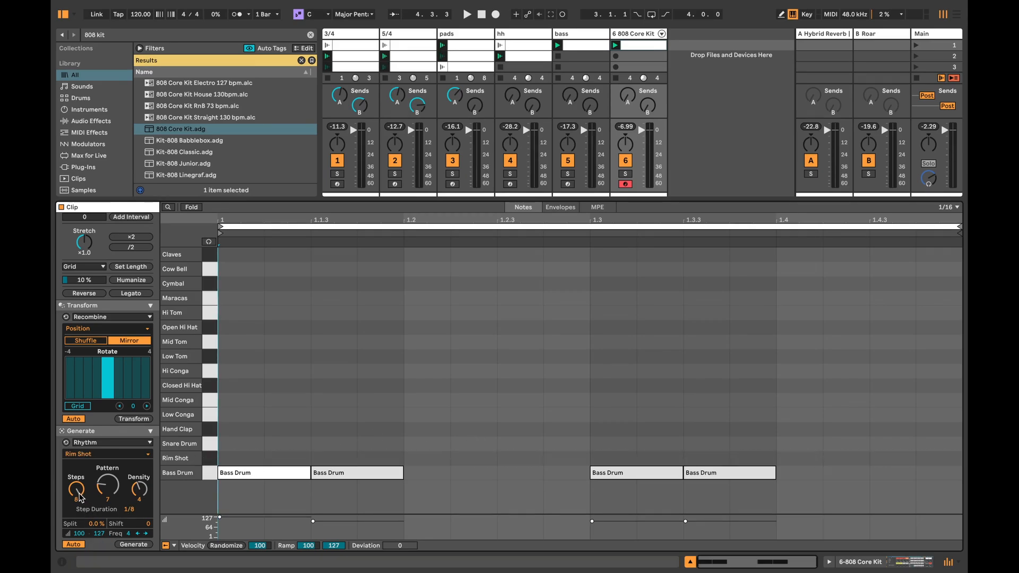
drag(79, 497, 139, 500)
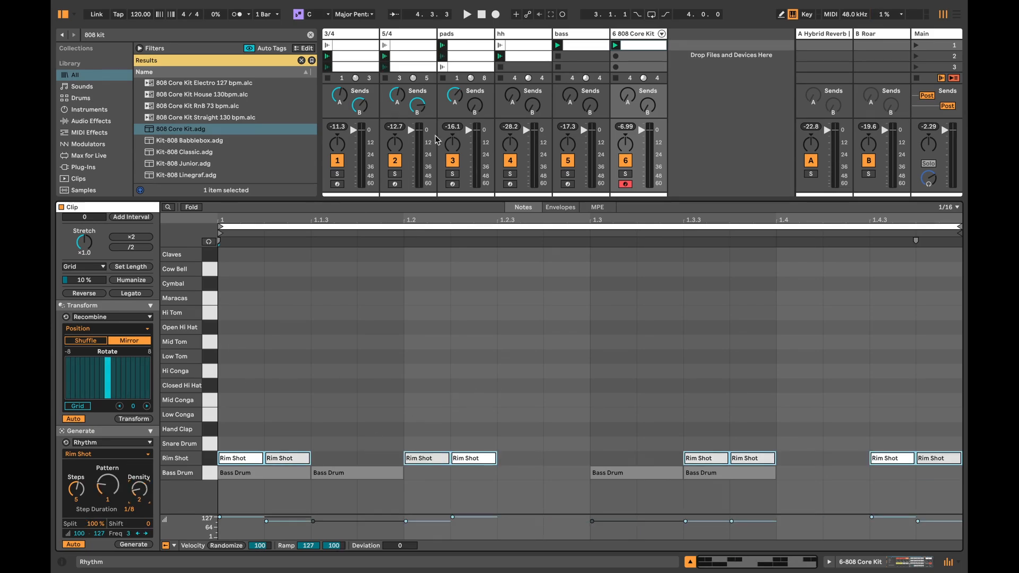
click(616, 45)
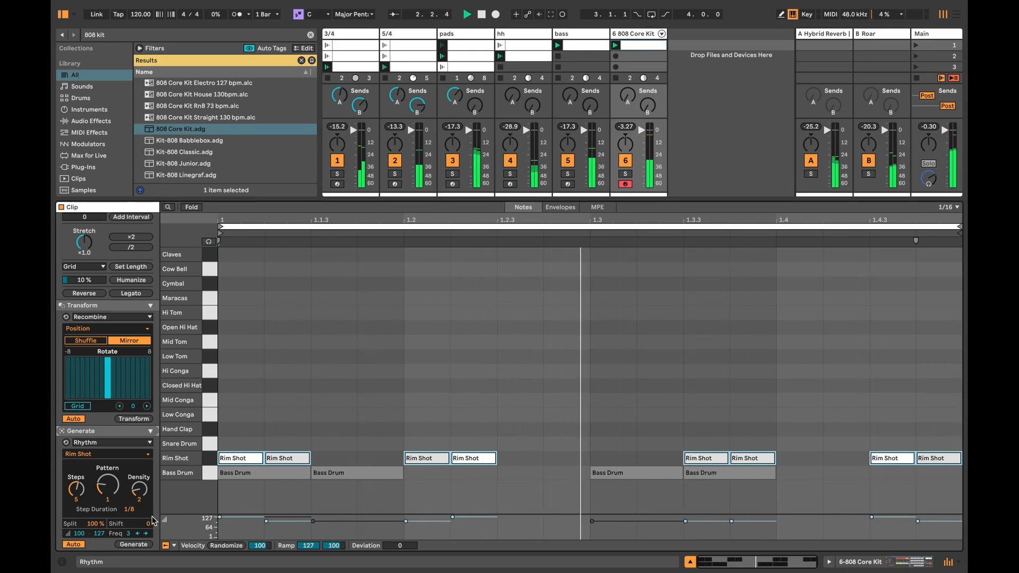
drag(142, 524, 143, 497)
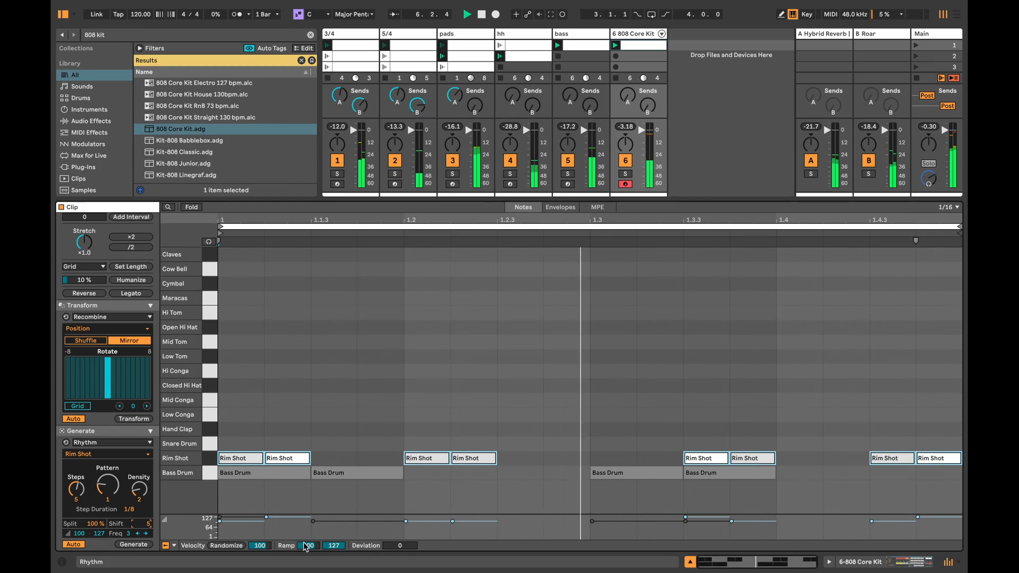
Step: Ramp the rim shot velocities from 1 to 127, and set the last two rim shots' ramp end to 88
drag(308, 546, 308, 571)
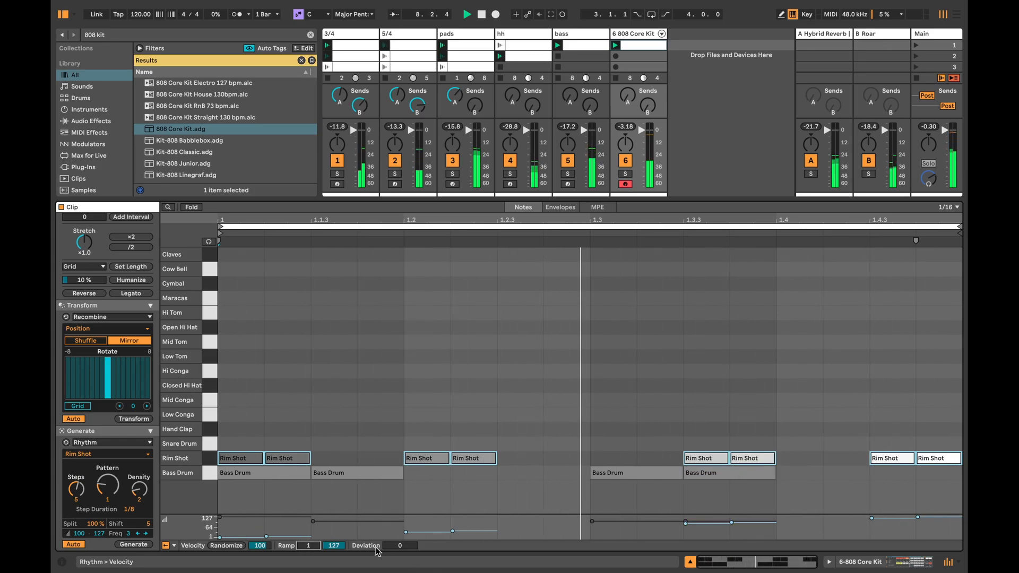
drag(874, 426, 927, 482)
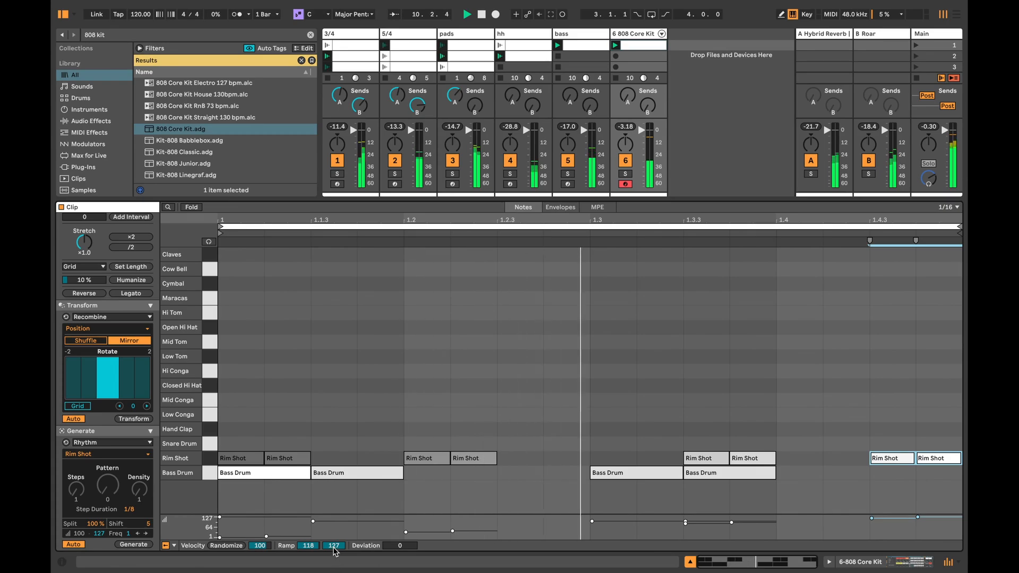
mouse_move(333, 545)
mouse_down()
mouse_move(333, 570)
mouse_move(334, 557)
mouse_up()
click(487, 289)
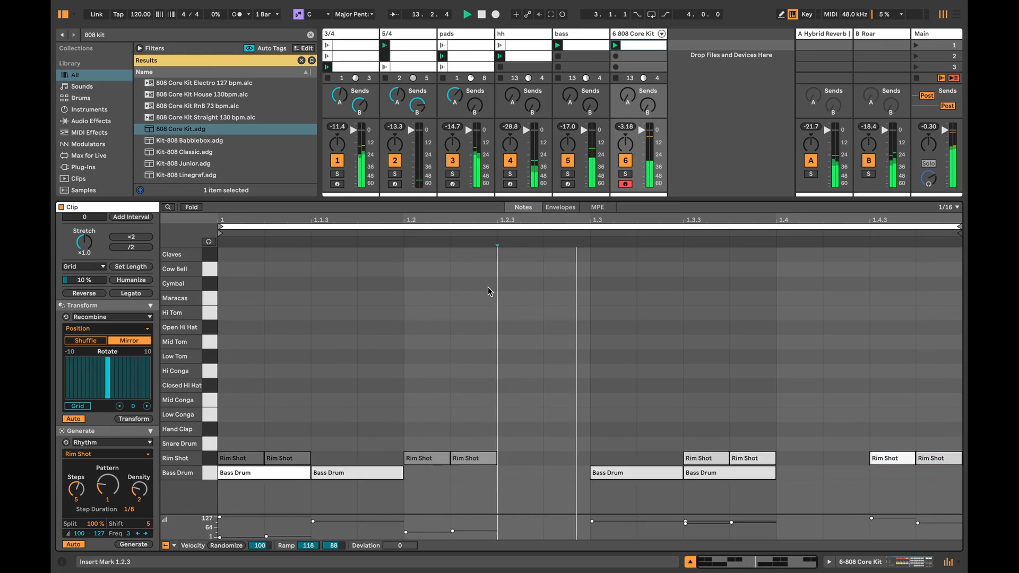
Step: Generate a Snare Drum Rhythm in the 808 clip with 5 steps, pattern 1, density 2 and 0% split
click(212, 444)
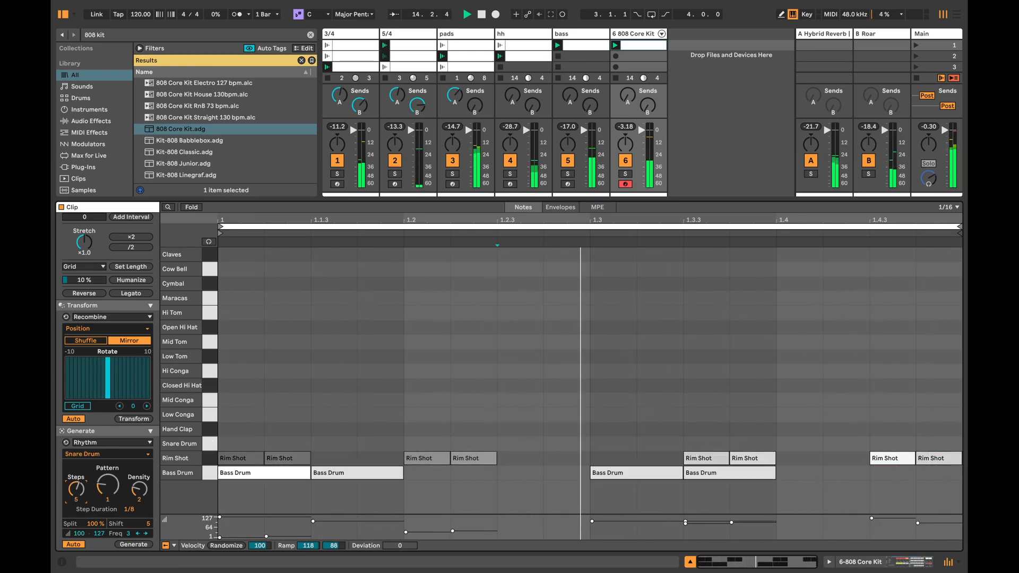
drag(77, 486, 95, 563)
key(space)
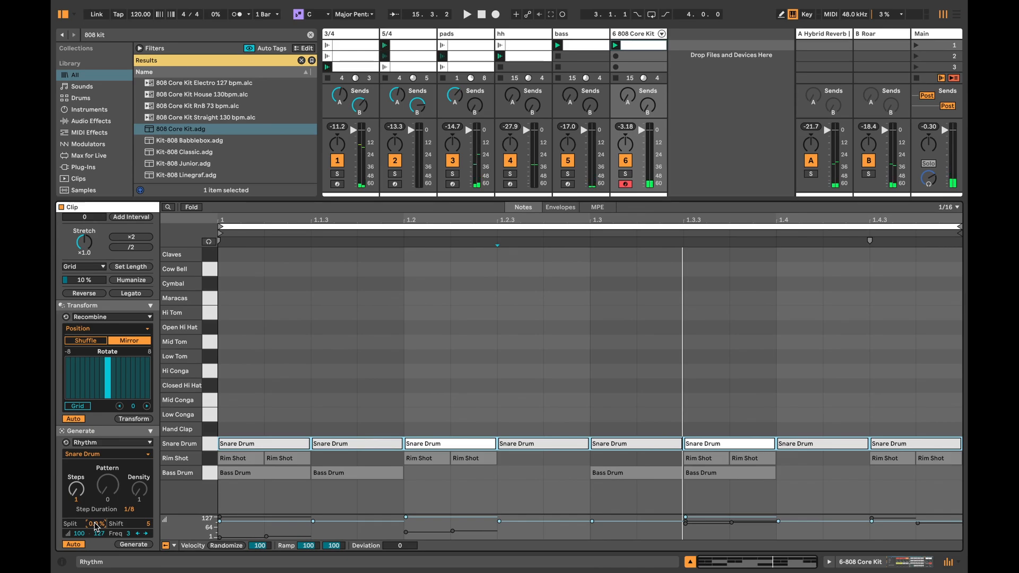
drag(76, 499, 76, 477)
key(space)
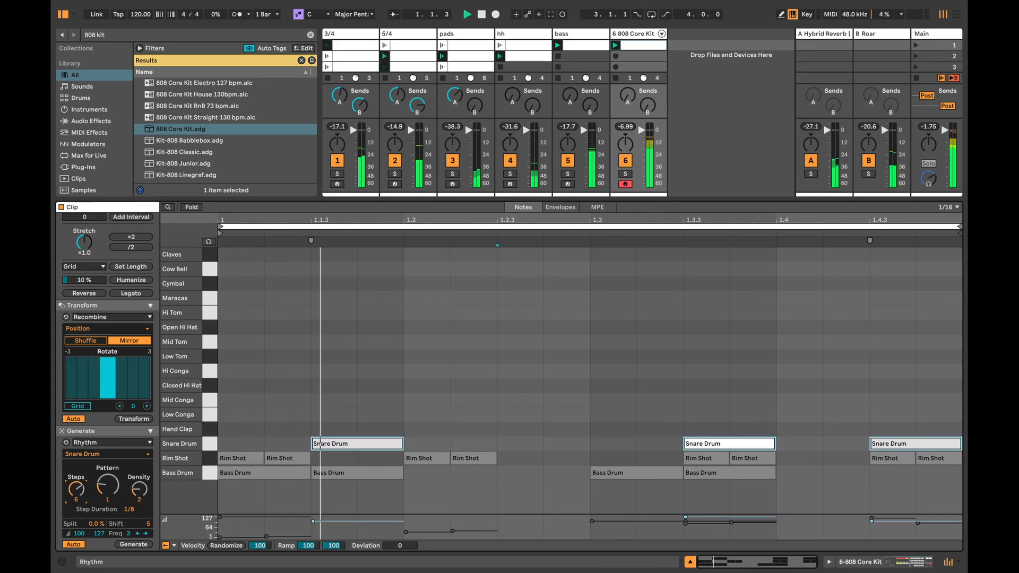
key(space)
drag(76, 494, 76, 496)
Step: Delete the first and last snare hits, move the snare at 1.3.3 to beat 1.4, and play the pattern
click(271, 419)
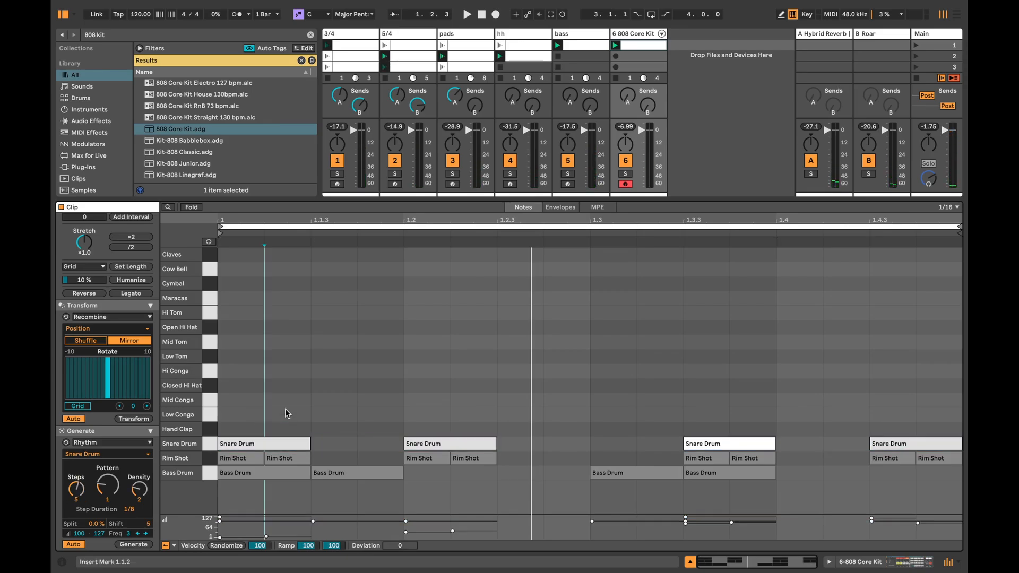
click(273, 444)
key(Delete)
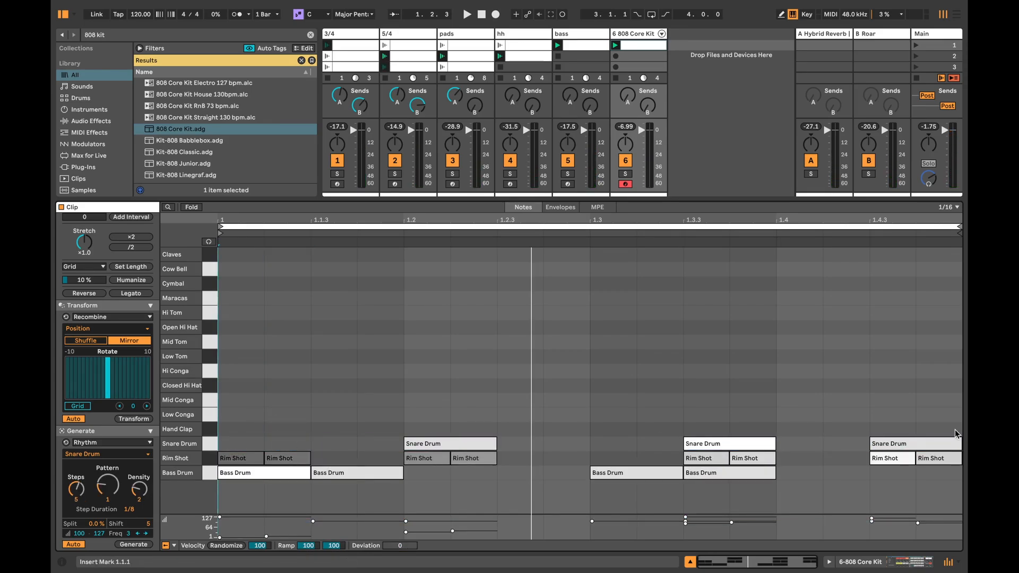
click(954, 444)
key(Delete)
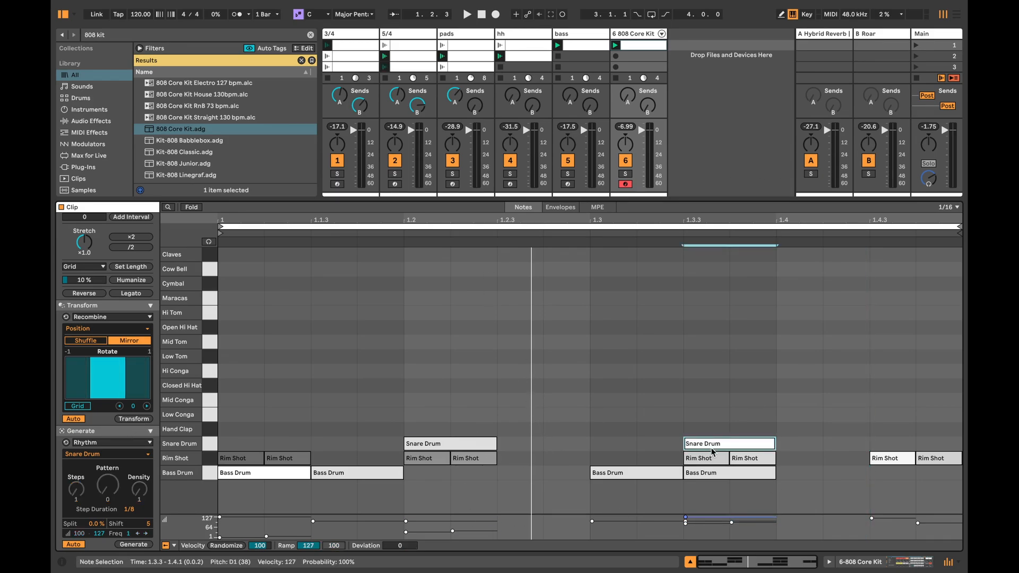
drag(712, 444, 805, 444)
key(space)
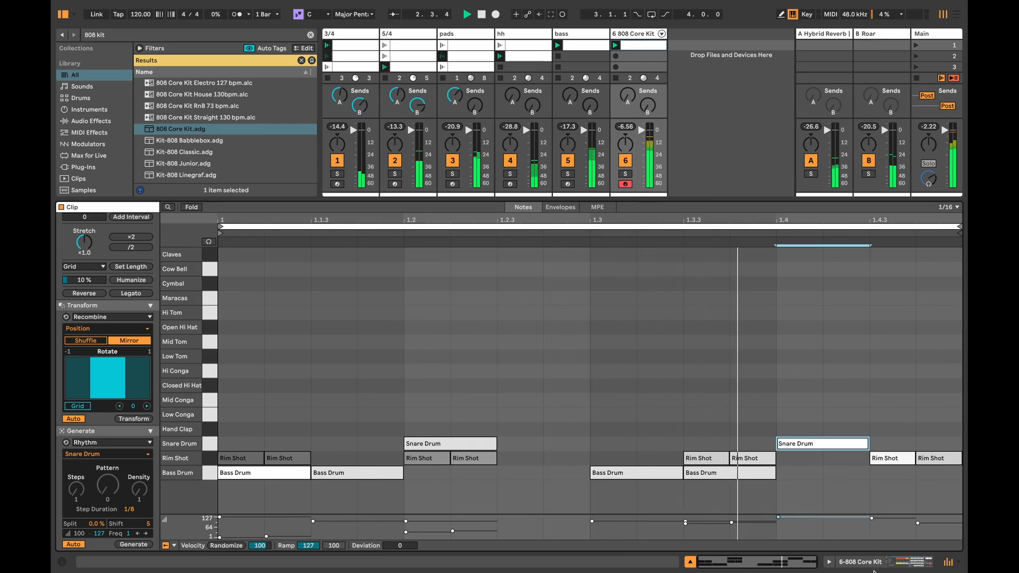
Step: Stop all clips and check the Arrangement timeline before returning to the Session view
click(873, 568)
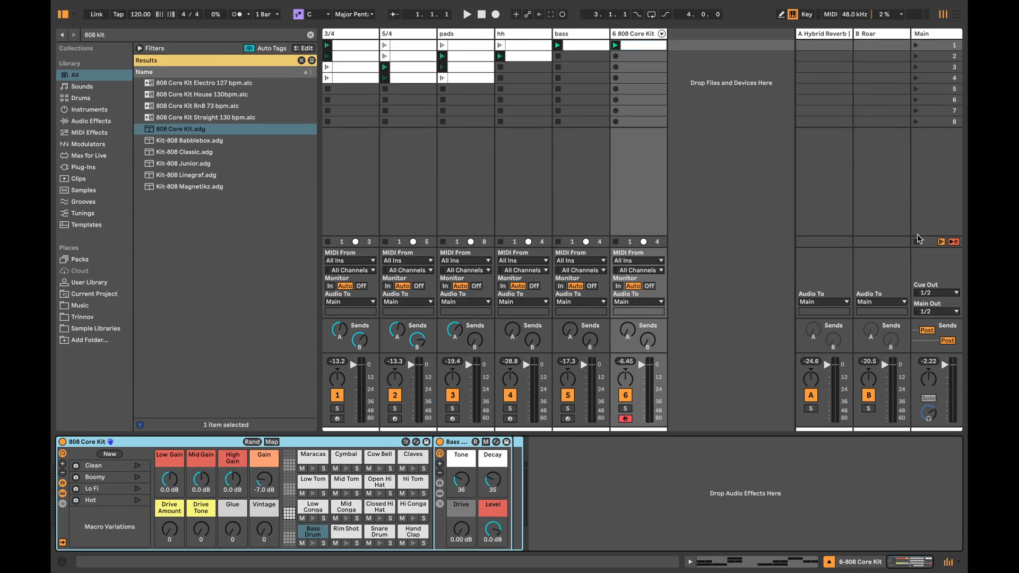
click(916, 241)
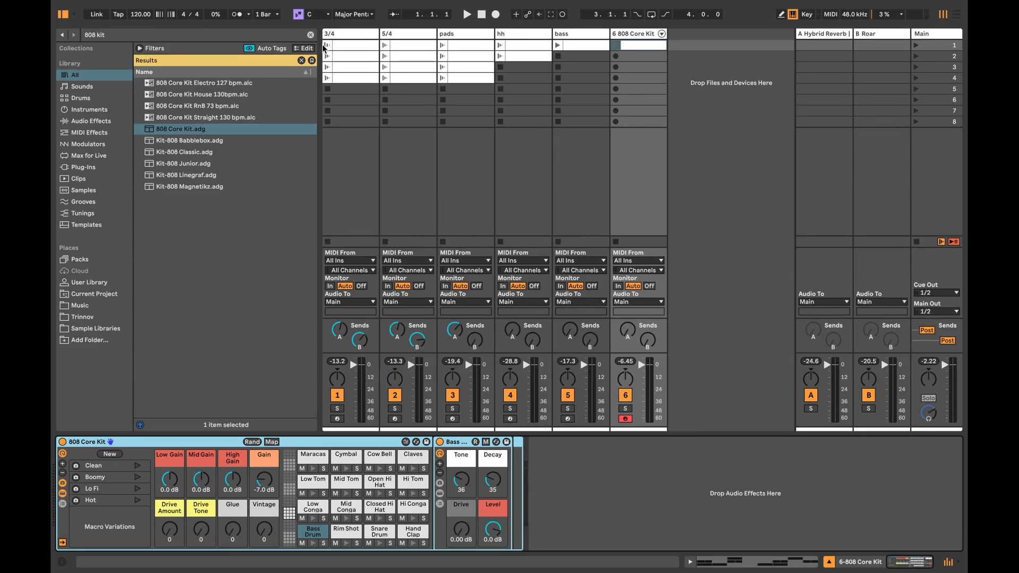
key(Tab)
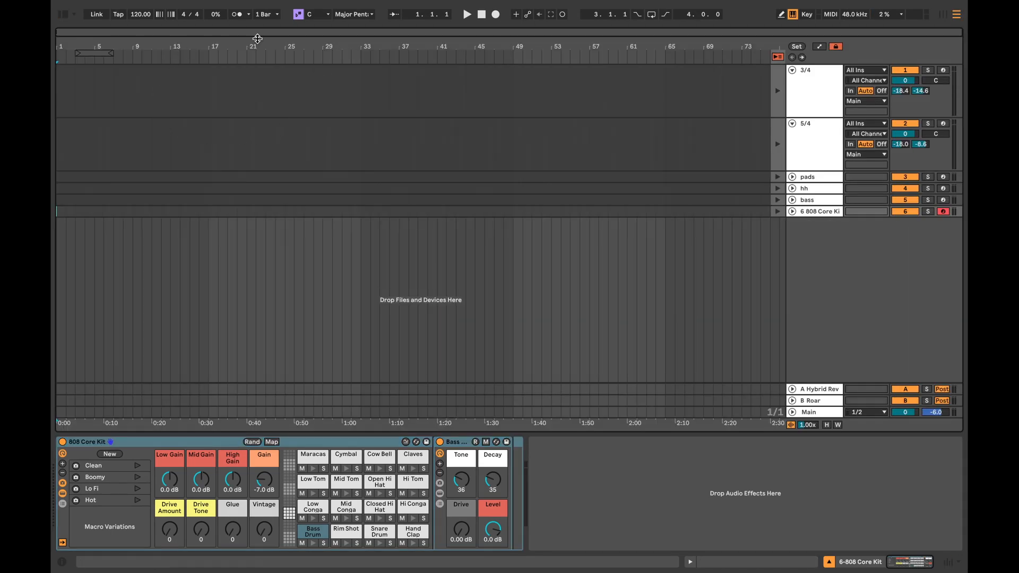
key(Tab)
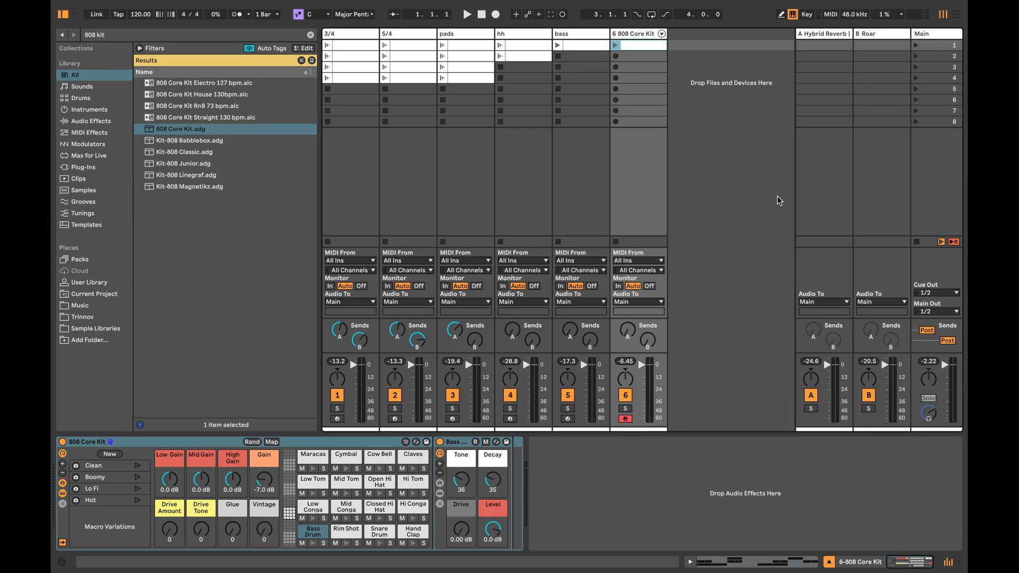
Step: Start arrangement recording and launch the 3/4 track's first clip
click(336, 32)
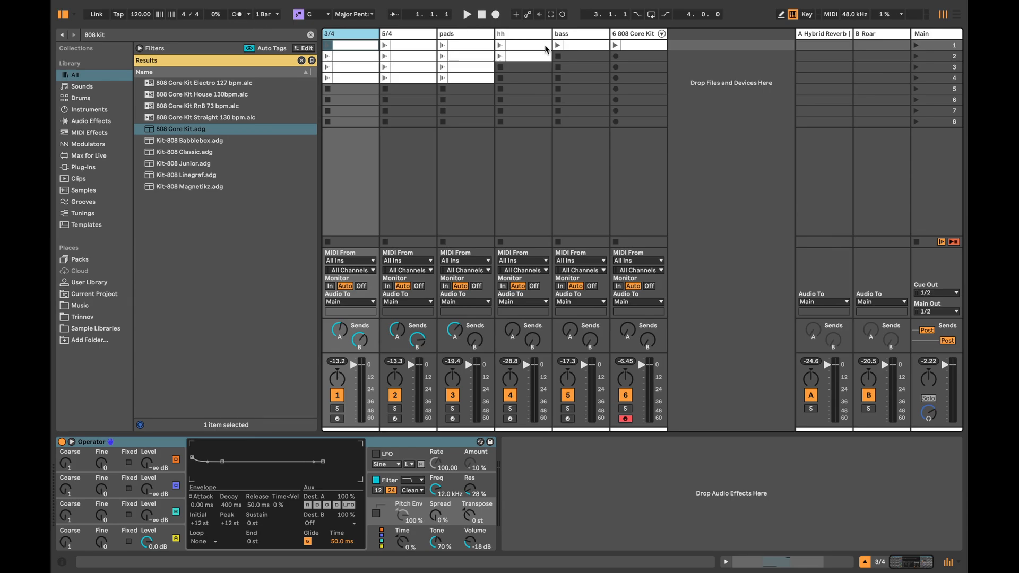
click(495, 15)
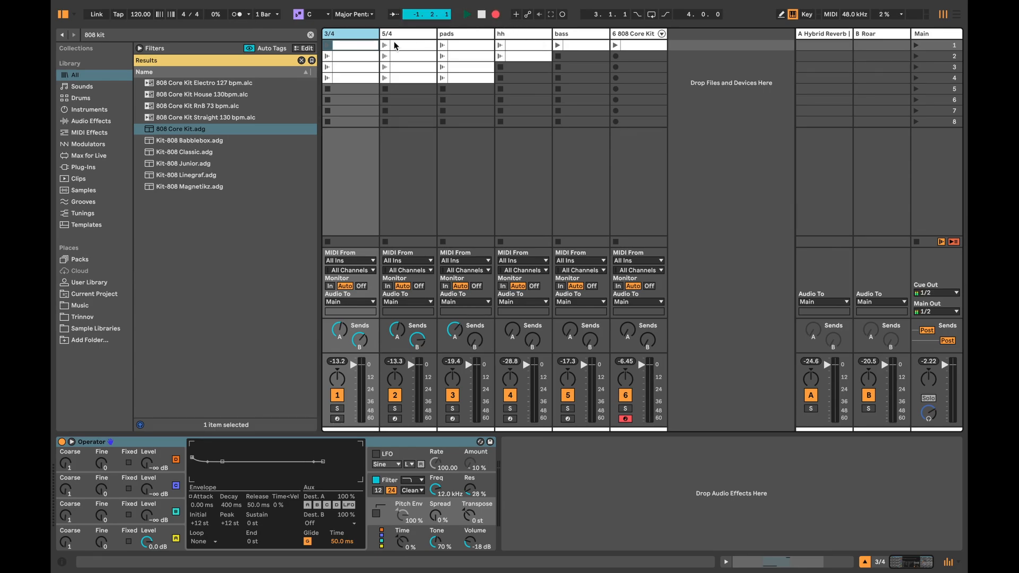
click(328, 46)
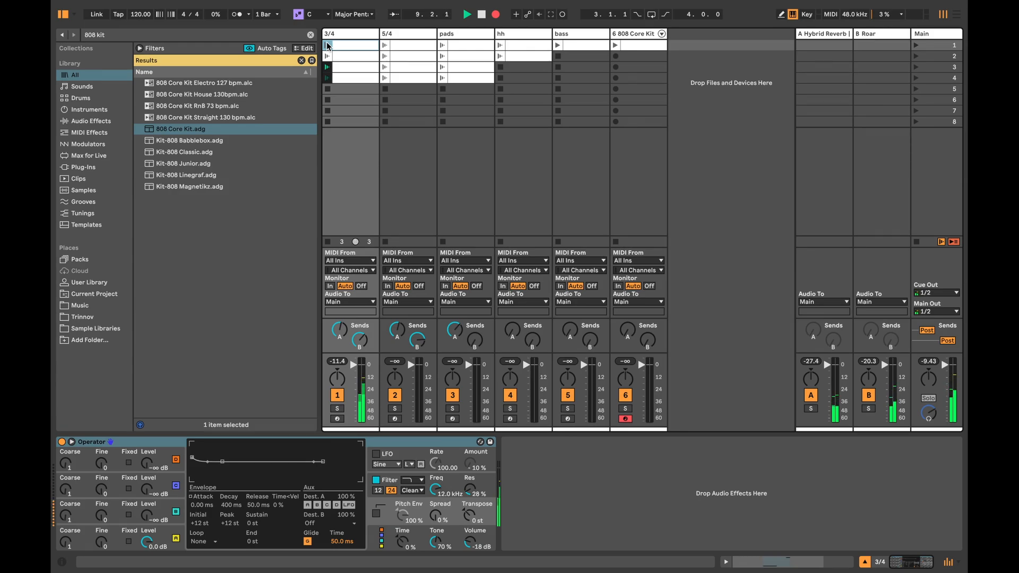
click(328, 46)
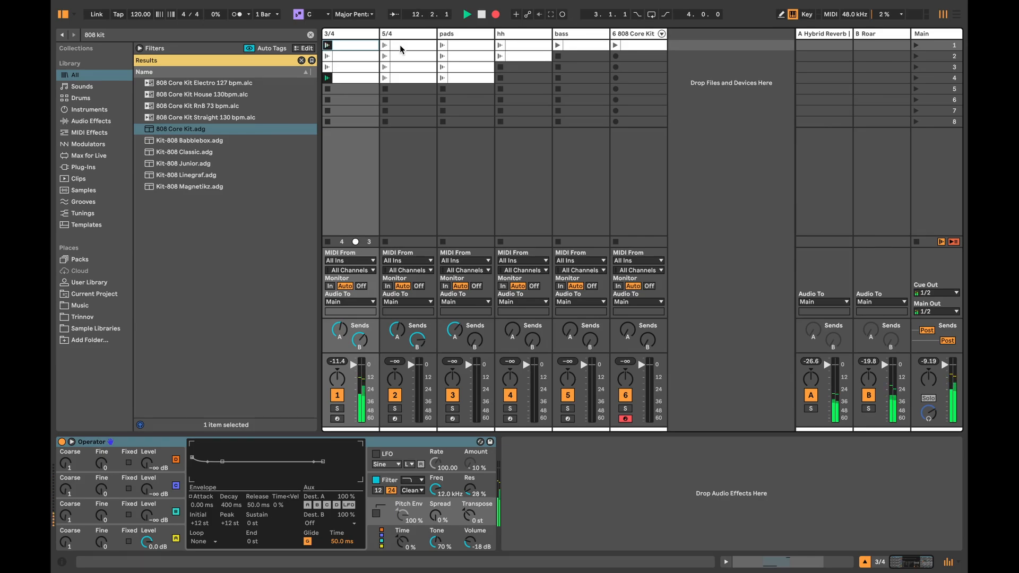
Step: Bring in the first clips of the 5/4, pads and hh tracks one after another while recording
click(384, 45)
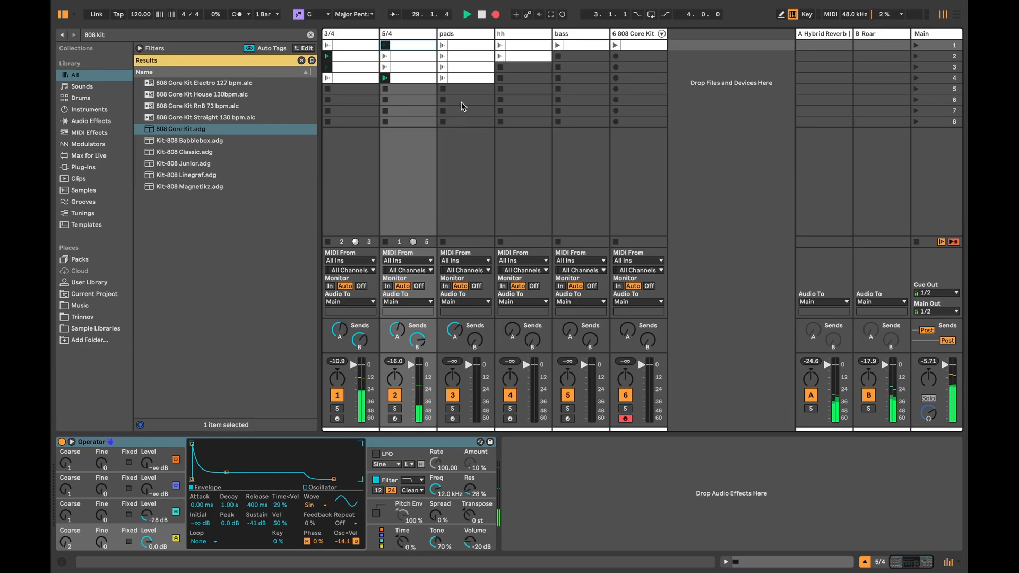
click(441, 46)
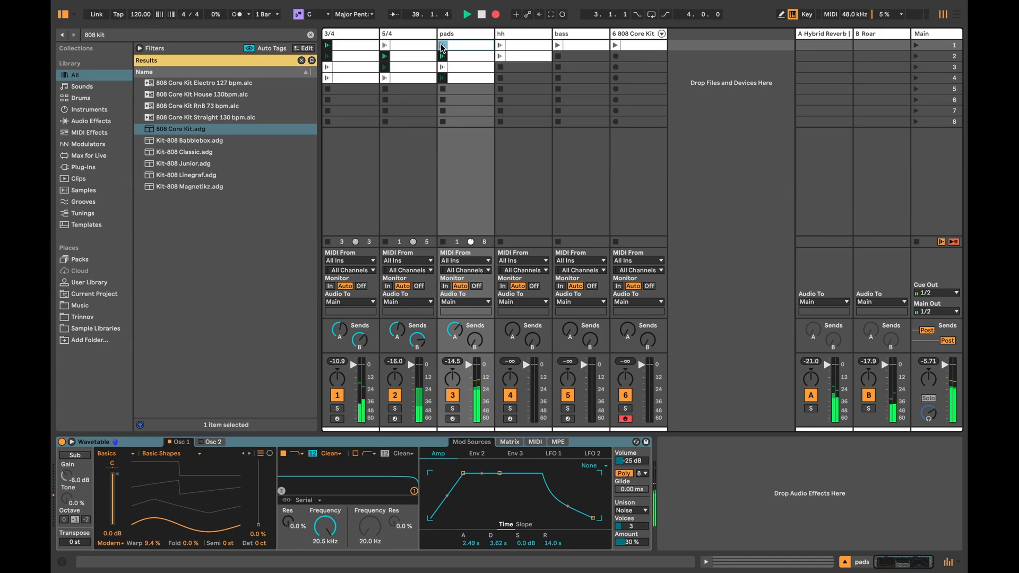
click(503, 47)
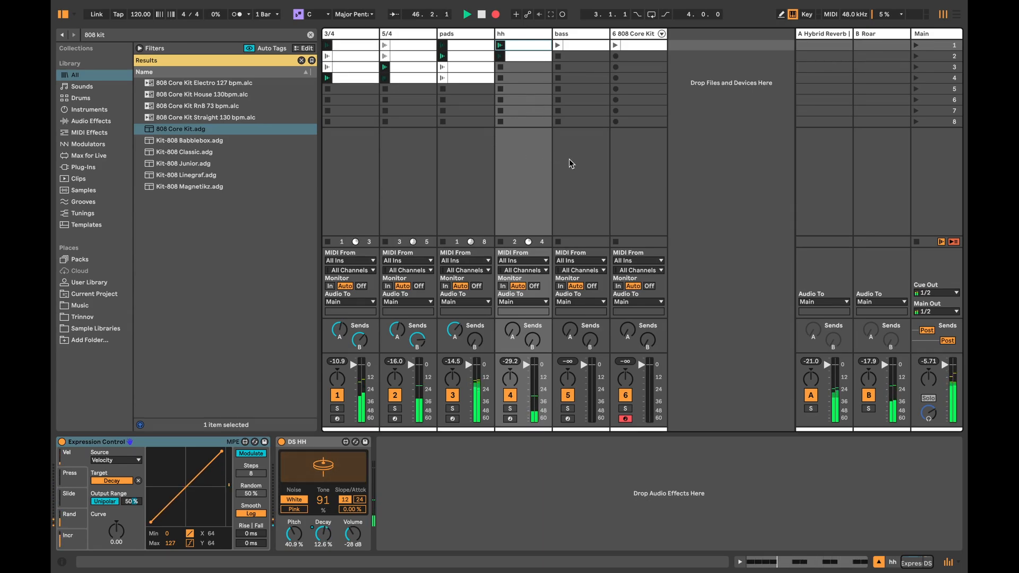
Step: Launch the bass clip with its B Roar send raised to -12 dB, and bring in the 808 clip
click(558, 46)
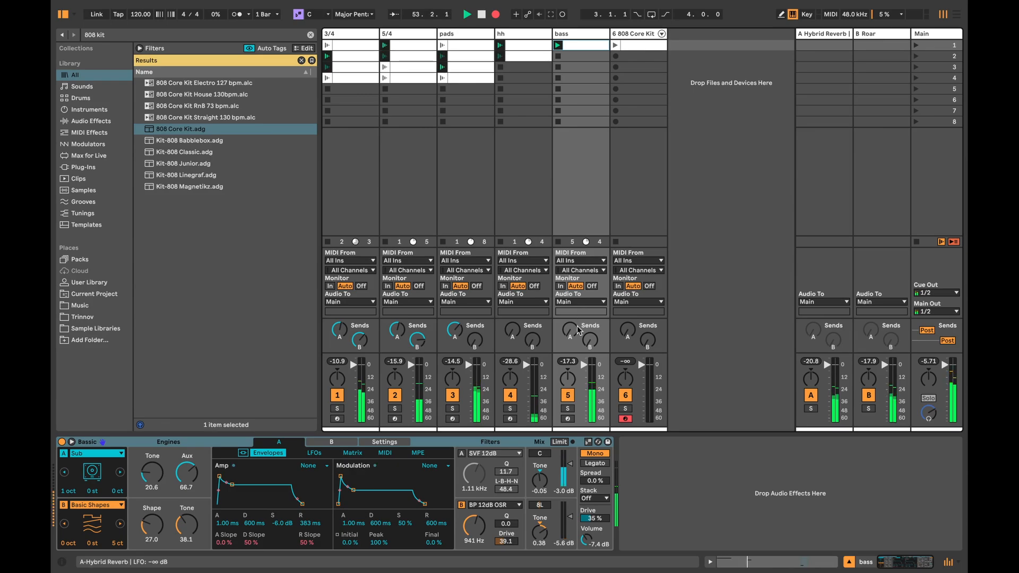
drag(590, 340, 590, 307)
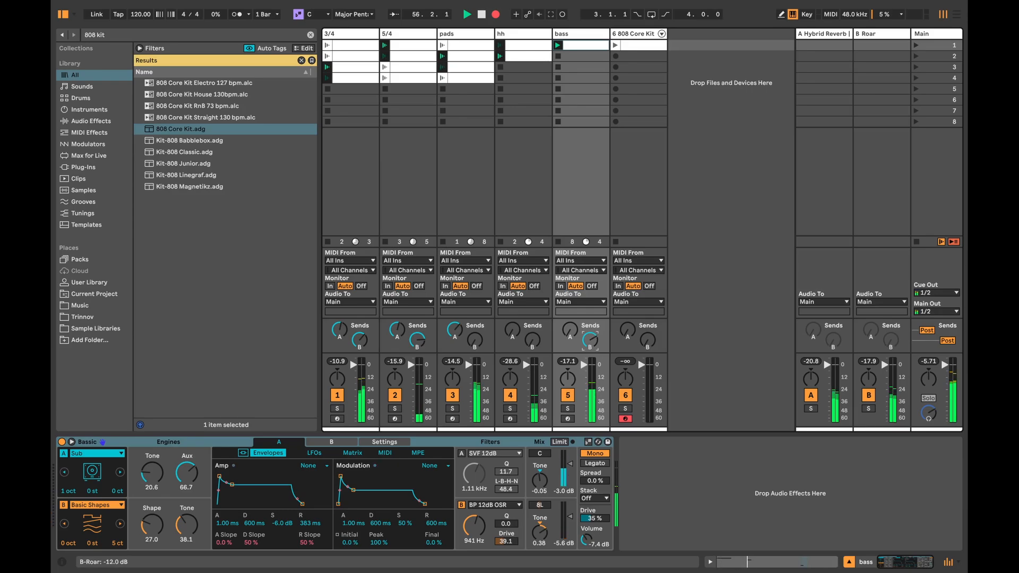
click(613, 45)
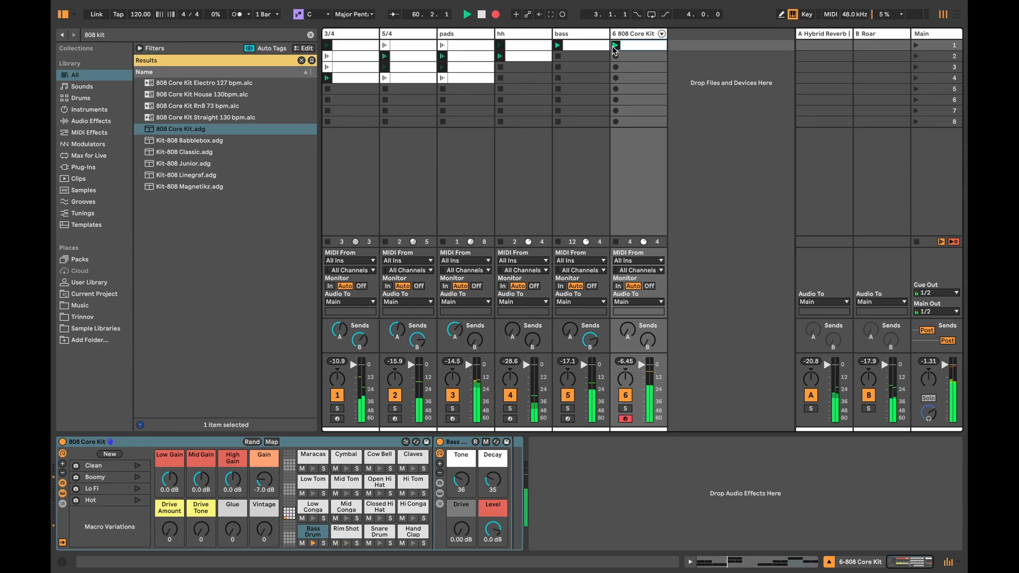
Step: Stop the recording in the Arrangement view and return all tracks to arrangement playback
key(Tab)
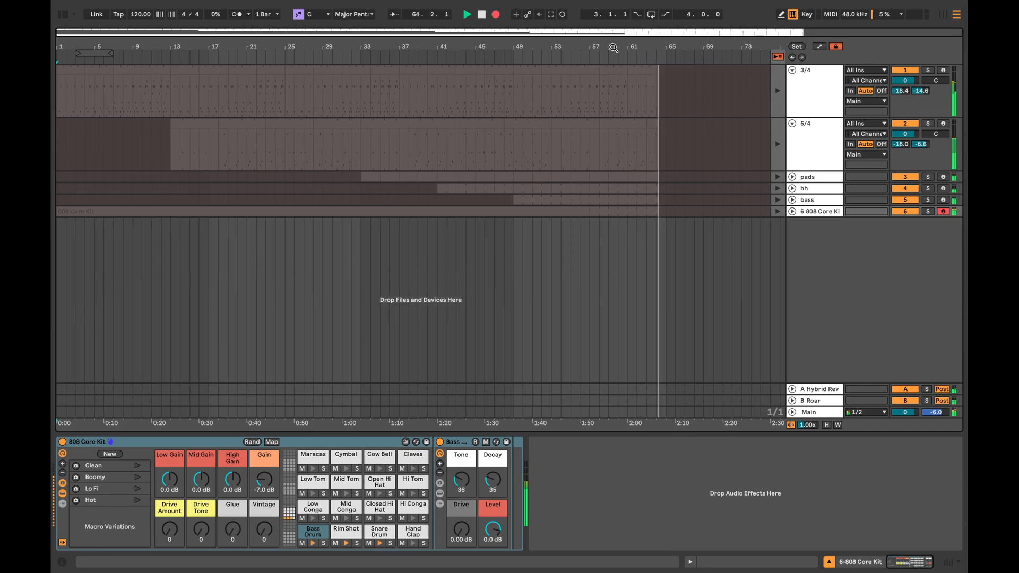
key(space)
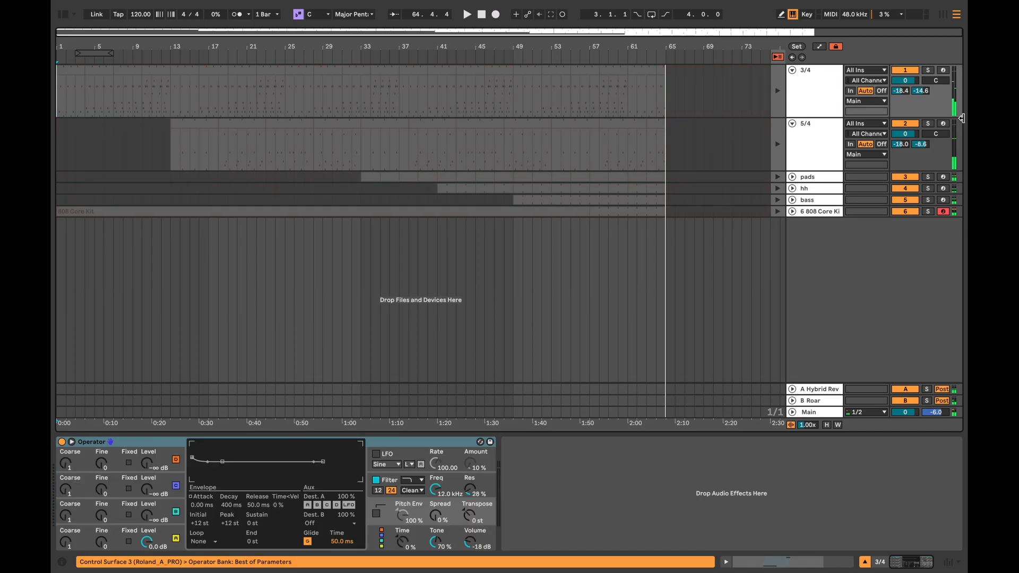
key(ctrl+a)
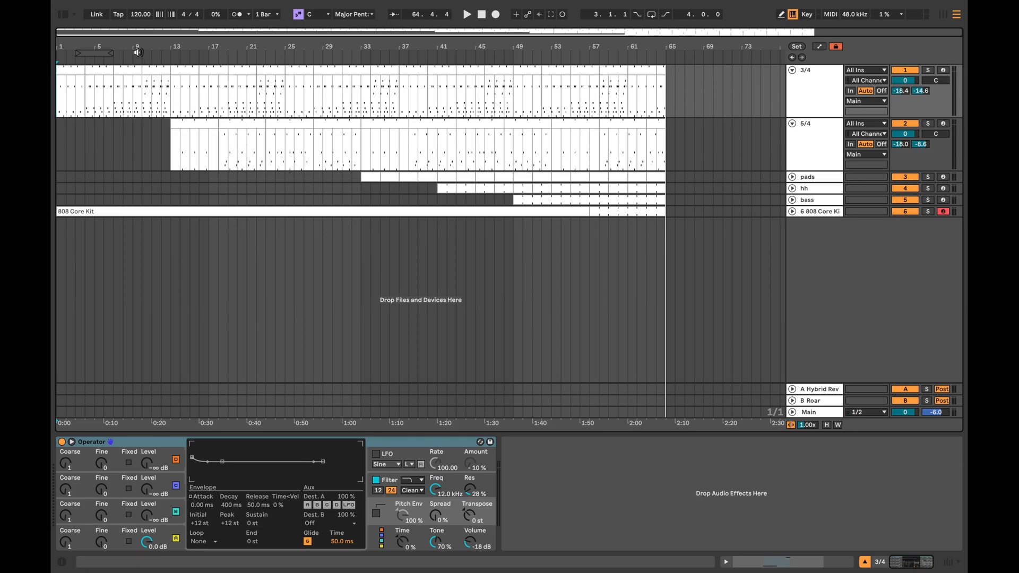
Step: Inspect the recorded 3/4 track's clips at bars 1 to 4 and 10 to 13, checking them against the Session clips
drag(135, 47, 135, 98)
drag(254, 47, 249, 46)
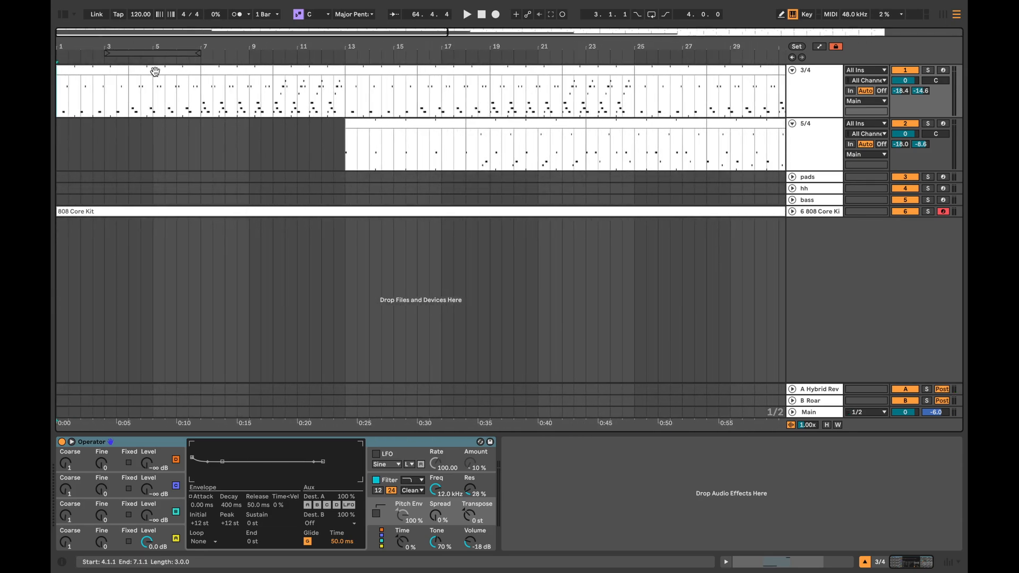
click(111, 73)
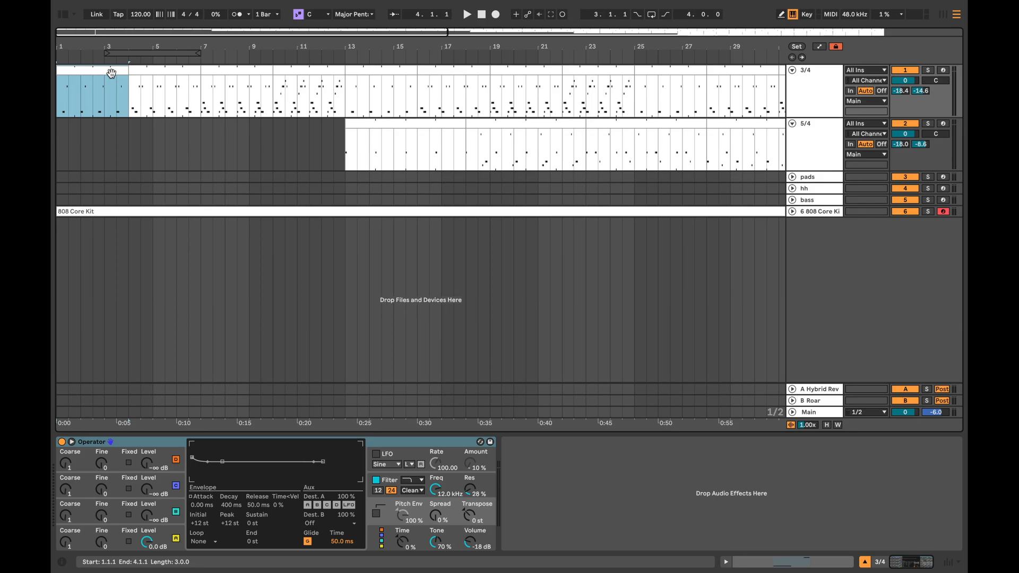
key(Tab)
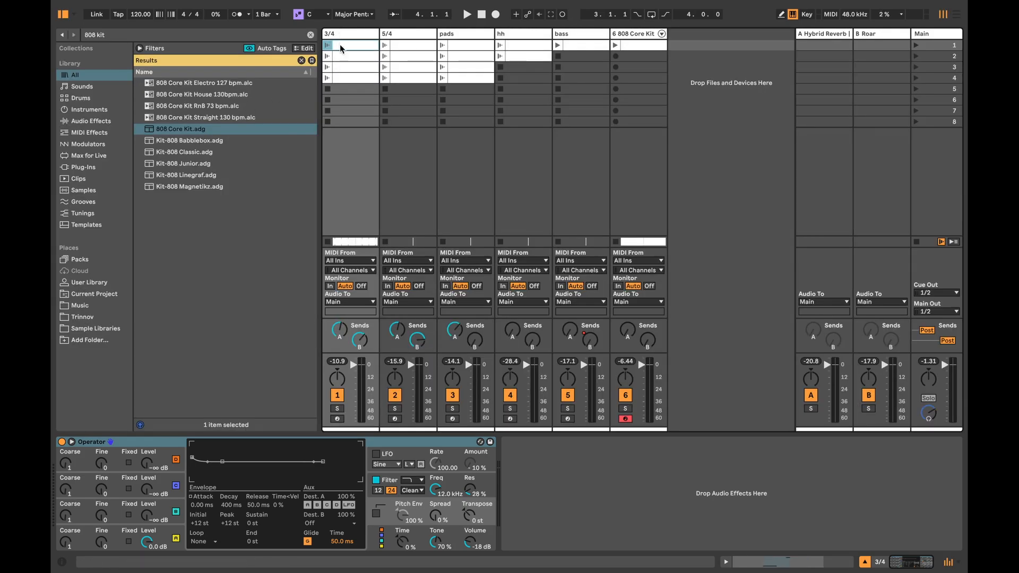
key(Tab)
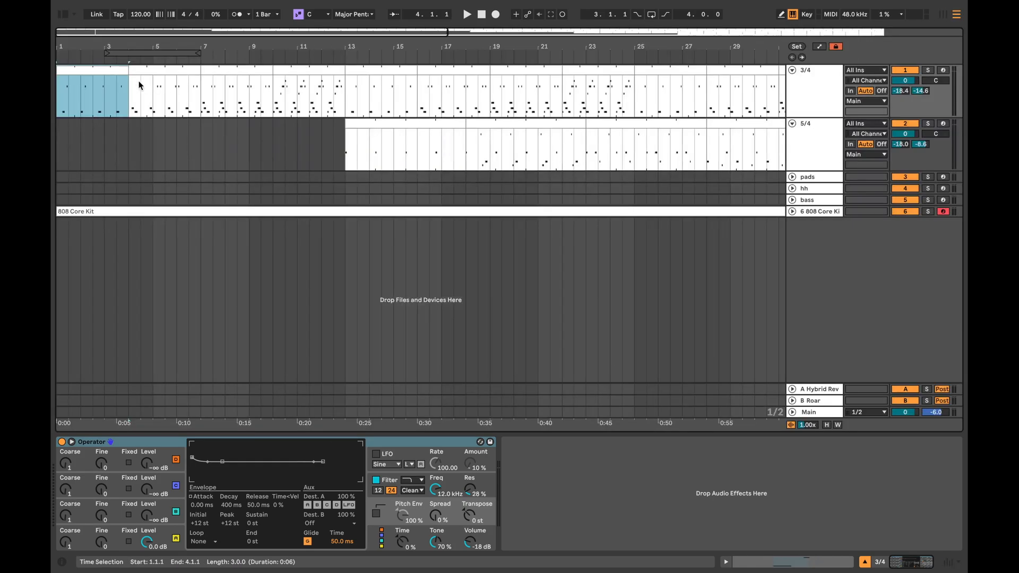
click(344, 72)
scroll(342, 154, right, 3)
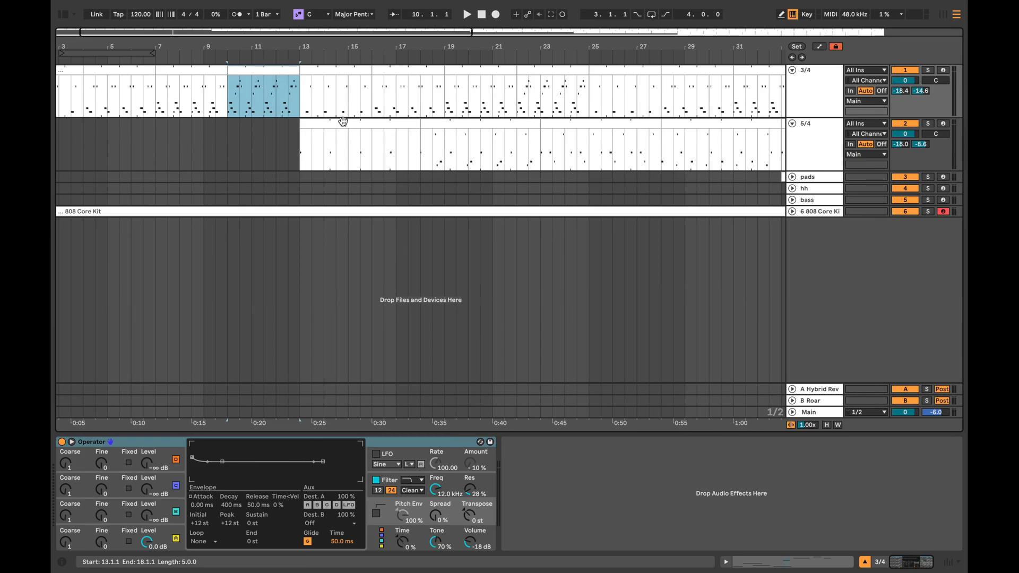
Step: Examine the 5/4 track's recorded clips at bars 13 to 18 and 28 to 33, up to the pads' entry at bar 33
click(393, 137)
scroll(453, 150, right, 5)
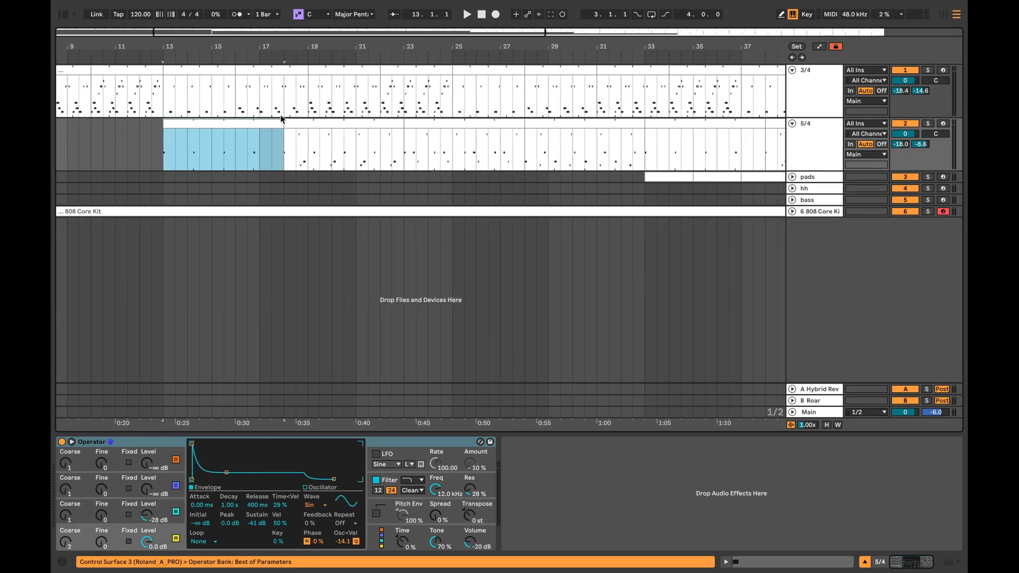
click(582, 123)
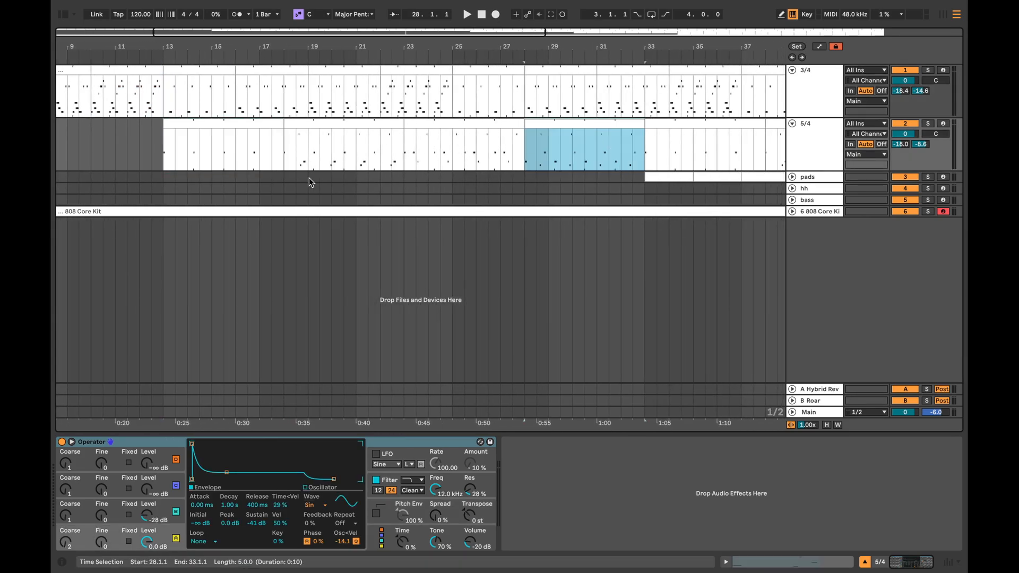
click(645, 137)
scroll(645, 133, right, 1)
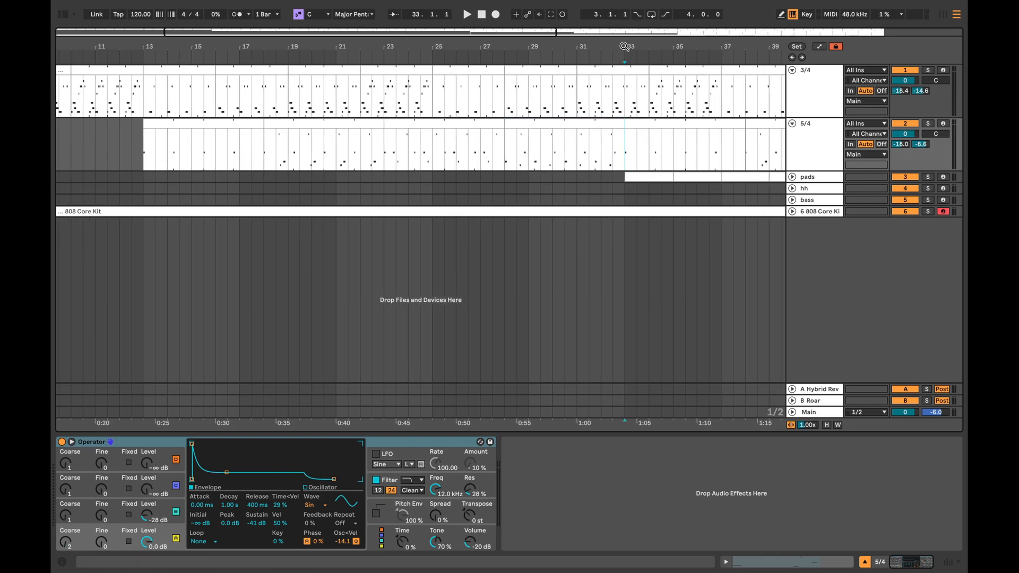
key(minus)
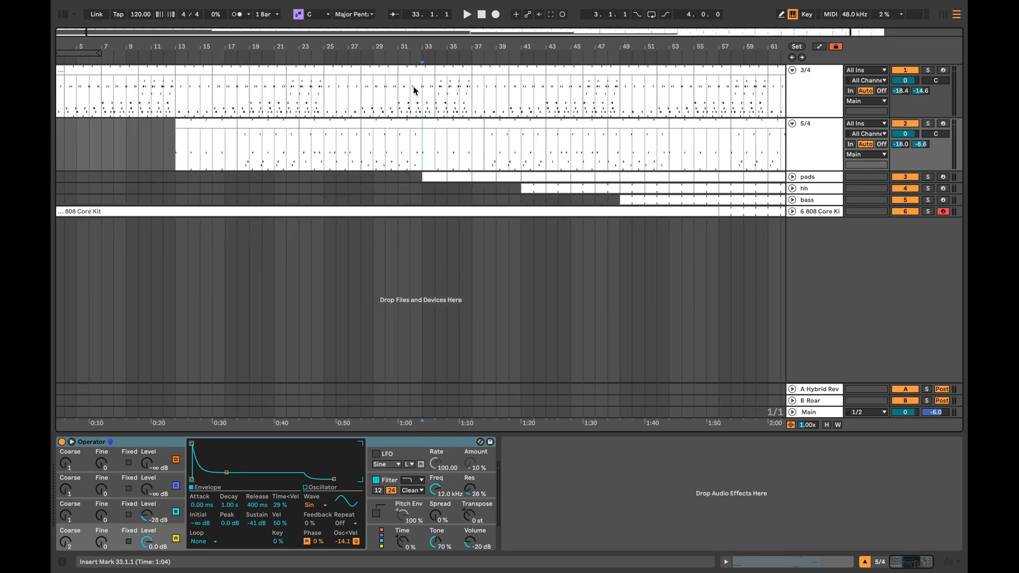
Step: Unfold the pads, hh, bass and 808 Core Kit tracks in the Arrangement to show their recorded notes
click(793, 178)
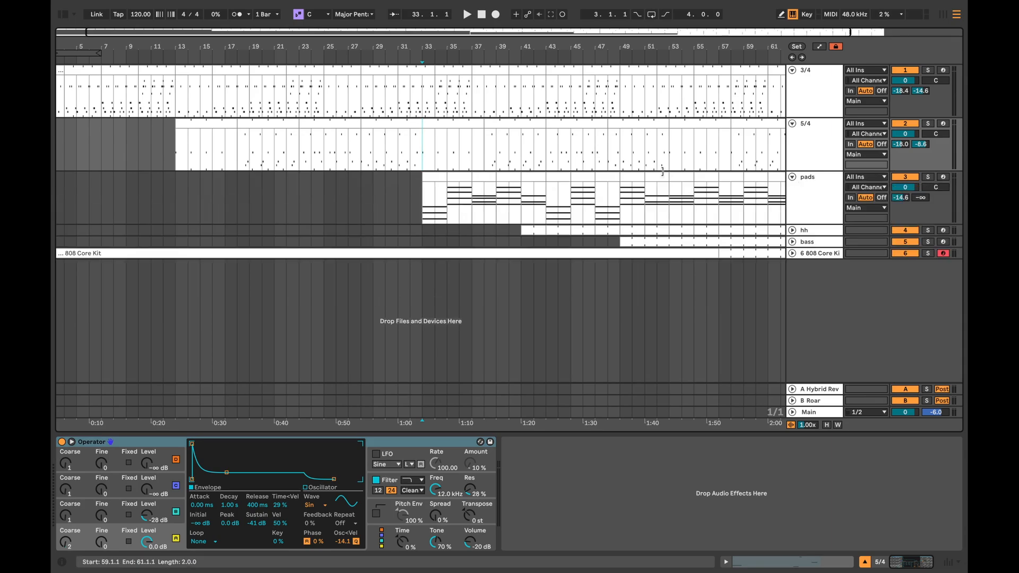
scroll(378, 261, left, 1)
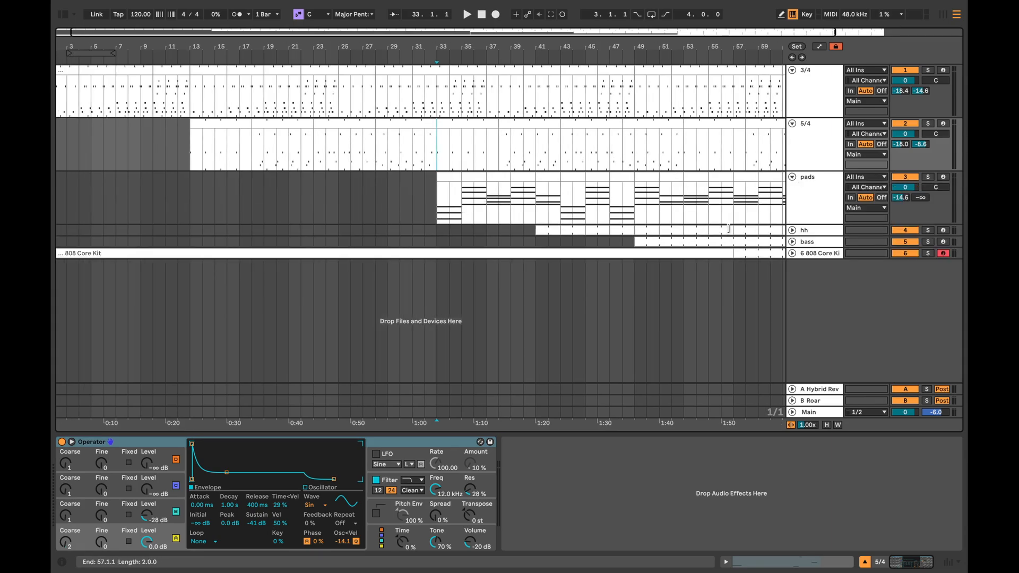
click(793, 231)
scroll(613, 247, right, 1)
scroll(613, 248, right, 6)
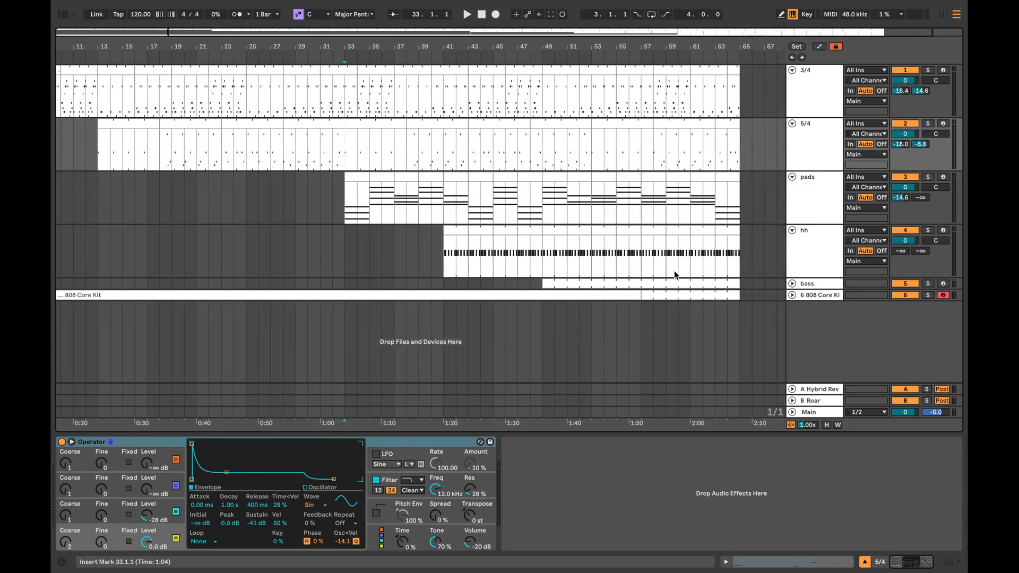
click(791, 285)
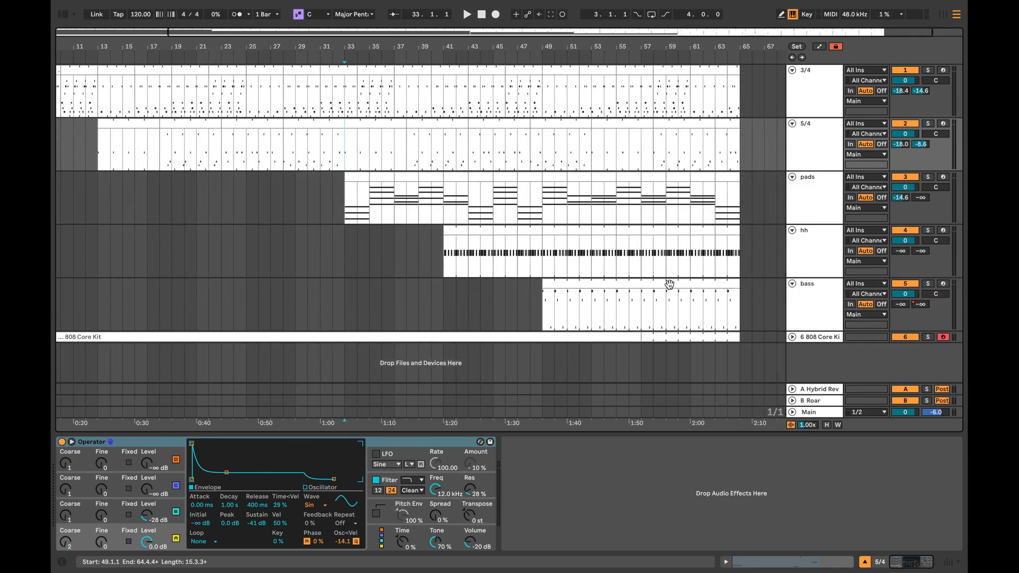
scroll(667, 285, right, 2)
click(792, 337)
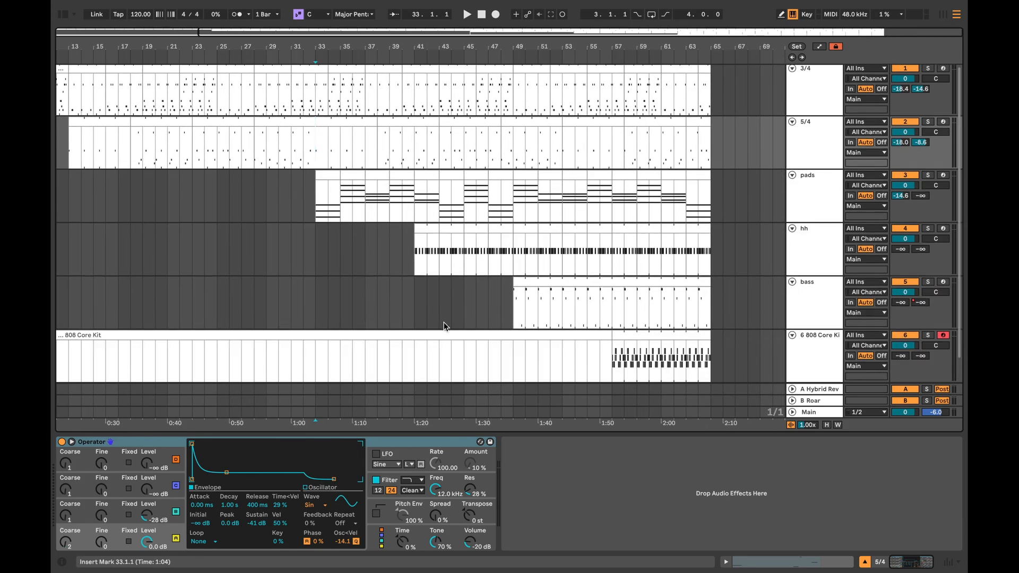
Step: Delete the empty 808 Core Kit clip before bar 57 and select the recorded drum clip that starts there
click(493, 329)
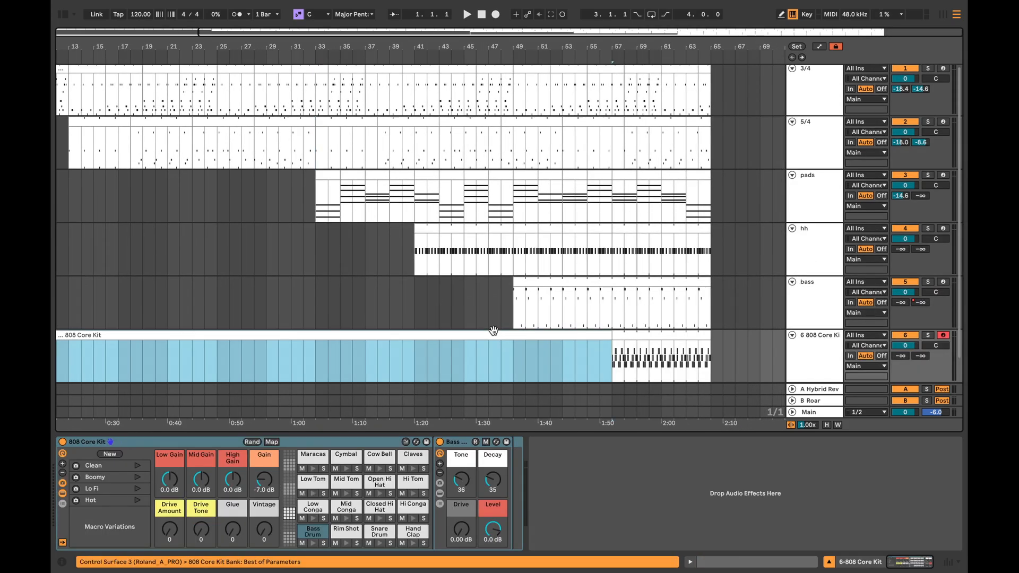
click(643, 335)
scroll(670, 340, down, 1)
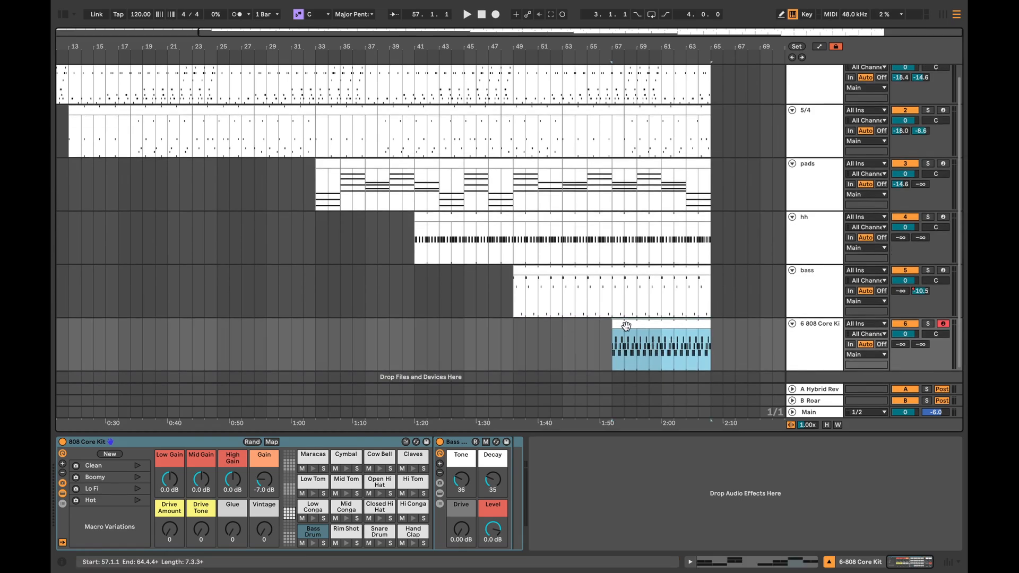
mouse_move(623, 323)
mouse_down()
mouse_move(702, 337)
mouse_move(629, 332)
mouse_up()
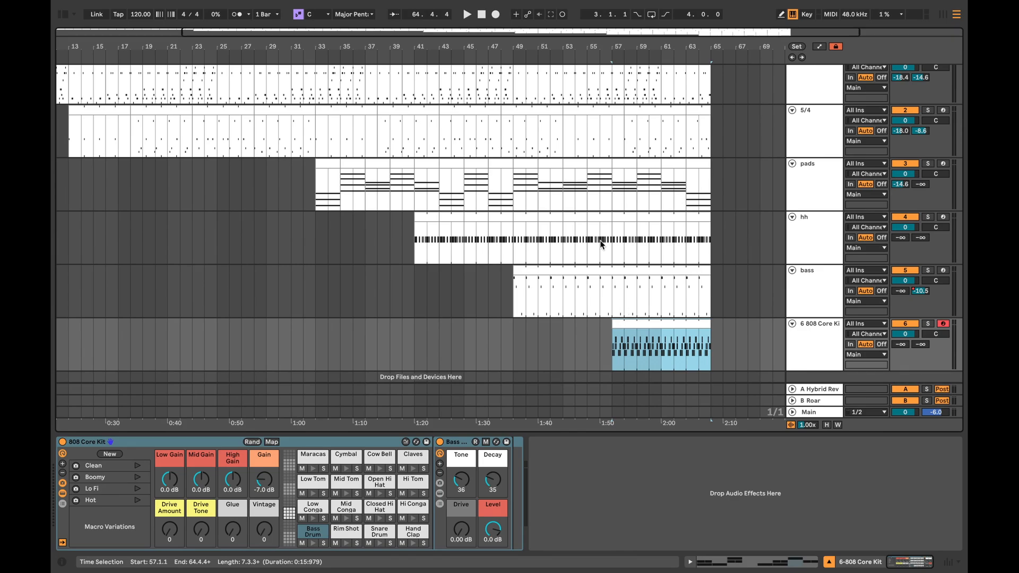
Step: Look over the full arrangement across all six tracks and place the insert marker at the hh clip's start at bar 41
drag(522, 48, 522, 39)
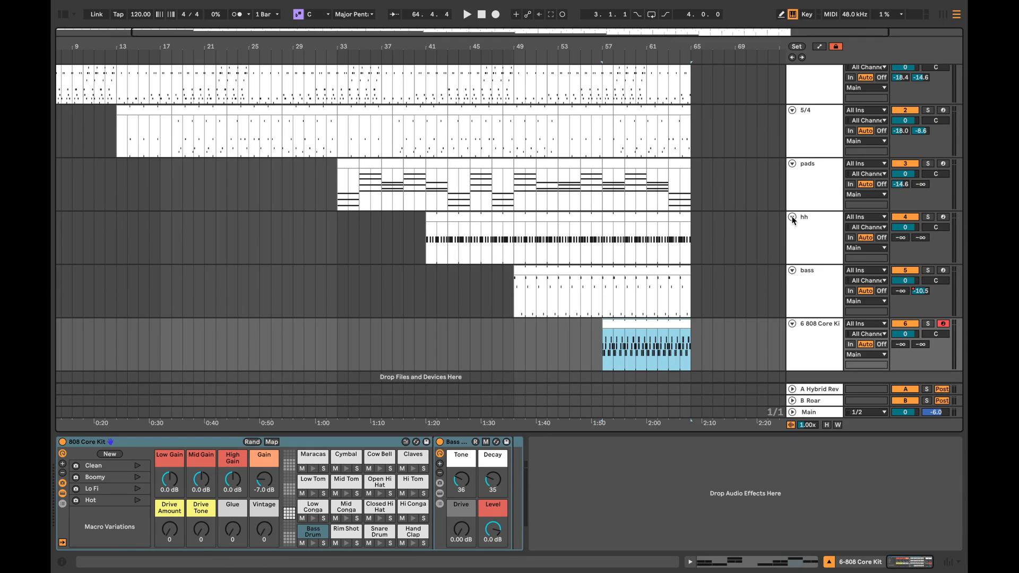
scroll(505, 231, left, 5)
scroll(505, 230, up, 1)
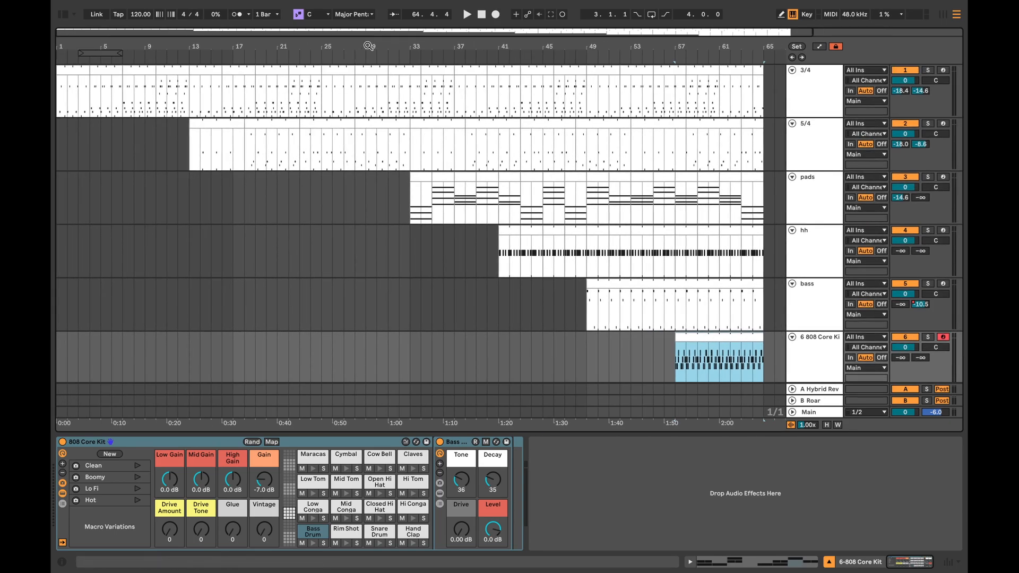
drag(367, 46, 368, 41)
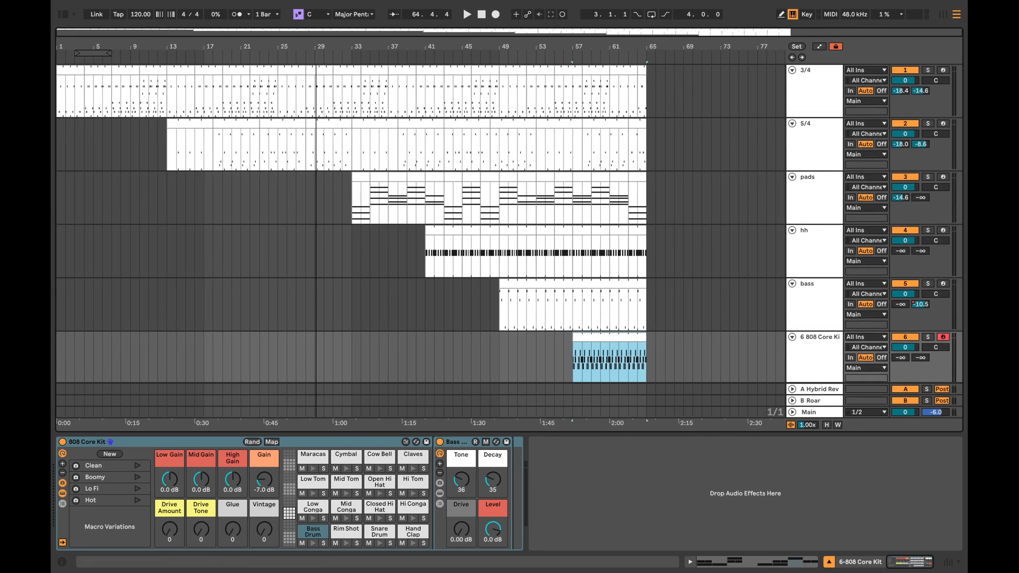
click(269, 132)
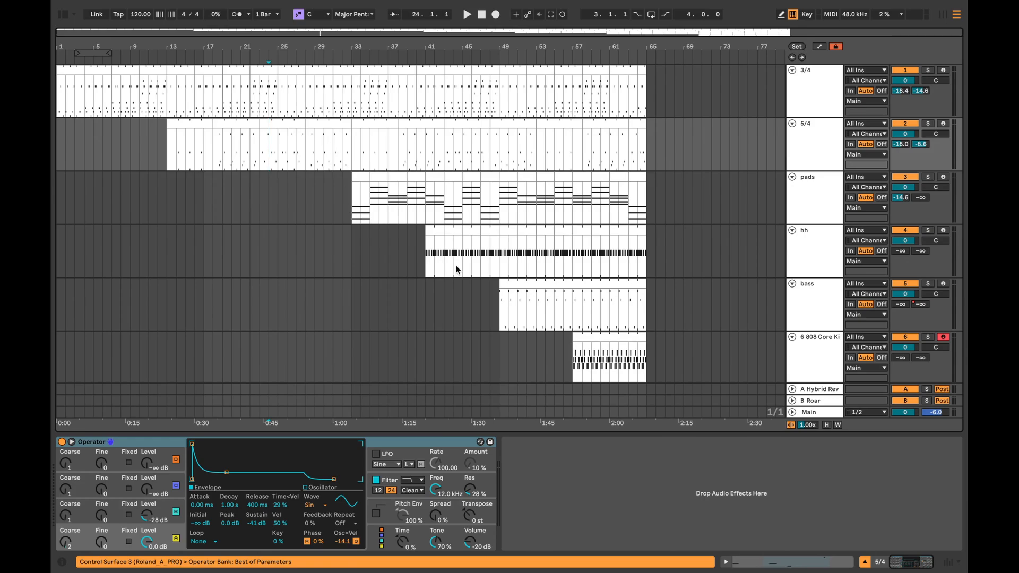
click(420, 262)
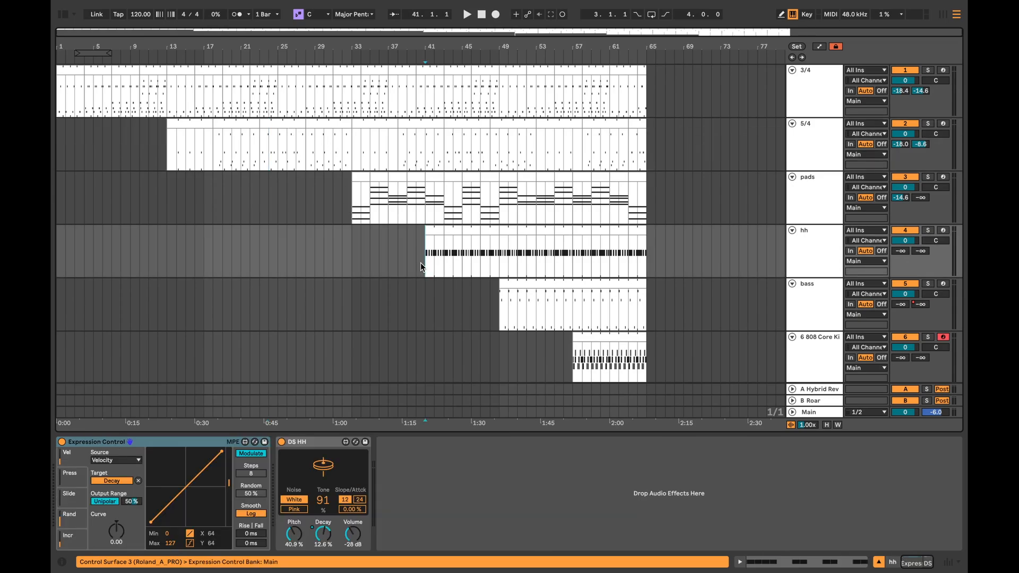